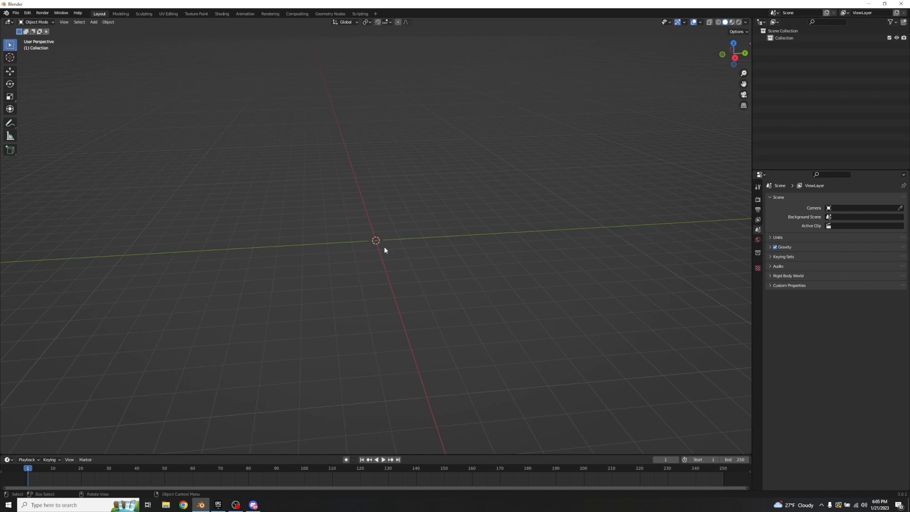
Step: Add a NURBS path curve at the world origin and scale it to 0.5
{"action": "middle_click_drag", "start_coordinate": [384, 246], "coordinate": [422, 253]}
{"action": "key", "text": "shift+a"}
{"action": "mouse_move", "coordinate": [366, 252]}
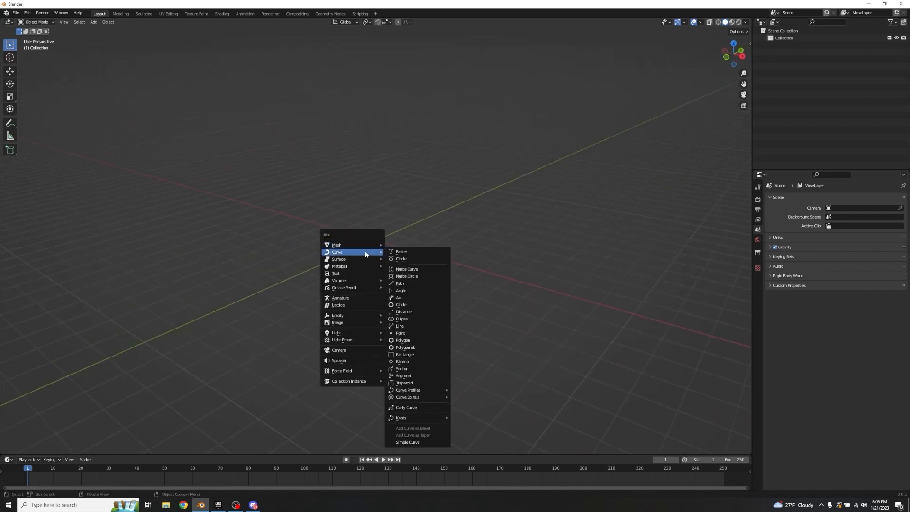
{"action": "left_click", "coordinate": [400, 283]}
{"action": "middle_click_drag", "start_coordinate": [363, 248], "coordinate": [307, 233]}
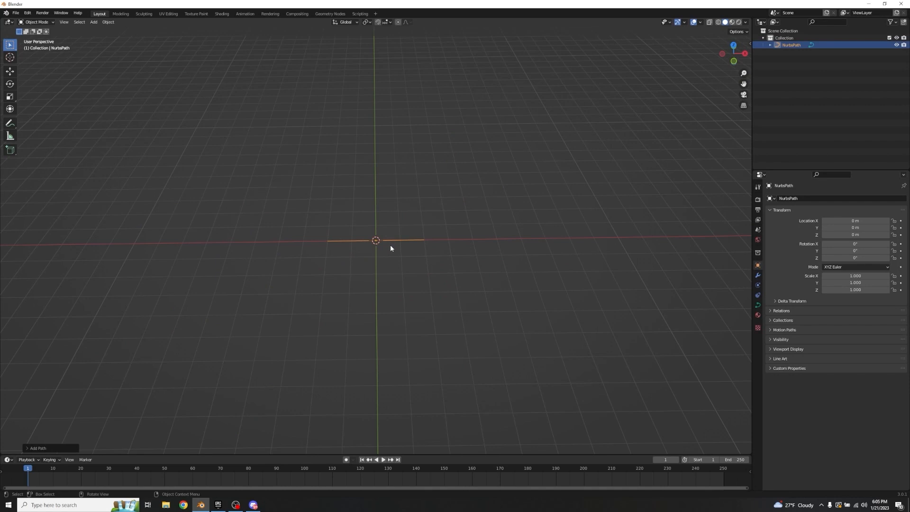
{"action": "type", "text": "s.5"}
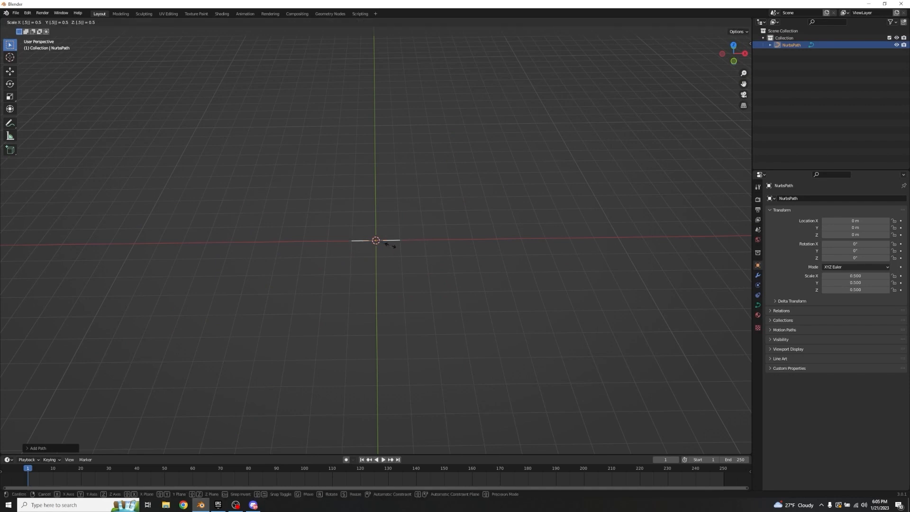
{"action": "key", "text": "Return"}
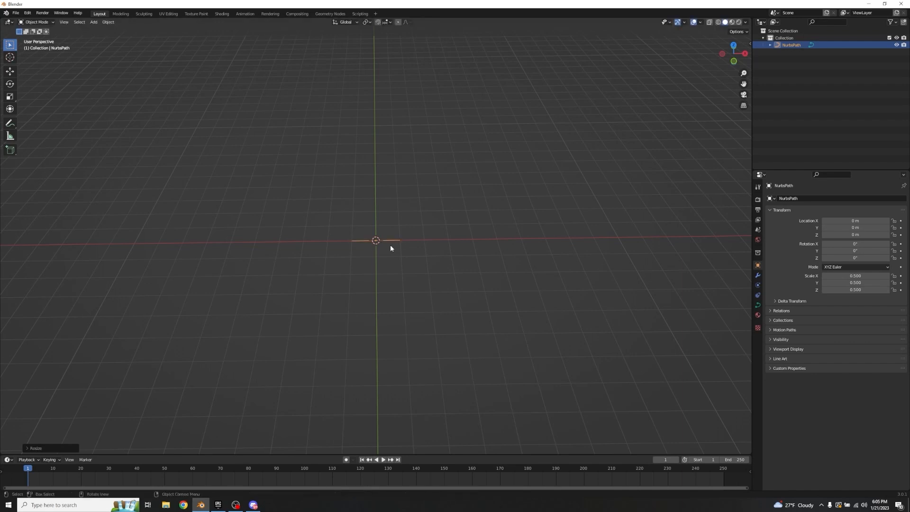
Step: Subdivide the segments between the three middle control points of the path in Edit Mode
{"action": "key", "text": "Tab"}
{"action": "key", "text": "KP_Decimal"}
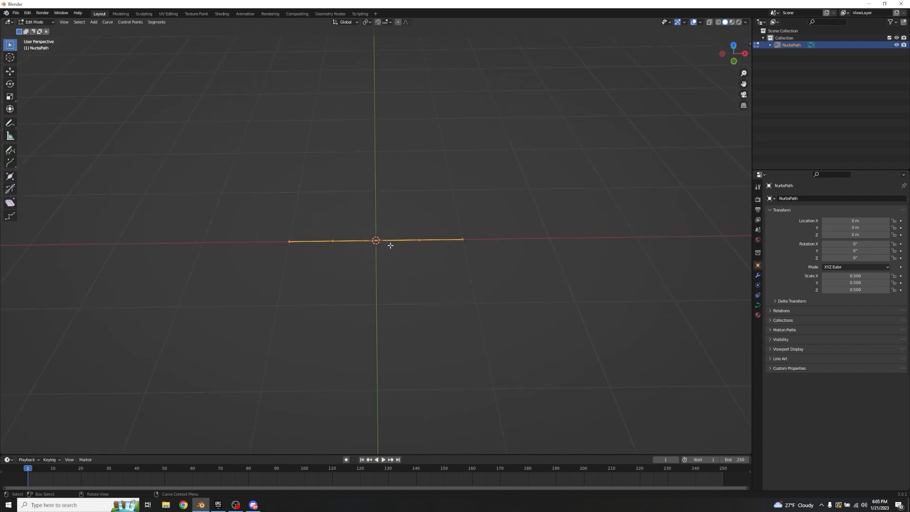
{"action": "middle_click_drag", "start_coordinate": [399, 193], "coordinate": [394, 165]}
{"action": "left_click", "coordinate": [393, 165]}
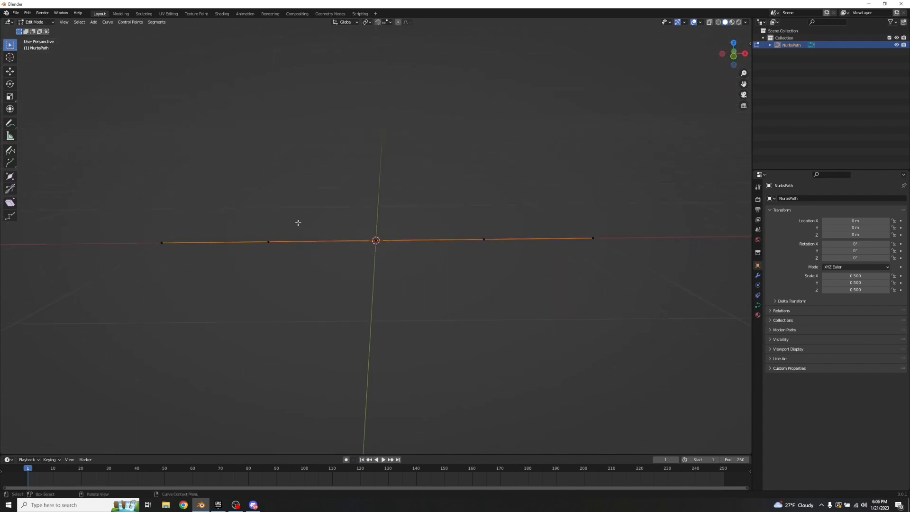
{"action": "left_click_drag", "start_coordinate": [251, 223], "coordinate": [538, 302]}
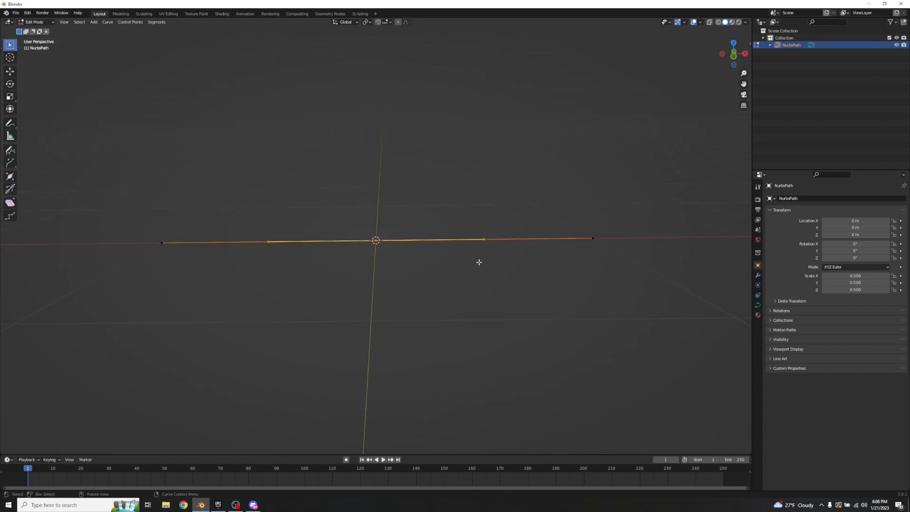
{"action": "right_click", "coordinate": [375, 242]}
{"action": "left_click", "coordinate": [376, 240]}
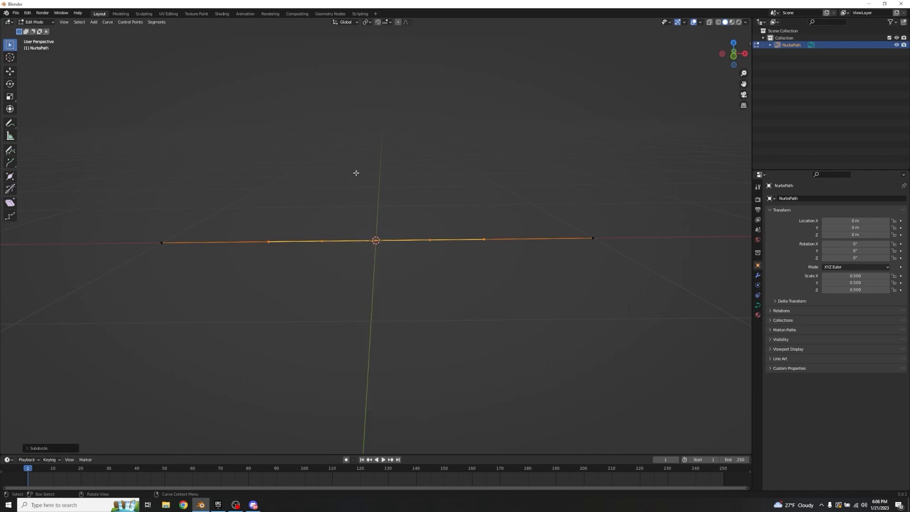
Step: Invert the selection to the path's two end points and move them down about 0.23 m along Z
{"action": "key", "text": "ctrl+i"}
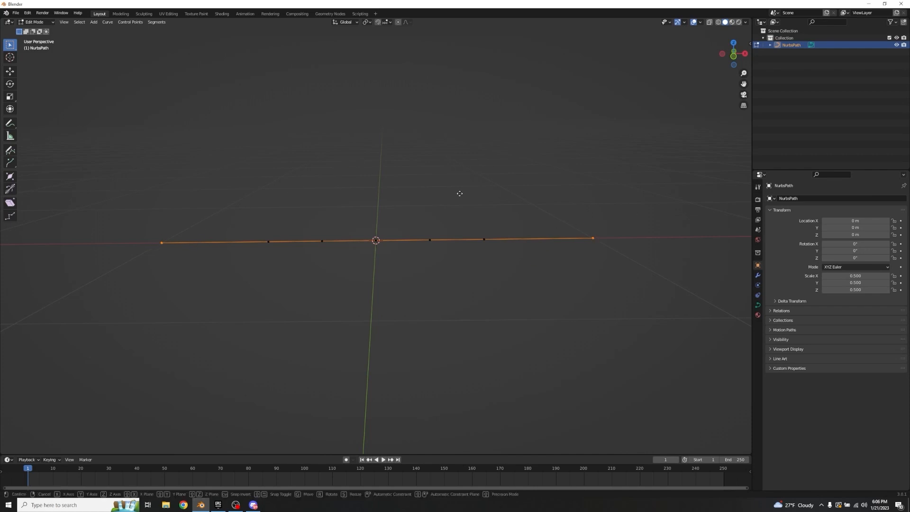
{"action": "key", "text": "g"}
{"action": "key", "text": "z"}
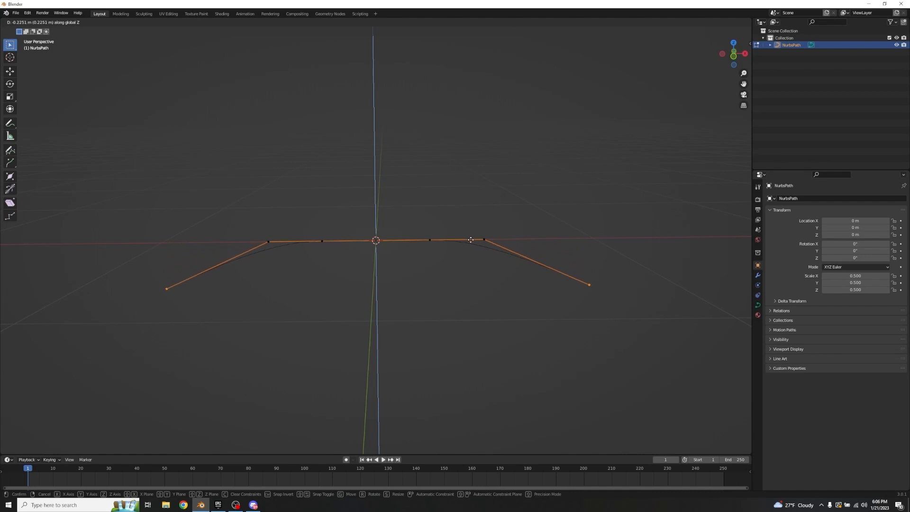
{"action": "left_click", "coordinate": [472, 242]}
{"action": "middle_click_drag", "start_coordinate": [473, 203], "coordinate": [394, 227]}
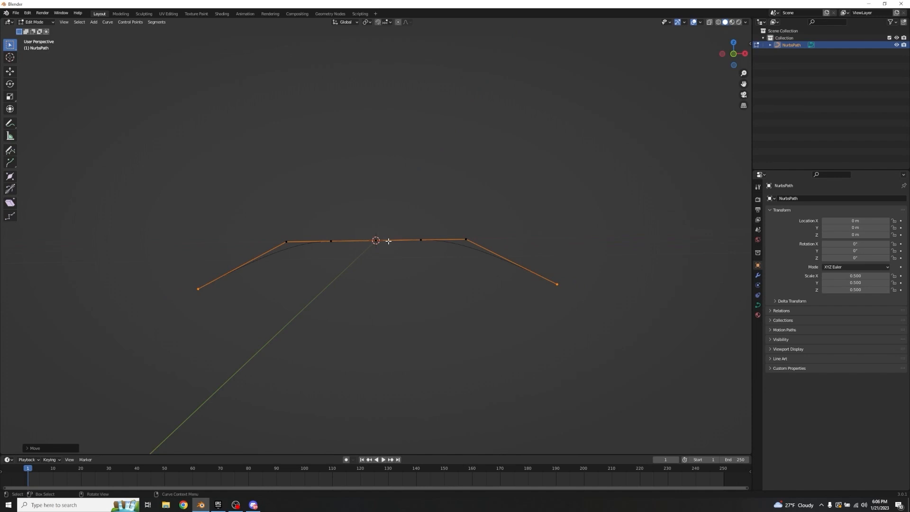
Step: Give the curve an extrude of 0.04 m and a round bevel depth of 0.04 m with filled caps
{"action": "middle_click_drag", "start_coordinate": [405, 258], "coordinate": [394, 264]}
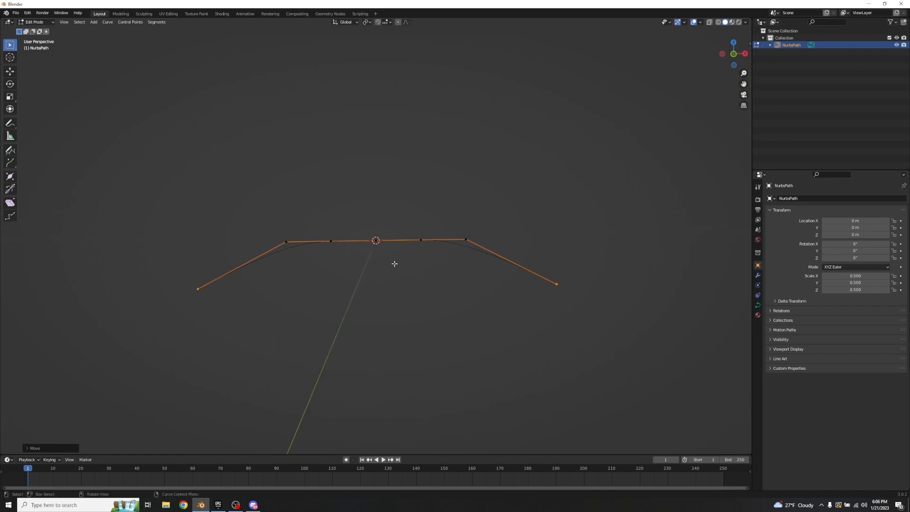
{"action": "left_click", "coordinate": [758, 305]}
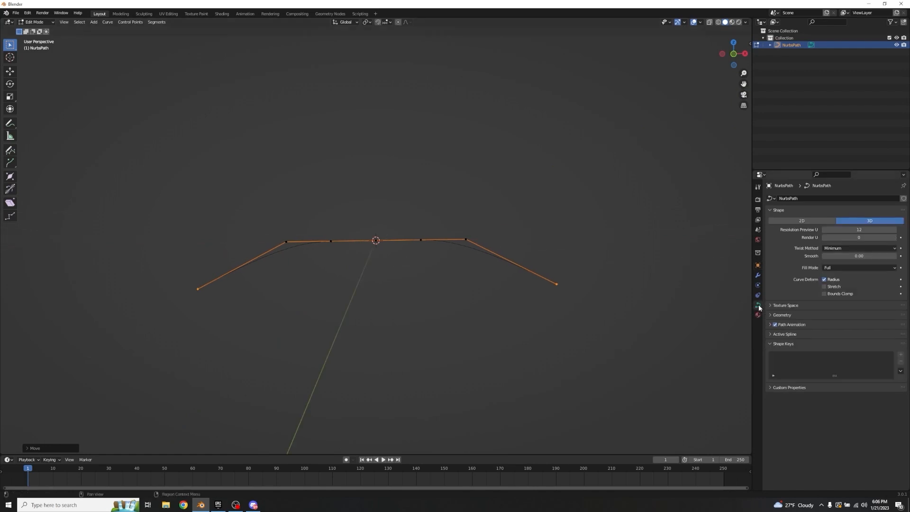
{"action": "left_click", "coordinate": [771, 314]}
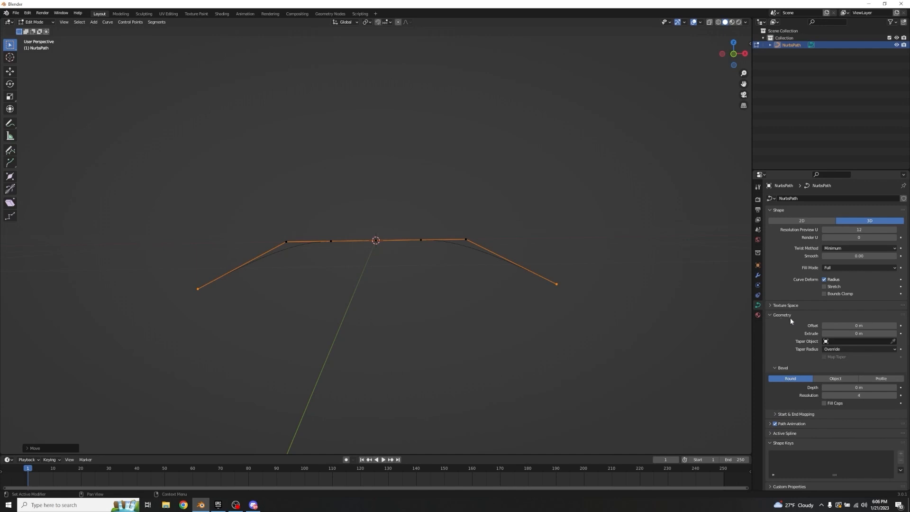
{"action": "left_click", "coordinate": [857, 333]}
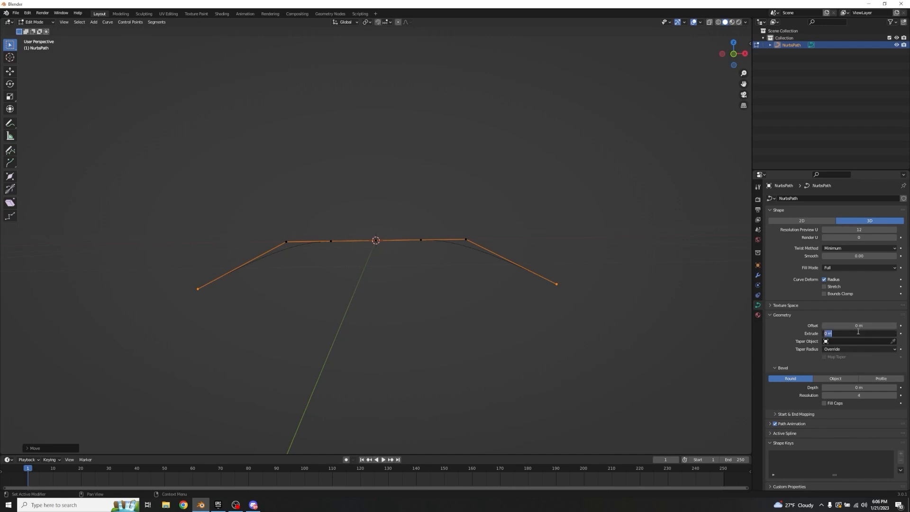
{"action": "type", "text": ".04"}
{"action": "key", "text": "Return"}
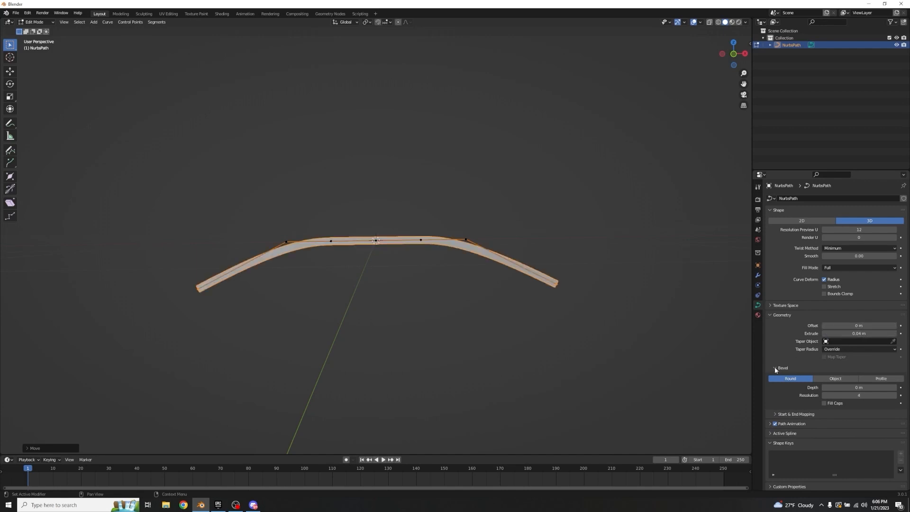
{"action": "left_click", "coordinate": [846, 387]}
{"action": "type", "text": ".04"}
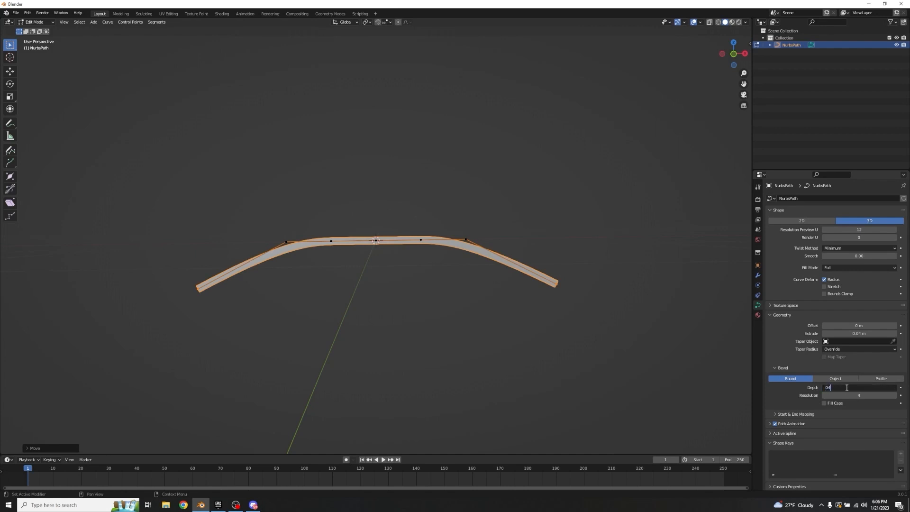
{"action": "key", "text": "Return"}
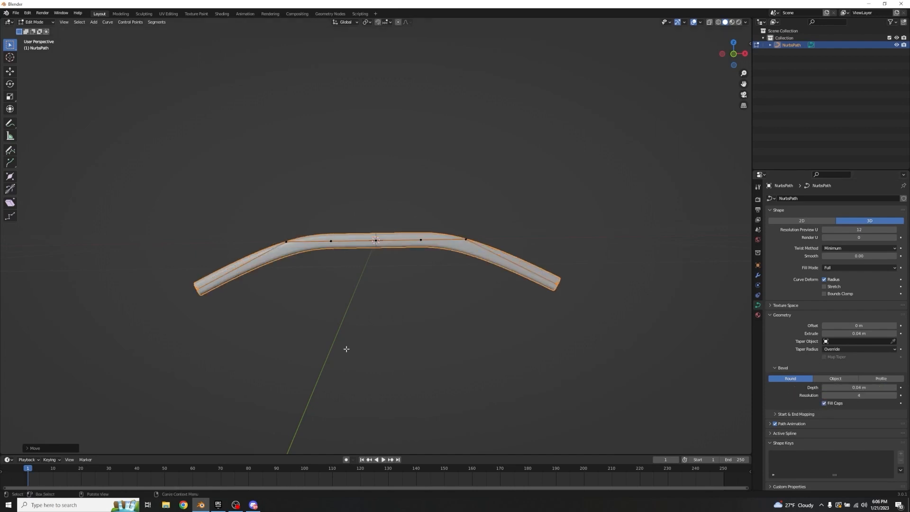
Step: Return to Object Mode and convert the bent tube curve to a mesh
{"action": "middle_click_drag", "start_coordinate": [347, 278], "coordinate": [483, 259]}
{"action": "key", "text": "Tab"}
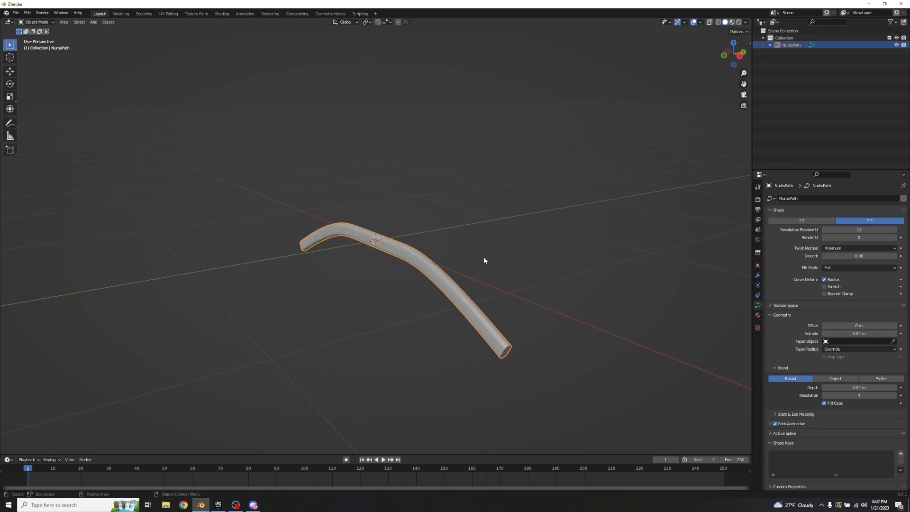
{"action": "right_click", "coordinate": [411, 257]}
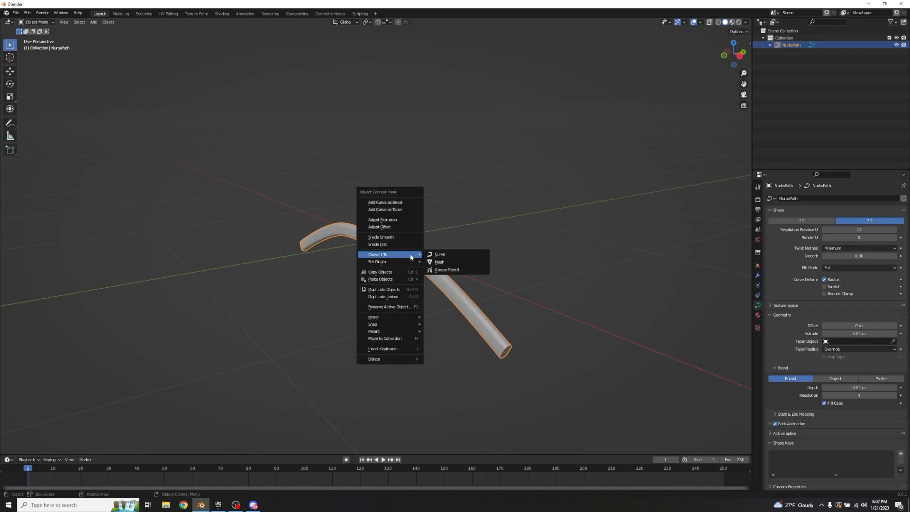
{"action": "left_click", "coordinate": [455, 262]}
Step: Enter Edit Mode on the tube mesh, turn on proportional editing and switch to face selection
{"action": "key", "text": "Tab"}
{"action": "middle_click_drag", "start_coordinate": [492, 254], "coordinate": [526, 250]}
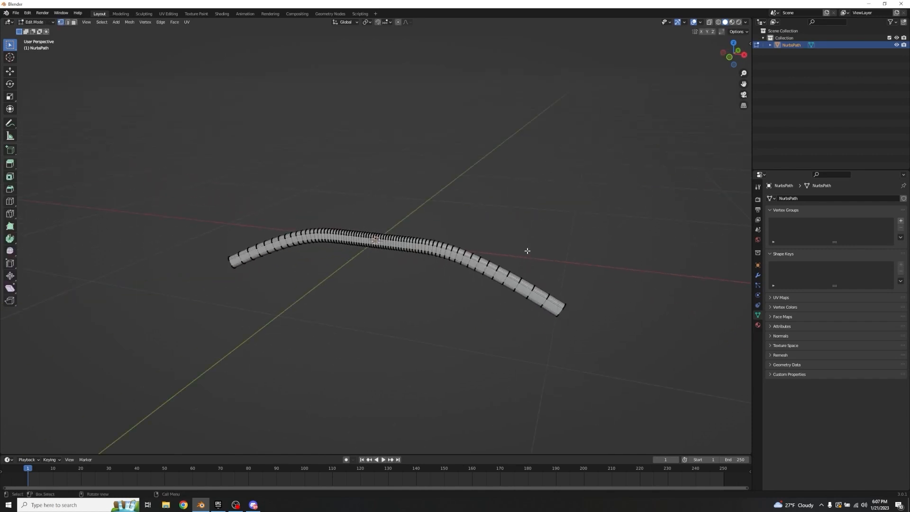
{"action": "scroll", "coordinate": [526, 249], "scroll_direction": "up", "scroll_amount": 4}
{"action": "middle_click_drag", "start_coordinate": [640, 251], "coordinate": [501, 220]}
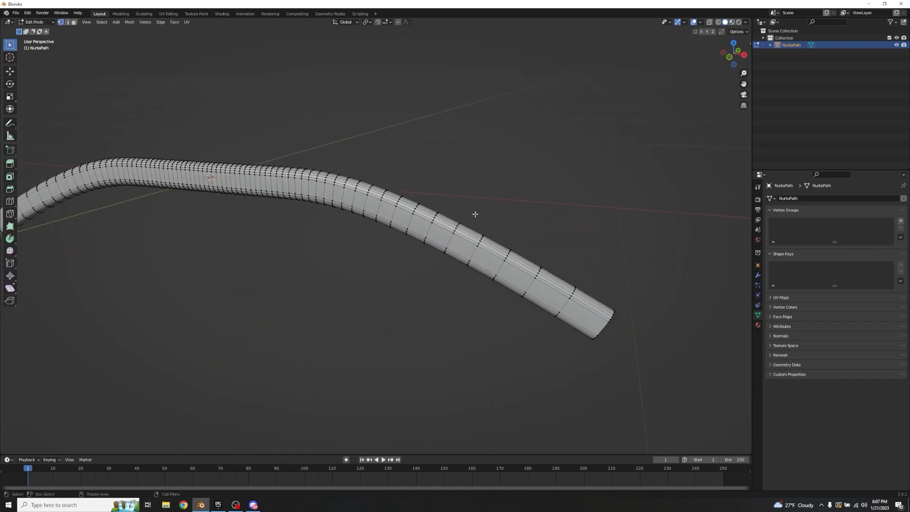
{"action": "left_click", "coordinate": [399, 23]}
{"action": "middle_click_drag", "start_coordinate": [524, 136], "coordinate": [536, 146]}
{"action": "key", "text": "3"}
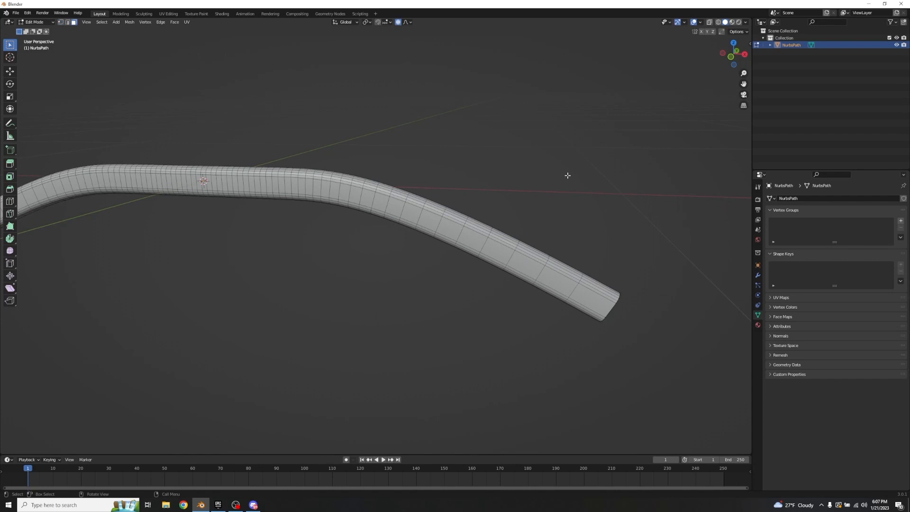
Step: Select the last ring of faces at the tube's +X end together with its end cap faces
{"action": "scroll", "coordinate": [567, 175], "scroll_direction": "down", "scroll_amount": 3}
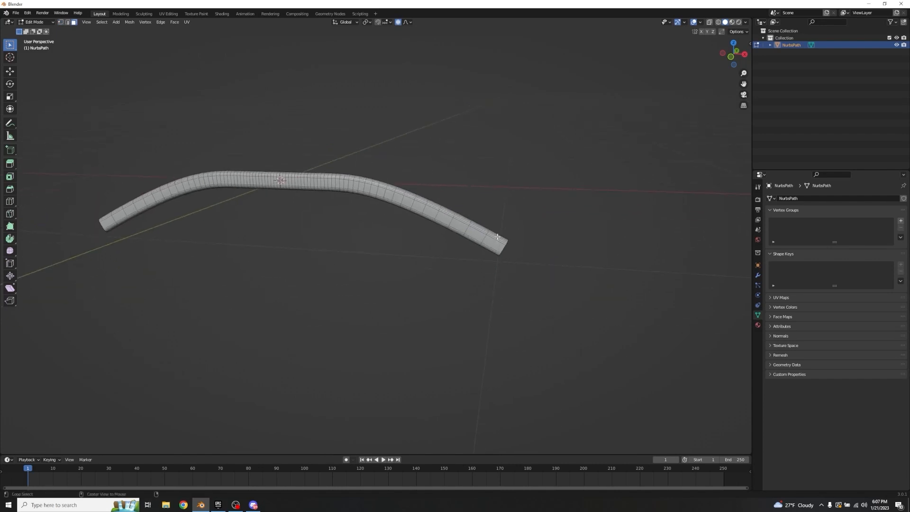
{"action": "left_click", "coordinate": [497, 236], "text": "alt"}
{"action": "scroll", "coordinate": [496, 236], "scroll_direction": "up", "scroll_amount": 3}
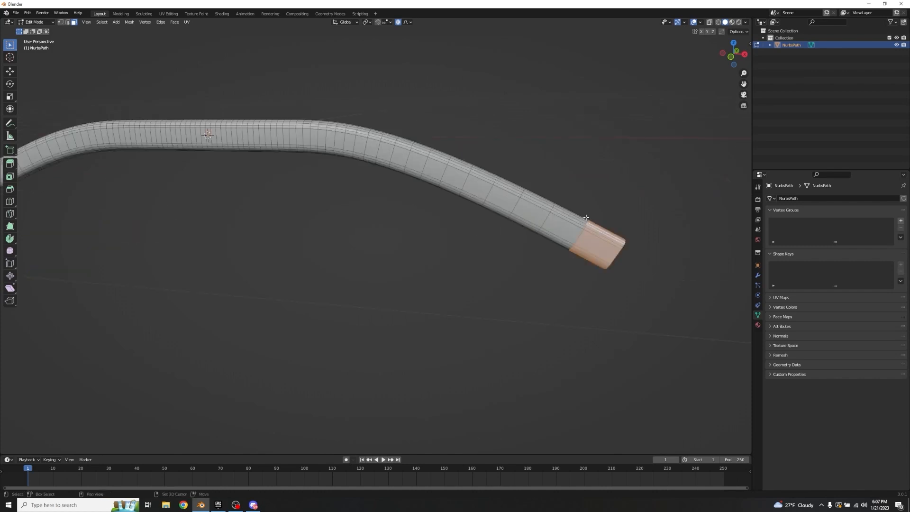
{"action": "middle_click_drag", "start_coordinate": [497, 236], "coordinate": [344, 177]}
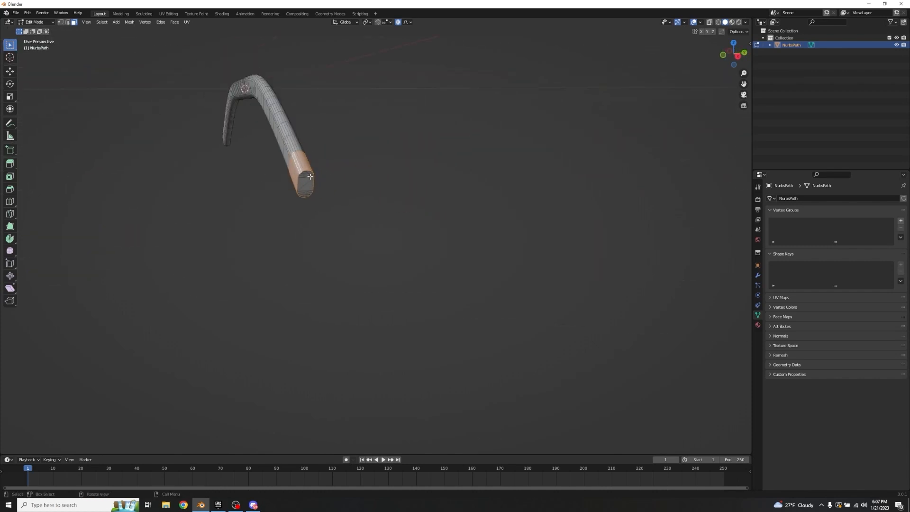
{"action": "key", "text": "c"}
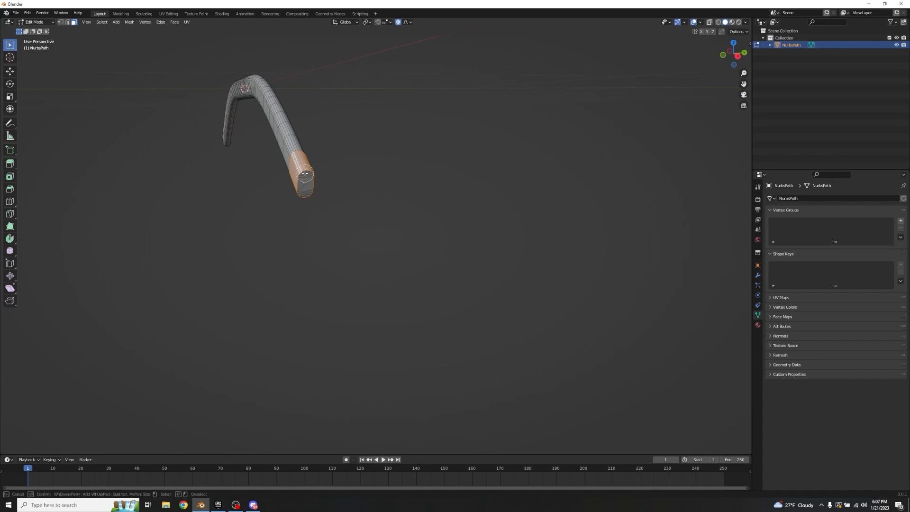
{"action": "left_click_drag", "start_coordinate": [304, 174], "coordinate": [304, 197]}
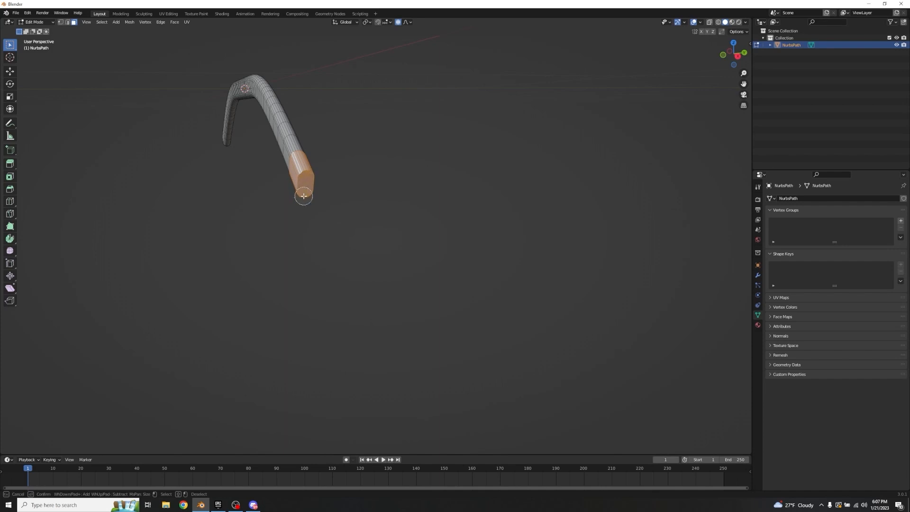
{"action": "key", "text": "Escape"}
{"action": "middle_click_drag", "start_coordinate": [305, 198], "coordinate": [379, 206]}
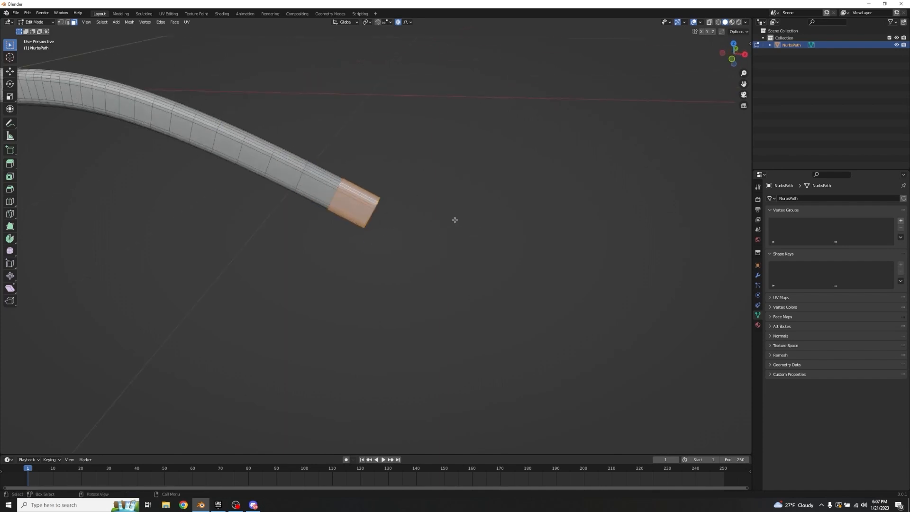
Step: Scale the selected end faces to 0.2 along Z with a smooth proportional size of 0.62
{"action": "scroll", "coordinate": [501, 197], "scroll_direction": "down", "scroll_amount": 5}
{"action": "middle_click_drag", "start_coordinate": [501, 197], "coordinate": [522, 152]}
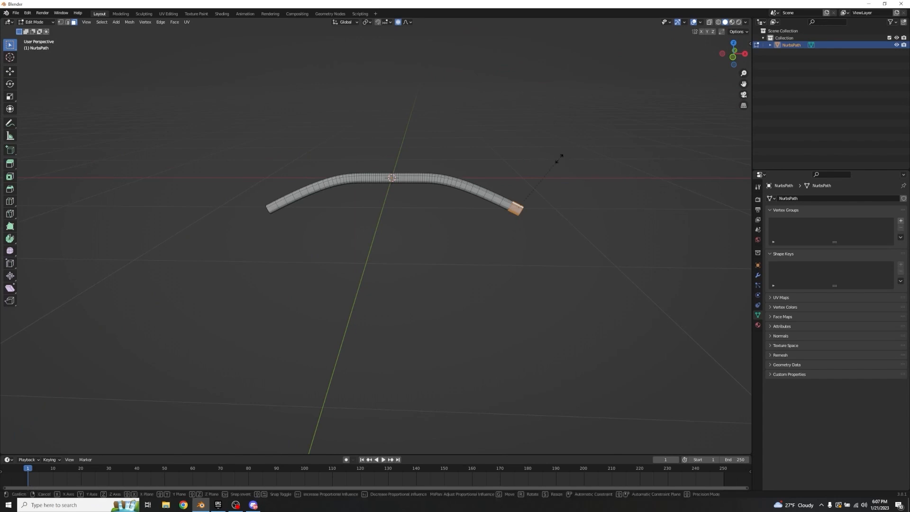
{"action": "key", "text": "s"}
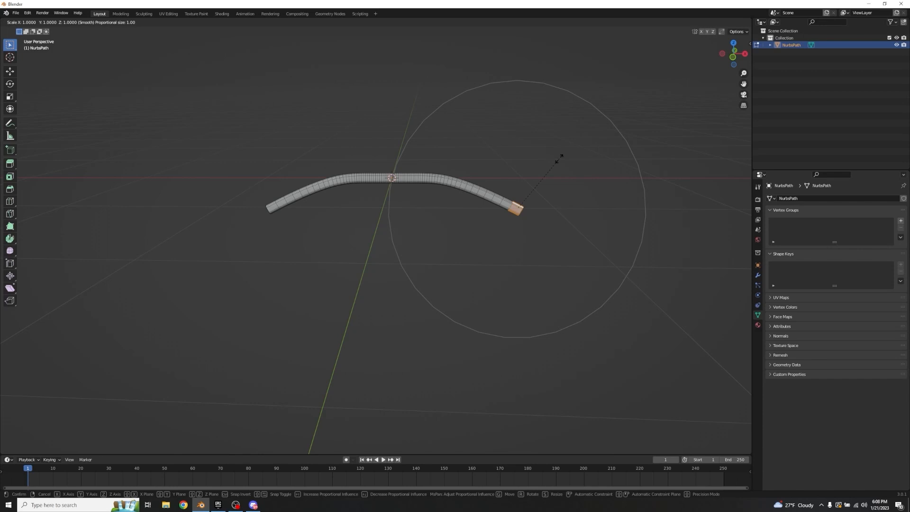
{"action": "scroll", "coordinate": [559, 160], "scroll_direction": "up", "scroll_amount": 5}
{"action": "type", "text": "z"}
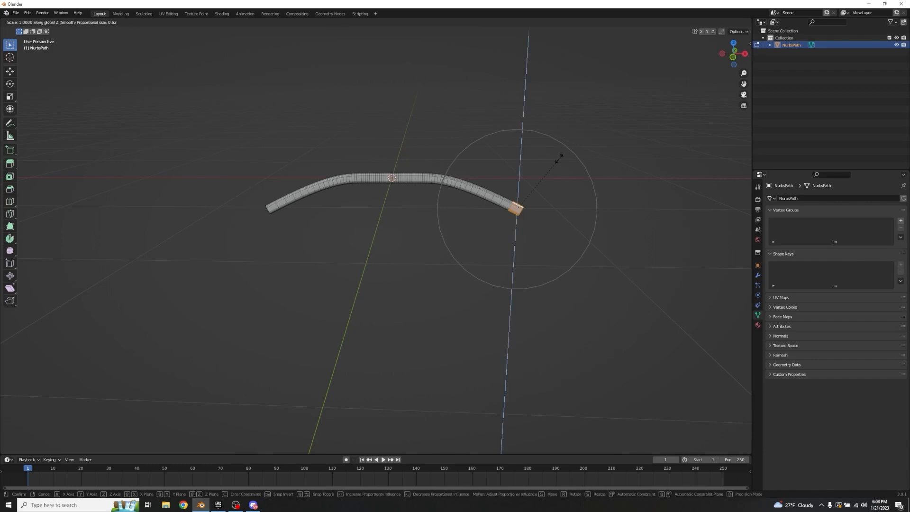
{"action": "type", "text": ".2"}
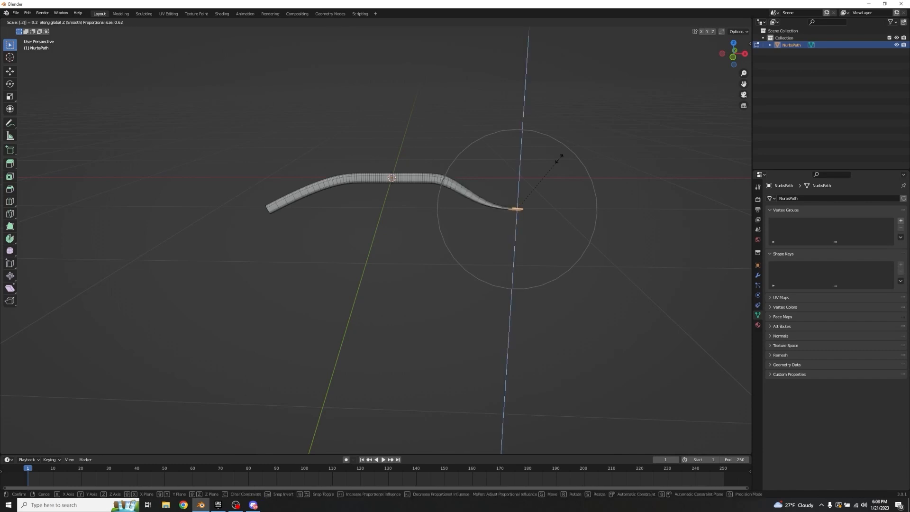
{"action": "key", "text": "Return"}
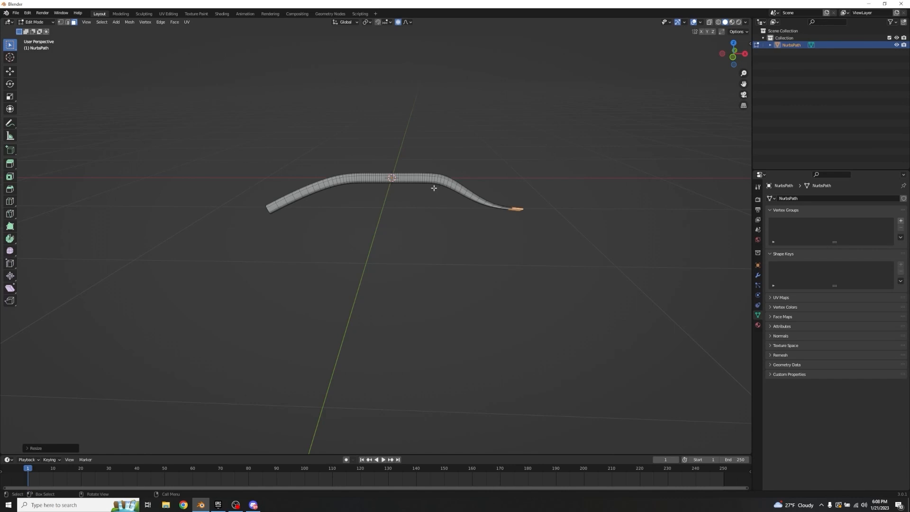
Step: Clear the selection and select the last ring of faces at the tube's untapered −X end
{"action": "middle_click_drag", "start_coordinate": [425, 141], "coordinate": [502, 141], "text": "shift"}
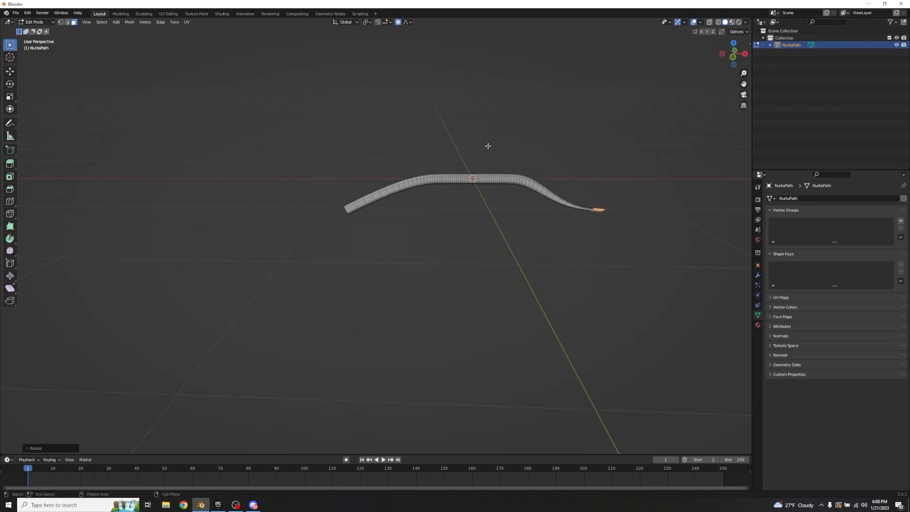
{"action": "scroll", "coordinate": [412, 141], "scroll_direction": "up", "scroll_amount": 2}
{"action": "left_click", "coordinate": [345, 184]}
{"action": "middle_click_drag", "start_coordinate": [343, 132], "coordinate": [380, 120]}
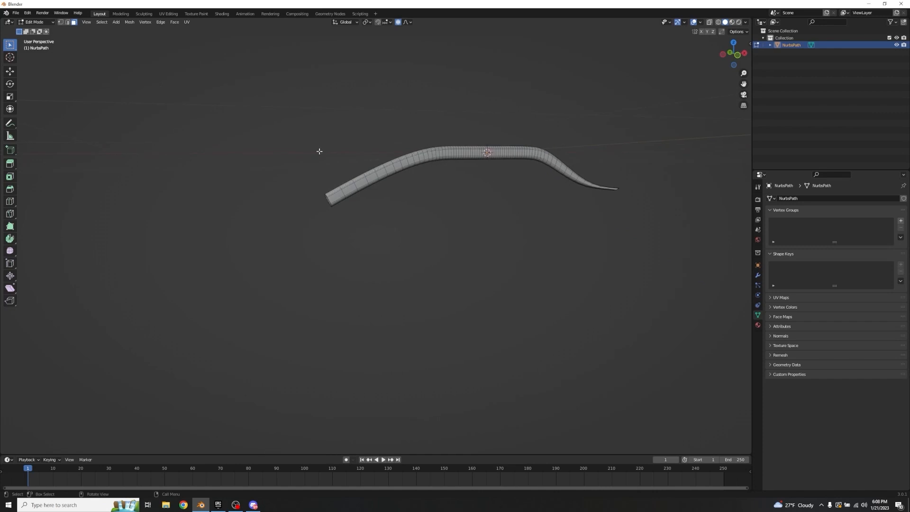
{"action": "scroll", "coordinate": [319, 152], "scroll_direction": "up", "scroll_amount": 4}
{"action": "middle_click_drag", "start_coordinate": [392, 172], "coordinate": [418, 220], "text": "shift"}
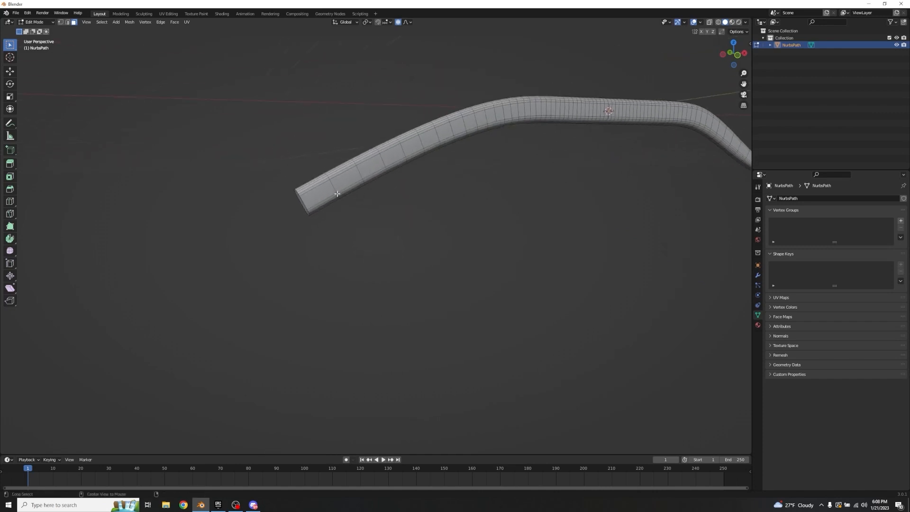
{"action": "left_click", "coordinate": [308, 185], "text": "alt"}
{"action": "middle_click_drag", "start_coordinate": [295, 182], "coordinate": [325, 165]}
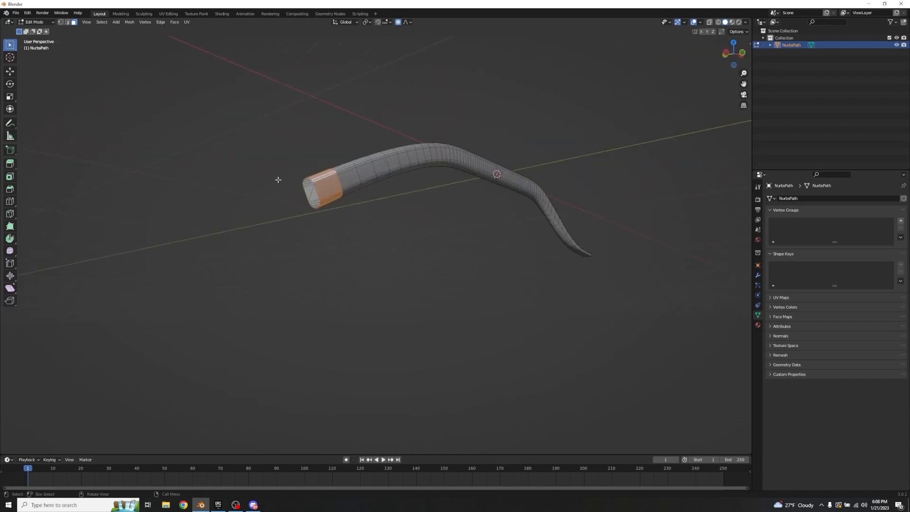
Step: Scale the selected −X end faces down along Z with a smooth proportional size of 0.62 to match the opposite tip
{"action": "middle_click_drag", "start_coordinate": [315, 201], "coordinate": [427, 228], "text": "alt"}
{"action": "key", "text": "s"}
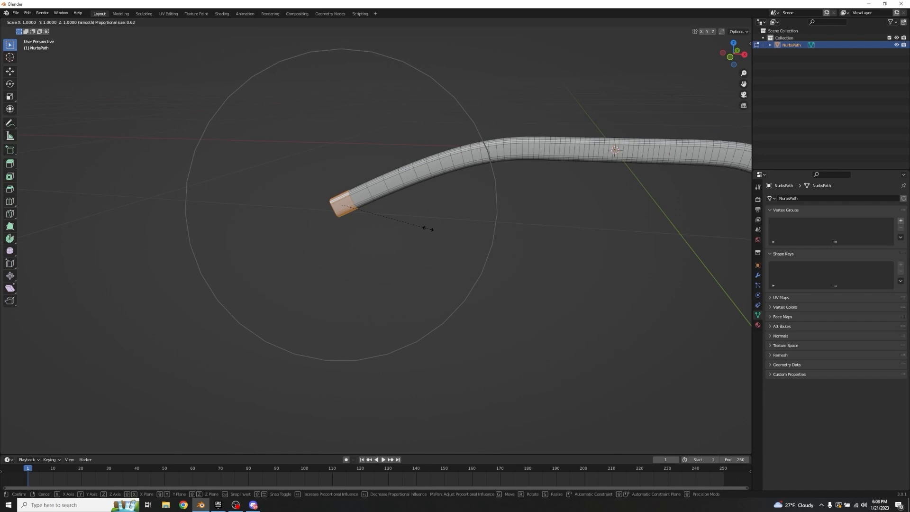
{"action": "key", "text": "z"}
{"action": "key", "text": "0"}
{"action": "key", "text": "Return"}
Step: Select eleven adjacent rings of faces on the straight middle section, starting beside the −X bend and dropping any accidental lengthwise loop
{"action": "middle_click_drag", "start_coordinate": [427, 227], "coordinate": [447, 173]}
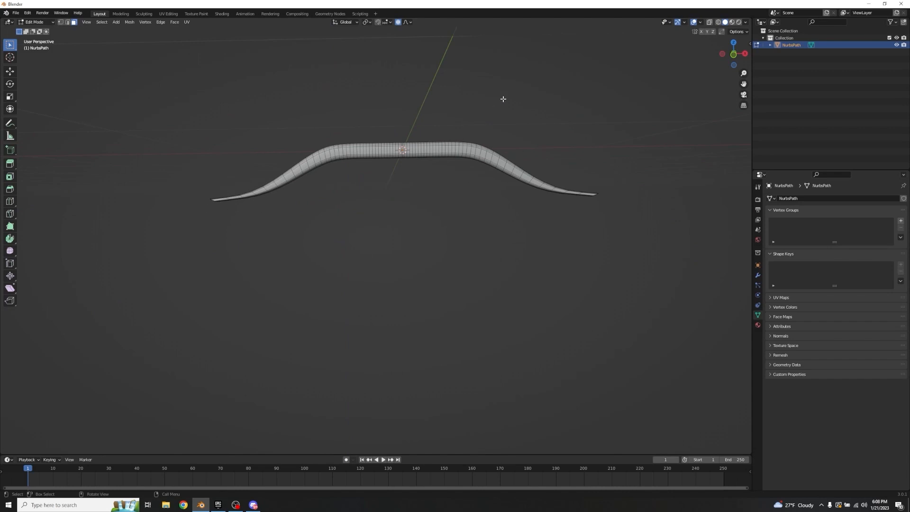
{"action": "scroll", "coordinate": [431, 120], "scroll_direction": "up", "scroll_amount": 5}
{"action": "middle_click_drag", "start_coordinate": [442, 100], "coordinate": [422, 269], "text": "shift"}
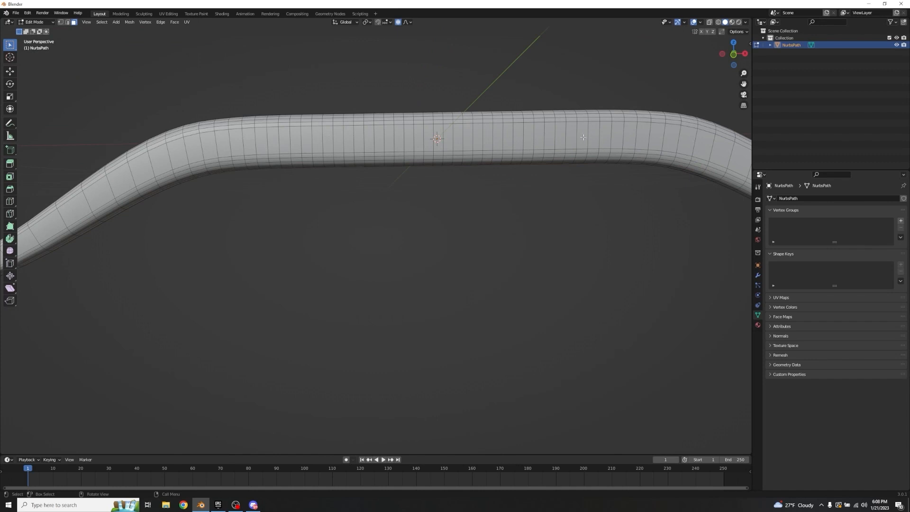
{"action": "middle_click_drag", "start_coordinate": [403, 149], "coordinate": [376, 177]}
{"action": "scroll", "coordinate": [376, 178], "scroll_direction": "up", "scroll_amount": 2}
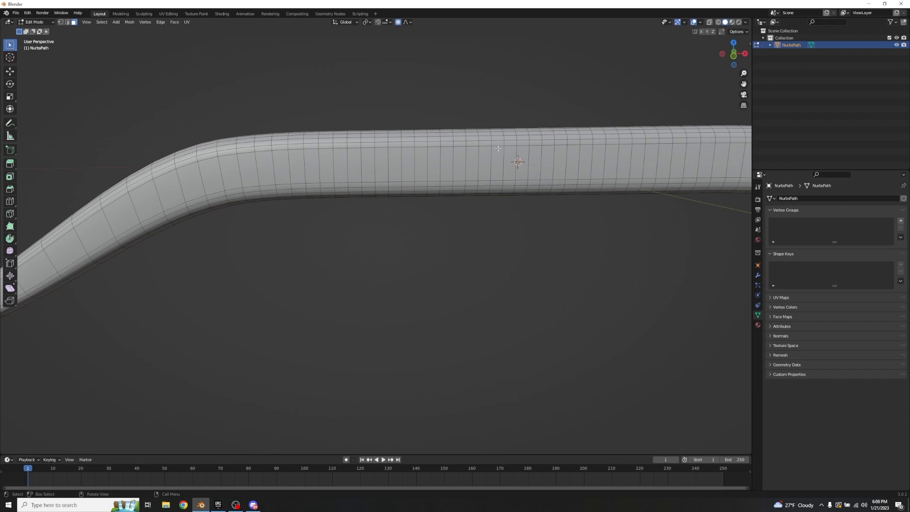
{"action": "left_click", "coordinate": [314, 136], "text": "alt"}
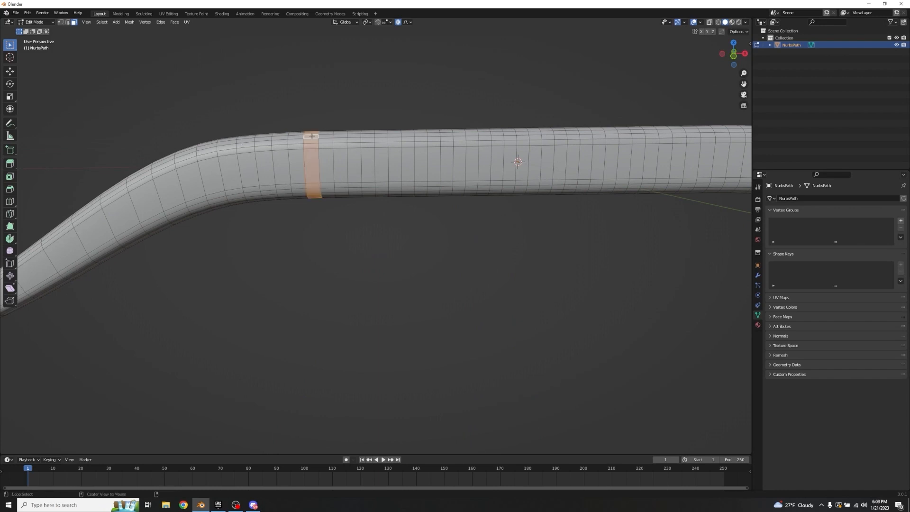
{"action": "left_click", "coordinate": [329, 136], "text": "alt+shift"}
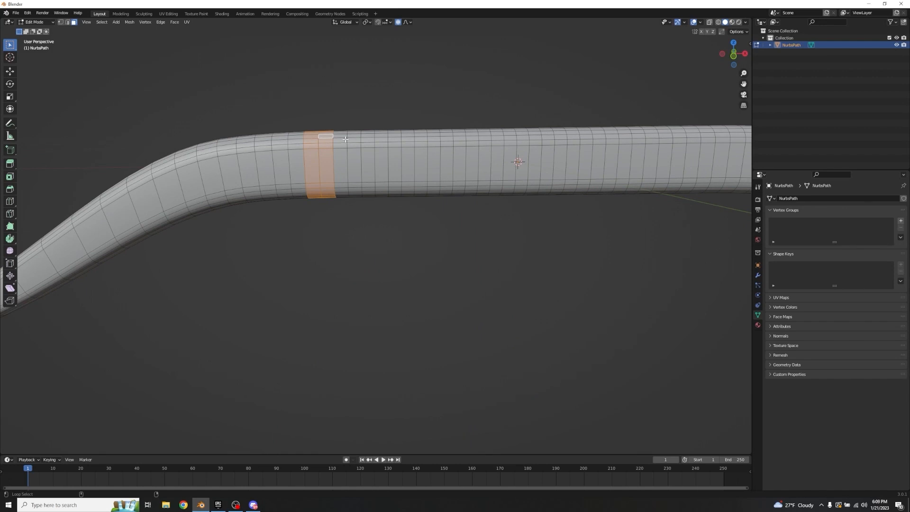
{"action": "left_click", "coordinate": [342, 137], "text": "alt+shift"}
{"action": "left_click", "coordinate": [355, 137], "text": "alt+shift"}
{"action": "left_click", "coordinate": [369, 136], "text": "alt+shift"}
{"action": "left_click", "coordinate": [383, 136], "text": "alt+shift"}
{"action": "left_click", "coordinate": [395, 137], "text": "alt+shift"}
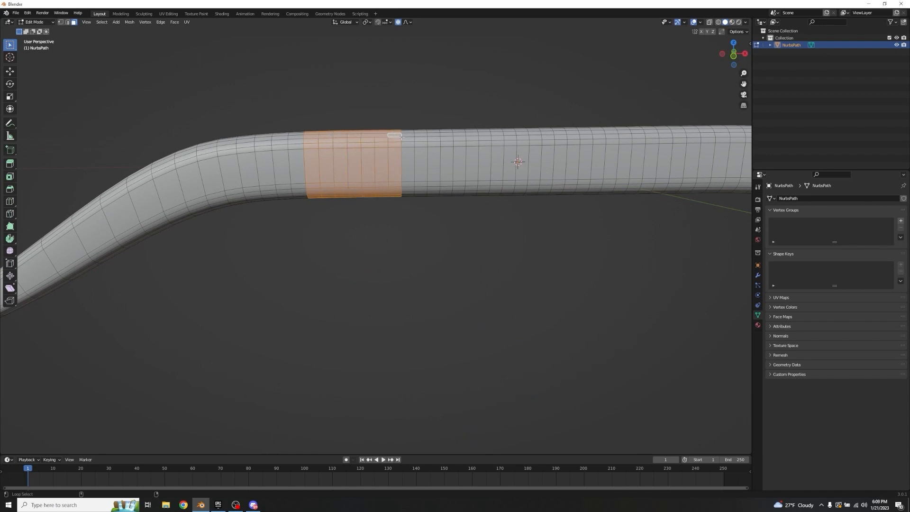
{"action": "left_click", "coordinate": [408, 137], "text": "alt+shift"}
{"action": "left_click", "coordinate": [421, 138], "text": "alt+shift"}
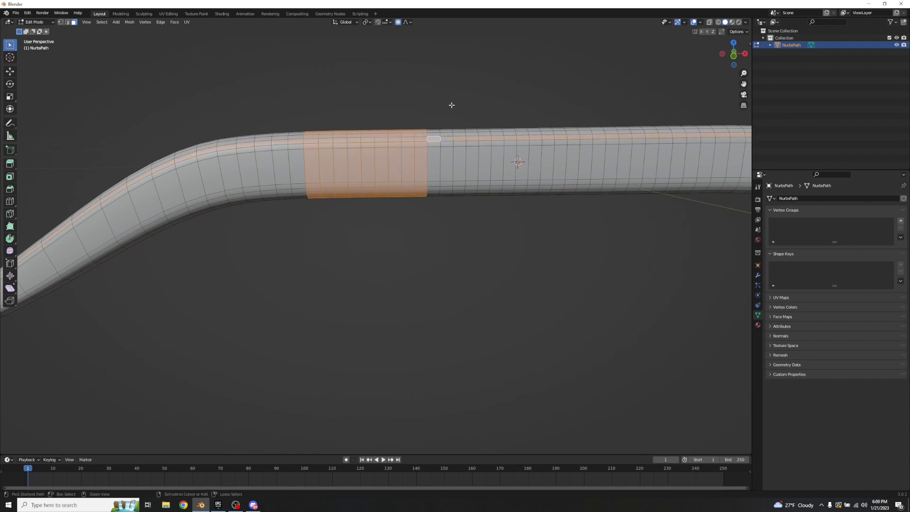
{"action": "left_click", "coordinate": [446, 184], "text": "alt+shift"}
{"action": "left_click", "coordinate": [433, 185], "text": "alt+shift"}
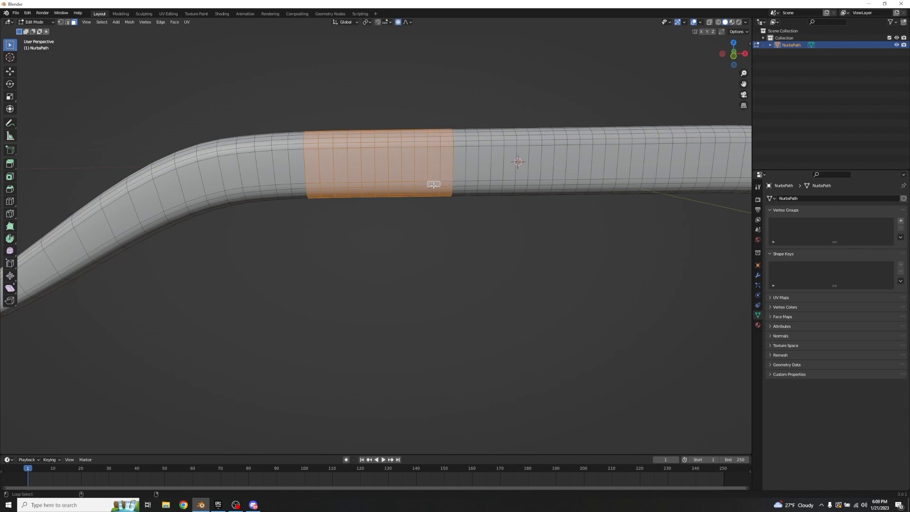
{"action": "left_click", "coordinate": [596, 163], "text": "alt+shift"}
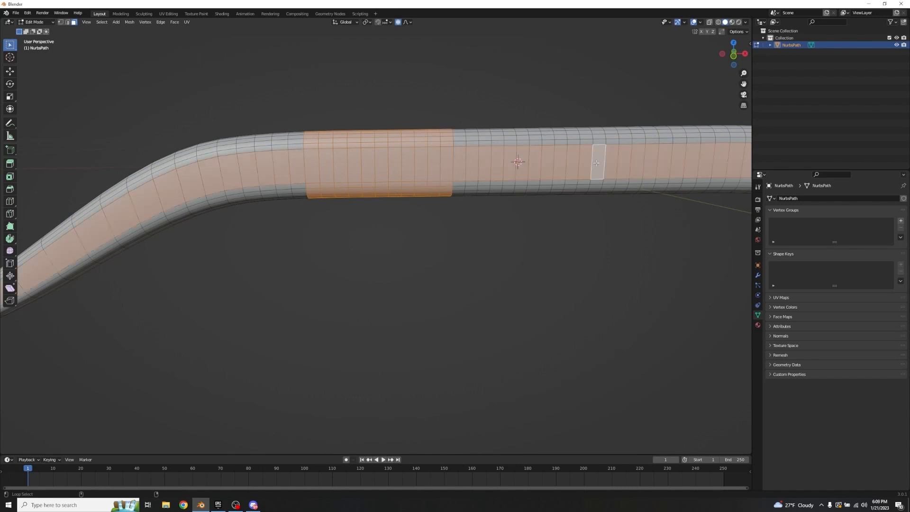
{"action": "key", "text": "ctrl+z"}
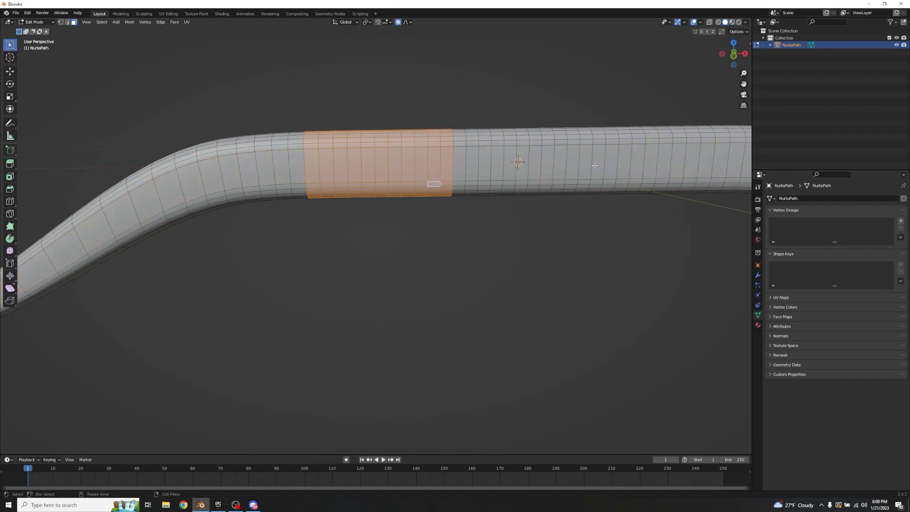
Step: Extend the face-ring selection along the straight section until it passes just beyond the 3D cursor at the centre
{"action": "left_click", "coordinate": [460, 129], "text": "alt+shift"}
{"action": "left_click", "coordinate": [473, 128], "text": "alt+shift"}
{"action": "left_click", "coordinate": [484, 128], "text": "alt+shift"}
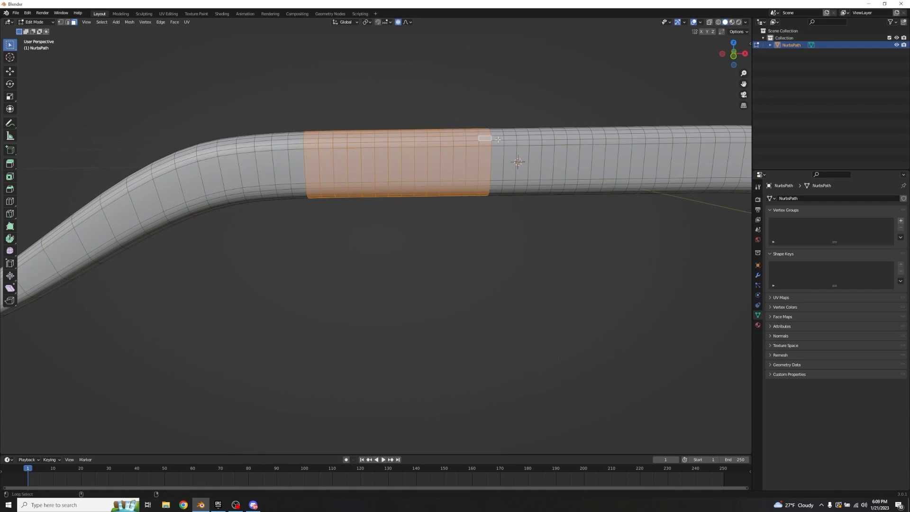
{"action": "left_click", "coordinate": [497, 129], "text": "alt+shift"}
{"action": "middle_click_drag", "start_coordinate": [567, 109], "coordinate": [416, 110], "text": "shift"}
{"action": "left_click", "coordinate": [359, 126], "text": "alt+shift"}
{"action": "left_click", "coordinate": [372, 125], "text": "alt+shift"}
{"action": "left_click", "coordinate": [384, 123], "text": "alt+shift"}
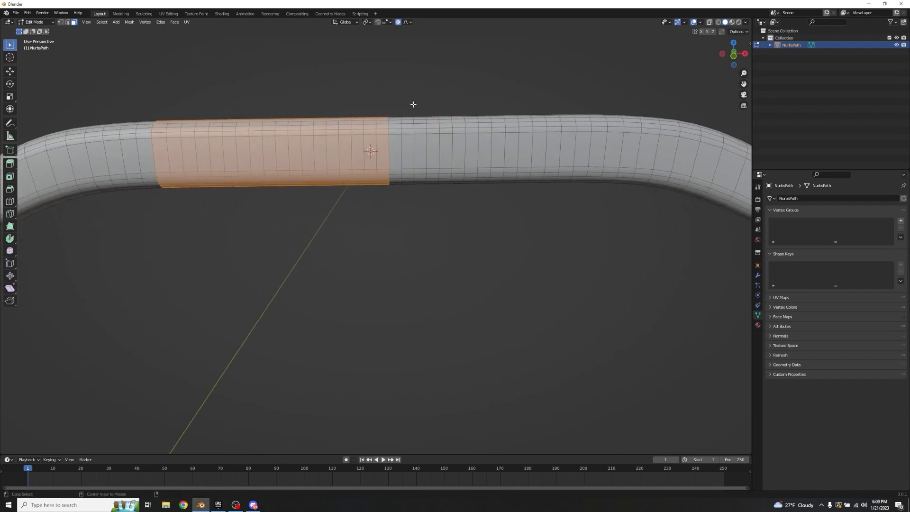
{"action": "left_click", "coordinate": [396, 123], "text": "alt+shift"}
{"action": "left_click", "coordinate": [408, 124], "text": "alt+shift"}
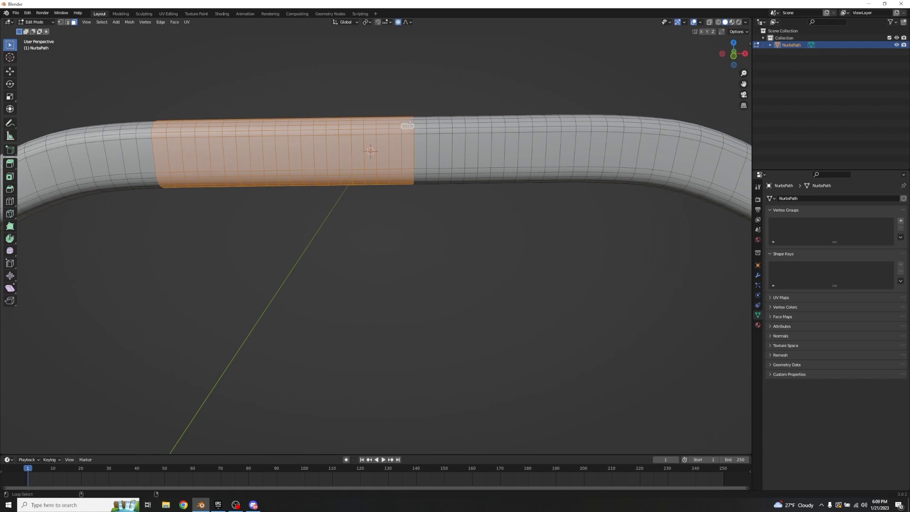
{"action": "left_click", "coordinate": [409, 123], "text": "alt+shift"}
{"action": "left_click", "coordinate": [410, 124], "text": "alt+shift"}
{"action": "left_click", "coordinate": [410, 124], "text": "alt+shift"}
{"action": "left_click", "coordinate": [410, 124], "text": "alt+shift"}
Step: Add the remaining face rings up to just before the +X bend, completing the grip selection without any lengthwise loop
{"action": "left_click", "coordinate": [420, 124], "text": "alt+shift"}
{"action": "left_click", "coordinate": [432, 123], "text": "alt+shift"}
{"action": "left_click", "coordinate": [446, 122], "text": "alt+shift"}
{"action": "left_click", "coordinate": [458, 121], "text": "alt+shift"}
{"action": "left_click", "coordinate": [471, 121], "text": "alt+shift"}
{"action": "left_click", "coordinate": [484, 120], "text": "alt+shift"}
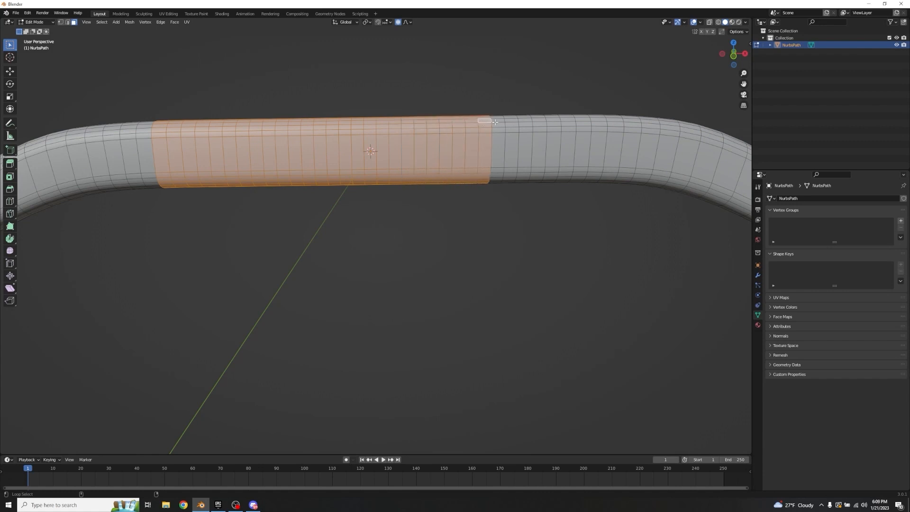
{"action": "left_click", "coordinate": [496, 119], "text": "alt+shift"}
{"action": "middle_click_drag", "start_coordinate": [599, 115], "coordinate": [454, 118], "text": "shift"}
{"action": "left_click", "coordinate": [383, 112], "text": "alt+shift"}
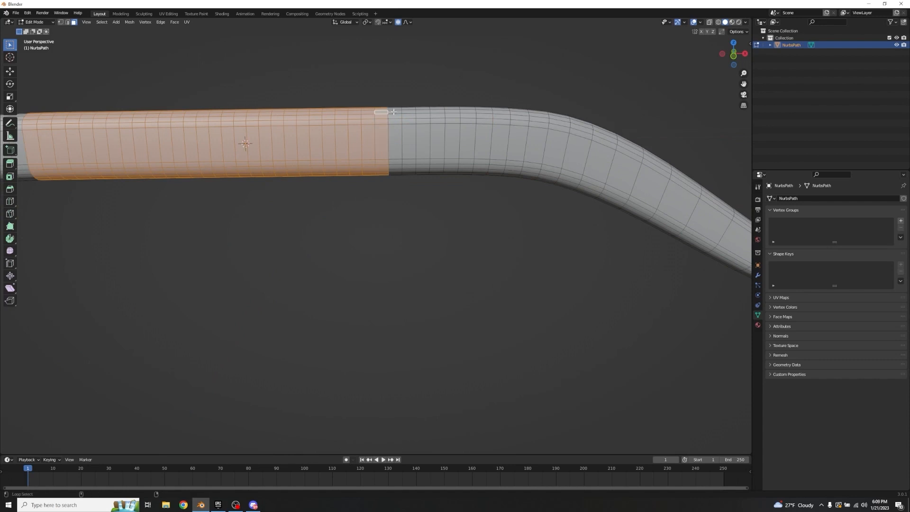
{"action": "left_click", "coordinate": [395, 112], "text": "alt+shift"}
{"action": "left_click", "coordinate": [409, 111], "text": "alt+shift"}
{"action": "left_click", "coordinate": [434, 110], "text": "alt+shift"}
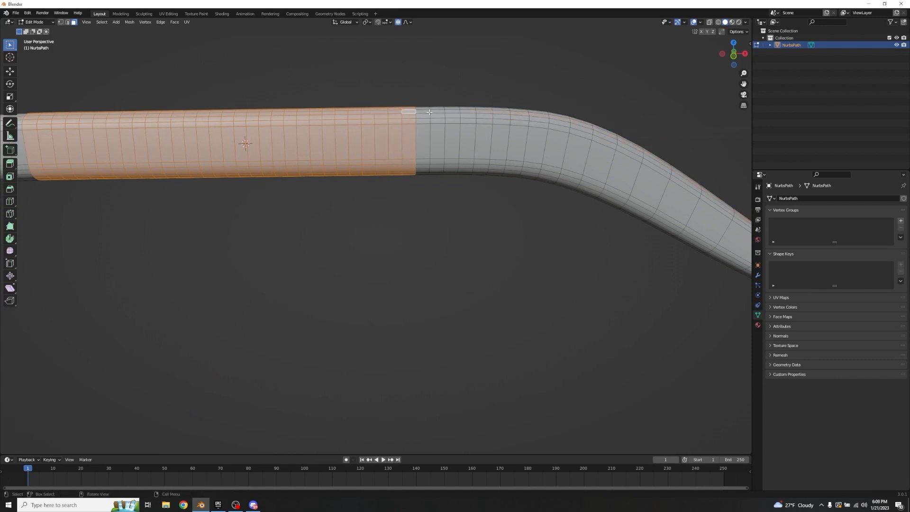
{"action": "left_click", "coordinate": [435, 133], "text": "alt+shift"}
{"action": "left_click", "coordinate": [447, 132], "text": "alt+shift"}
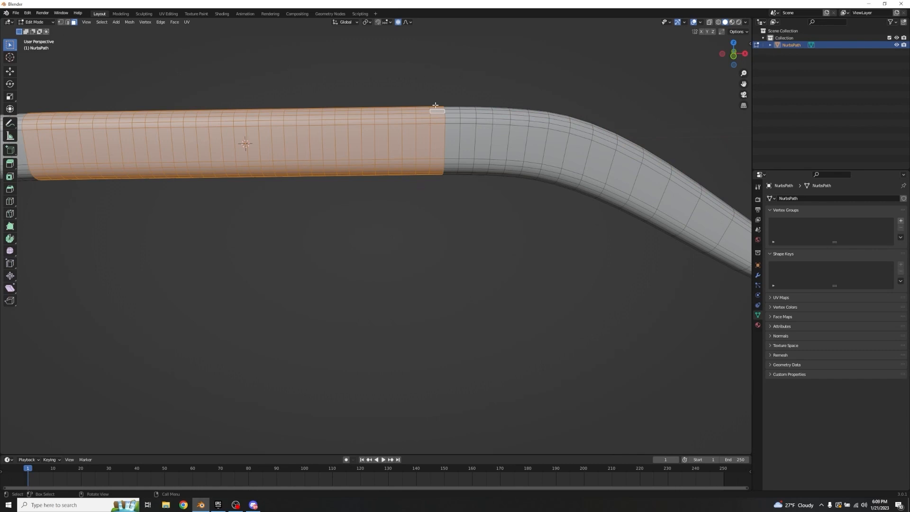
Step: Turn off proportional editing, extrude the selected grip faces in place and scale them slightly inward with the X axis locked
{"action": "scroll", "coordinate": [232, 190], "scroll_direction": "down", "scroll_amount": 3}
{"action": "middle_click_drag", "start_coordinate": [250, 227], "coordinate": [398, 204]}
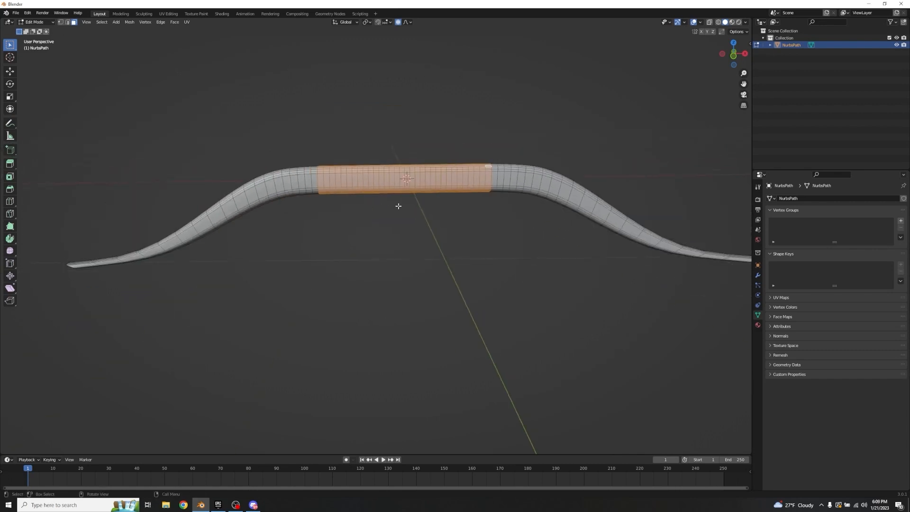
{"action": "left_click", "coordinate": [398, 22]}
{"action": "key", "text": "s"}
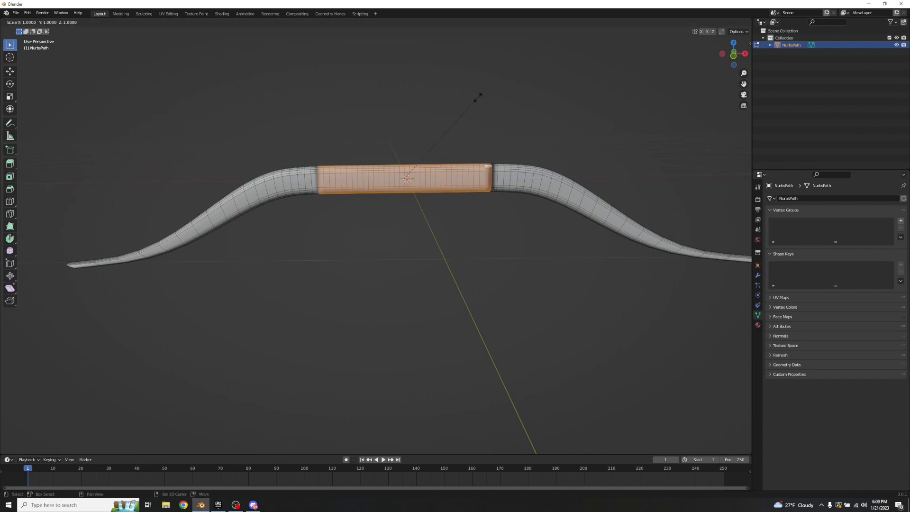
{"action": "key", "text": "shift+x"}
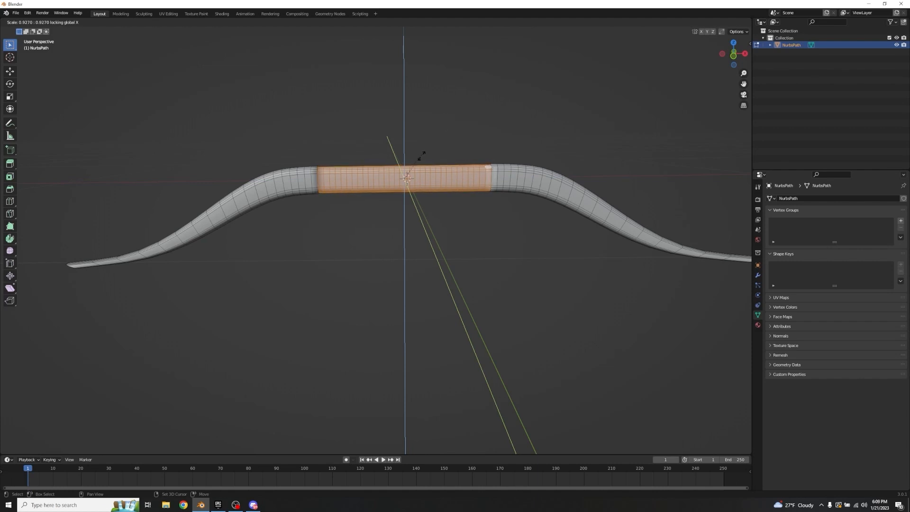
{"action": "scroll", "coordinate": [437, 119], "scroll_direction": "up", "scroll_amount": 3}
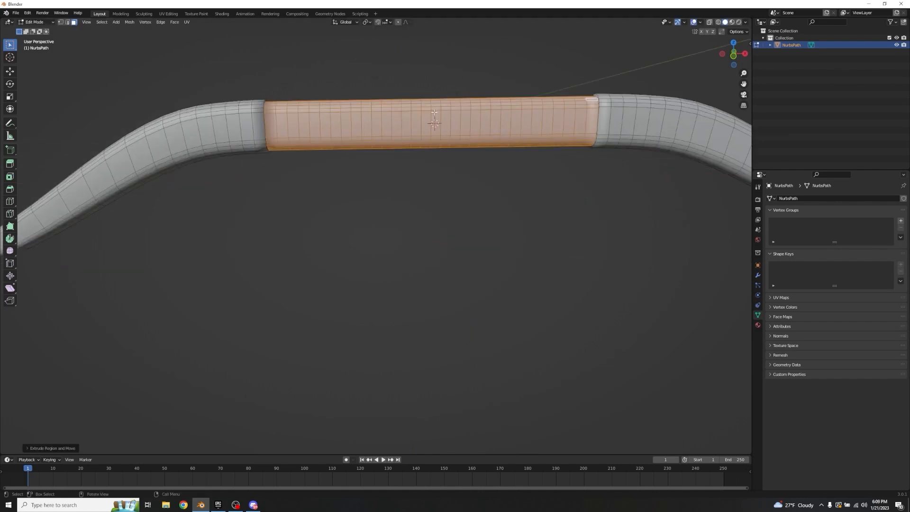
Step: Repeat the last inward scaling several times to make the grip much thinner than the adjoining limbs
{"action": "middle_click_drag", "start_coordinate": [436, 119], "coordinate": [418, 183]}
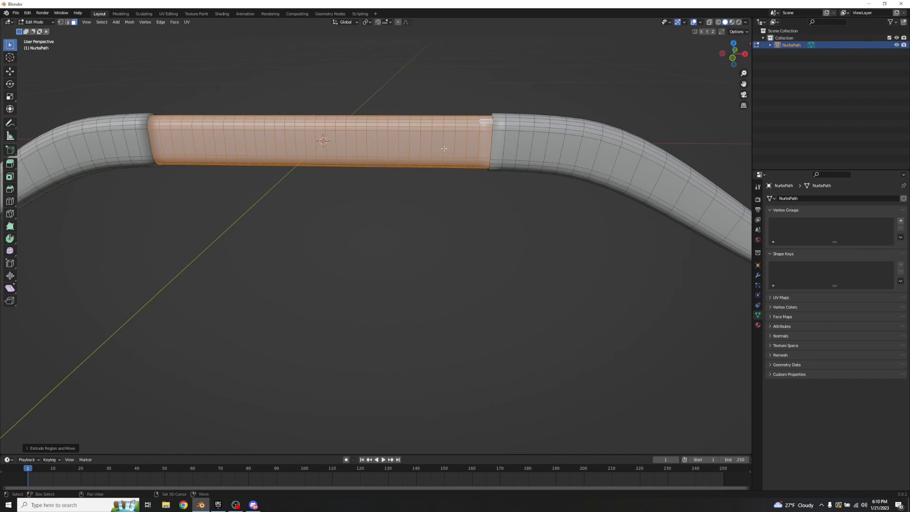
{"action": "key", "text": "shift+r"}
{"action": "key", "text": "shift+r"}
{"action": "key", "text": "shift+r"}
{"action": "key", "text": "shift+r"}
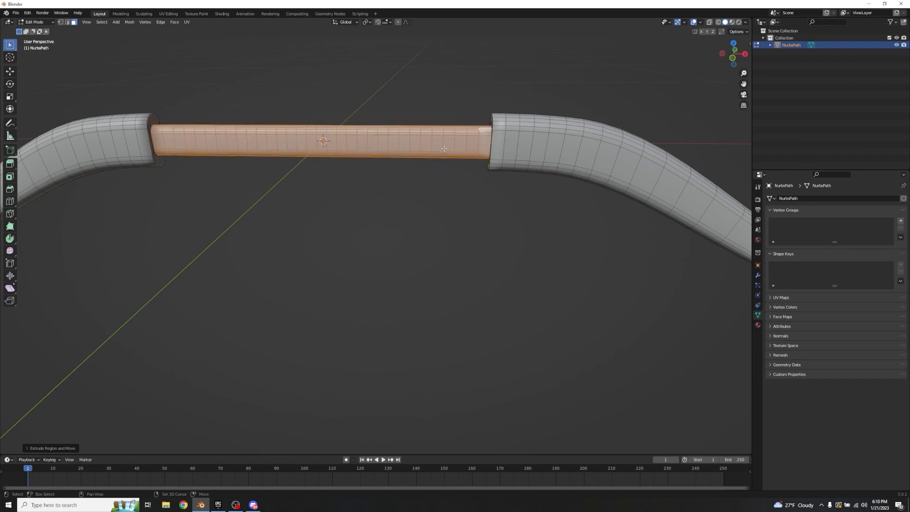
{"action": "key", "text": "shift+r"}
{"action": "key", "text": "shift+r"}
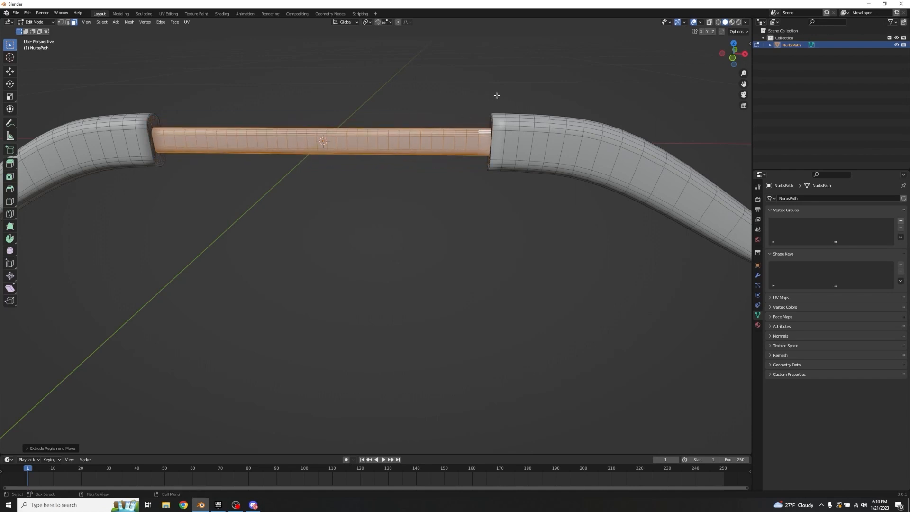
Step: Deselect the grip faces, return to Object Mode and apply Shade Flat to the bow
{"action": "left_click", "coordinate": [349, 94]}
{"action": "key", "text": "Tab"}
{"action": "scroll", "coordinate": [332, 143], "scroll_direction": "down", "scroll_amount": 4}
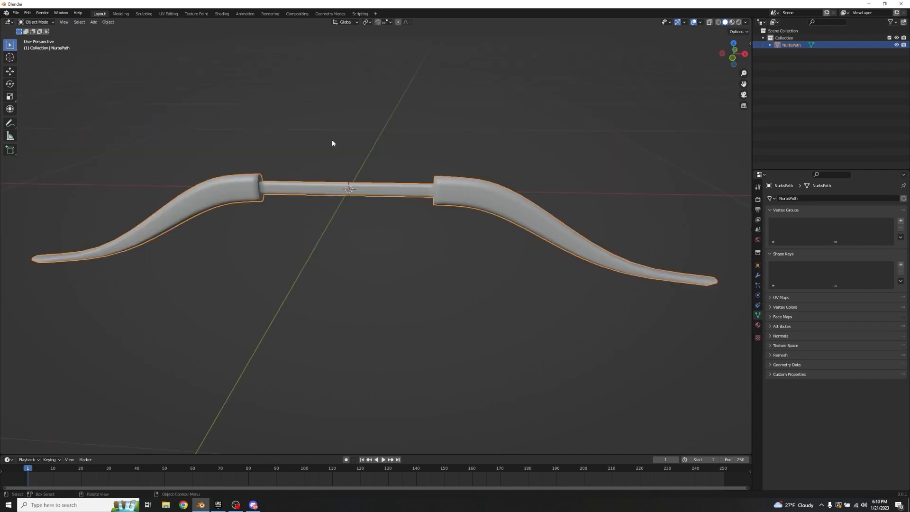
{"action": "middle_click_drag", "start_coordinate": [372, 146], "coordinate": [519, 132]}
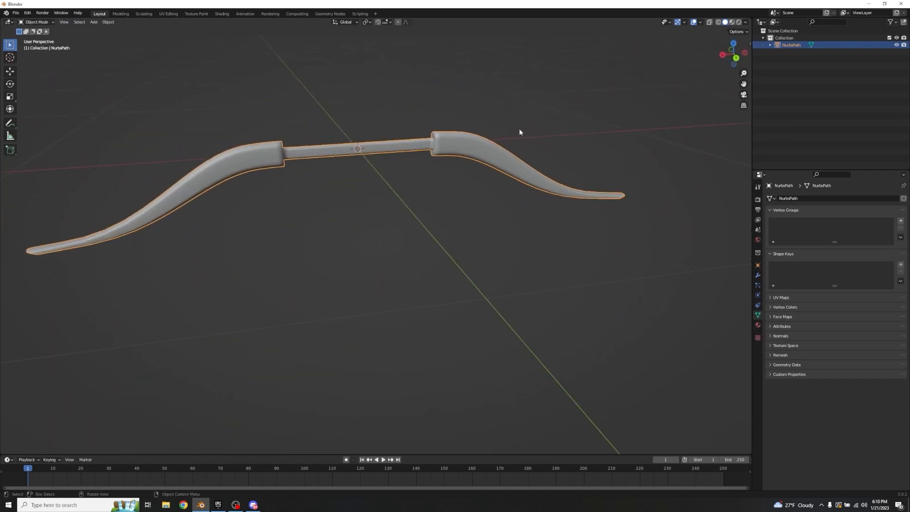
{"action": "middle_click_drag", "start_coordinate": [331, 162], "coordinate": [371, 132]}
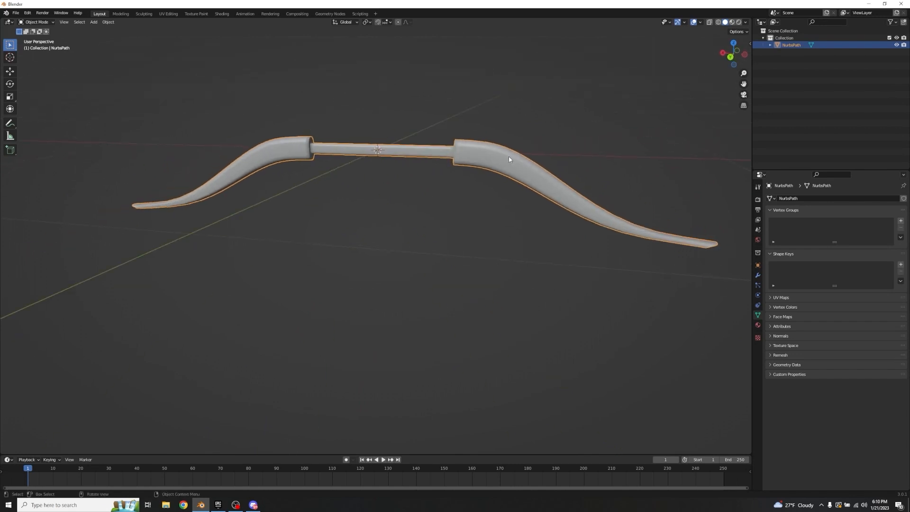
{"action": "right_click", "coordinate": [482, 162]}
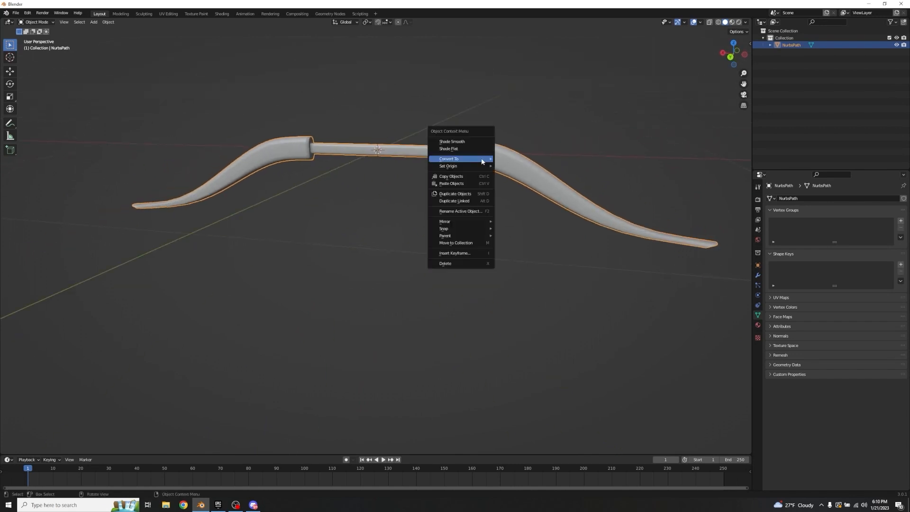
{"action": "left_click", "coordinate": [444, 151]}
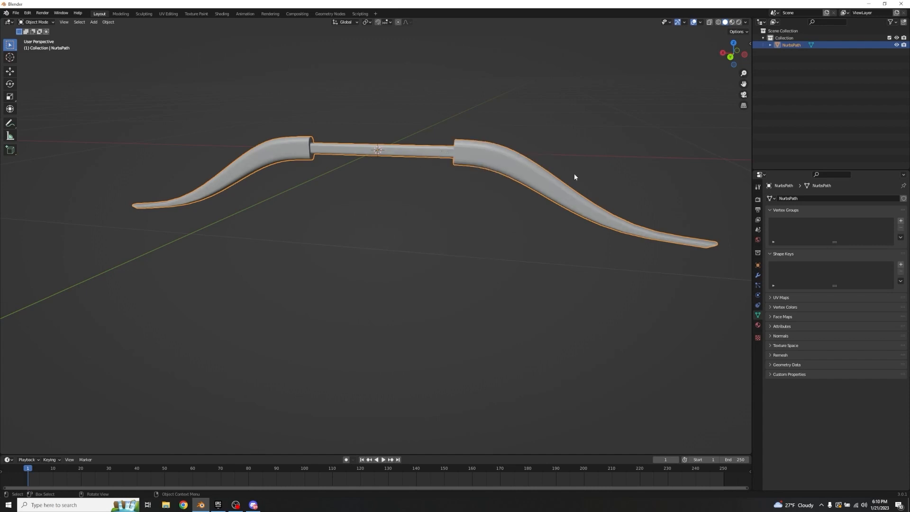
{"action": "middle_click_drag", "start_coordinate": [572, 143], "coordinate": [534, 140]}
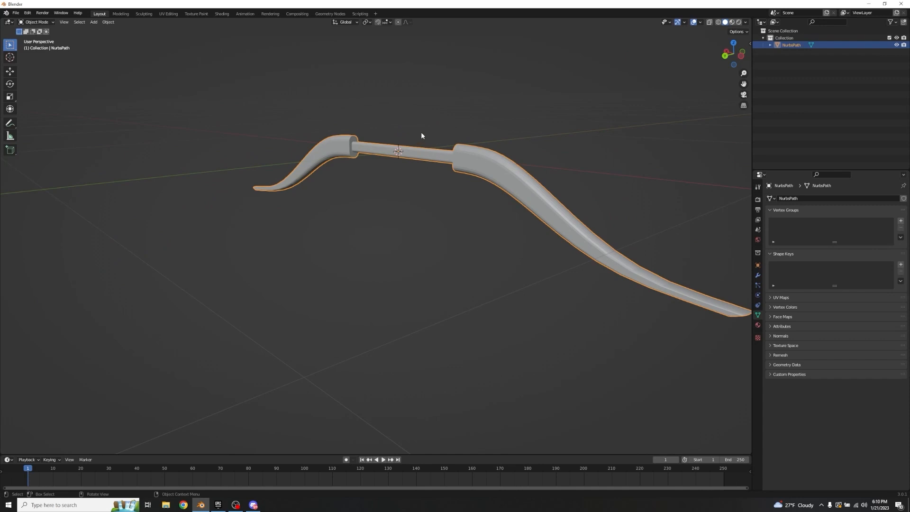
Step: Deselect the bow, add a cylinder, scale it down strongly and move it down along Z below the grip
{"action": "middle_click_drag", "start_coordinate": [447, 127], "coordinate": [351, 204]}
{"action": "left_click", "coordinate": [350, 204]}
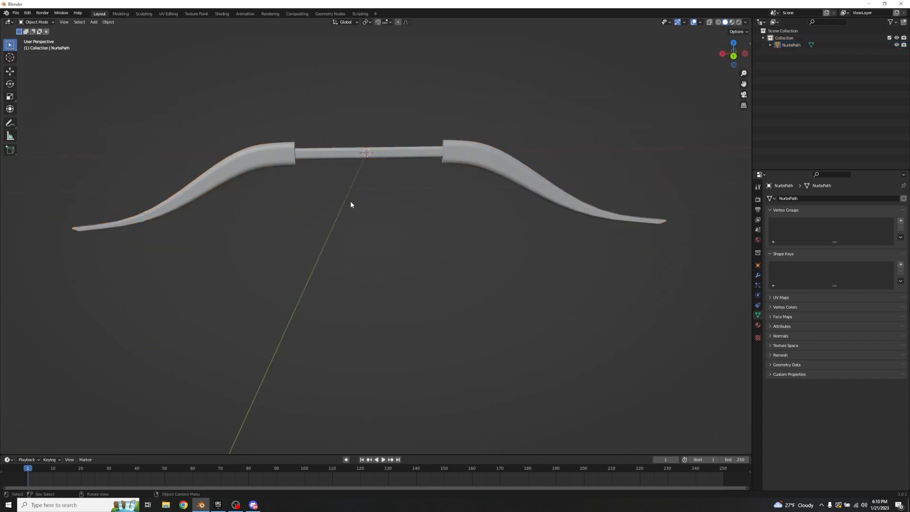
{"action": "scroll", "coordinate": [381, 192], "scroll_direction": "down", "scroll_amount": 3}
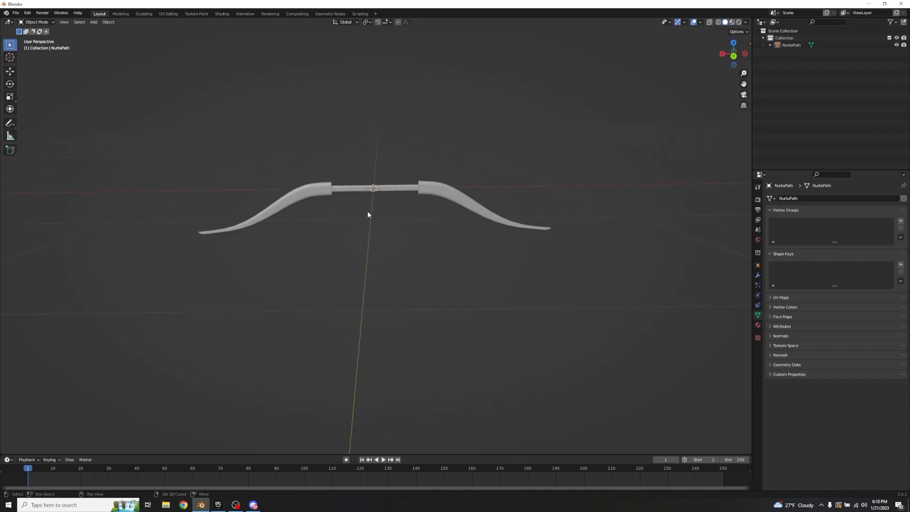
{"action": "key", "text": "shift+a"}
{"action": "mouse_move", "coordinate": [369, 213]}
{"action": "mouse_move", "coordinate": [341, 204]}
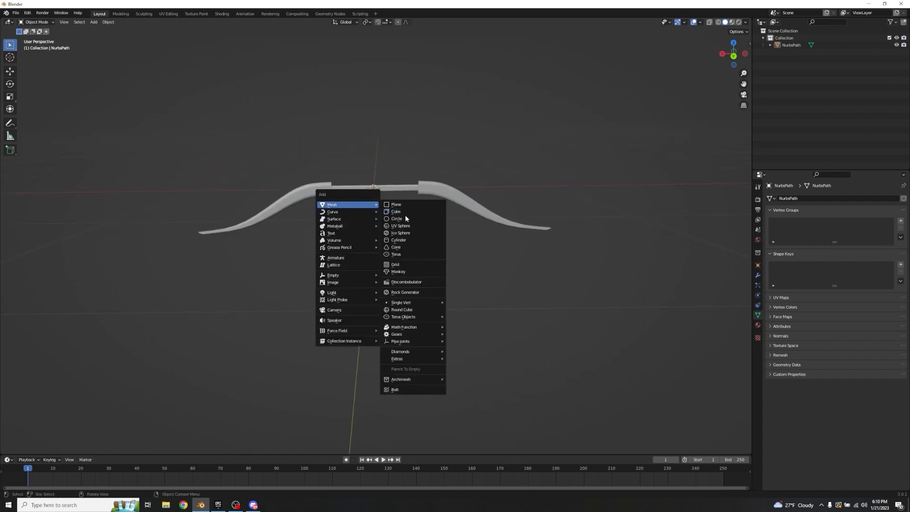
{"action": "left_click", "coordinate": [399, 239]}
{"action": "key", "text": "s"}
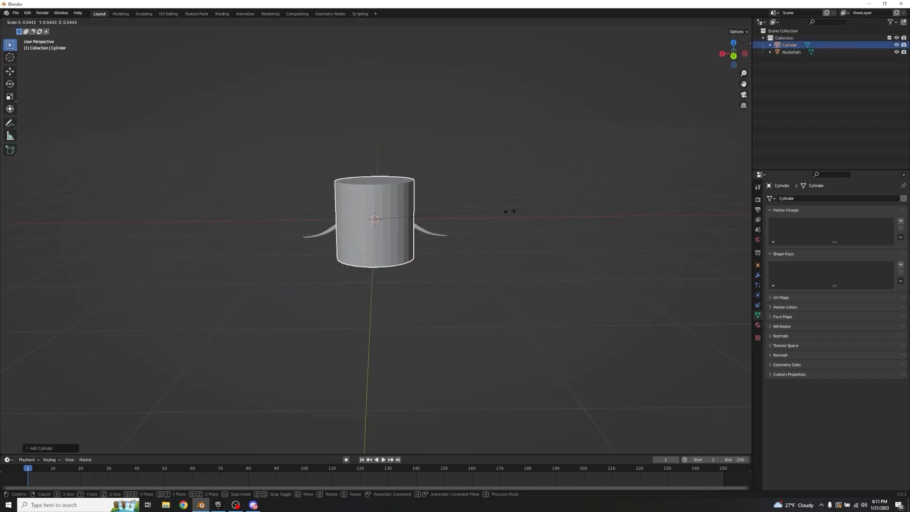
{"action": "left_click", "coordinate": [397, 236]}
{"action": "key", "text": "g"}
{"action": "key", "text": "z"}
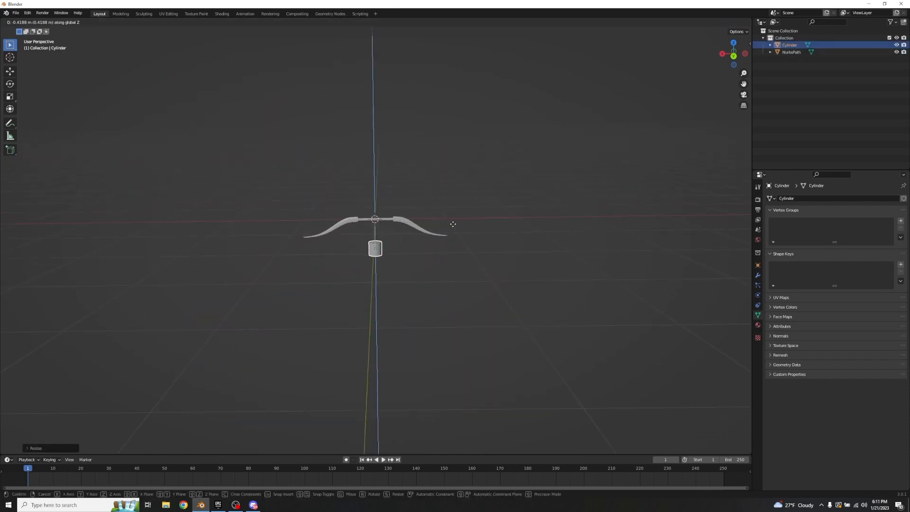
{"action": "left_click", "coordinate": [454, 228]}
Step: Rotate the cylinder 90 degrees about Y and scale it down to a bowstring's thickness
{"action": "middle_click_drag", "start_coordinate": [430, 232], "coordinate": [437, 196], "text": "shift"}
{"action": "scroll", "coordinate": [437, 195], "scroll_direction": "up", "scroll_amount": 4}
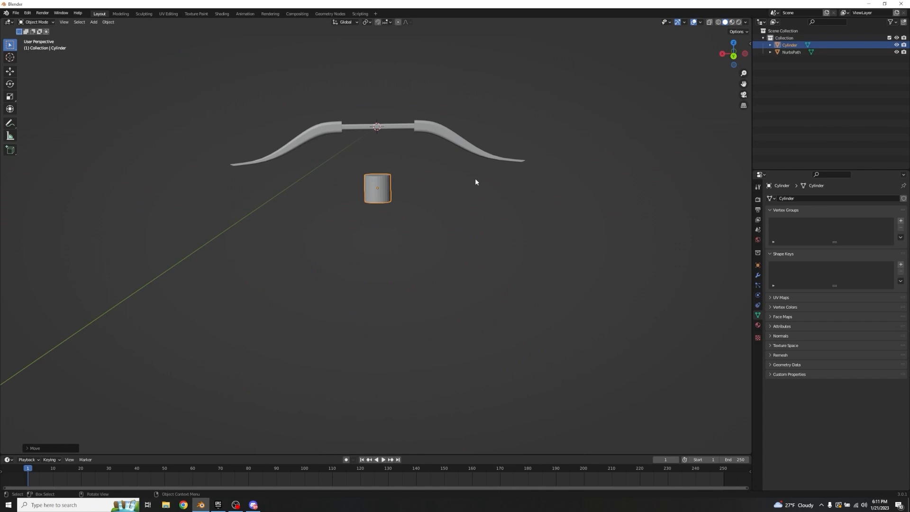
{"action": "type", "text": "ry90"}
{"action": "key", "text": "Return"}
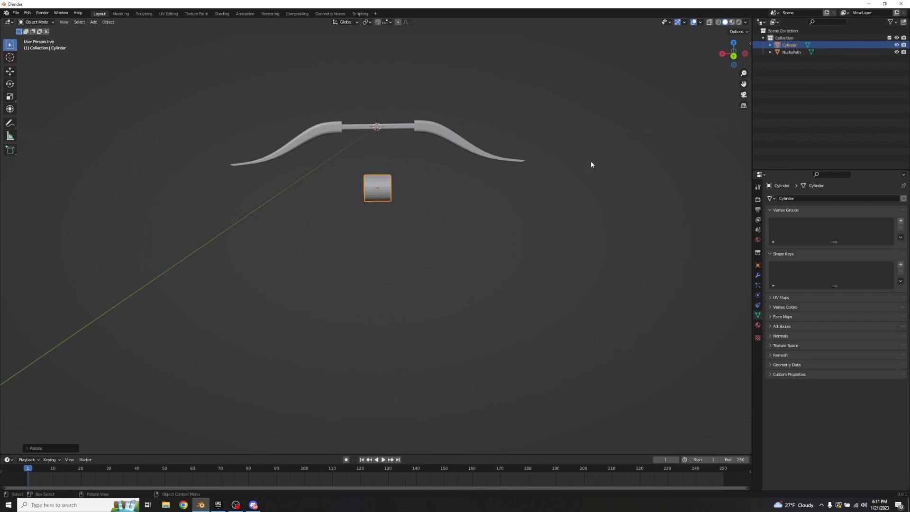
{"action": "key", "text": "s"}
{"action": "left_click", "coordinate": [411, 187]}
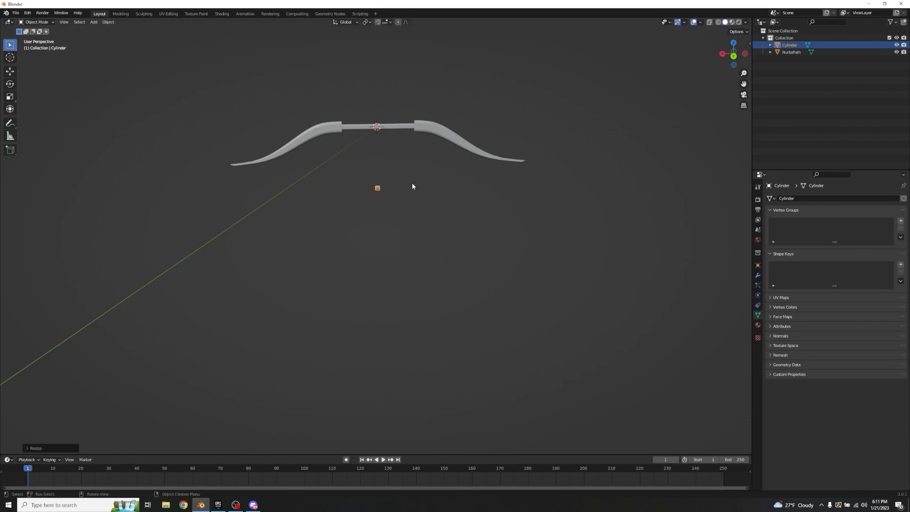
Step: Stretch the small cylinder along X into a long, thin string beneath the bow
{"action": "key", "text": "s"}
{"action": "key", "text": "x"}
{"action": "left_click", "coordinate": [222, 213]}
{"action": "key", "text": "s"}
{"action": "key", "text": "x"}
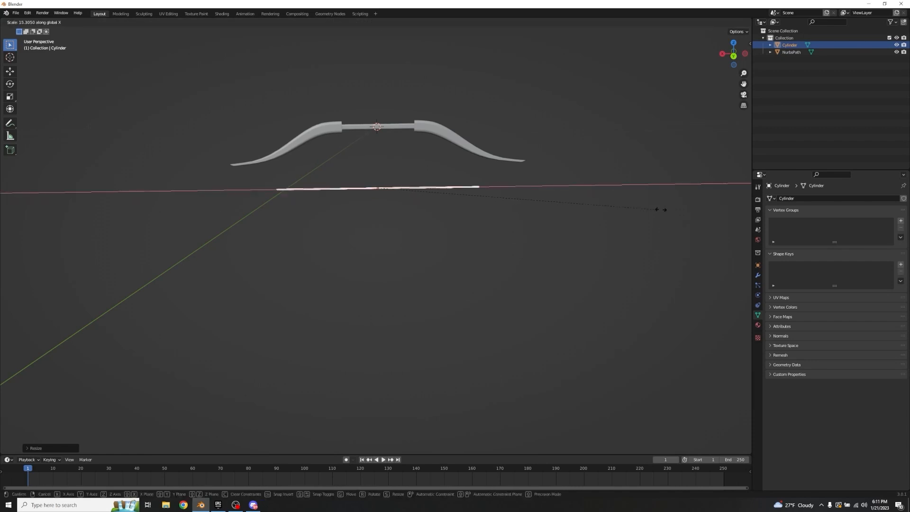
{"action": "left_click", "coordinate": [737, 207]}
Step: Adjust the string's length along X until it spans nearly the full distance between the two limb tips
{"action": "middle_click_drag", "start_coordinate": [523, 205], "coordinate": [603, 178]}
{"action": "key", "text": "s"}
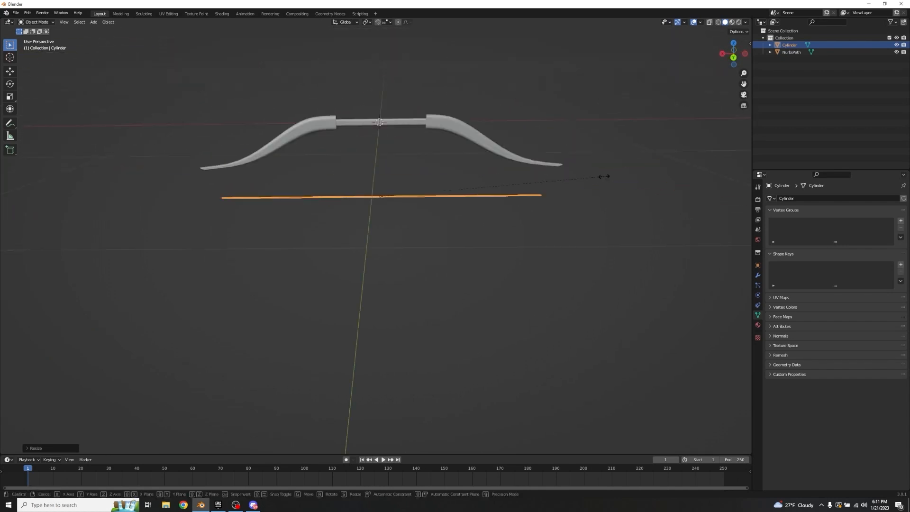
{"action": "key", "text": "x"}
{"action": "left_click", "coordinate": [483, 181]}
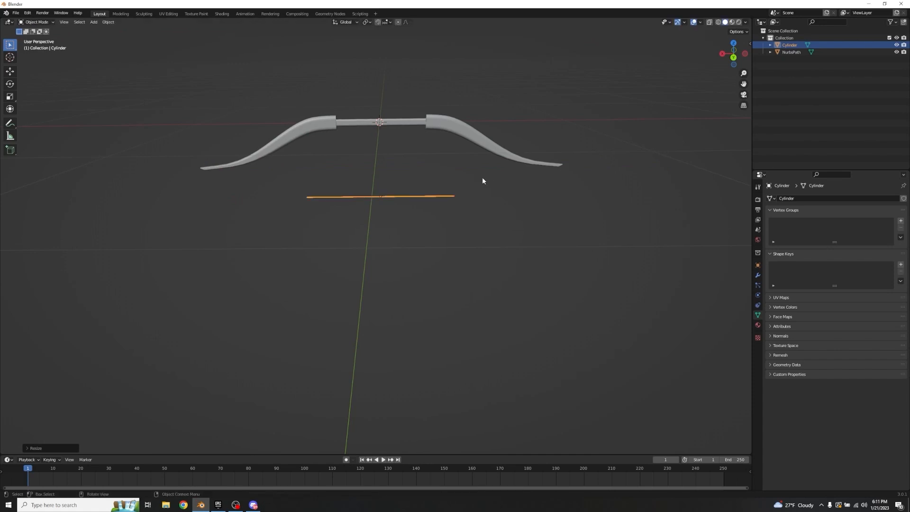
{"action": "key", "text": "s"}
{"action": "key", "text": "x"}
{"action": "left_click", "coordinate": [603, 177]}
{"action": "key", "text": "s"}
{"action": "key", "text": "x"}
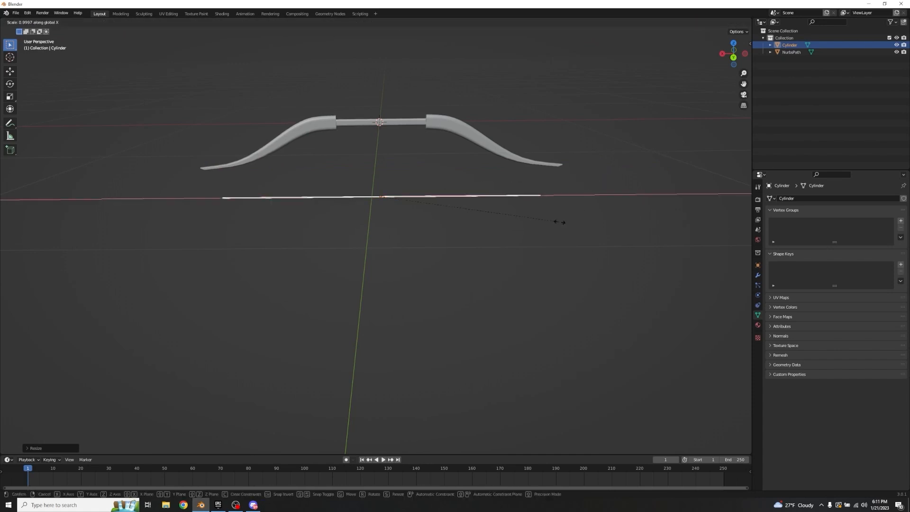
{"action": "left_click", "coordinate": [568, 224]}
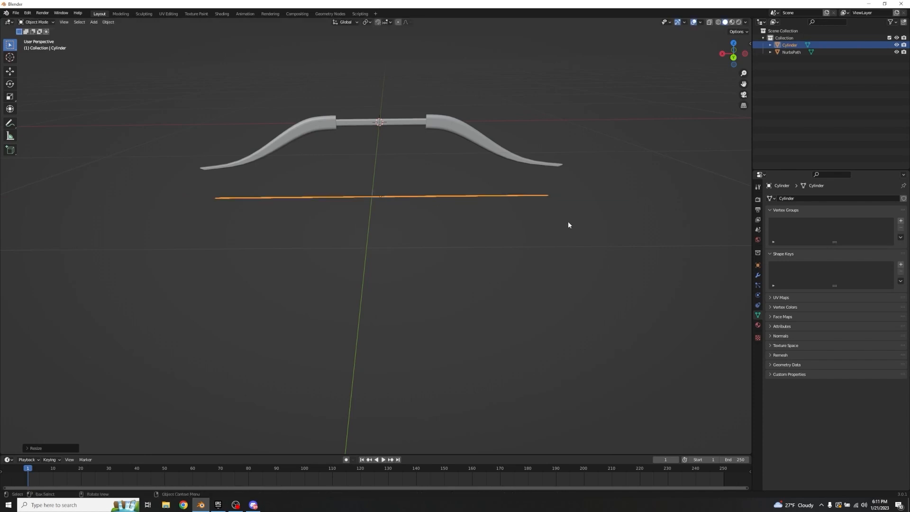
Step: Raise the string along Z to just beneath the limb tips and fine-tune its length along X
{"action": "key", "text": "g"}
{"action": "key", "text": "z"}
{"action": "left_click", "coordinate": [567, 195]}
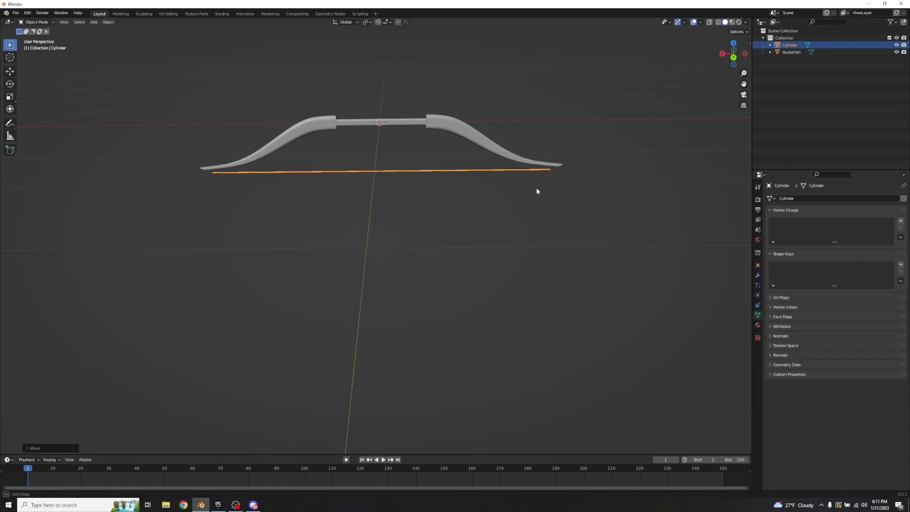
{"action": "middle_click_drag", "start_coordinate": [536, 191], "coordinate": [535, 182]}
{"action": "key", "text": "s"}
{"action": "key", "text": "x"}
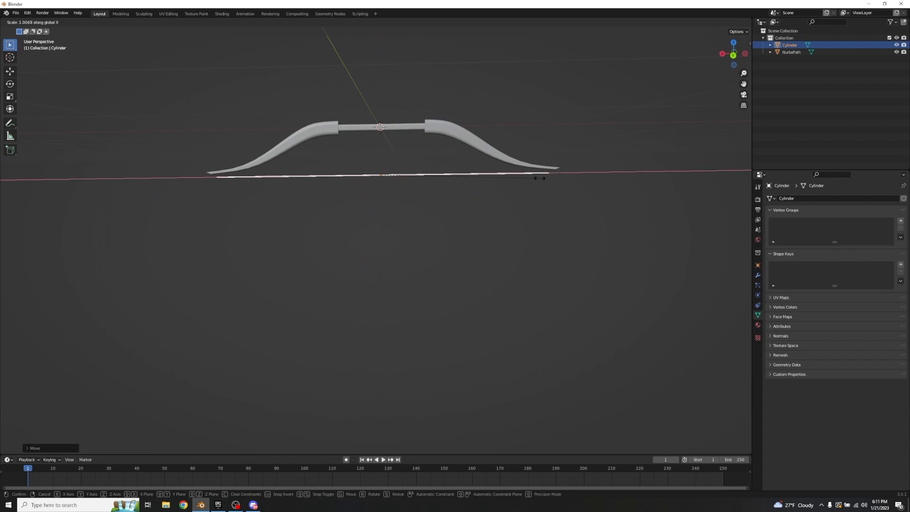
{"action": "left_click", "coordinate": [540, 181]}
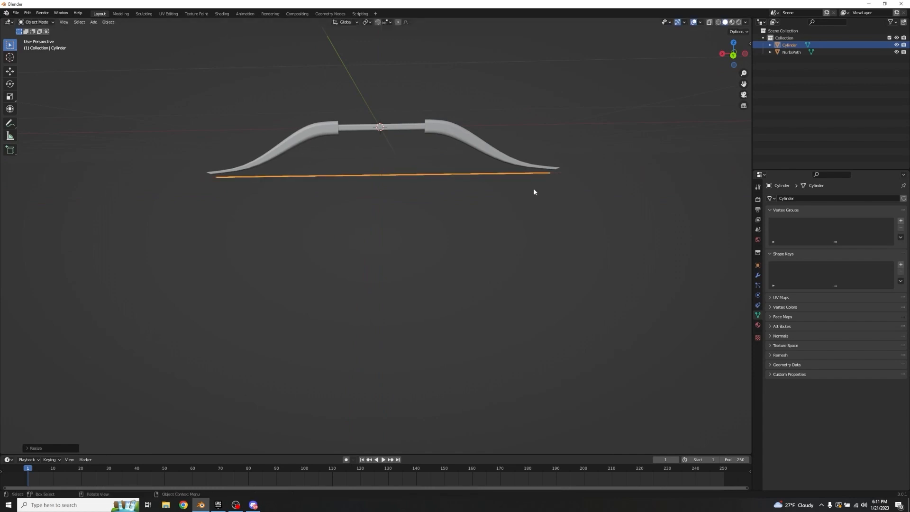
Step: Select the string again and raise it slightly along Z until its ends meet the undersides of the limb tips
{"action": "left_click", "coordinate": [533, 190]}
{"action": "left_click", "coordinate": [438, 174]}
{"action": "scroll", "coordinate": [509, 186], "scroll_direction": "up", "scroll_amount": 4}
{"action": "left_click", "coordinate": [529, 172]}
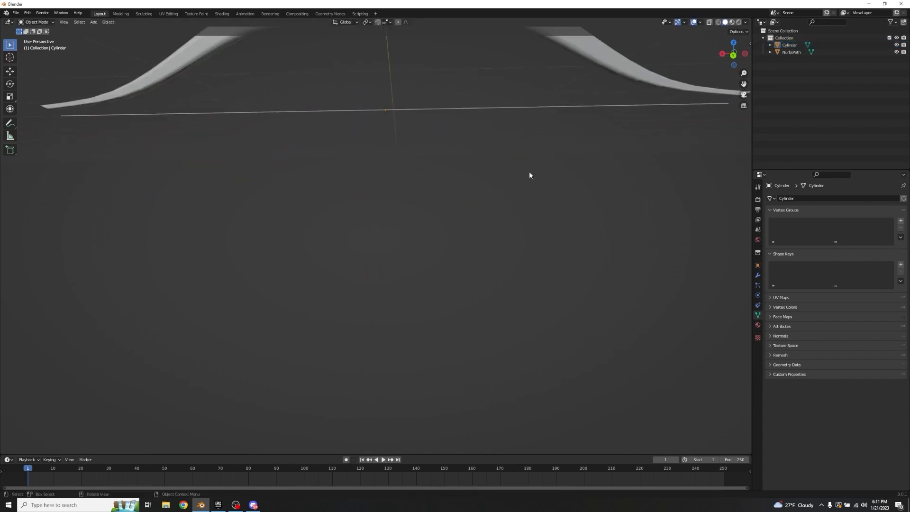
{"action": "middle_click_drag", "start_coordinate": [529, 171], "coordinate": [488, 165]}
{"action": "scroll", "coordinate": [494, 162], "scroll_direction": "down", "scroll_amount": 2}
{"action": "left_click", "coordinate": [459, 123]}
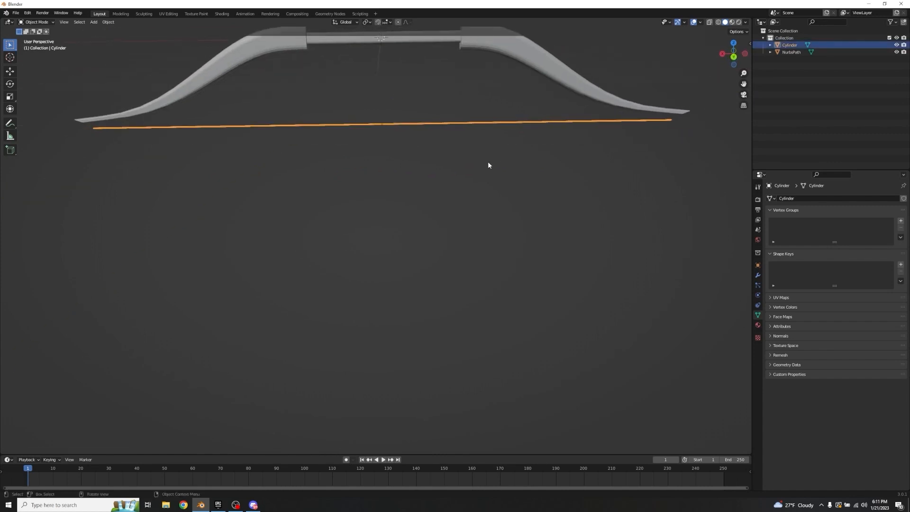
{"action": "key", "text": "g"}
{"action": "key", "text": "z"}
{"action": "left_click", "coordinate": [553, 166]}
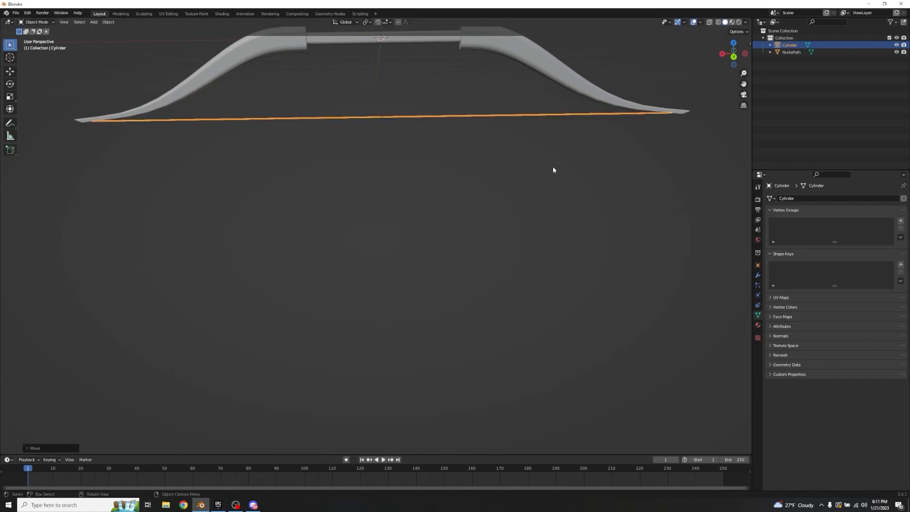
Step: Fine-tune the string's height along Z by a few millimetres at the limb tips, then deselect it
{"action": "left_click", "coordinate": [553, 166]}
{"action": "middle_click_drag", "start_coordinate": [553, 166], "coordinate": [603, 127]}
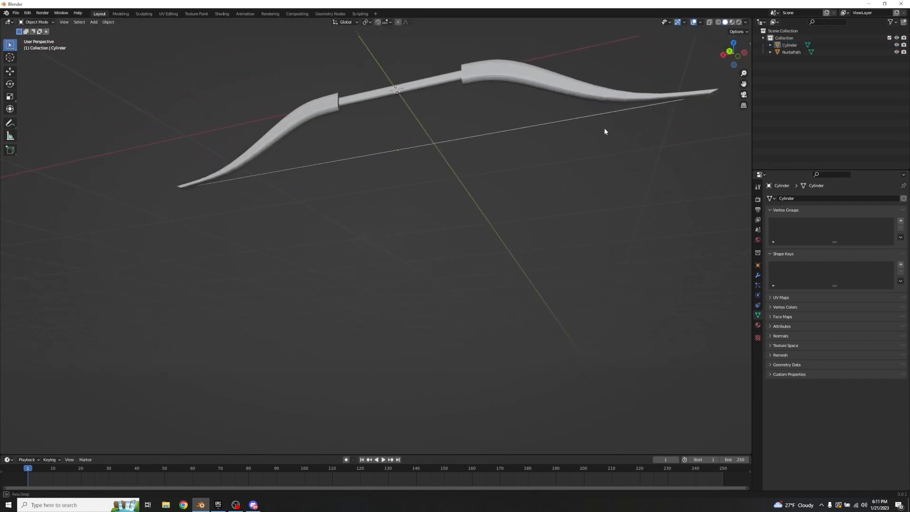
{"action": "left_click", "coordinate": [554, 122]}
{"action": "middle_click_drag", "start_coordinate": [650, 158], "coordinate": [555, 181], "text": "shift"}
{"action": "key", "text": "g"}
{"action": "key", "text": "z"}
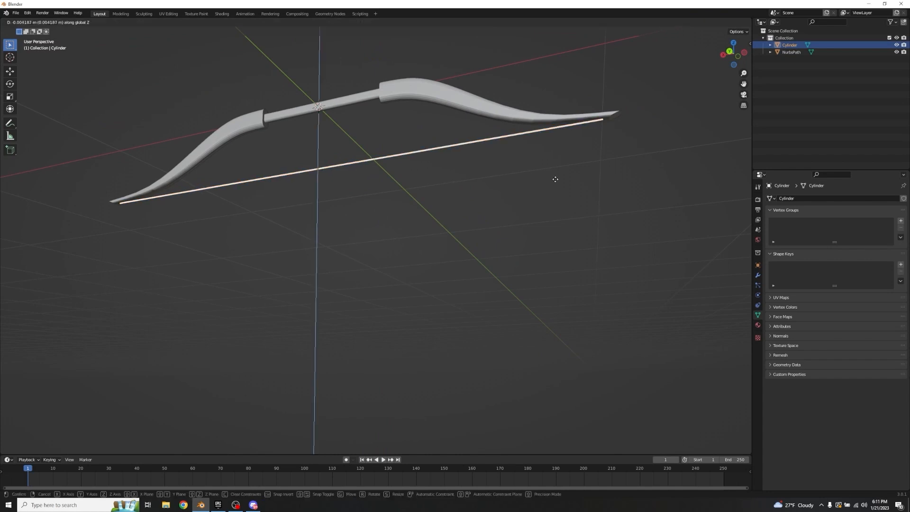
{"action": "left_click", "coordinate": [555, 180]}
{"action": "left_click", "coordinate": [584, 150]}
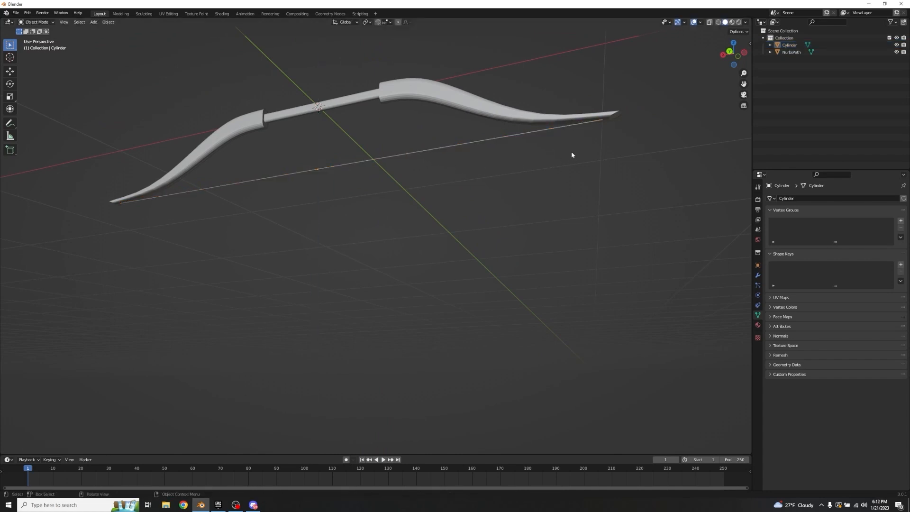
{"action": "middle_click_drag", "start_coordinate": [570, 152], "coordinate": [570, 103]}
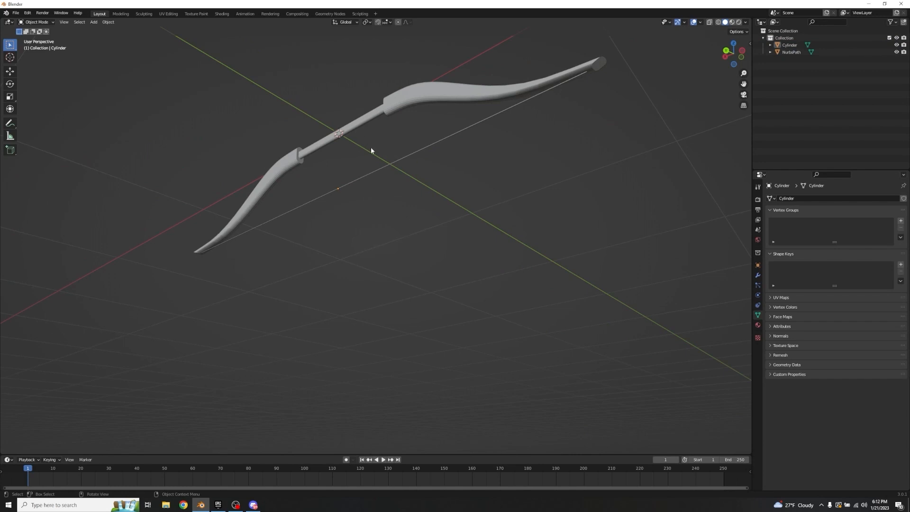
Step: Add a second cylinder, scale it down to a tiny size and move it down along Z onto the middle of the string
{"action": "middle_click_drag", "start_coordinate": [371, 150], "coordinate": [449, 162]}
{"action": "key", "text": "shift+a"}
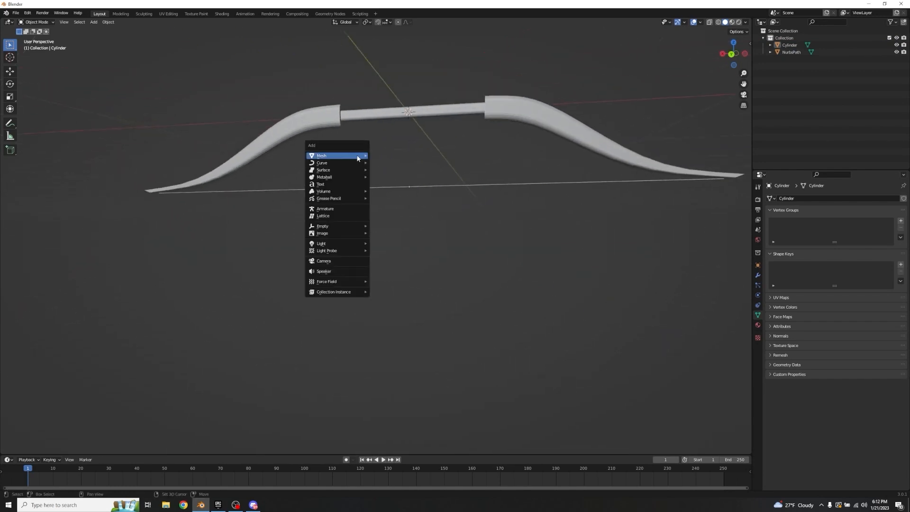
{"action": "mouse_move", "coordinate": [358, 157]}
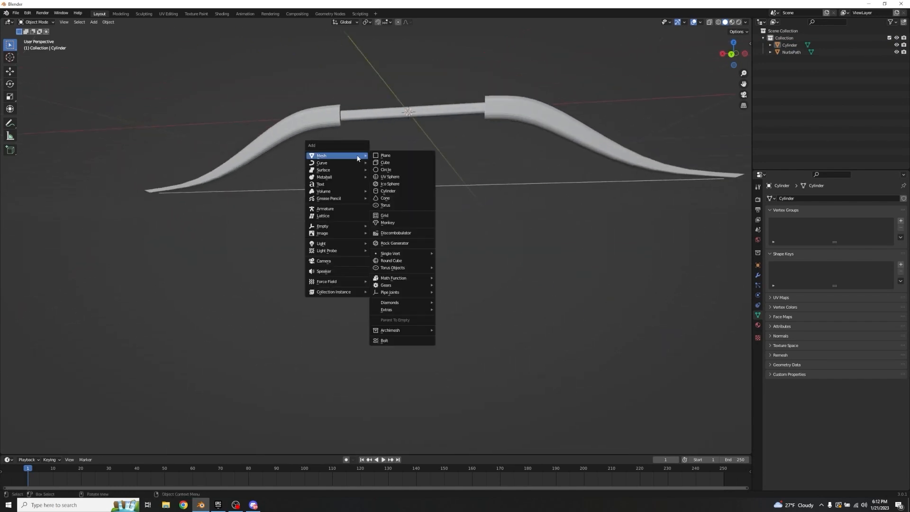
{"action": "left_click", "coordinate": [388, 190]}
{"action": "scroll", "coordinate": [396, 196], "scroll_direction": "down", "scroll_amount": 6}
{"action": "key", "text": "s"}
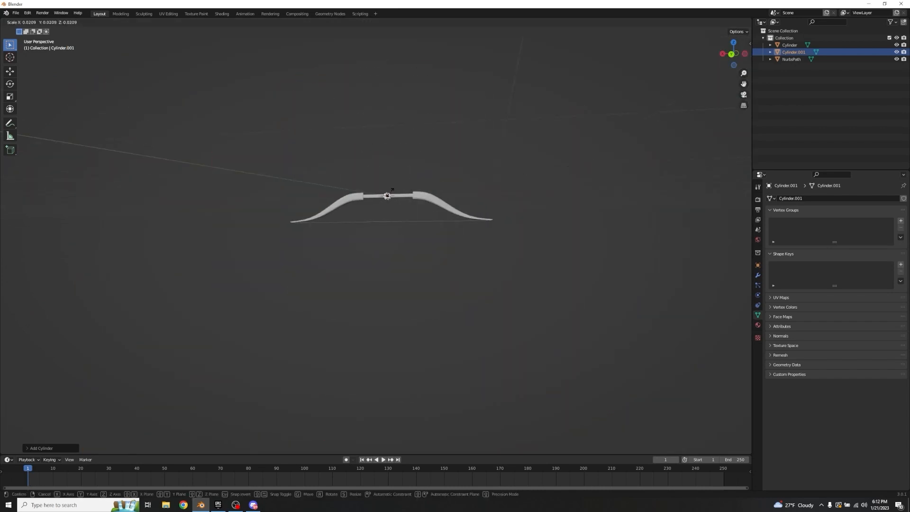
{"action": "scroll", "coordinate": [394, 181], "scroll_direction": "up", "scroll_amount": 5}
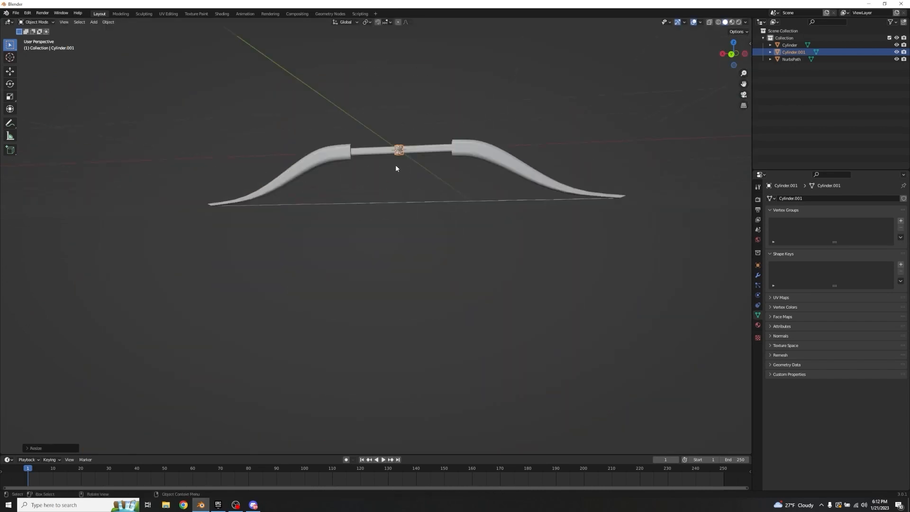
{"action": "left_click", "coordinate": [446, 161]}
{"action": "key", "text": "g"}
{"action": "key", "text": "z"}
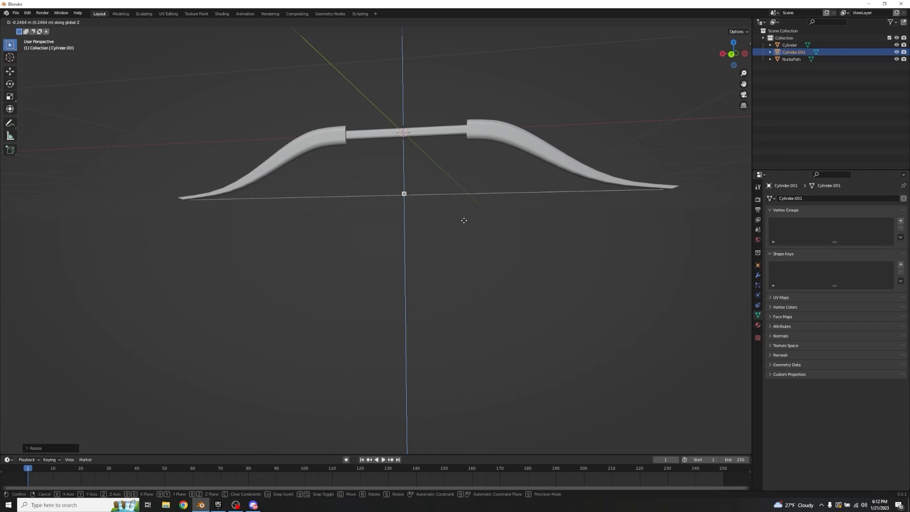
{"action": "left_click", "coordinate": [464, 225]}
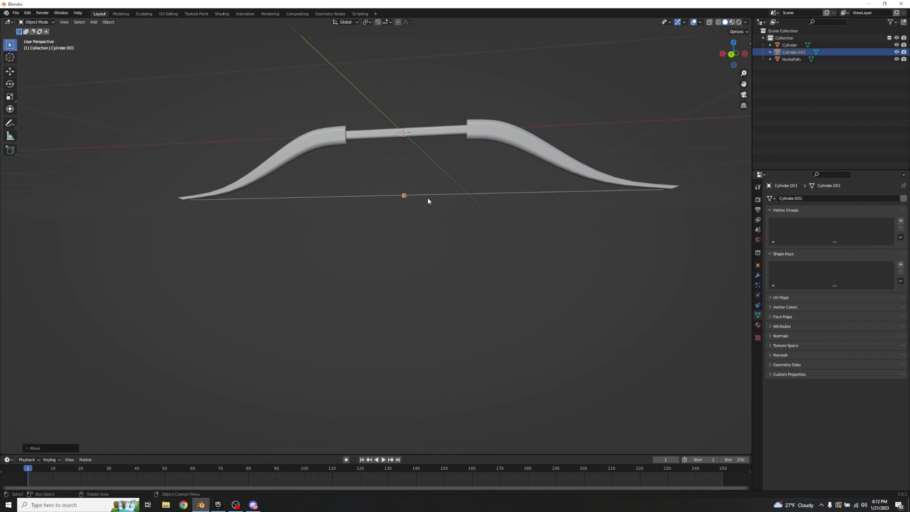
Step: Scale the second cylinder to about half its size and nudge it along Z to centre it on the string
{"action": "scroll", "coordinate": [448, 192], "scroll_direction": "up", "scroll_amount": 3}
{"action": "middle_click_drag", "start_coordinate": [448, 192], "coordinate": [403, 180]}
{"action": "scroll", "coordinate": [484, 175], "scroll_direction": "up", "scroll_amount": 2}
{"action": "middle_click_drag", "start_coordinate": [531, 177], "coordinate": [449, 179]}
{"action": "scroll", "coordinate": [449, 180], "scroll_direction": "up", "scroll_amount": 5}
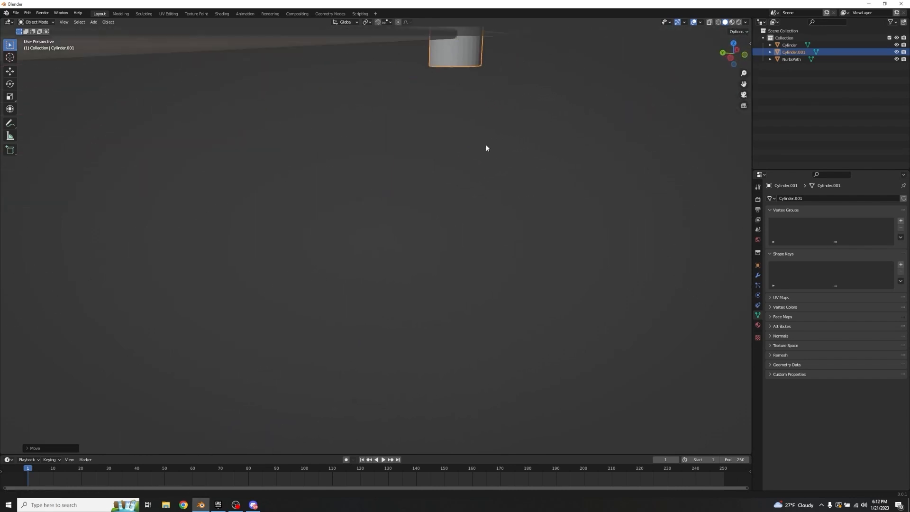
{"action": "middle_click_drag", "start_coordinate": [486, 145], "coordinate": [496, 179]}
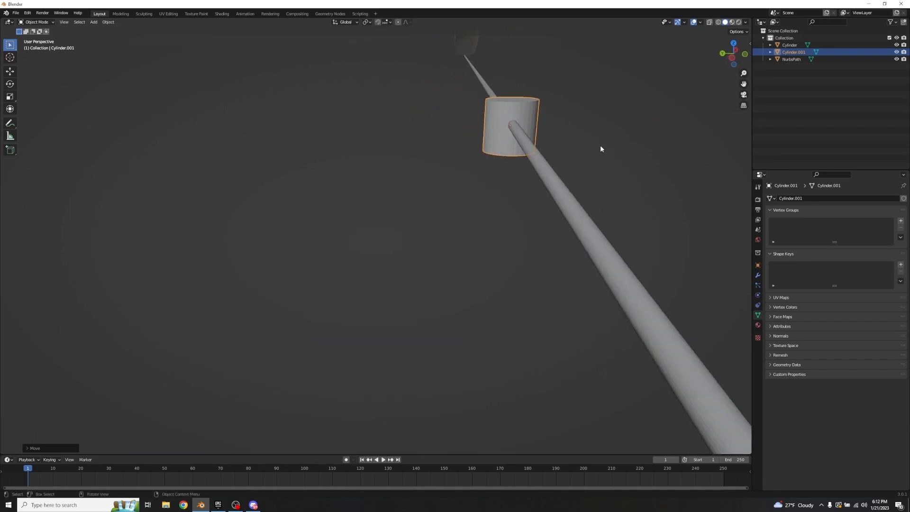
{"action": "middle_click_drag", "start_coordinate": [601, 148], "coordinate": [572, 152]}
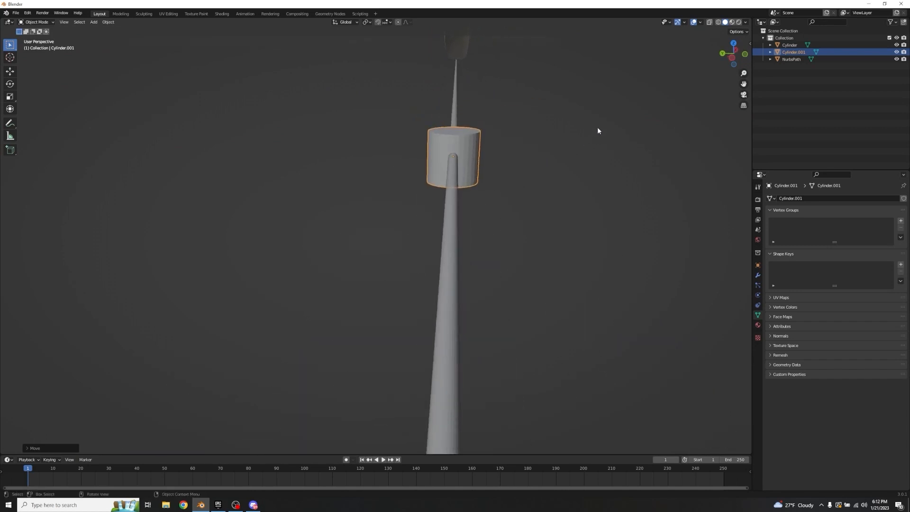
{"action": "key", "text": "s"}
{"action": "left_click", "coordinate": [525, 137]}
{"action": "key", "text": "g"}
{"action": "key", "text": "z"}
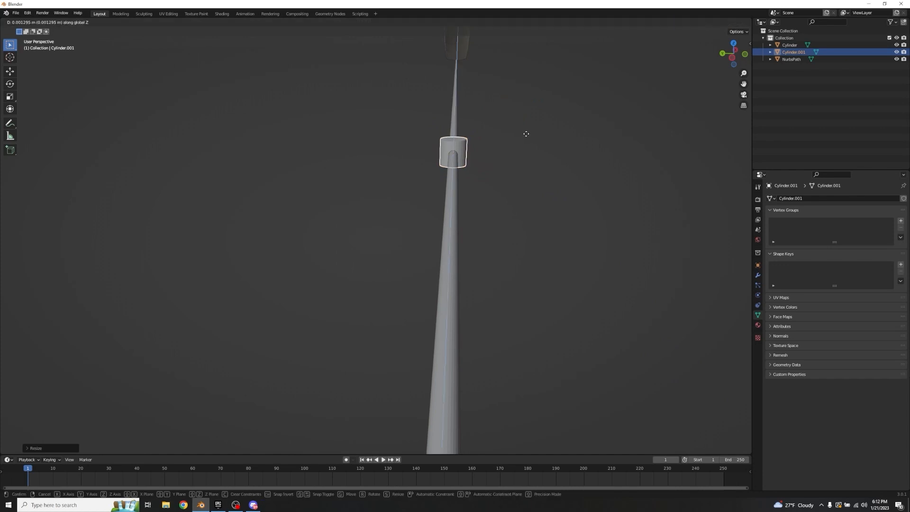
{"action": "left_click", "coordinate": [528, 132]}
Step: Scale the second cylinder once more and stretch it along Z into a short, thin upright rod crossing the string
{"action": "middle_click_drag", "start_coordinate": [533, 126], "coordinate": [555, 162]}
{"action": "key", "text": "s"}
{"action": "left_click", "coordinate": [532, 121]}
{"action": "scroll", "coordinate": [555, 162], "scroll_direction": "down", "scroll_amount": 6}
{"action": "key", "text": "s"}
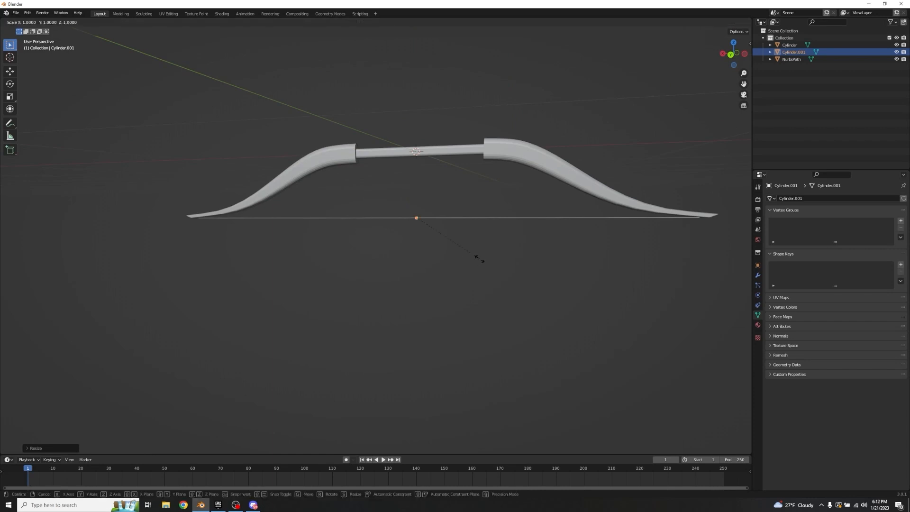
{"action": "key", "text": "z"}
{"action": "left_click", "coordinate": [51, 320]}
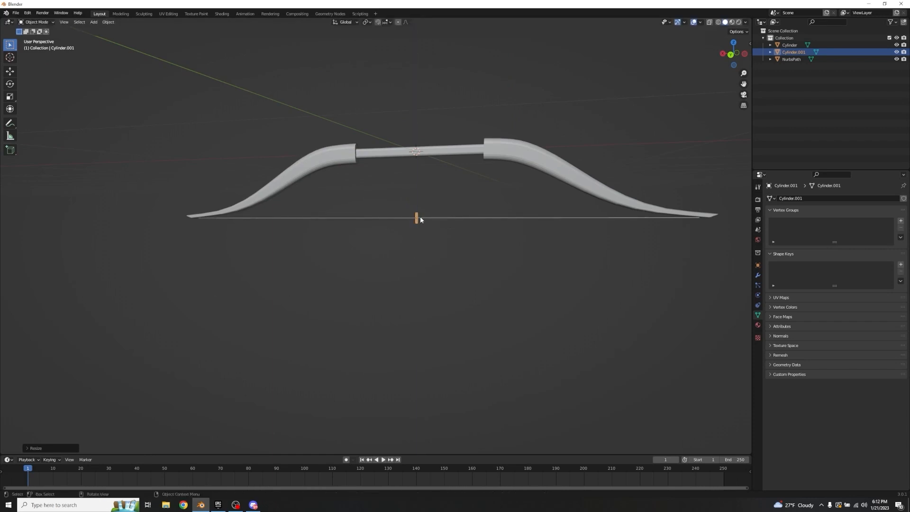
Step: Stretch the thin rod along Global Z until it passes through the middle of the bow's grip, and deselect it
{"action": "key", "text": "s"}
{"action": "key", "text": "z"}
{"action": "right_click", "coordinate": [638, 297]}
{"action": "key", "text": "s"}
{"action": "key", "text": "z"}
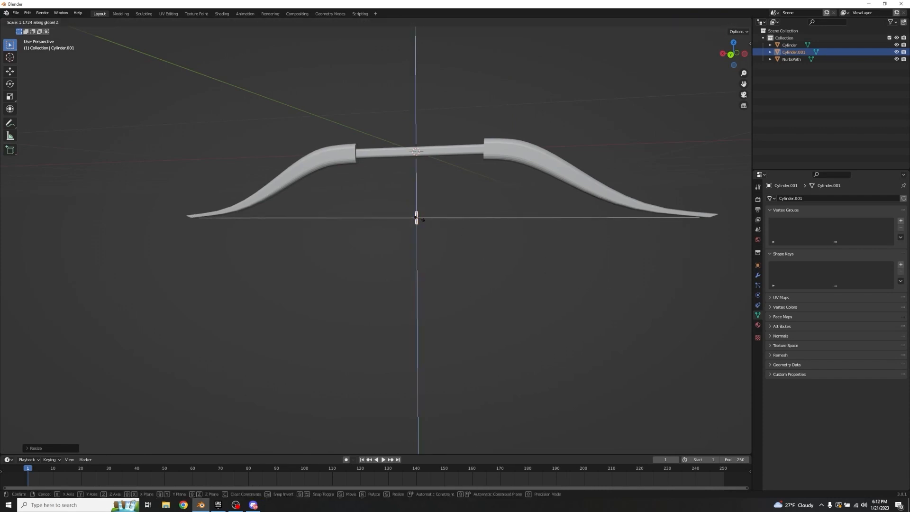
{"action": "left_click", "coordinate": [455, 227]}
{"action": "left_click", "coordinate": [457, 206]}
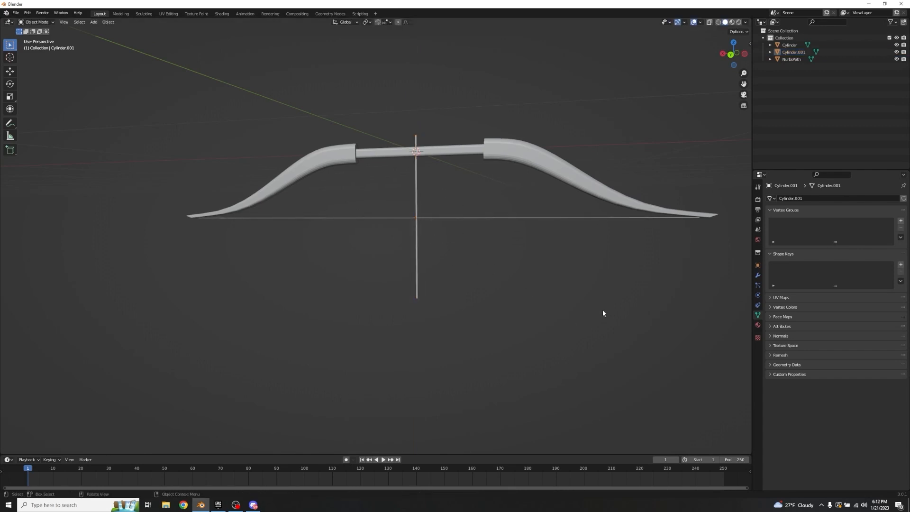
Step: Select the bow body where the arrow shaft crosses the grip and open its mesh for editing
{"action": "middle_click_drag", "start_coordinate": [479, 183], "coordinate": [422, 236]}
{"action": "scroll", "coordinate": [422, 236], "scroll_direction": "up", "scroll_amount": 6}
{"action": "middle_click_drag", "start_coordinate": [506, 218], "coordinate": [462, 188], "text": "shift"}
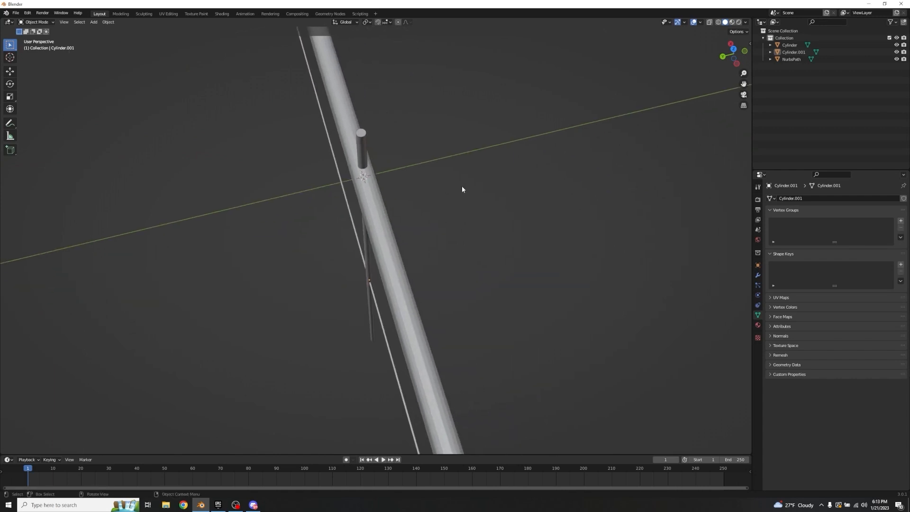
{"action": "scroll", "coordinate": [462, 187], "scroll_direction": "up", "scroll_amount": 3}
{"action": "left_click", "coordinate": [387, 120]}
{"action": "middle_click_drag", "start_coordinate": [457, 71], "coordinate": [449, 124]}
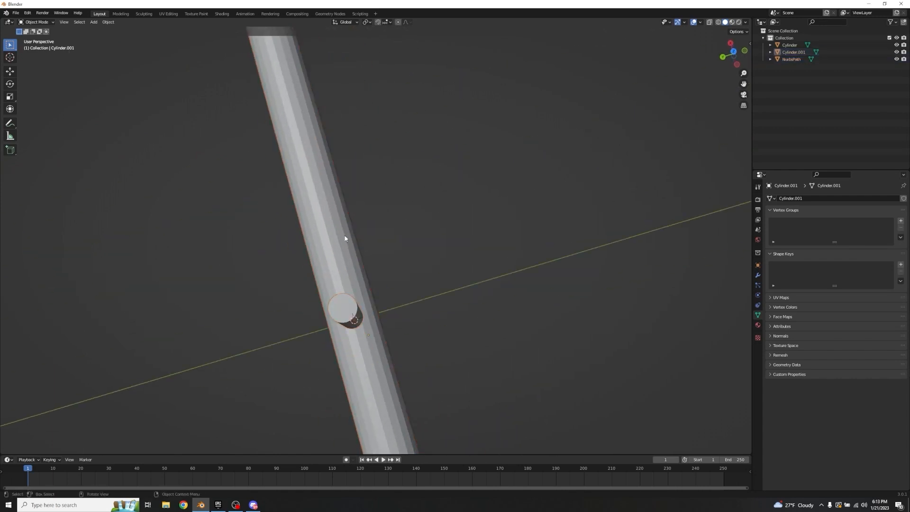
{"action": "middle_click_drag", "start_coordinate": [345, 238], "coordinate": [549, 211], "text": "shift"}
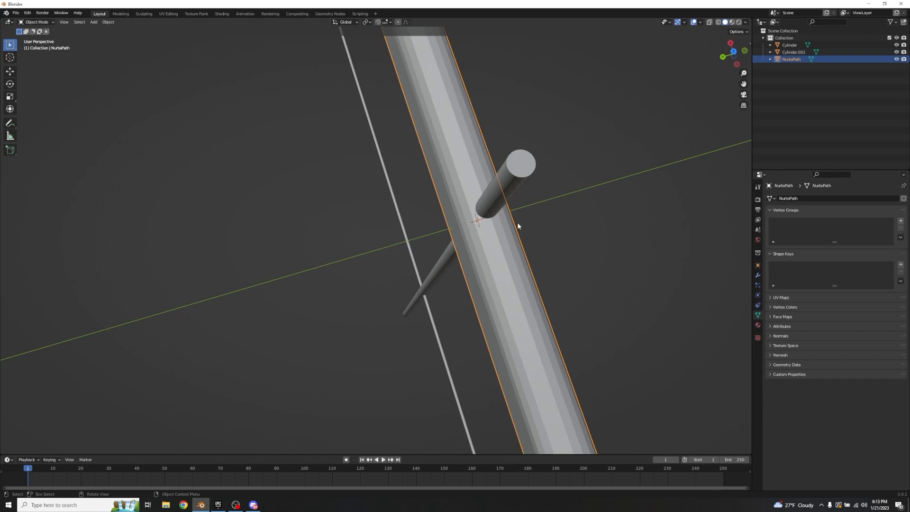
{"action": "key", "text": "Tab"}
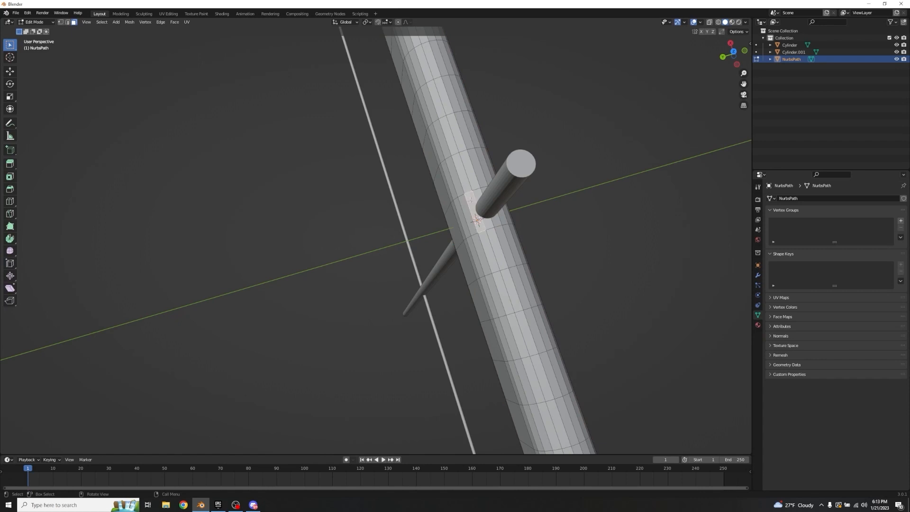
Step: Circle-select the faces on one side of the grip, two segments wide around the arrow shaft, and delete them to open a notch
{"action": "middle_click_drag", "start_coordinate": [522, 214], "coordinate": [492, 177], "text": "shift"}
{"action": "scroll", "coordinate": [456, 172], "scroll_direction": "up", "scroll_amount": 1}
{"action": "scroll", "coordinate": [442, 236], "scroll_direction": "down", "scroll_amount": 5}
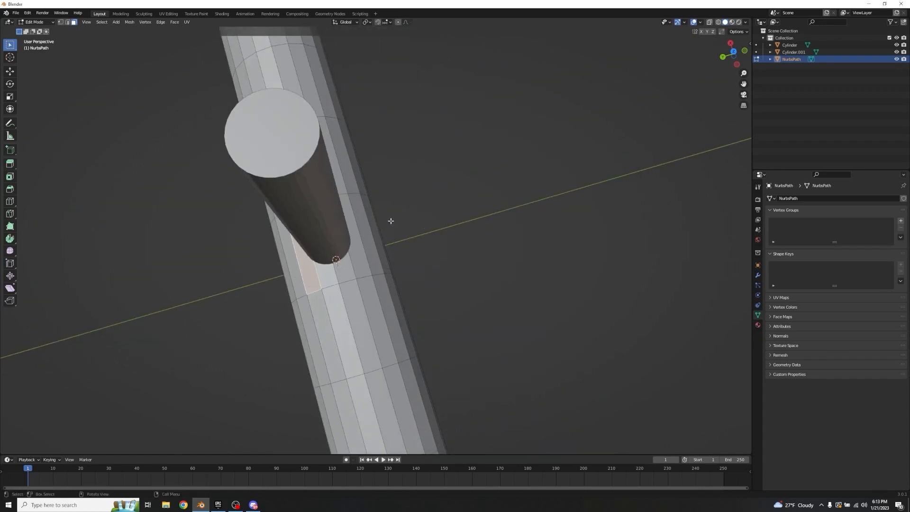
{"action": "scroll", "coordinate": [390, 220], "scroll_direction": "up", "scroll_amount": 7}
{"action": "scroll", "coordinate": [470, 122], "scroll_direction": "down", "scroll_amount": 6}
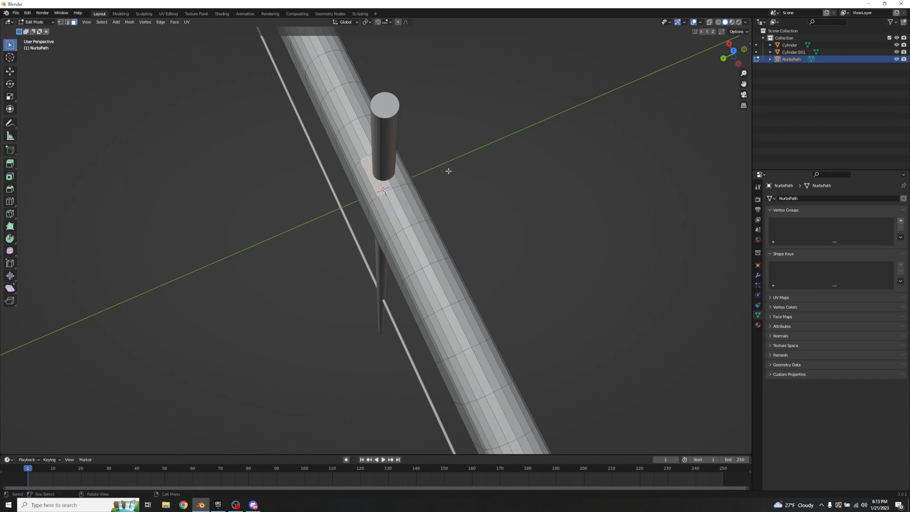
{"action": "scroll", "coordinate": [449, 169], "scroll_direction": "up", "scroll_amount": 4}
{"action": "scroll", "coordinate": [462, 178], "scroll_direction": "down", "scroll_amount": 2}
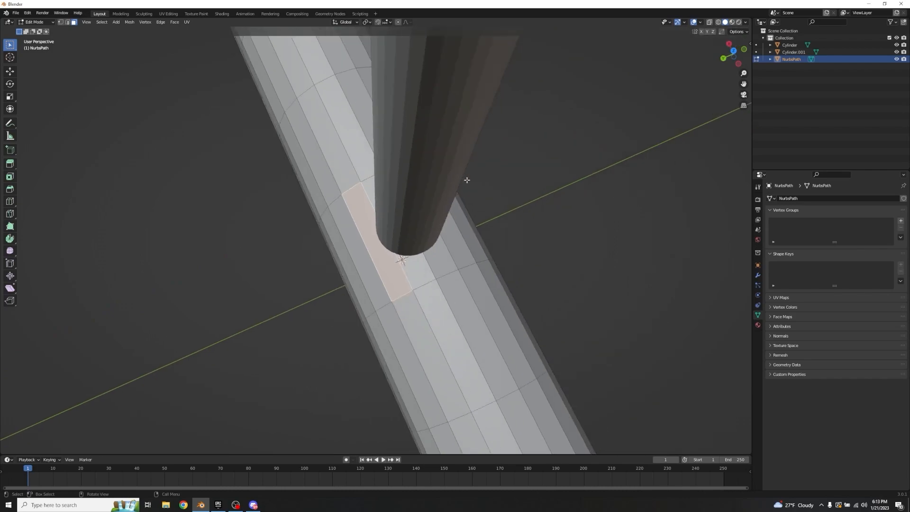
{"action": "scroll", "coordinate": [467, 186], "scroll_direction": "up", "scroll_amount": 1}
{"action": "middle_click_drag", "start_coordinate": [468, 190], "coordinate": [382, 243]}
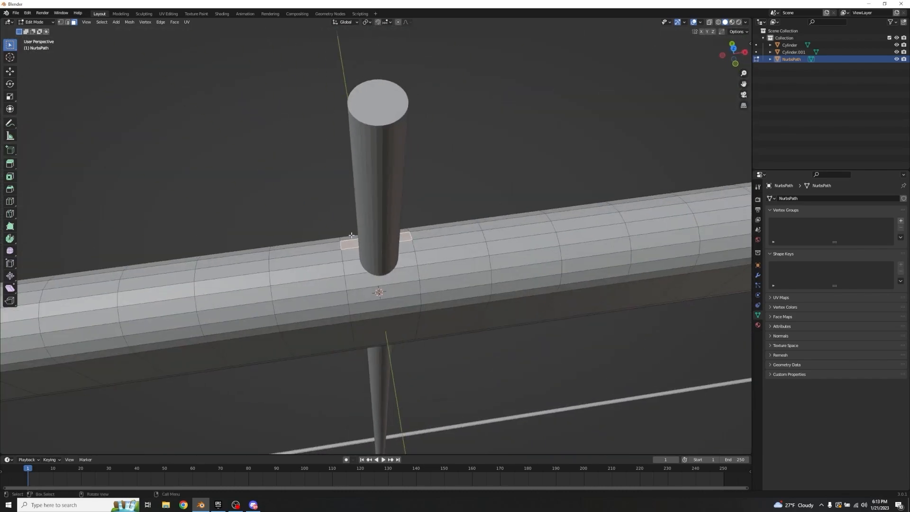
{"action": "key", "text": "c"}
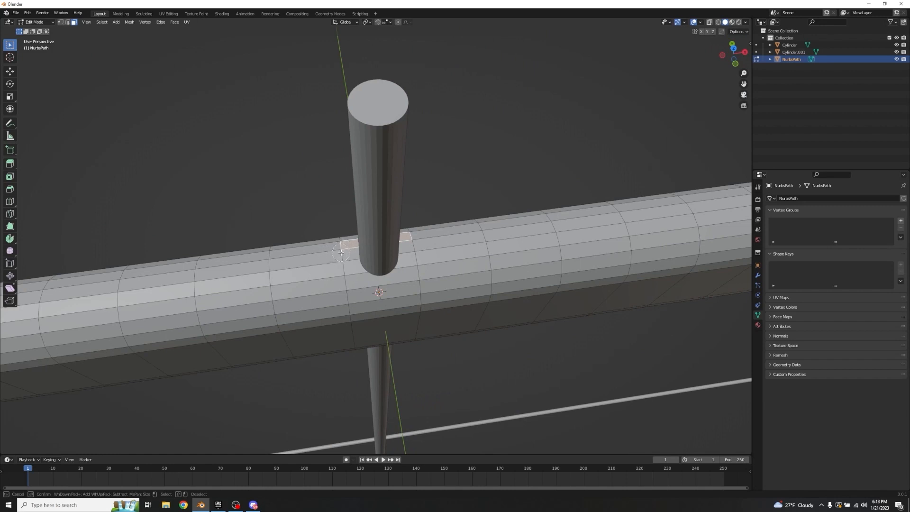
{"action": "left_click_drag", "start_coordinate": [341, 258], "coordinate": [348, 333]}
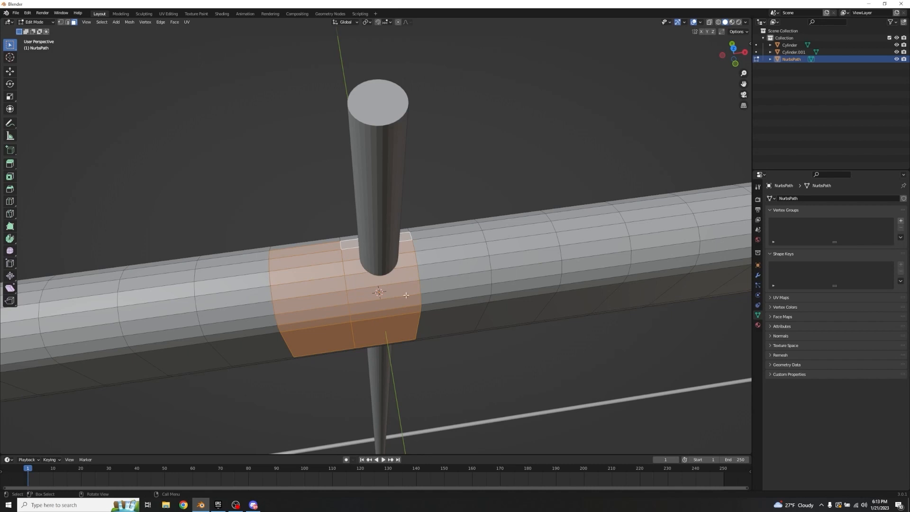
{"action": "mouse_move", "coordinate": [406, 295]}
{"action": "middle_mouse_down"}
{"action": "mouse_move", "coordinate": [374, 311]}
{"action": "mouse_move", "coordinate": [350, 223]}
{"action": "middle_mouse_up"}
{"action": "key", "text": "c"}
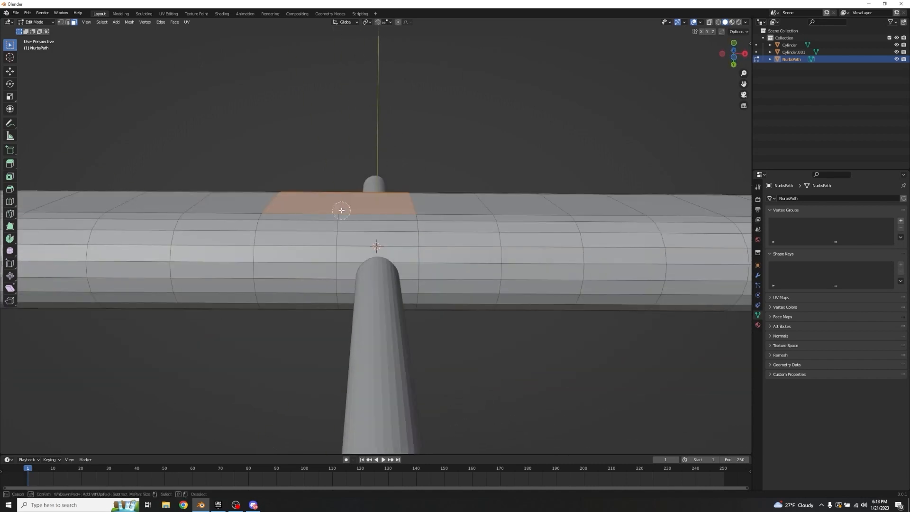
{"action": "left_click_drag", "start_coordinate": [341, 210], "coordinate": [333, 270]}
{"action": "key", "text": "Escape"}
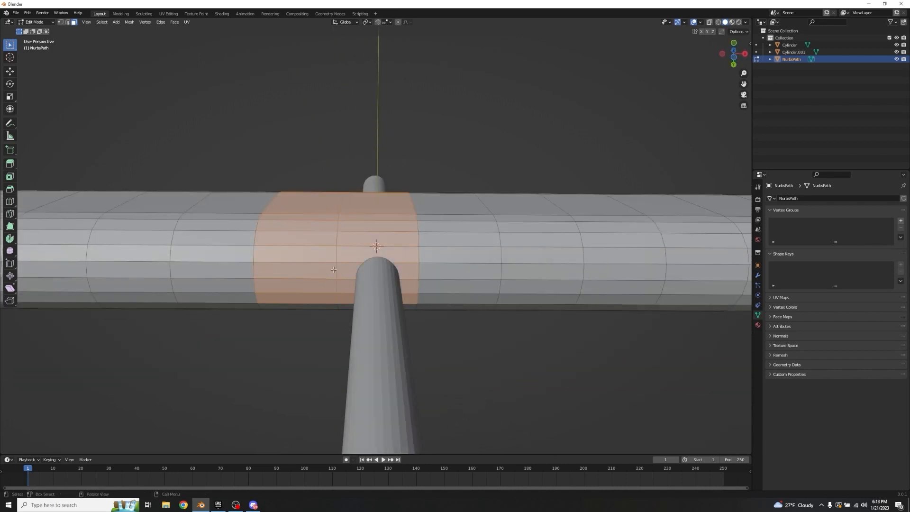
{"action": "middle_click_drag", "start_coordinate": [334, 270], "coordinate": [393, 349]}
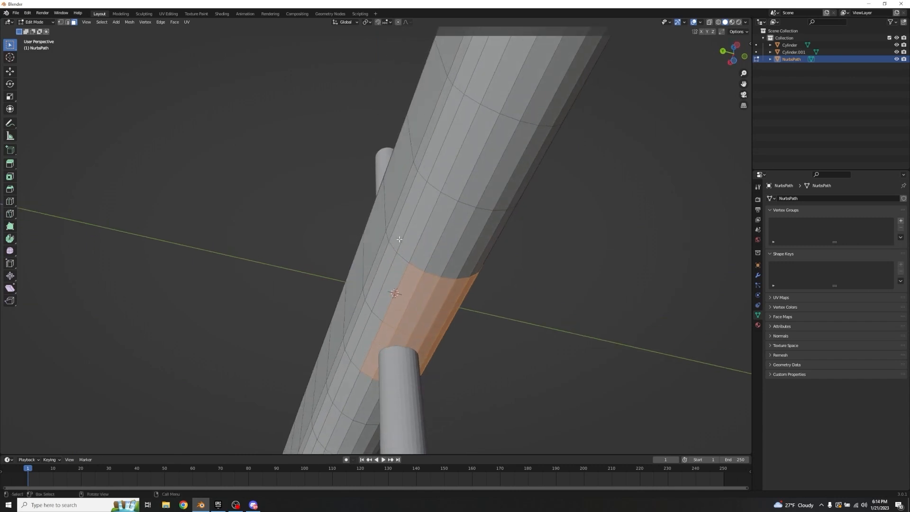
{"action": "middle_click_drag", "start_coordinate": [400, 240], "coordinate": [385, 243]}
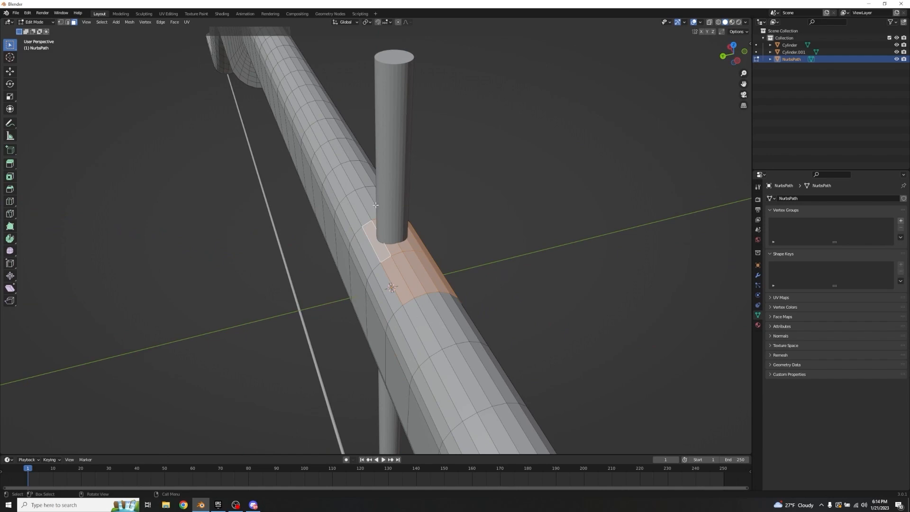
{"action": "middle_click_drag", "start_coordinate": [393, 220], "coordinate": [344, 208]}
{"action": "key", "text": "x"}
{"action": "left_click", "coordinate": [311, 217]}
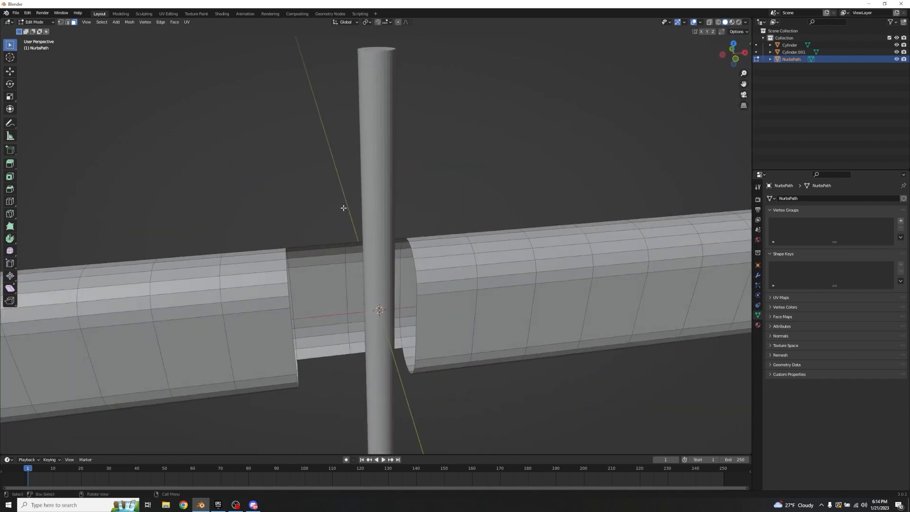
Step: Hide the arrow shaft and reopen the bow mesh for editing
{"action": "key", "text": "Tab"}
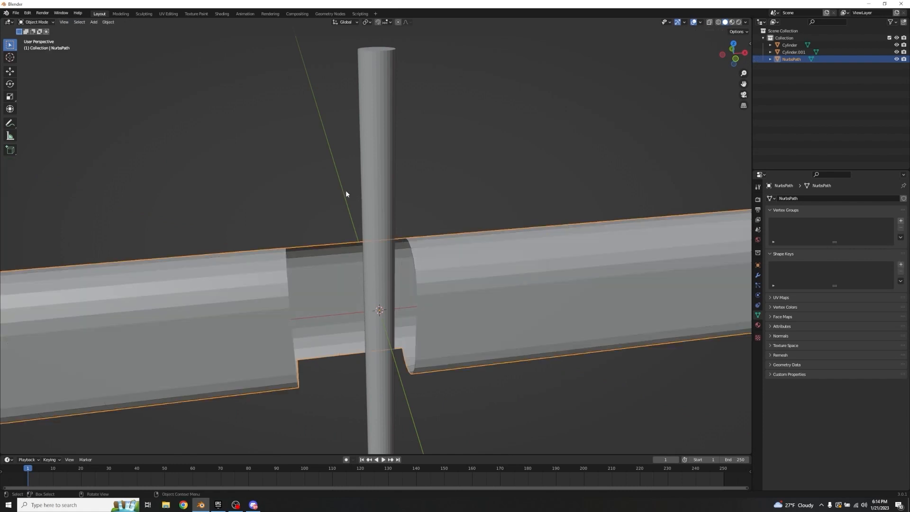
{"action": "left_click", "coordinate": [383, 169]}
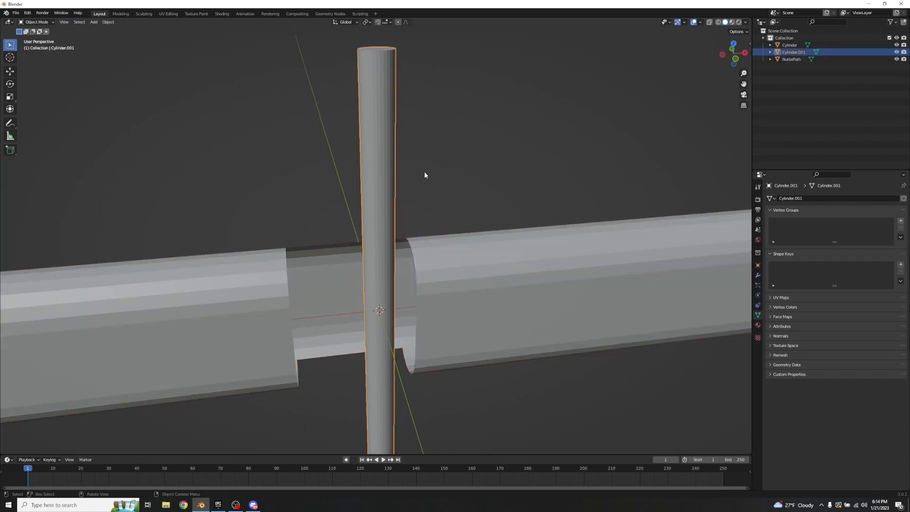
{"action": "key", "text": "h"}
{"action": "left_click", "coordinate": [431, 276]}
{"action": "key", "text": "Tab"}
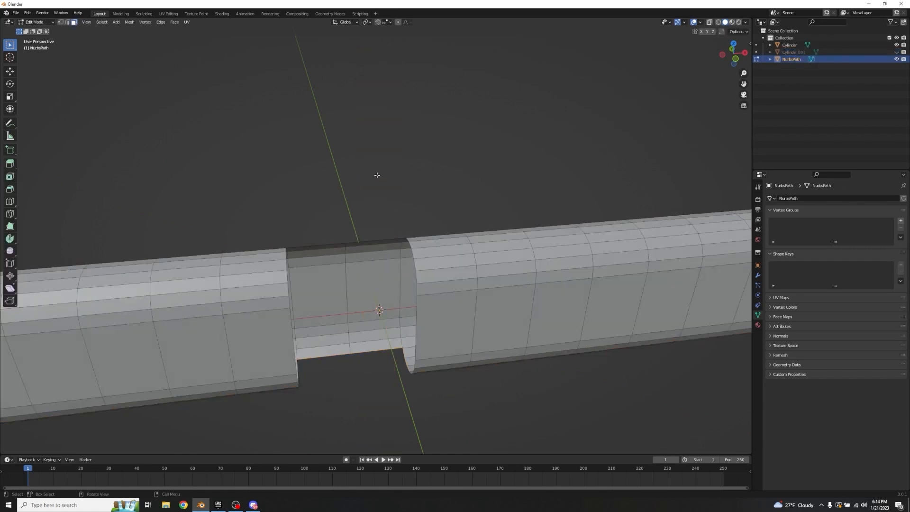
Step: Select the edges around one open end of the grip notch and fill them with a face
{"action": "middle_click_drag", "start_coordinate": [392, 203], "coordinate": [424, 337]}
{"action": "left_click", "coordinate": [405, 367]}
{"action": "left_click", "coordinate": [420, 377], "text": "shift"}
{"action": "left_click", "coordinate": [431, 381], "text": "shift"}
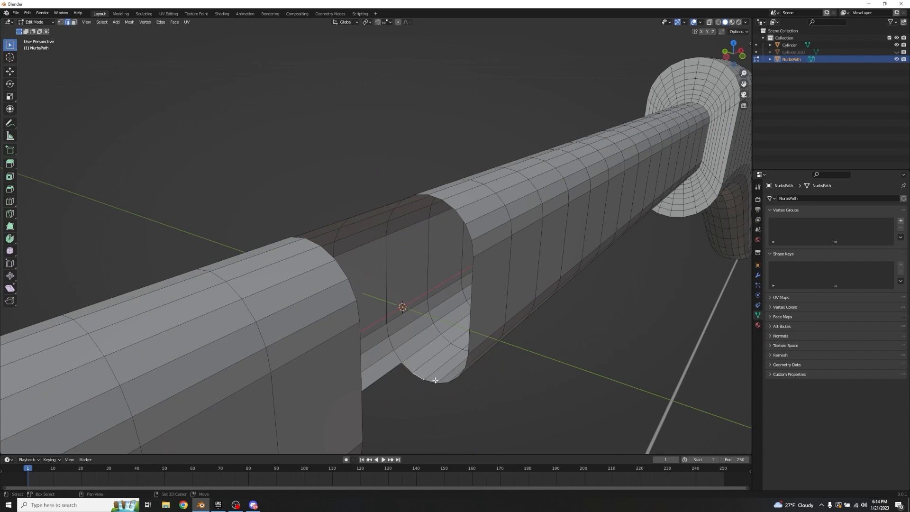
{"action": "left_click", "coordinate": [444, 383], "text": "shift"}
{"action": "left_click", "coordinate": [454, 379], "text": "shift"}
{"action": "left_click", "coordinate": [463, 373], "text": "shift"}
{"action": "middle_click_drag", "start_coordinate": [491, 362], "coordinate": [470, 395]}
{"action": "middle_click_drag", "start_coordinate": [474, 325], "coordinate": [484, 265]}
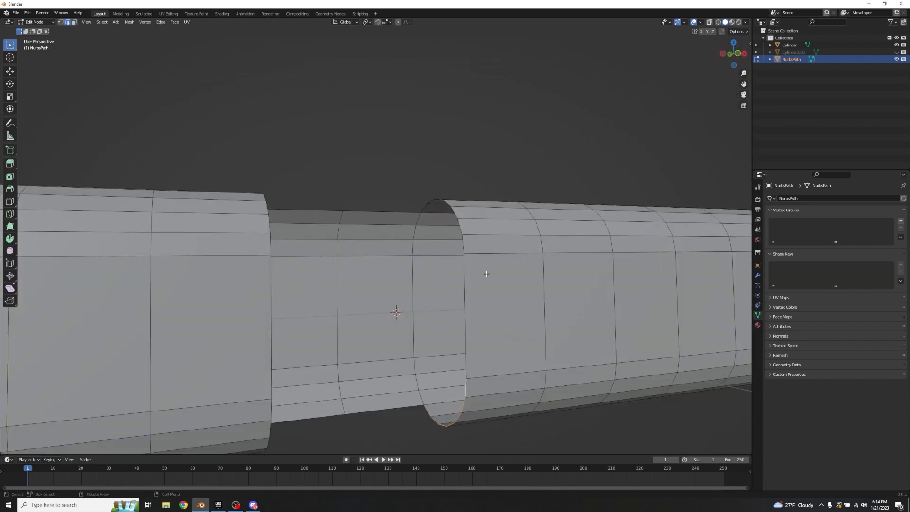
{"action": "left_click", "coordinate": [465, 244], "text": "shift"}
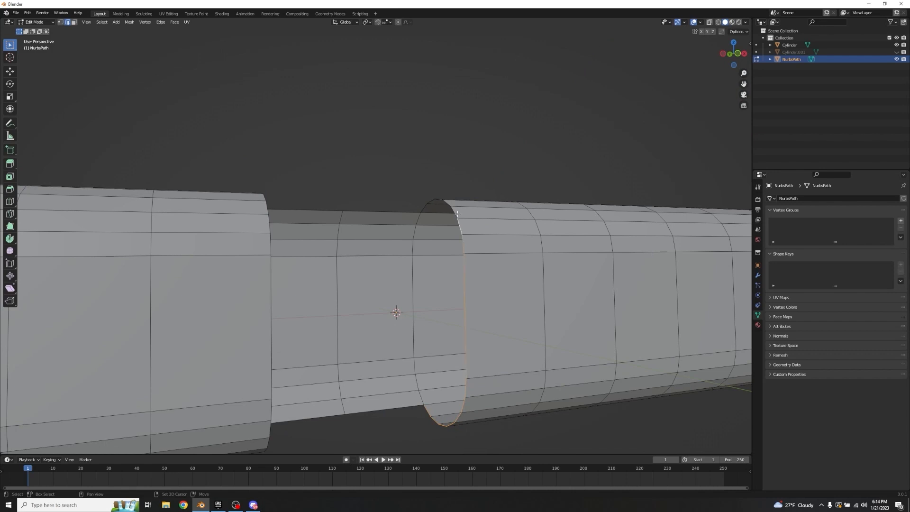
{"action": "middle_click_drag", "start_coordinate": [465, 175], "coordinate": [456, 219]}
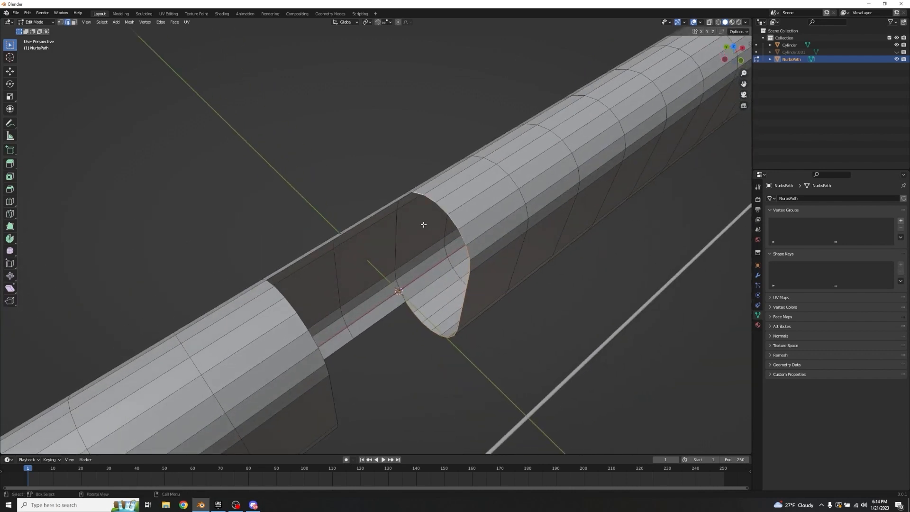
{"action": "middle_click_drag", "start_coordinate": [420, 223], "coordinate": [439, 177]}
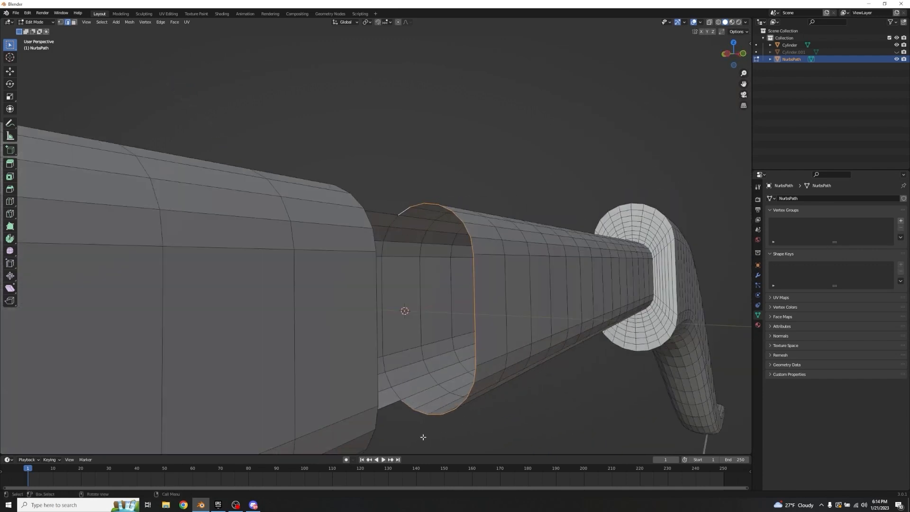
{"action": "middle_click_drag", "start_coordinate": [410, 406], "coordinate": [391, 412]}
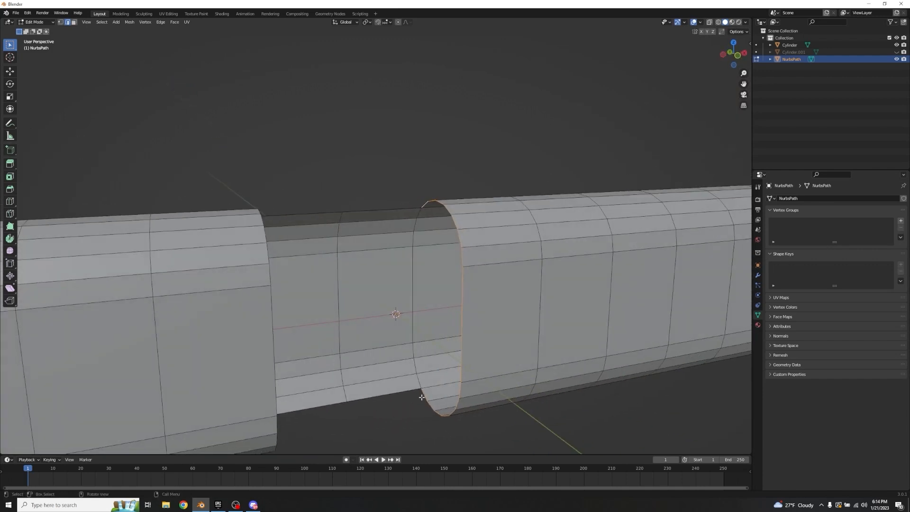
{"action": "key", "text": "f"}
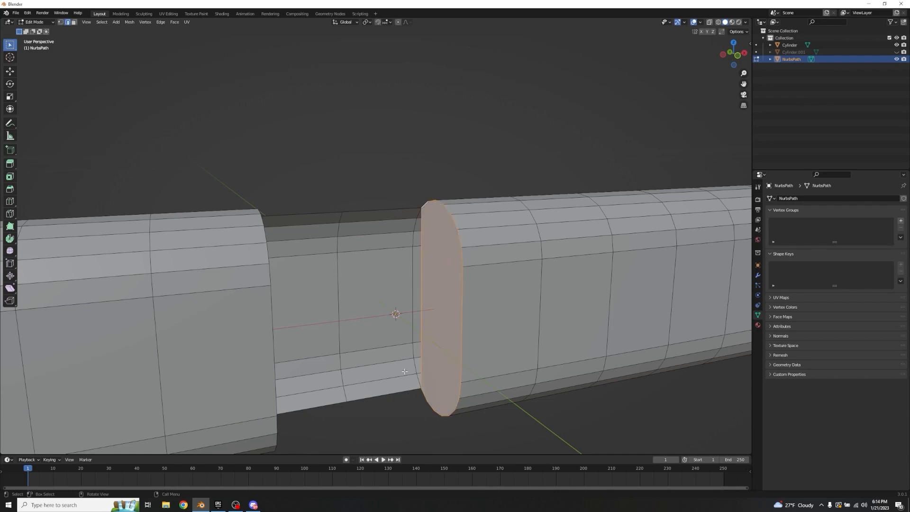
Step: Clear the selection, select the long border edges of the notch's opening and fill them with a flat wall face
{"action": "middle_click_drag", "start_coordinate": [413, 305], "coordinate": [356, 338]}
{"action": "key", "text": "alt+a"}
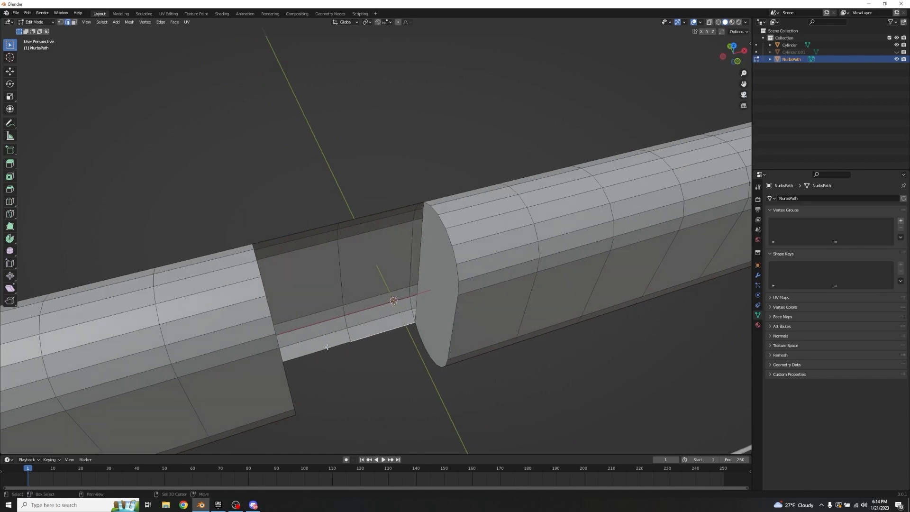
{"action": "left_click", "coordinate": [301, 232]}
{"action": "left_click", "coordinate": [360, 219], "text": "shift"}
{"action": "middle_click_drag", "start_coordinate": [361, 219], "coordinate": [355, 164]}
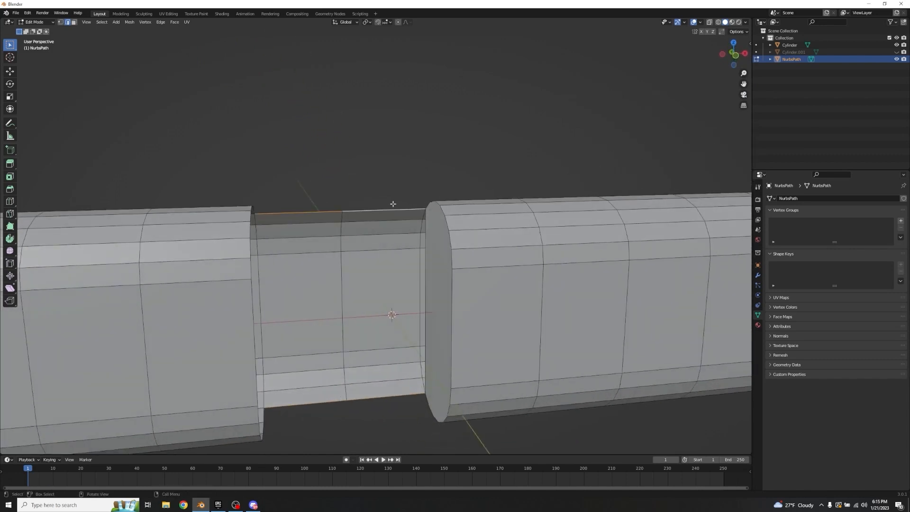
{"action": "middle_click_drag", "start_coordinate": [392, 203], "coordinate": [411, 240]}
{"action": "left_click", "coordinate": [421, 240], "text": "shift"}
{"action": "key", "text": "f"}
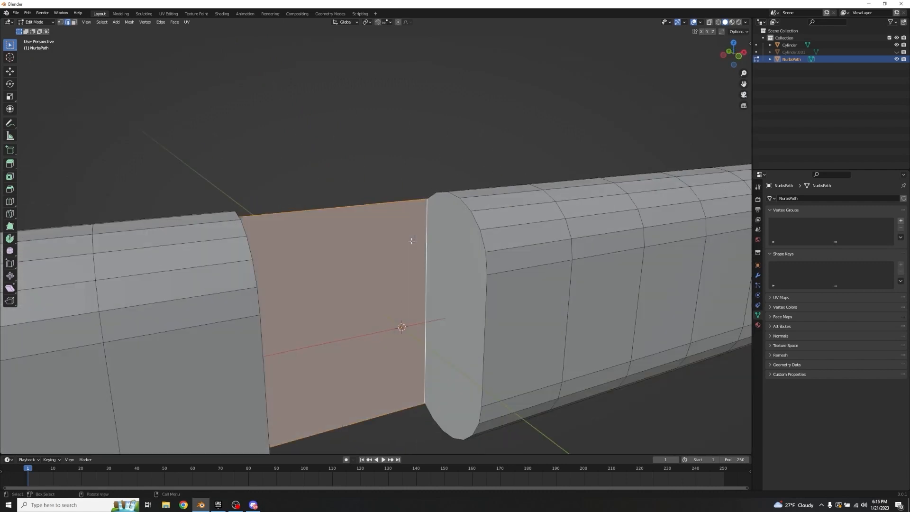
Step: Select the edges around the remaining open end of the grip notch, fill them with a face, and clear the selection
{"action": "left_click", "coordinate": [430, 146]}
{"action": "mouse_move", "coordinate": [431, 146]}
{"action": "middle_mouse_down"}
{"action": "mouse_move", "coordinate": [357, 179]}
{"action": "mouse_move", "coordinate": [425, 143]}
{"action": "middle_mouse_up"}
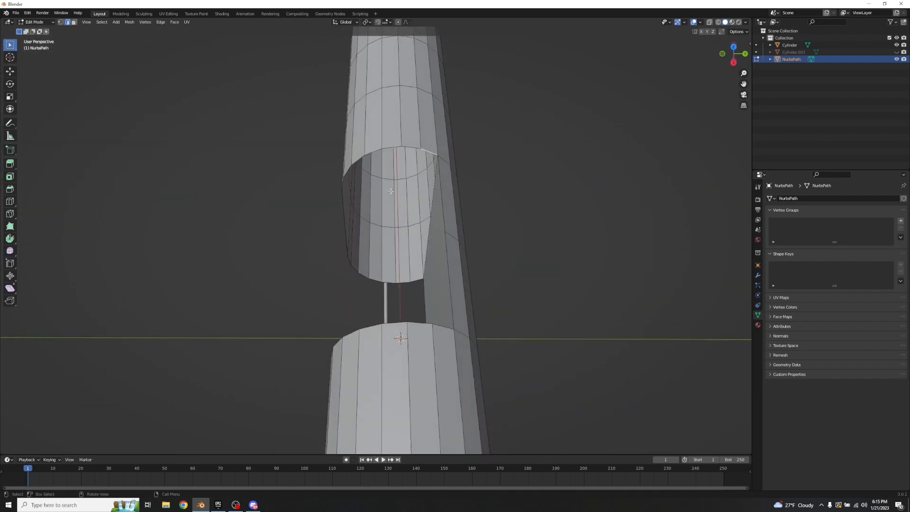
{"action": "left_click", "coordinate": [372, 153], "text": "shift"}
{"action": "left_click", "coordinate": [372, 153], "text": "shift"}
{"action": "middle_click_drag", "start_coordinate": [373, 153], "coordinate": [455, 136]}
{"action": "left_click", "coordinate": [298, 226], "text": "shift"}
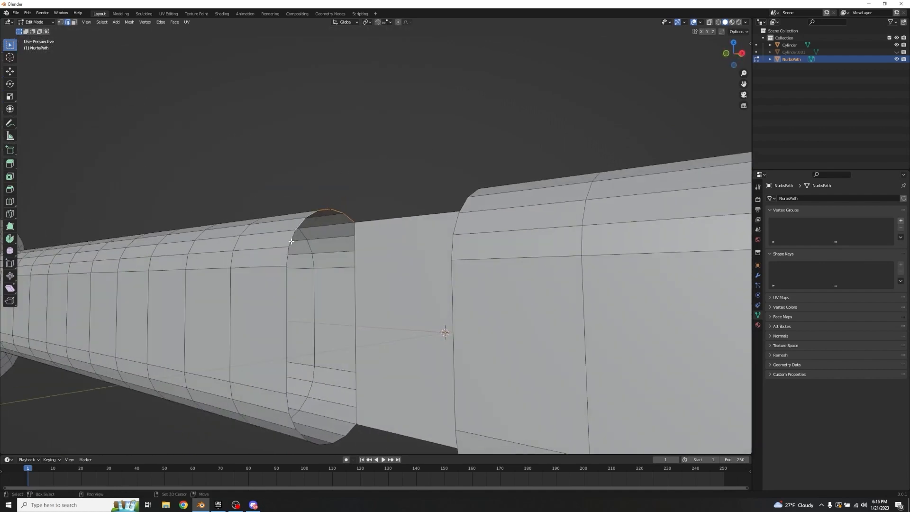
{"action": "left_click", "coordinate": [292, 243], "text": "shift"}
{"action": "left_click", "coordinate": [290, 240], "text": "shift"}
{"action": "left_click", "coordinate": [295, 394], "text": "shift"}
{"action": "left_click", "coordinate": [286, 403], "text": "shift"}
{"action": "left_click", "coordinate": [292, 422], "text": "shift"}
{"action": "middle_click_drag", "start_coordinate": [293, 423], "coordinate": [334, 423], "text": "shift"}
{"action": "left_click", "coordinate": [363, 436], "text": "shift"}
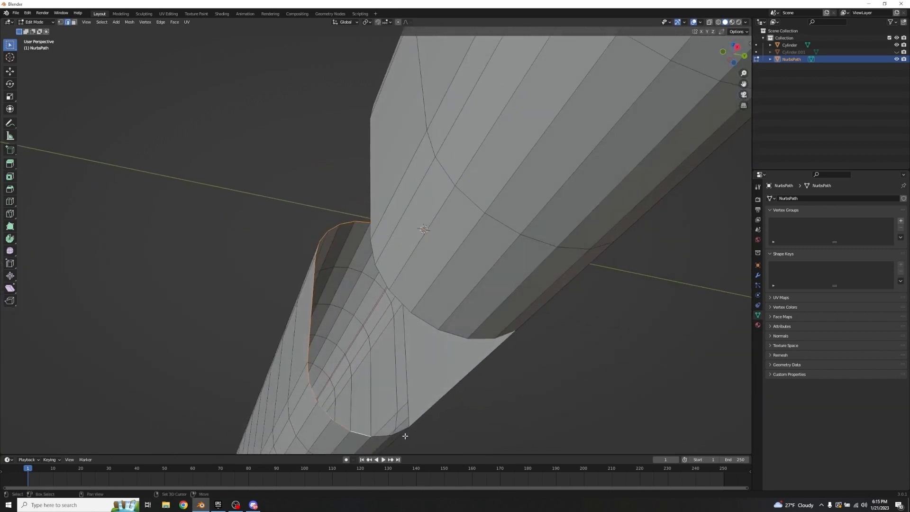
{"action": "left_click", "coordinate": [388, 437], "text": "shift"}
{"action": "key", "text": "ctrl+z"}
{"action": "left_click", "coordinate": [385, 437], "text": "shift"}
{"action": "left_click", "coordinate": [403, 430], "text": "shift"}
{"action": "middle_click_drag", "start_coordinate": [420, 331], "coordinate": [490, 350]}
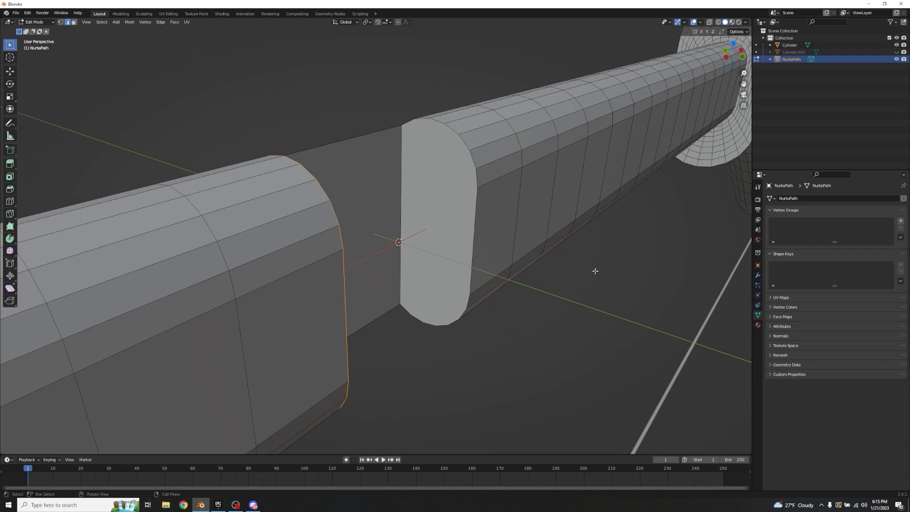
{"action": "middle_click_drag", "start_coordinate": [561, 262], "coordinate": [368, 243]}
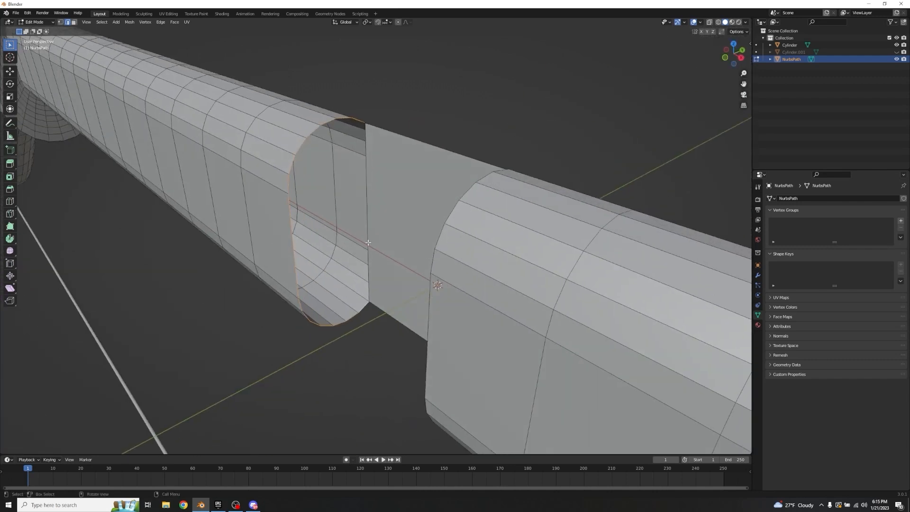
{"action": "key", "text": "f"}
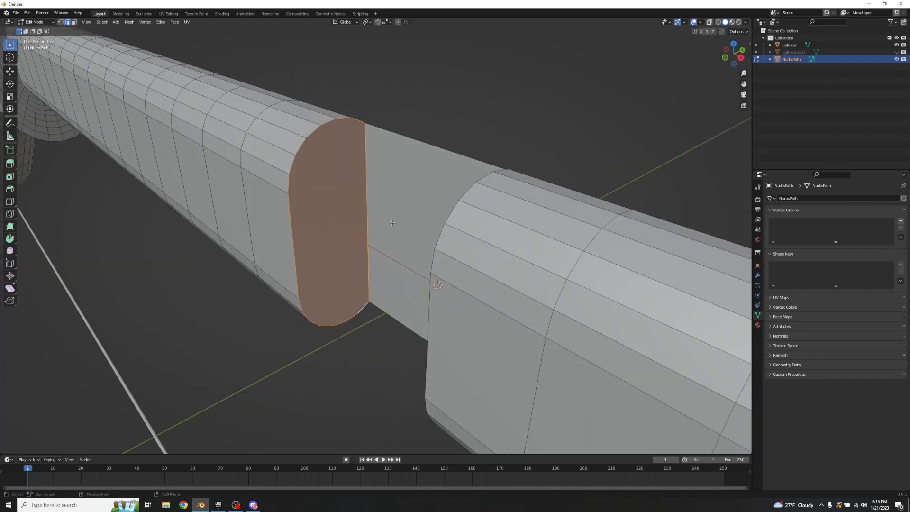
{"action": "left_click", "coordinate": [506, 69]}
{"action": "scroll", "coordinate": [500, 109], "scroll_direction": "down", "scroll_amount": 3}
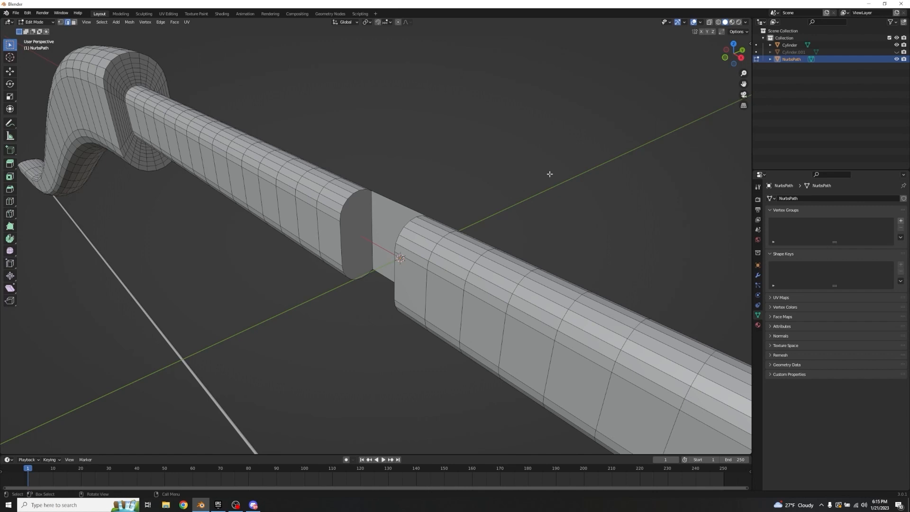
Step: Leave mesh editing of the bow and unhide the arrow shaft
{"action": "key", "text": "Tab"}
{"action": "middle_click_drag", "start_coordinate": [475, 152], "coordinate": [519, 167]}
{"action": "key", "text": "alt+h"}
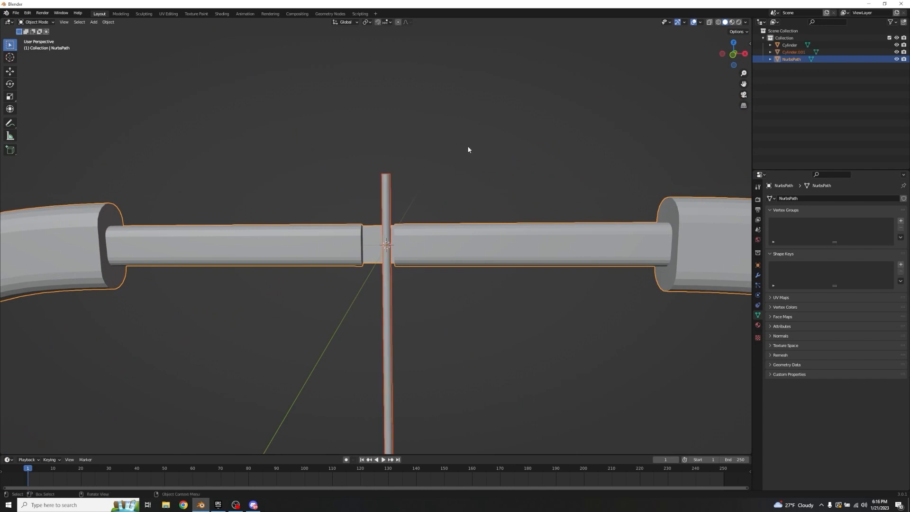
Step: Move the arrow shaft along X to about 0.003 m so it lines up with the grip notch, and deselect it
{"action": "left_click", "coordinate": [466, 147]}
{"action": "left_click", "coordinate": [391, 188]}
{"action": "middle_click_drag", "start_coordinate": [391, 189], "coordinate": [485, 311]}
{"action": "scroll", "coordinate": [451, 175], "scroll_direction": "up", "scroll_amount": 4}
{"action": "key", "text": "g"}
{"action": "key", "text": "x"}
{"action": "left_click", "coordinate": [470, 161]}
{"action": "left_click", "coordinate": [487, 159]}
{"action": "scroll", "coordinate": [439, 271], "scroll_direction": "down", "scroll_amount": 2}
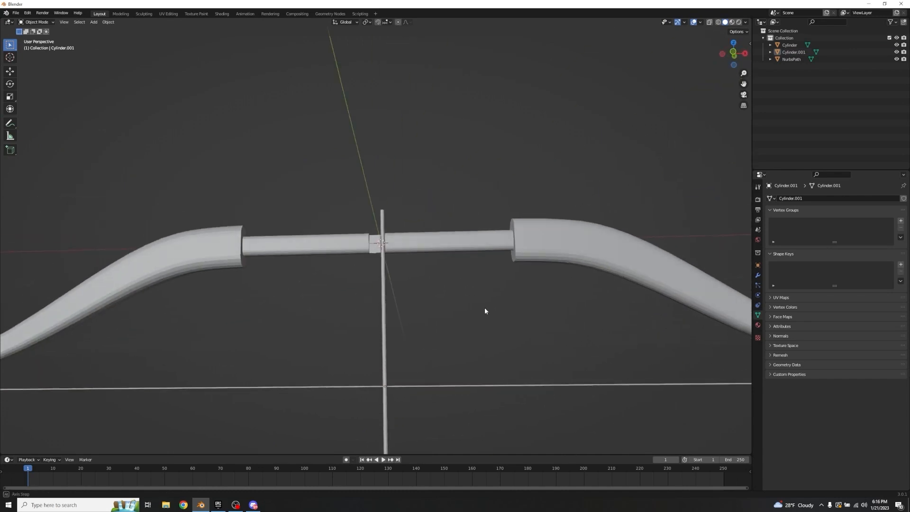
Step: Select the bow, show its object transform properties and apply its scale
{"action": "left_click", "coordinate": [561, 256]}
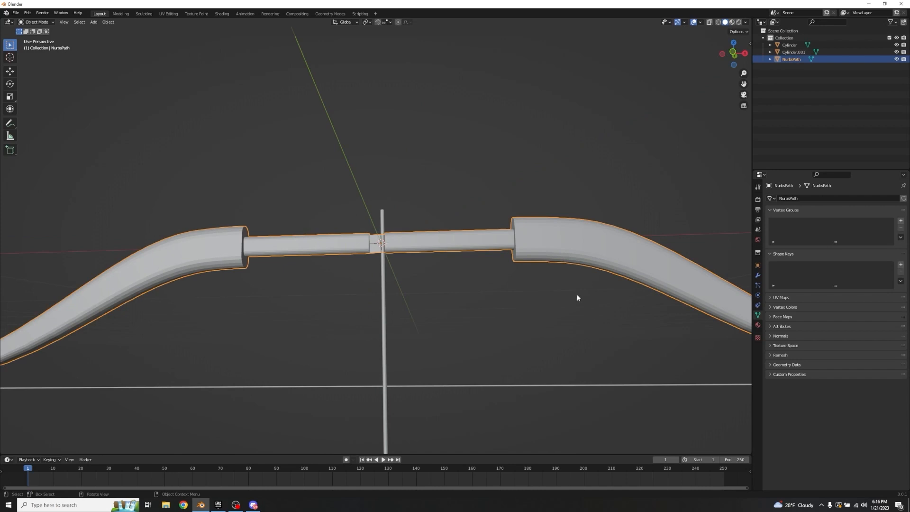
{"action": "scroll", "coordinate": [576, 294], "scroll_direction": "down", "scroll_amount": 1}
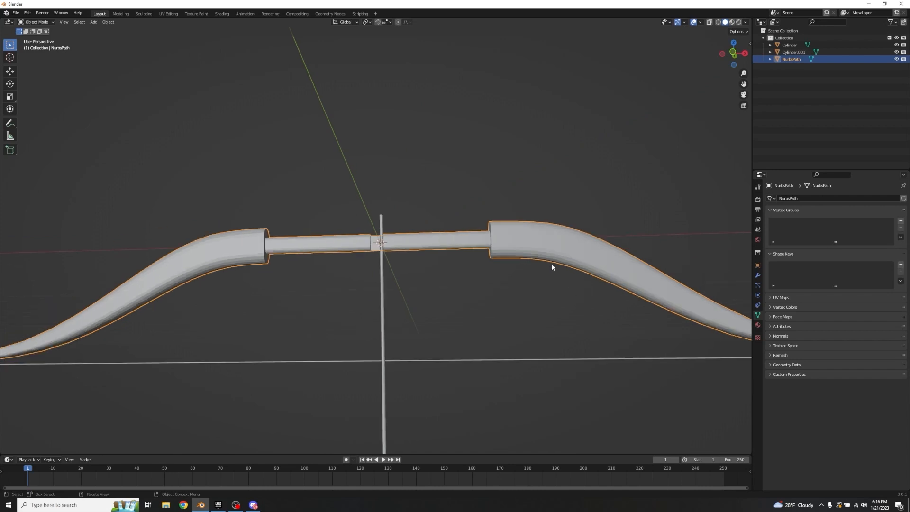
{"action": "left_click", "coordinate": [758, 265]}
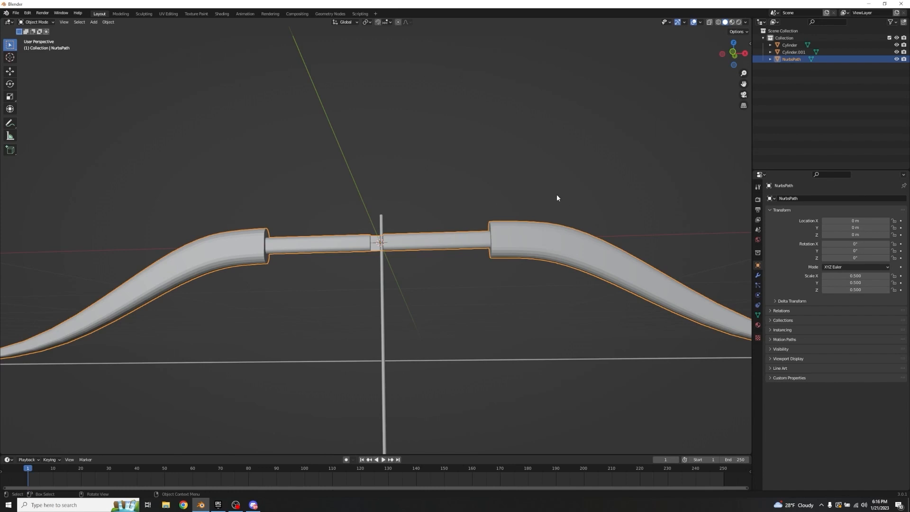
{"action": "key", "text": "ctrl+a"}
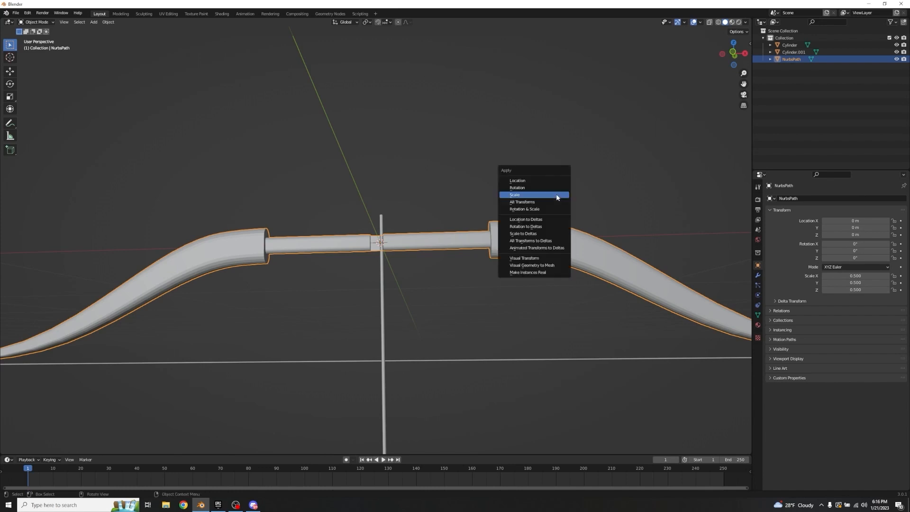
{"action": "left_click", "coordinate": [557, 197]}
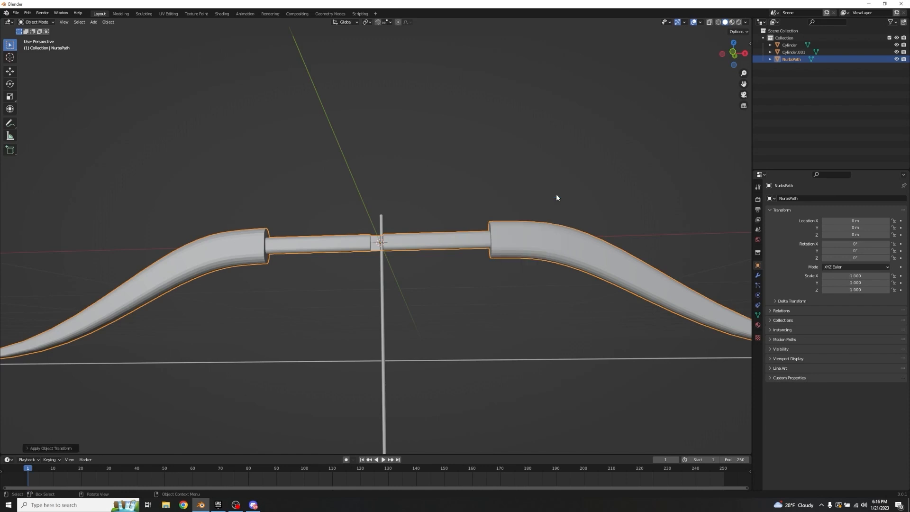
Step: Select the bowstring and apply its scale
{"action": "middle_click_drag", "start_coordinate": [556, 195], "coordinate": [608, 136]}
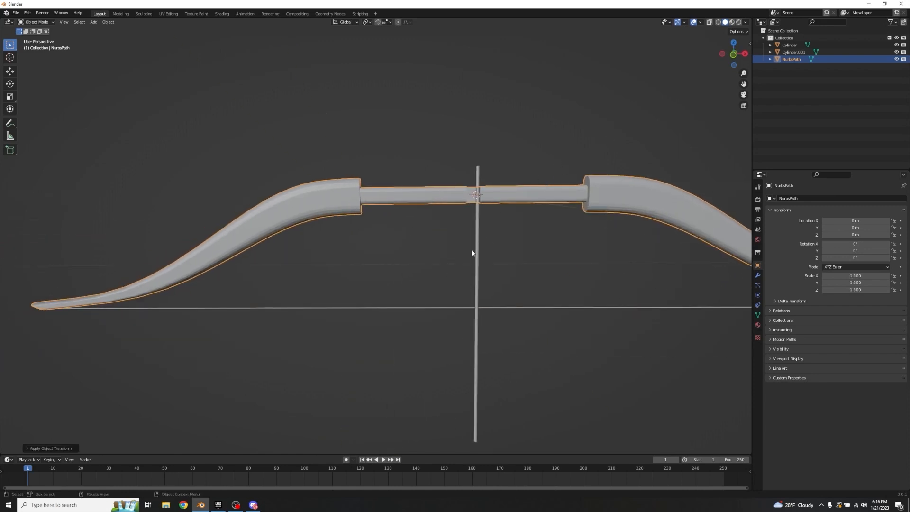
{"action": "left_click", "coordinate": [615, 309]}
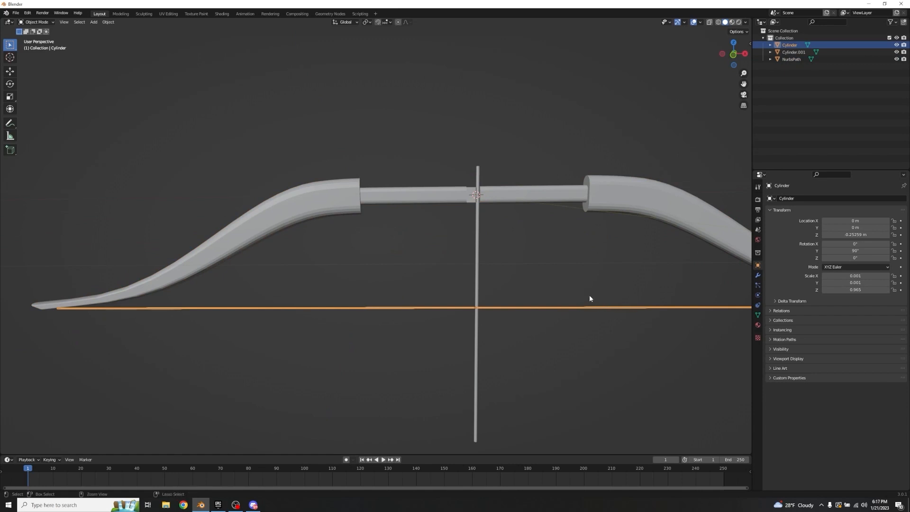
{"action": "key", "text": "ctrl+a"}
{"action": "left_click", "coordinate": [554, 277]}
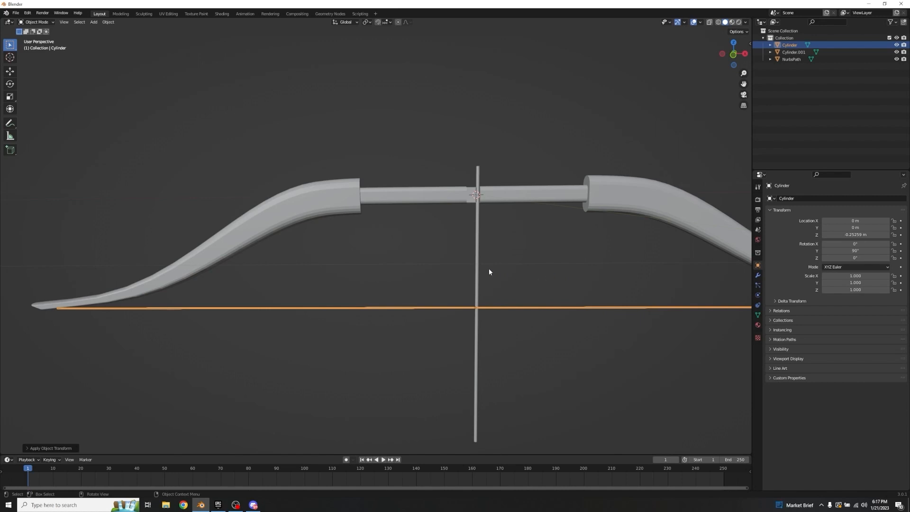
Step: Apply all transforms to the arrow shaft and deselect it
{"action": "left_click", "coordinate": [476, 265]}
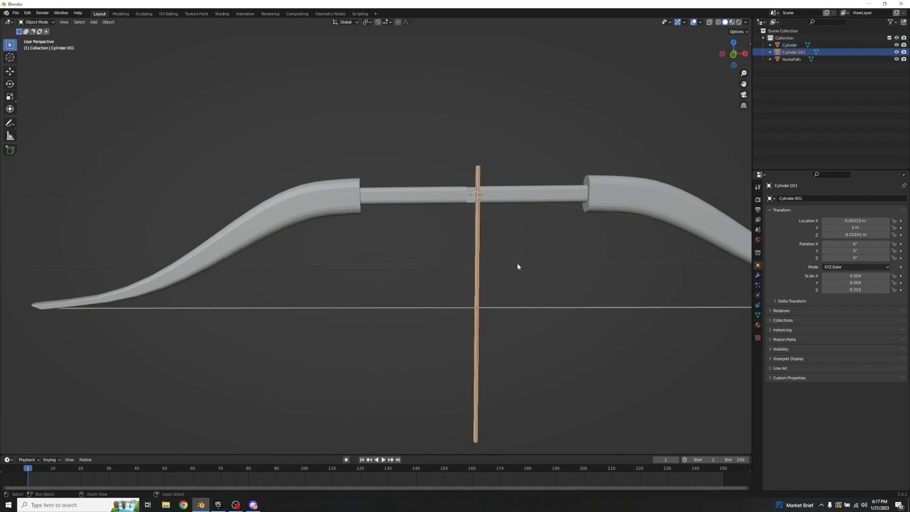
{"action": "key", "text": "ctrl+a"}
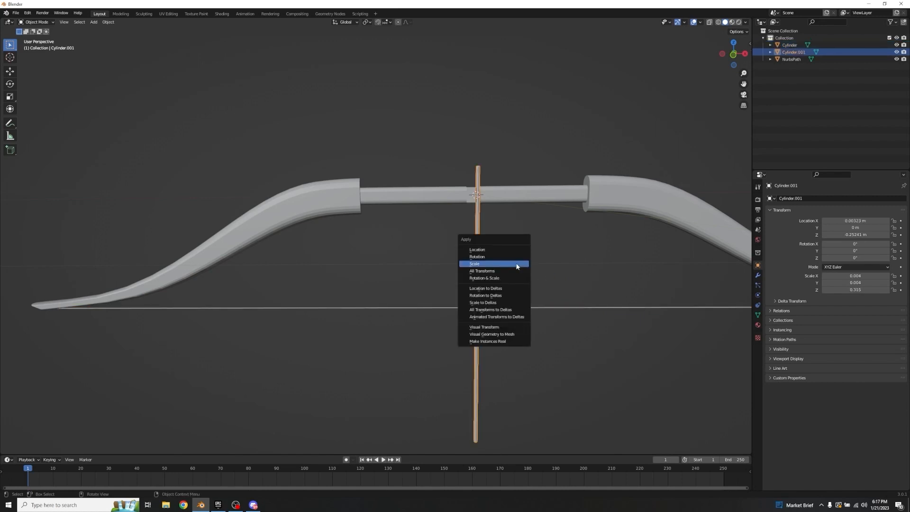
{"action": "left_click", "coordinate": [508, 272]}
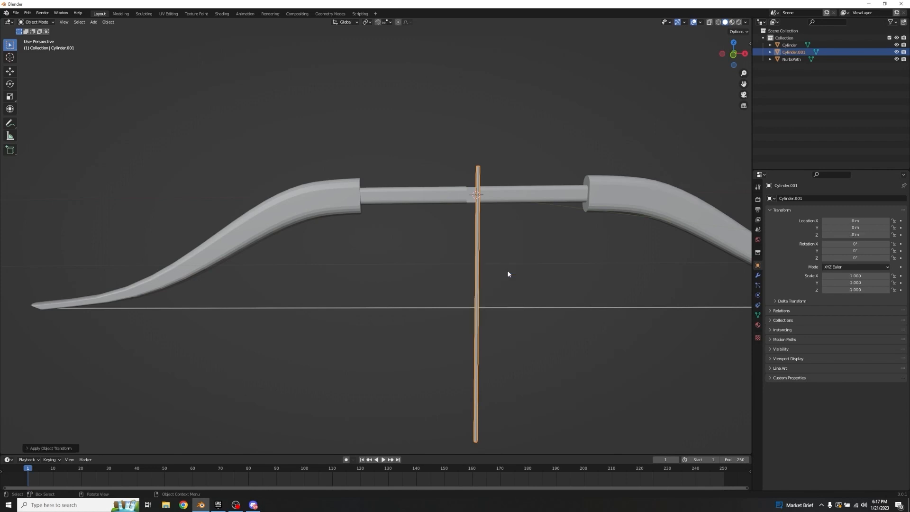
{"action": "left_click", "coordinate": [508, 274]}
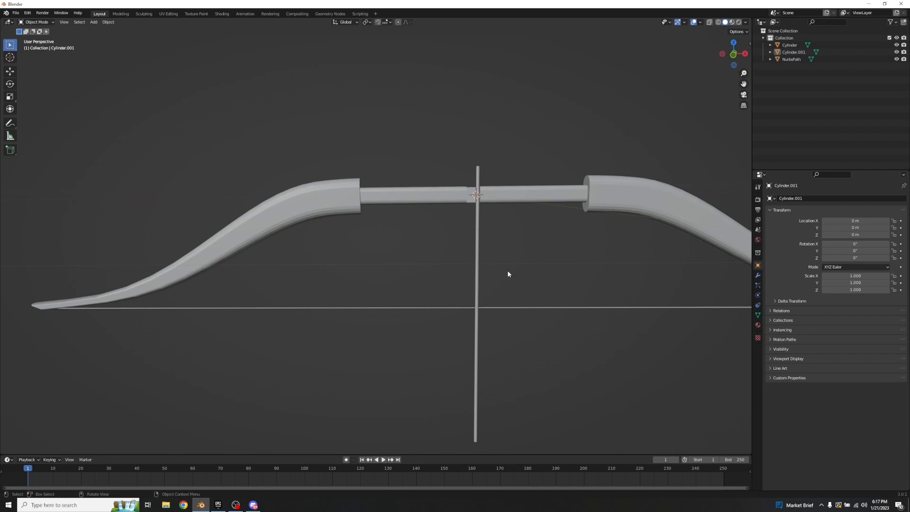
Step: Select the bowstring and raise it about 0.002 m along Z against the limb tips
{"action": "scroll", "coordinate": [517, 265], "scroll_direction": "up", "scroll_amount": 2}
{"action": "scroll", "coordinate": [550, 266], "scroll_direction": "down", "scroll_amount": 3}
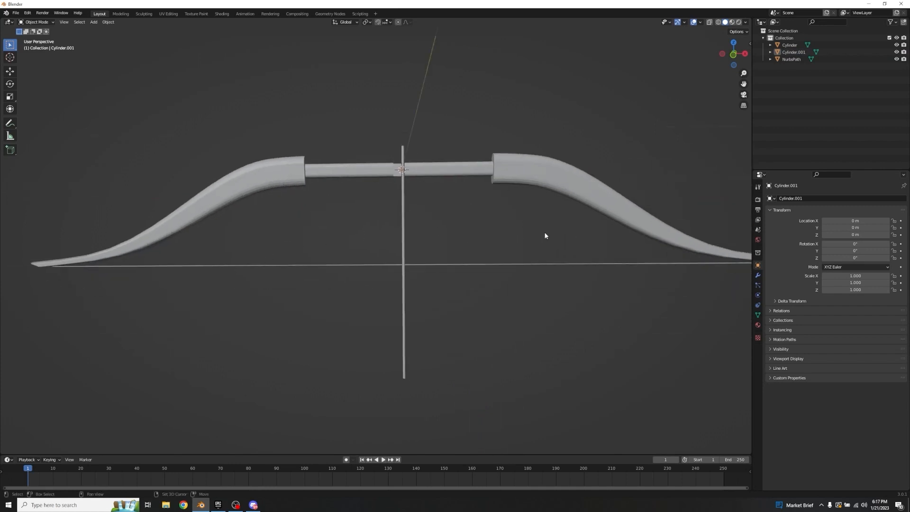
{"action": "middle_click_drag", "start_coordinate": [544, 234], "coordinate": [441, 218], "text": "shift"}
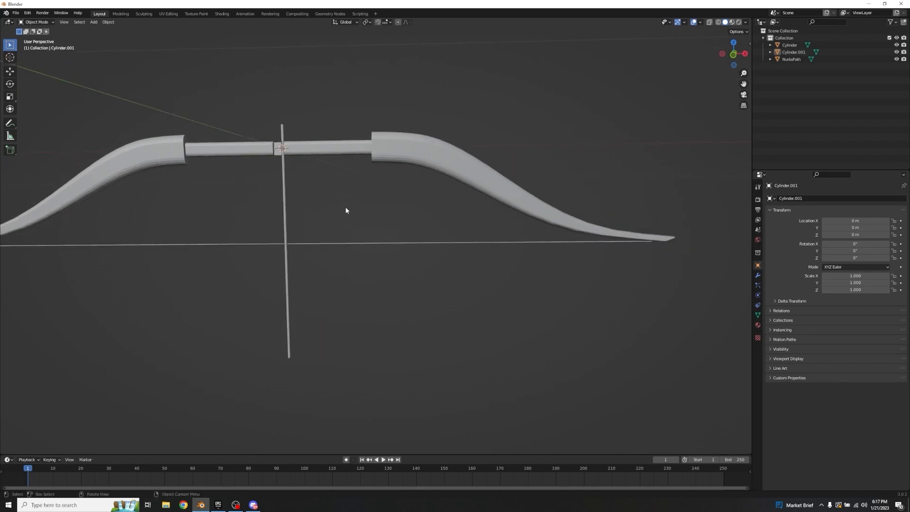
{"action": "middle_click_drag", "start_coordinate": [333, 220], "coordinate": [222, 146], "text": "shift"}
{"action": "left_click", "coordinate": [216, 160]}
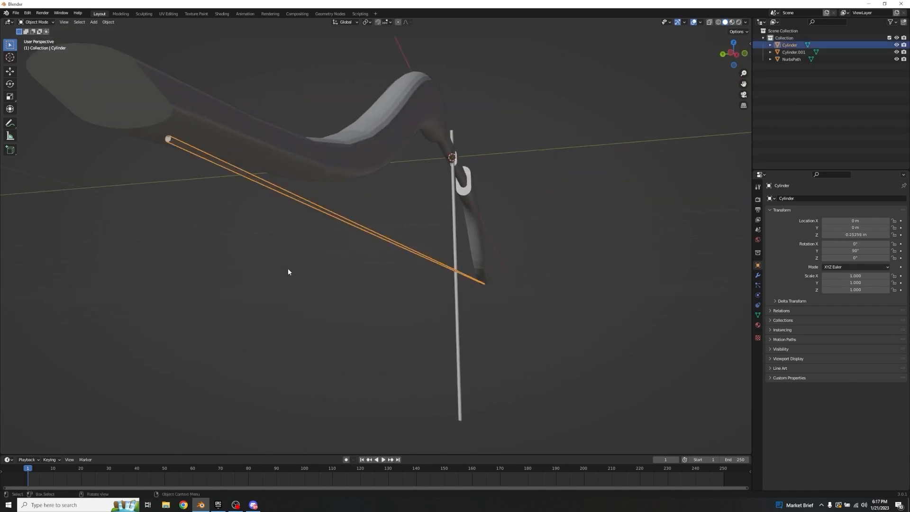
{"action": "key", "text": "g"}
{"action": "key", "text": "z"}
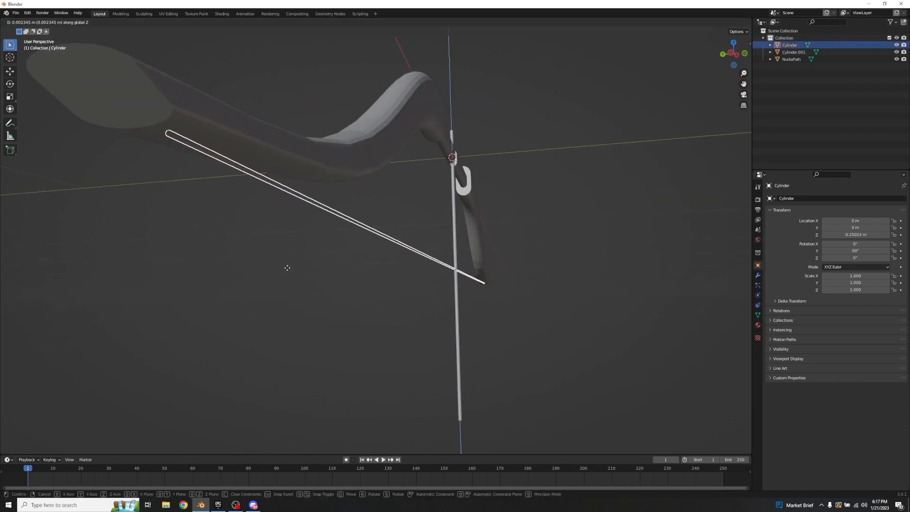
{"action": "left_click", "coordinate": [288, 267]}
{"action": "left_click", "coordinate": [287, 268]}
{"action": "middle_click_drag", "start_coordinate": [287, 268], "coordinate": [203, 283]}
Step: Open the bowstring mesh for editing, clear the selection and add one centred loop cut across its middle
{"action": "left_click", "coordinate": [372, 239]}
{"action": "key", "text": "Tab"}
{"action": "middle_click_drag", "start_coordinate": [502, 246], "coordinate": [407, 221]}
{"action": "scroll", "coordinate": [338, 265], "scroll_direction": "up", "scroll_amount": 3}
{"action": "scroll", "coordinate": [405, 243], "scroll_direction": "down", "scroll_amount": 2}
{"action": "middle_click_drag", "start_coordinate": [405, 243], "coordinate": [474, 206], "text": "shift"}
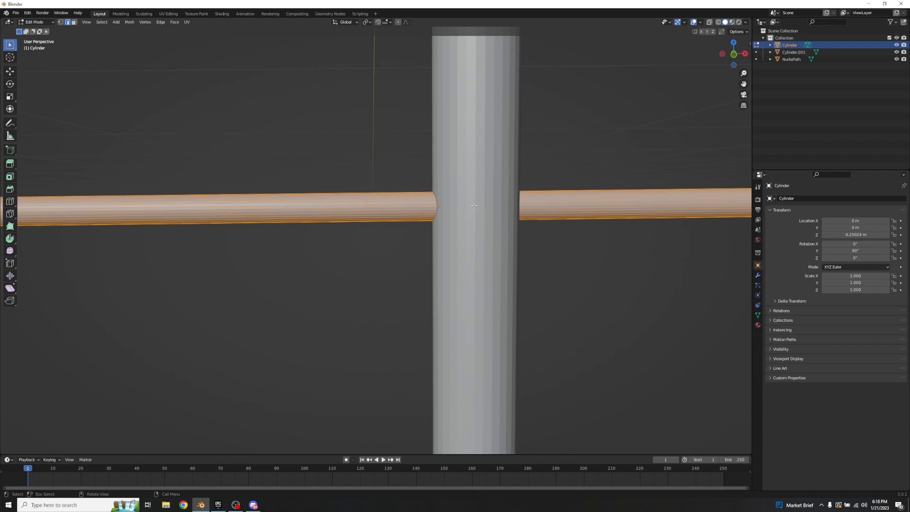
{"action": "key", "text": "alt+a"}
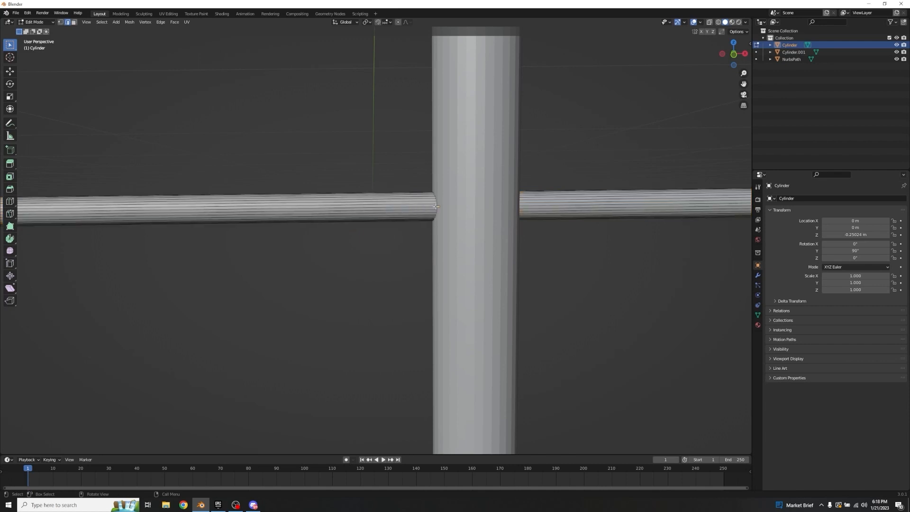
{"action": "key", "text": "ctrl+r"}
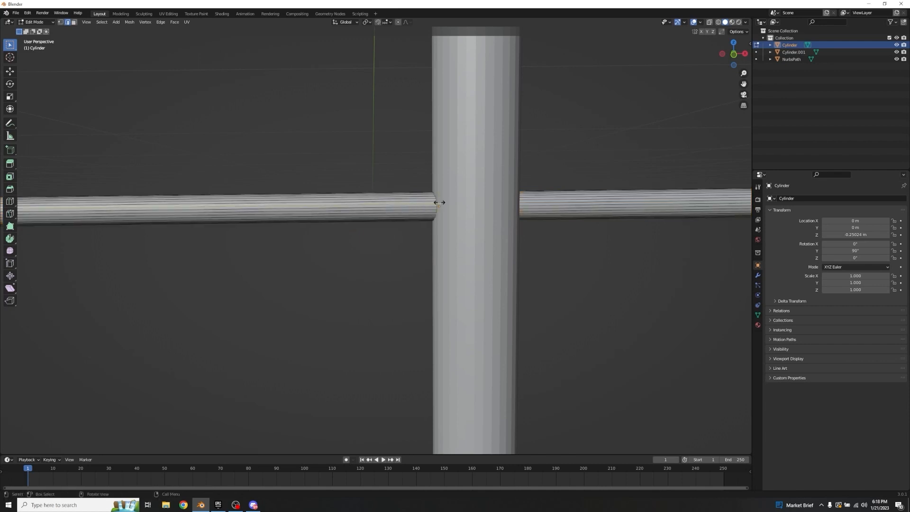
{"action": "left_click", "coordinate": [439, 202]}
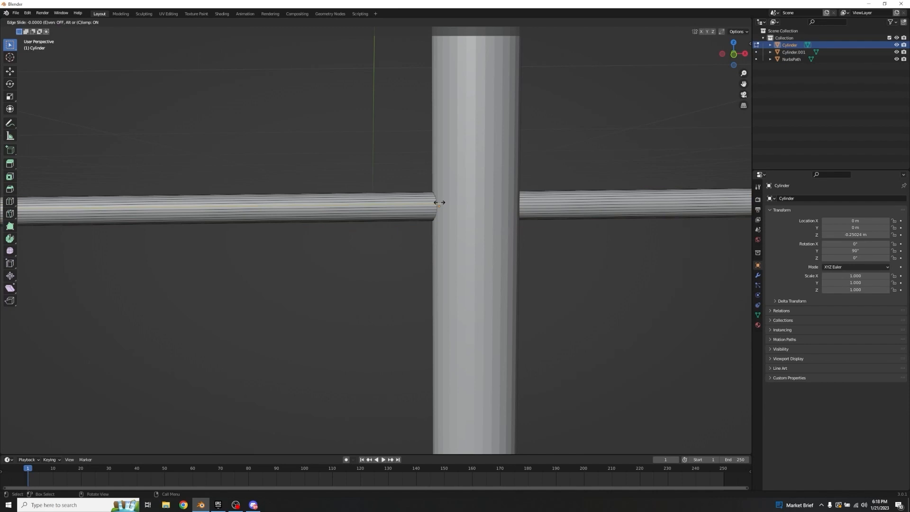
{"action": "right_click", "coordinate": [480, 198]}
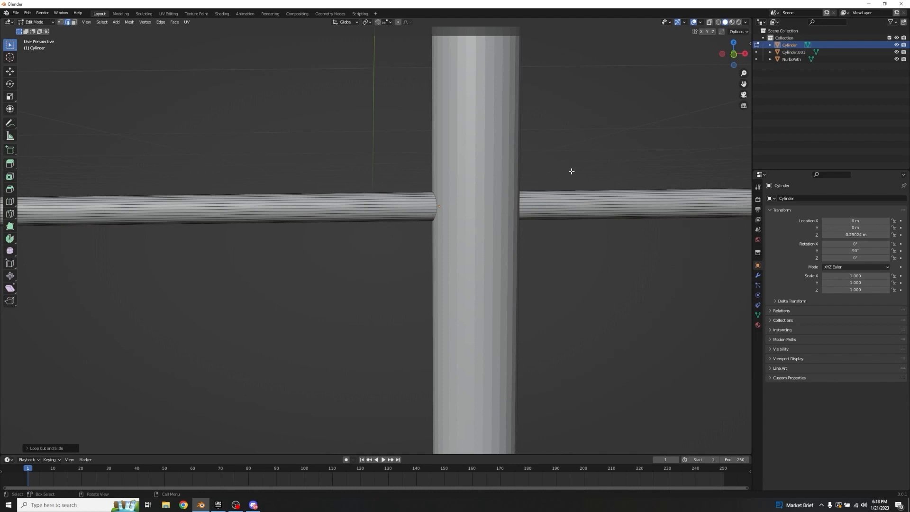
Step: Hide the arrow shaft and reopen the bowstring mesh for editing
{"action": "key", "text": "Tab"}
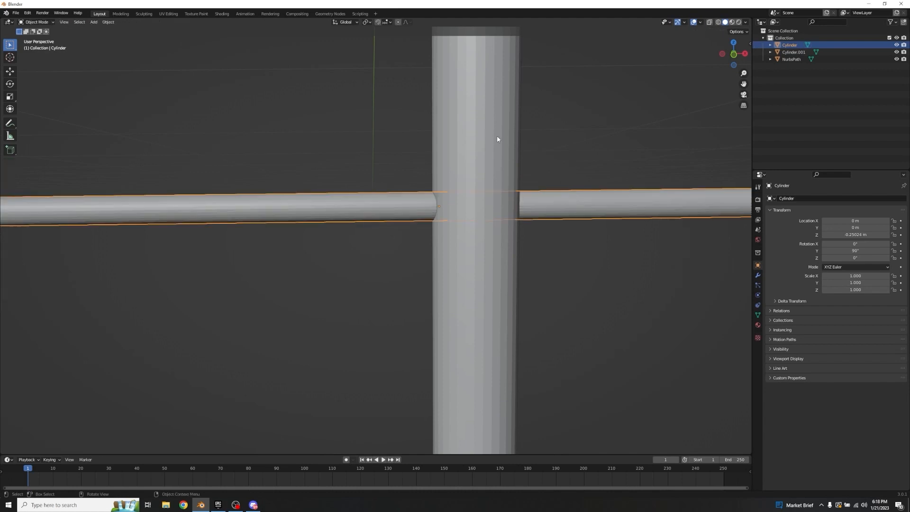
{"action": "left_click", "coordinate": [496, 135]}
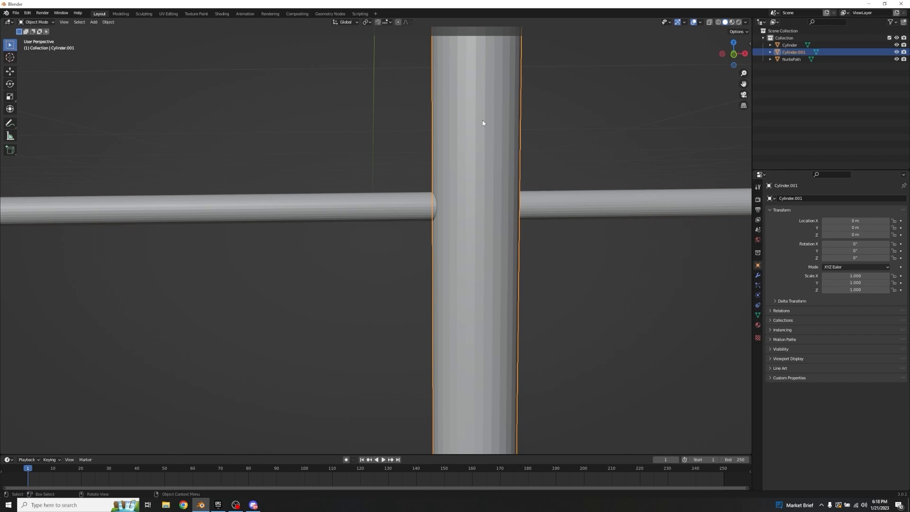
{"action": "key", "text": "h"}
{"action": "left_click", "coordinate": [487, 213]}
{"action": "key", "text": "Tab"}
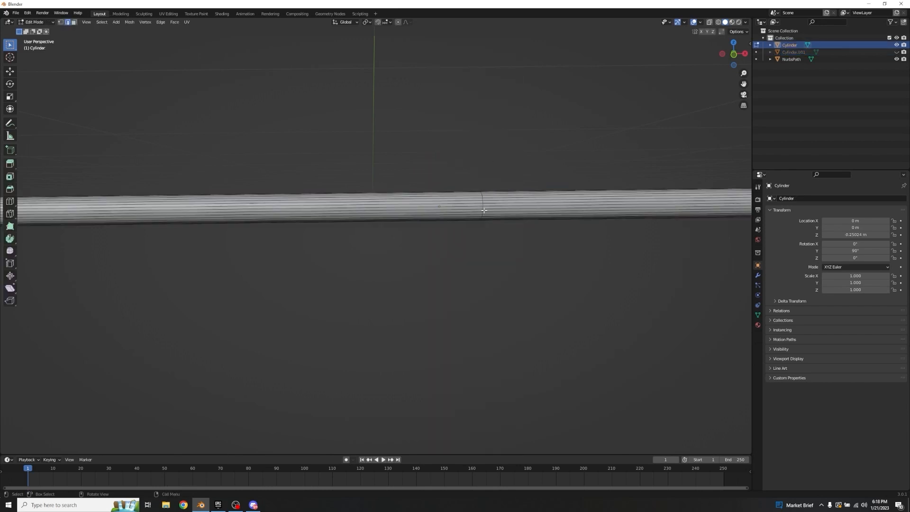
Step: Shift the bowstring's centre edge loop along X, bevel it into a wider middle section, and return to object mode
{"action": "key", "text": "g"}
{"action": "key", "text": "x"}
{"action": "left_click", "coordinate": [485, 138]}
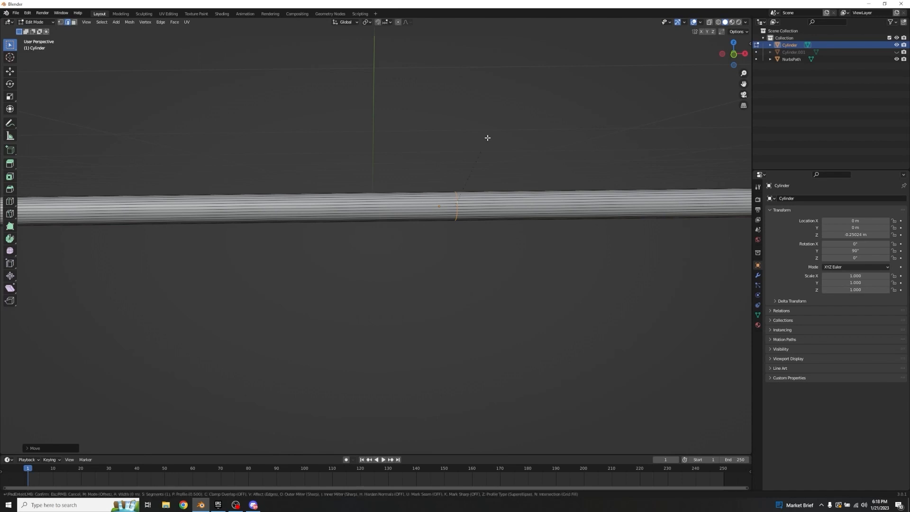
{"action": "key", "text": "ctrl+b"}
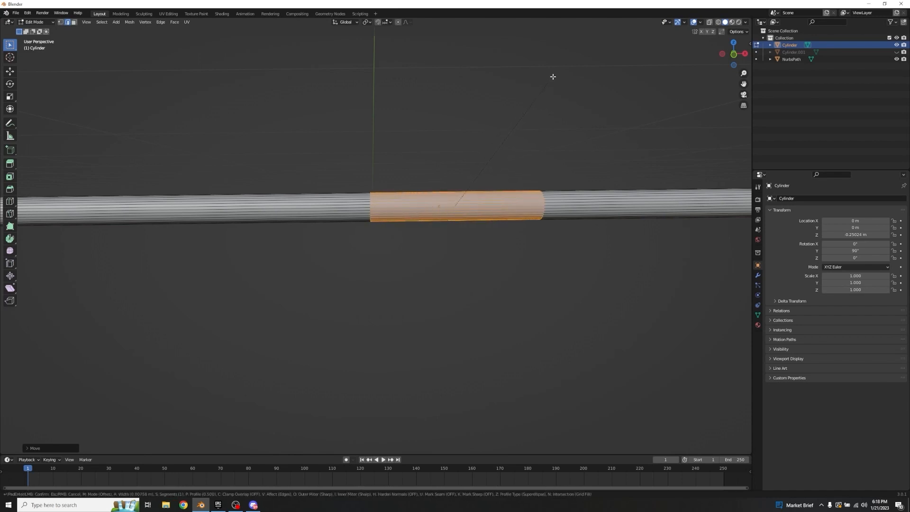
{"action": "left_click", "coordinate": [552, 71]}
{"action": "key", "text": "Tab"}
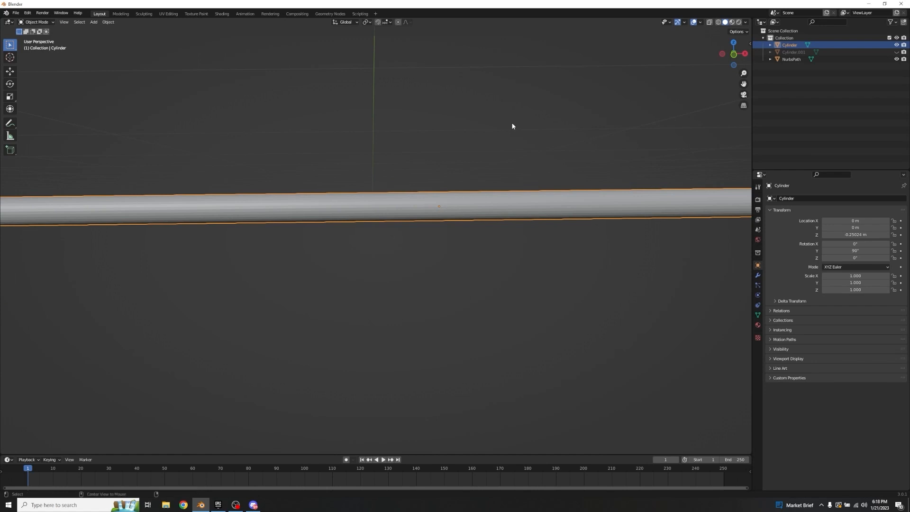
Step: Unhide the arrow shaft, reopen the bowstring mesh, and shift its middle section about 0.0015 m along X
{"action": "key", "text": "alt+h"}
{"action": "left_click", "coordinate": [554, 204]}
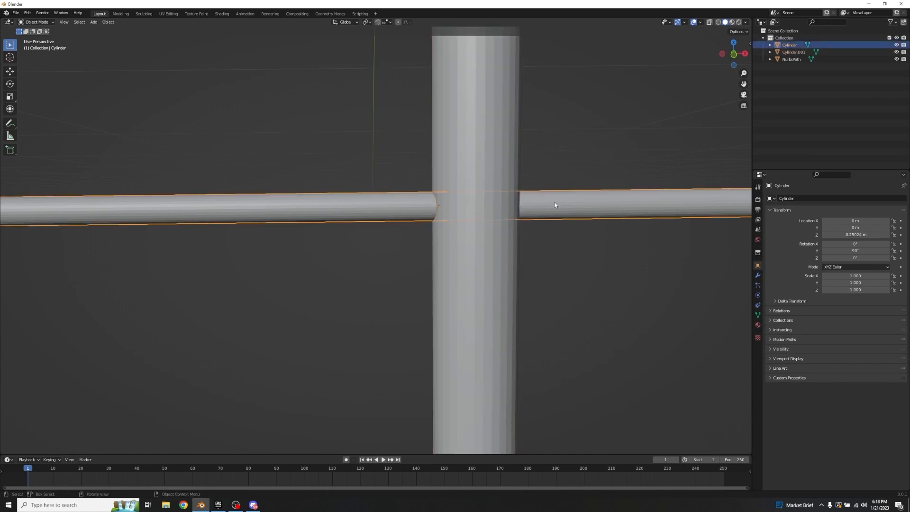
{"action": "key", "text": "Tab"}
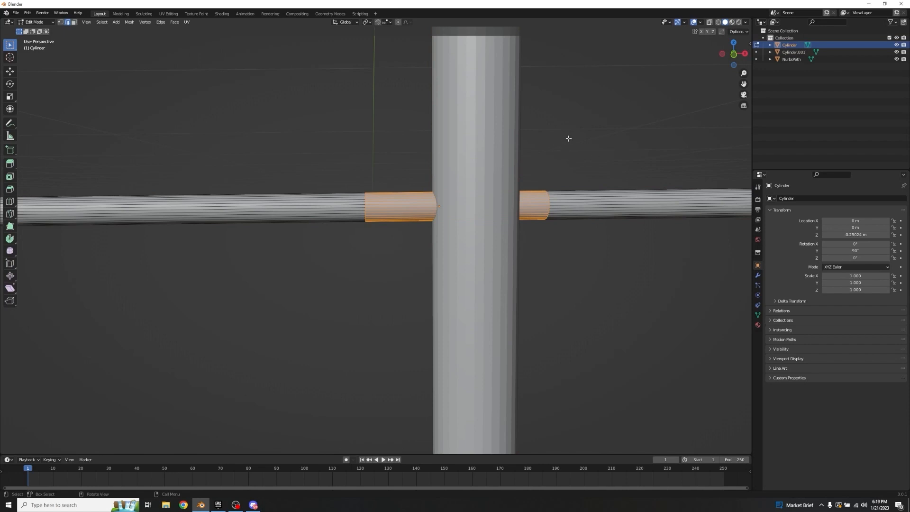
{"action": "middle_click_drag", "start_coordinate": [569, 138], "coordinate": [465, 135], "text": "shift"}
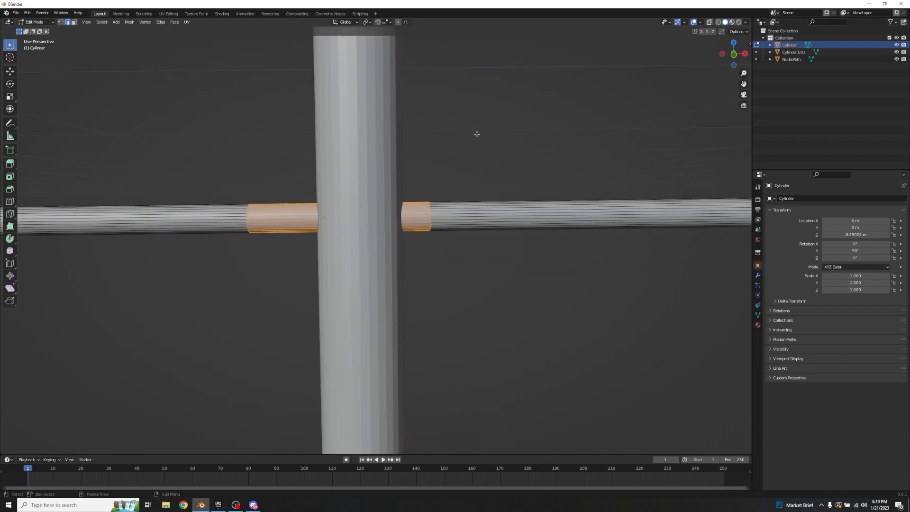
{"action": "key", "text": "g"}
{"action": "key", "text": "x"}
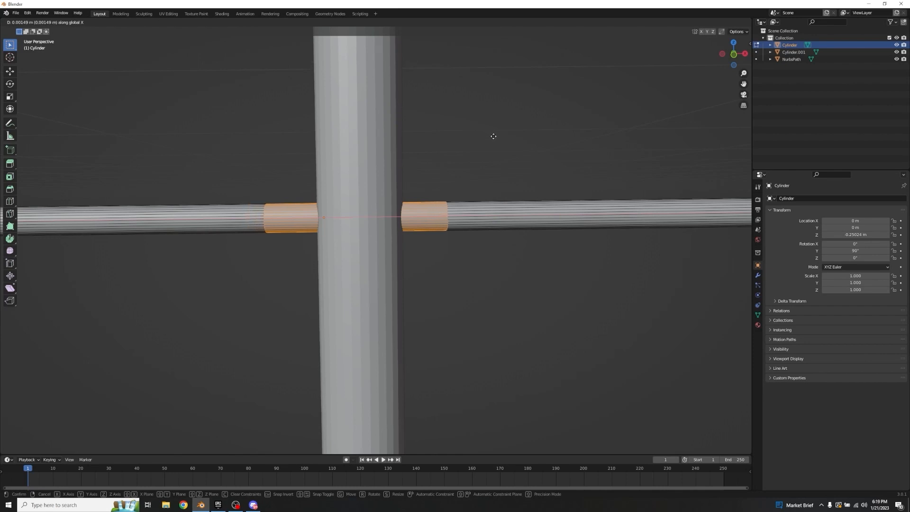
{"action": "left_click", "coordinate": [492, 138]}
Step: Fine-tune the string's middle section along X until it extends equally on both sides of the arrow shaft
{"action": "middle_click_drag", "start_coordinate": [494, 138], "coordinate": [566, 130], "text": "shift"}
{"action": "key", "text": "g"}
{"action": "key", "text": "x"}
{"action": "left_click", "coordinate": [527, 145]}
{"action": "key", "text": "g"}
{"action": "key", "text": "x"}
{"action": "left_click", "coordinate": [555, 135]}
{"action": "key", "text": "g"}
{"action": "key", "text": "x"}
{"action": "left_click", "coordinate": [559, 125]}
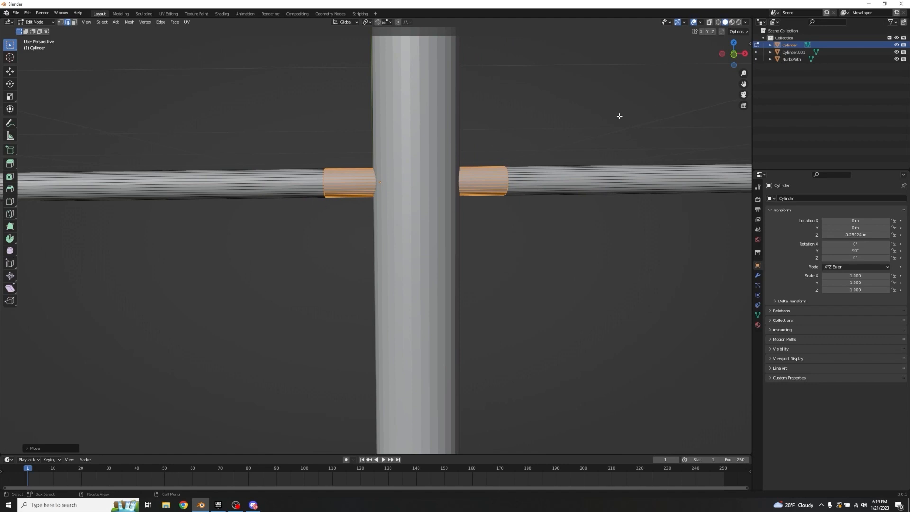
Step: Narrow the string's middle section along X to about the shaft's width, recentre it on the shaft, and leave mesh editing
{"action": "key", "text": "s"}
{"action": "key", "text": "x"}
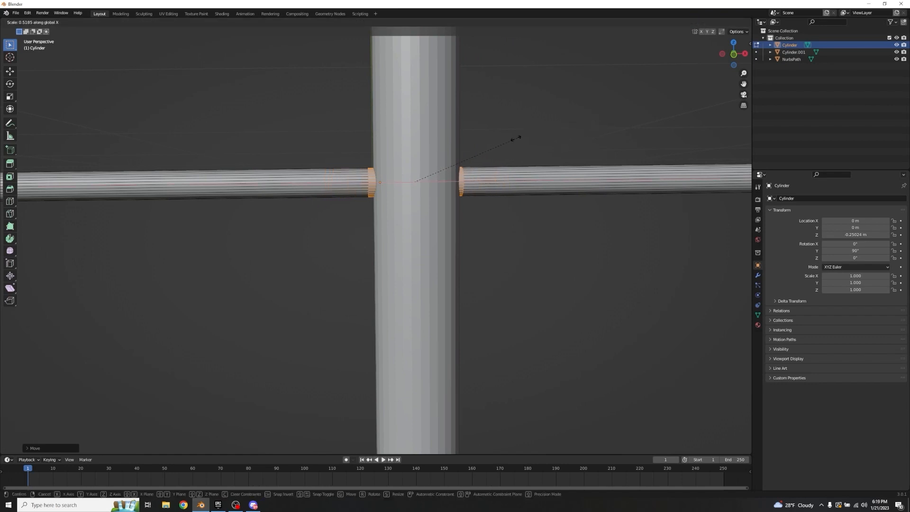
{"action": "left_click", "coordinate": [510, 141]}
{"action": "key", "text": "g"}
{"action": "key", "text": "x"}
{"action": "left_click", "coordinate": [578, 99]}
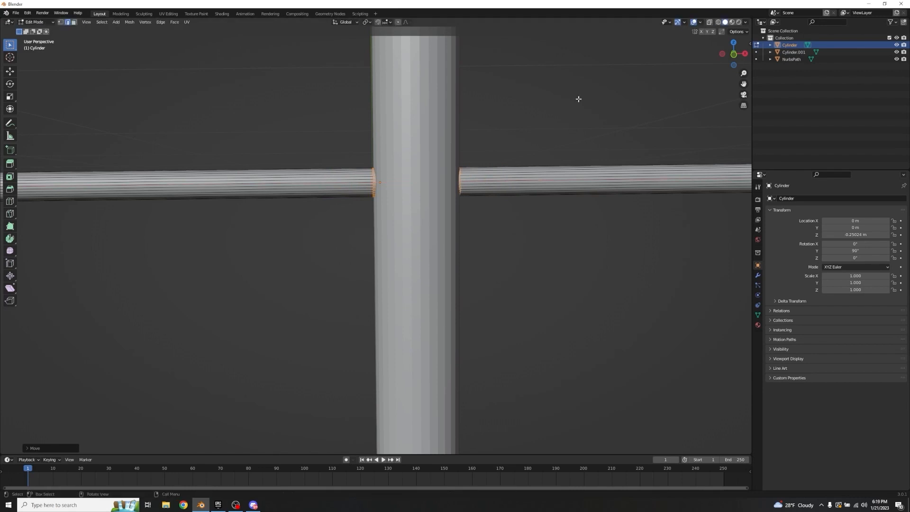
{"action": "key", "text": "s"}
{"action": "key", "text": "x"}
{"action": "left_click", "coordinate": [577, 99]}
{"action": "scroll", "coordinate": [445, 142], "scroll_direction": "down", "scroll_amount": 8}
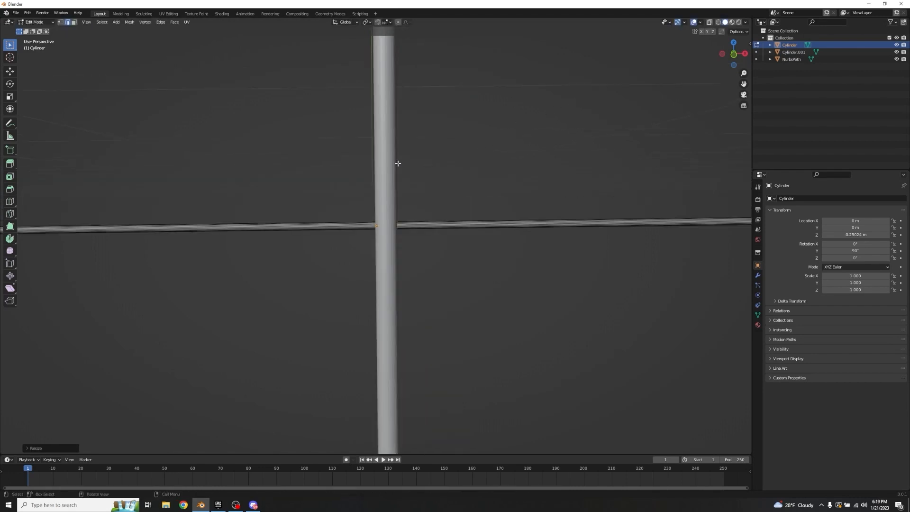
{"action": "key", "text": "Tab"}
{"action": "left_click", "coordinate": [433, 239]}
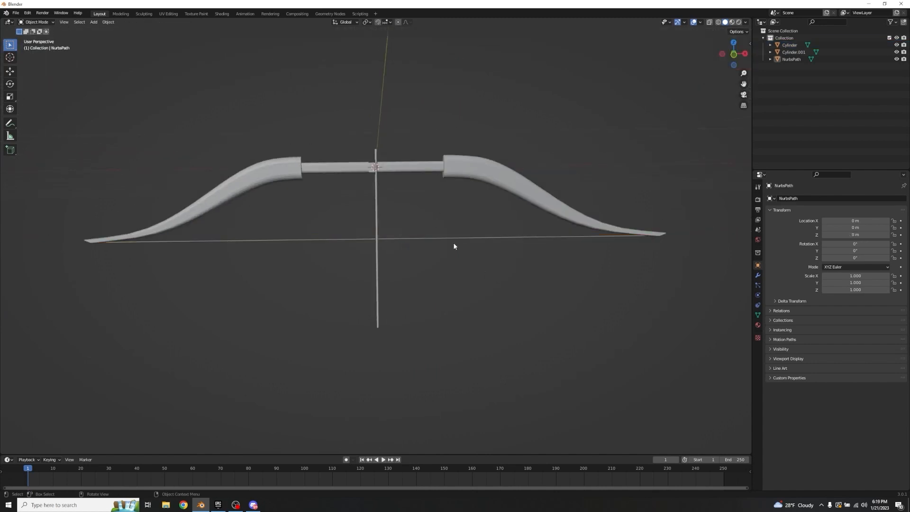
Step: Add an armature at the bow's grip and scale it uniformly to about 0.115
{"action": "scroll", "coordinate": [421, 199], "scroll_direction": "up", "scroll_amount": 1}
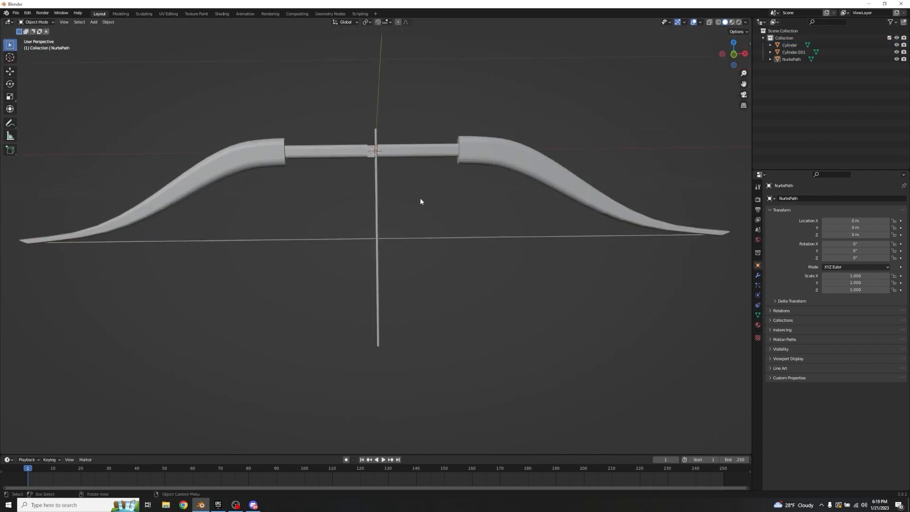
{"action": "key", "text": "shift+a"}
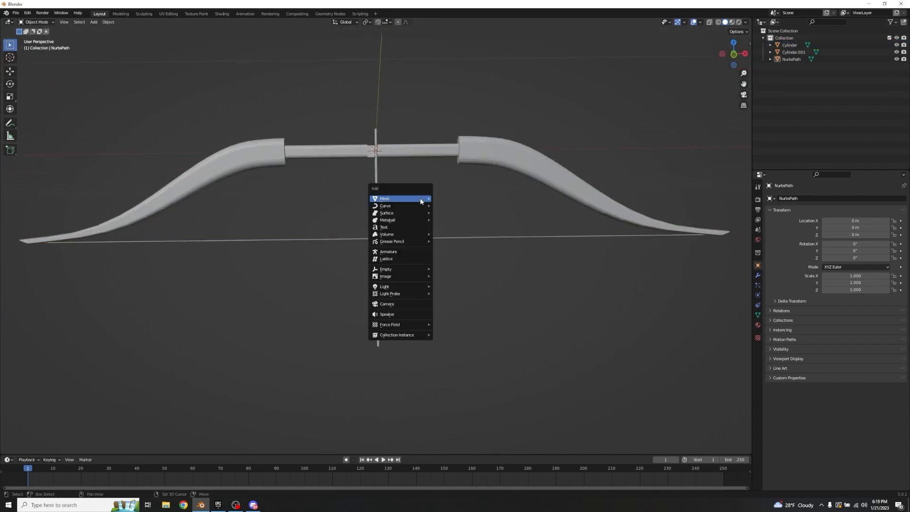
{"action": "left_click", "coordinate": [408, 252]}
{"action": "key", "text": "s"}
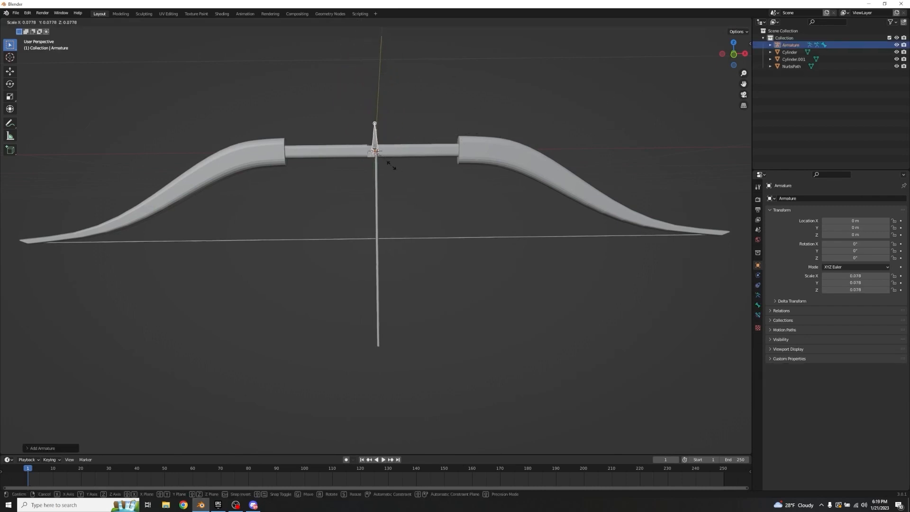
{"action": "left_click", "coordinate": [396, 175]}
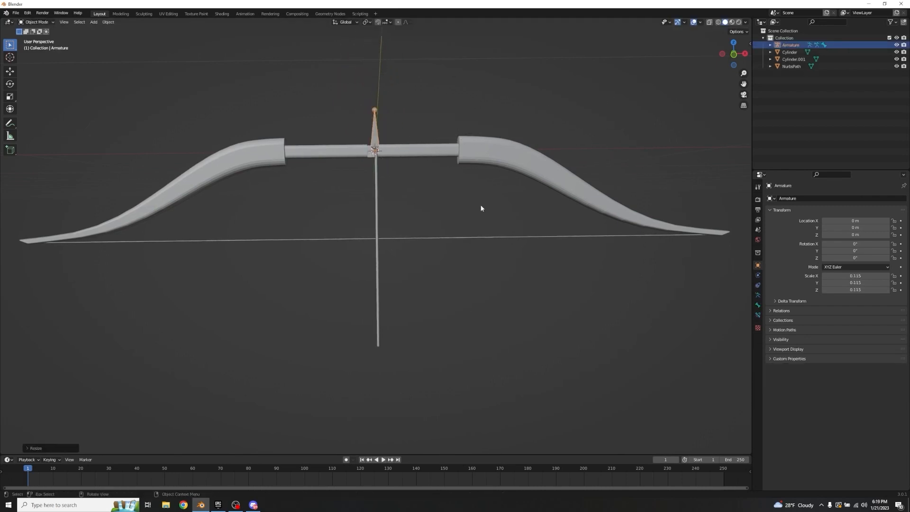
Step: Open the armature for editing and move its bone along negative X to the inner end of that side's limb
{"action": "scroll", "coordinate": [481, 207], "scroll_direction": "down", "scroll_amount": 2}
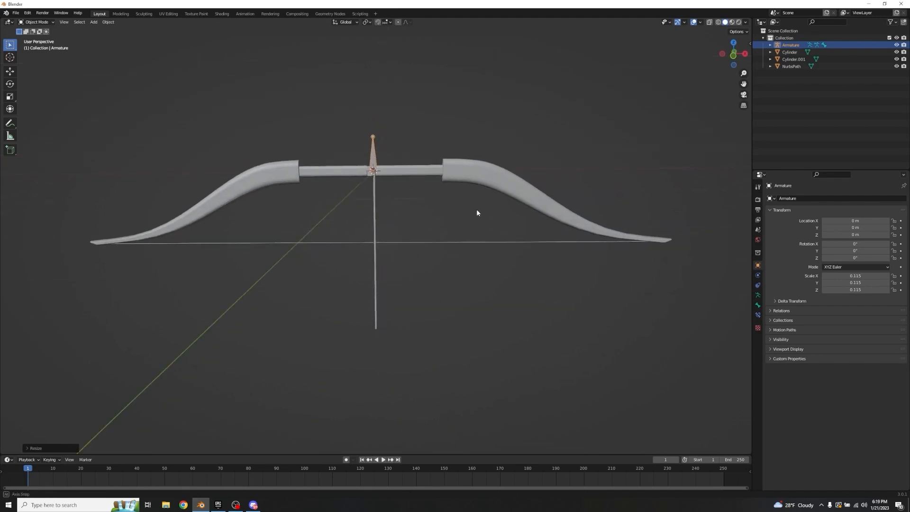
{"action": "scroll", "coordinate": [388, 187], "scroll_direction": "up", "scroll_amount": 5}
{"action": "middle_click_drag", "start_coordinate": [388, 187], "coordinate": [438, 181]}
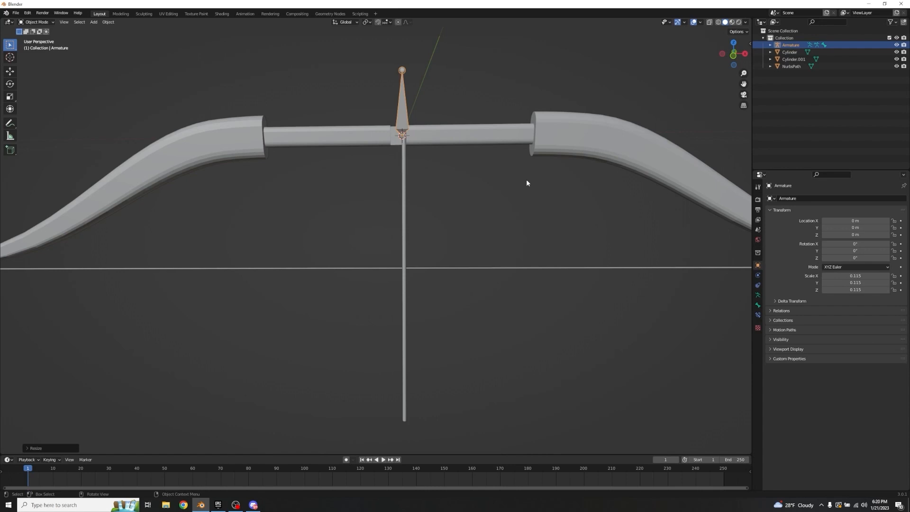
{"action": "key", "text": "Tab"}
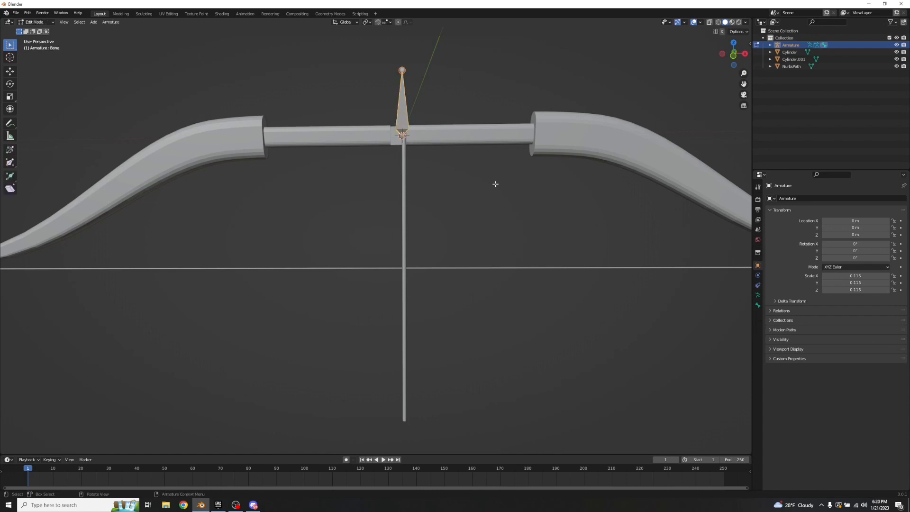
{"action": "key", "text": "g"}
{"action": "key", "text": "x"}
{"action": "left_click", "coordinate": [319, 192]}
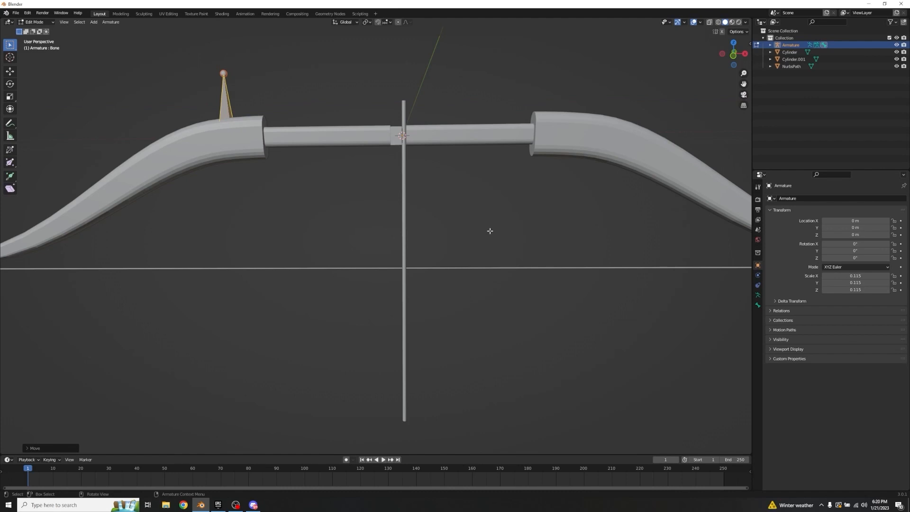
Step: Enable In Front in the armature's viewport display settings so the bone draws over the bow mesh
{"action": "left_click", "coordinate": [758, 295]}
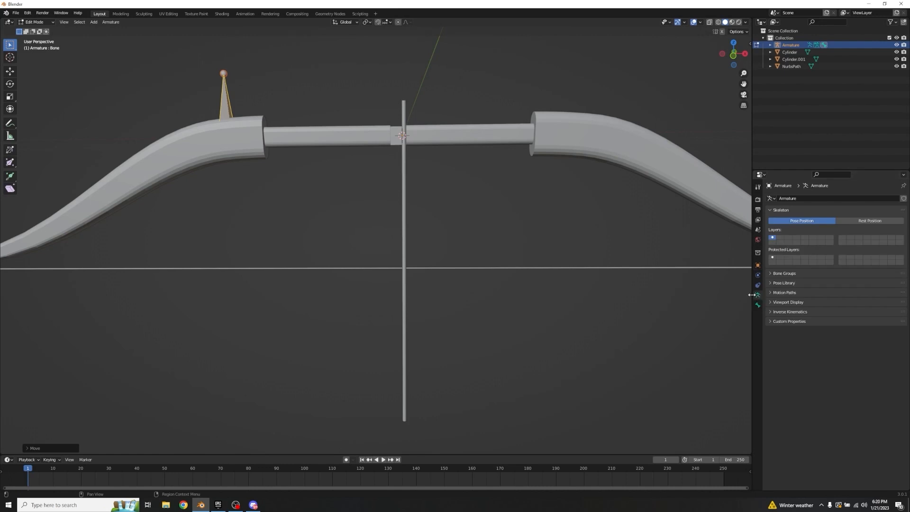
{"action": "left_click", "coordinate": [771, 303]}
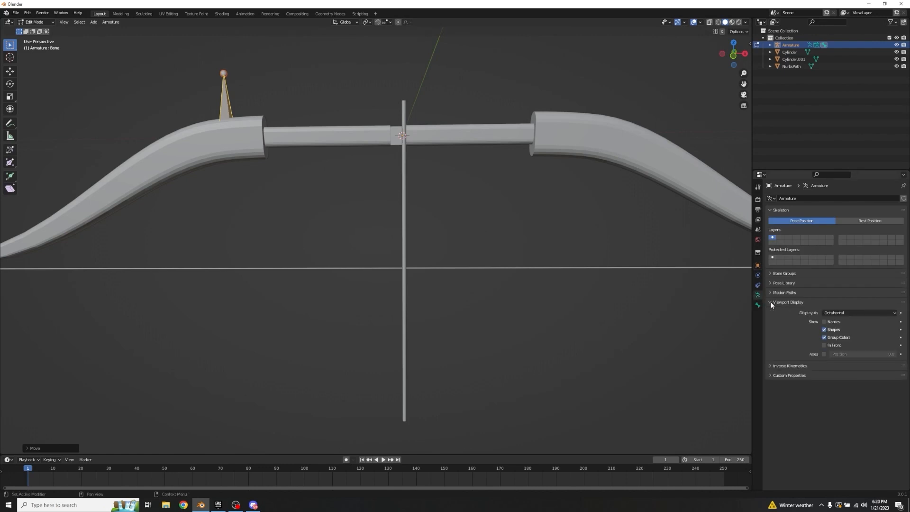
{"action": "left_click", "coordinate": [831, 348]}
Step: Rotate the bone about Y so its thin end points outwards along the limb
{"action": "middle_click_drag", "start_coordinate": [276, 193], "coordinate": [379, 155]}
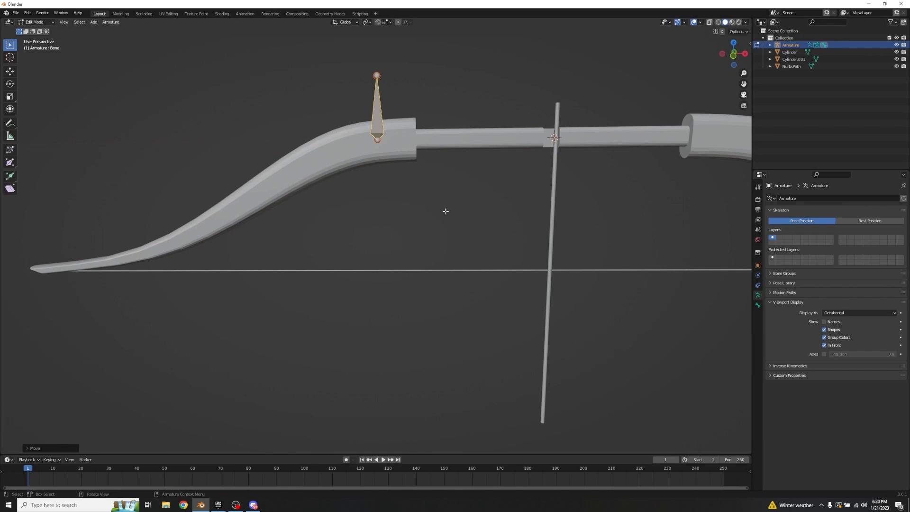
{"action": "key", "text": "r"}
{"action": "key", "text": "y"}
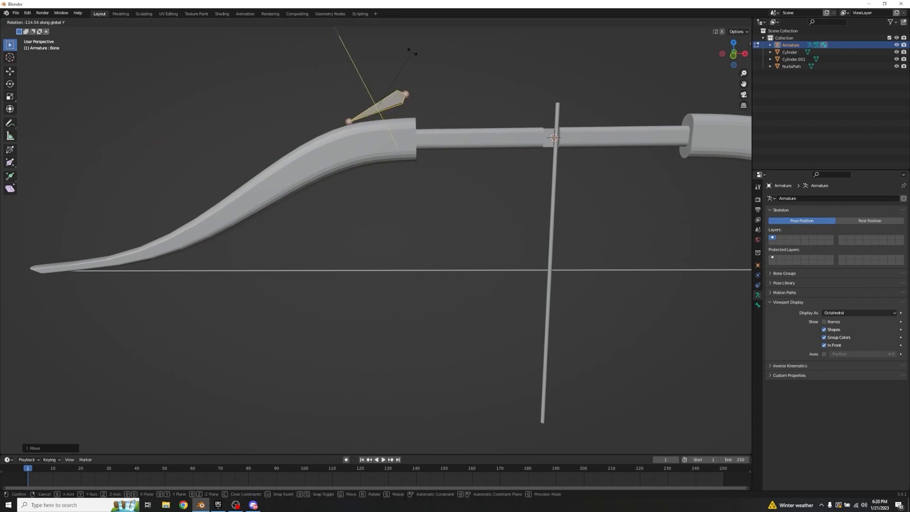
{"action": "left_click", "coordinate": [421, 59]}
Step: Move the bone about 0.09 m outwards along negative X and lower it along Z into the limb
{"action": "key", "text": "g"}
{"action": "key", "text": "x"}
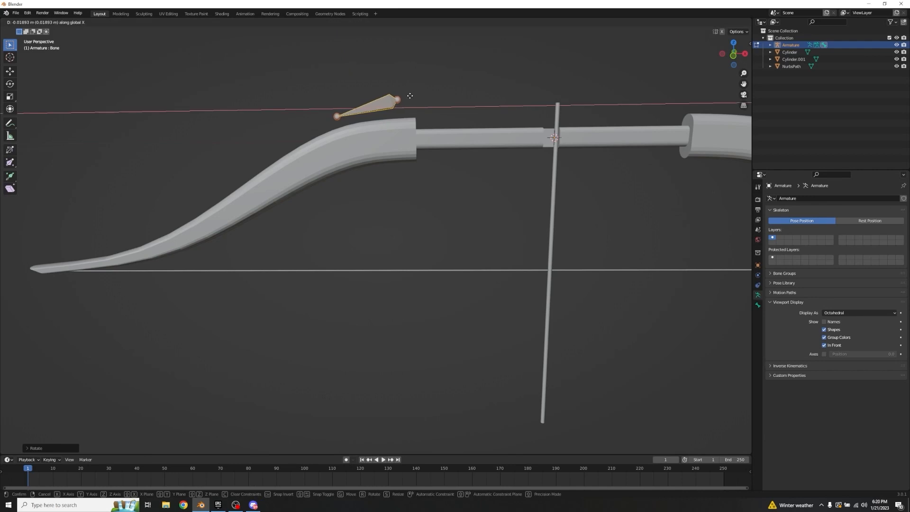
{"action": "left_click", "coordinate": [367, 86]}
{"action": "key", "text": "g"}
{"action": "key", "text": "z"}
{"action": "left_click", "coordinate": [386, 132]}
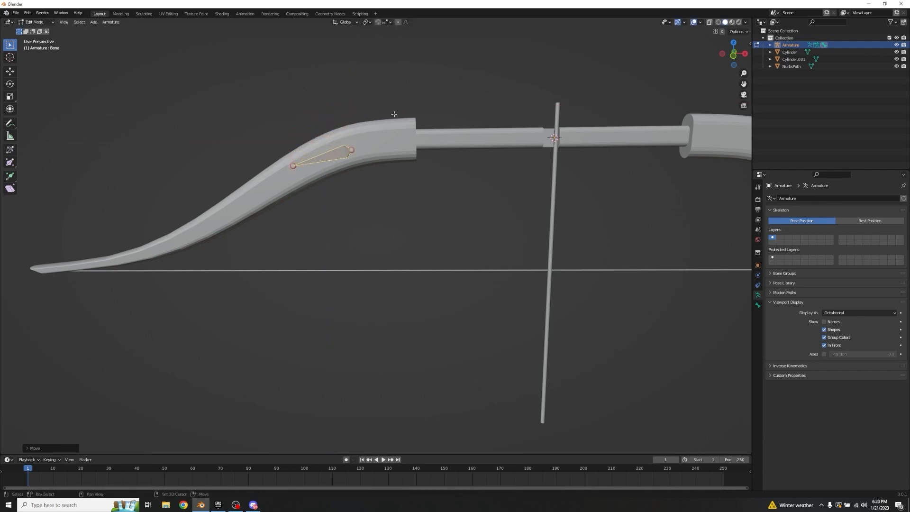
Step: Tilt the bone further about Y to follow the limb's slope and reposition it along X and Z inside the limb
{"action": "middle_click_drag", "start_coordinate": [392, 115], "coordinate": [455, 94], "text": "shift"}
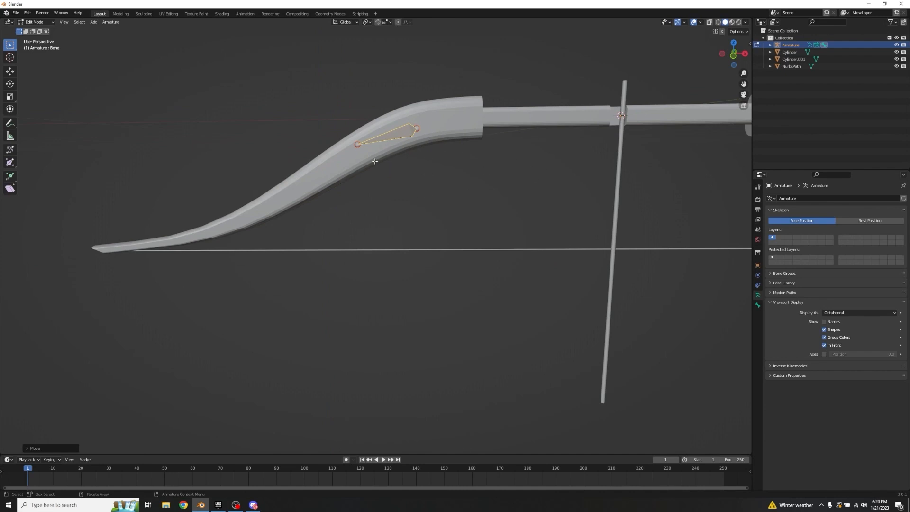
{"action": "key", "text": "r"}
{"action": "key", "text": "y"}
{"action": "left_click", "coordinate": [507, 152]}
{"action": "key", "text": "g"}
{"action": "key", "text": "x"}
{"action": "key", "text": "z"}
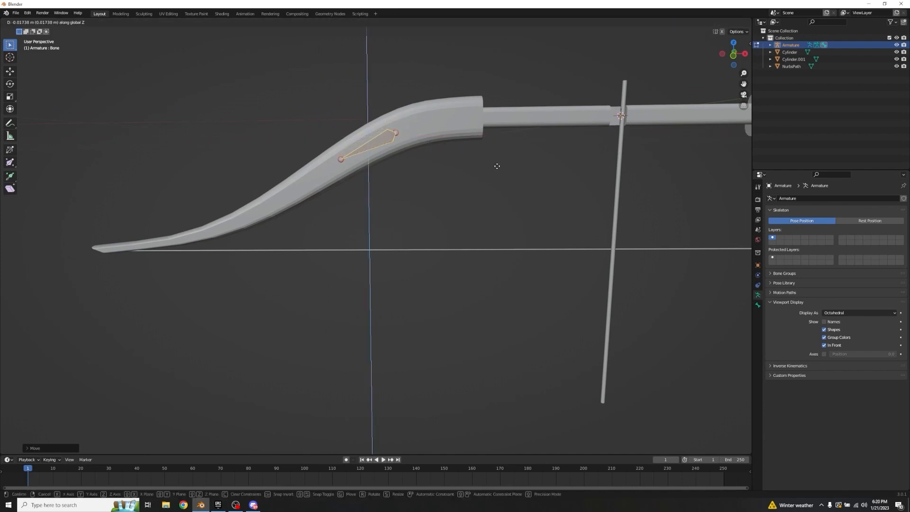
{"action": "left_click", "coordinate": [449, 158]}
Step: Switch the viewport to wireframe shading and adjust the bone's position in the limb along X and Z
{"action": "scroll", "coordinate": [488, 142], "scroll_direction": "up", "scroll_amount": 2}
{"action": "middle_click_drag", "start_coordinate": [449, 158], "coordinate": [490, 184], "text": "shift"}
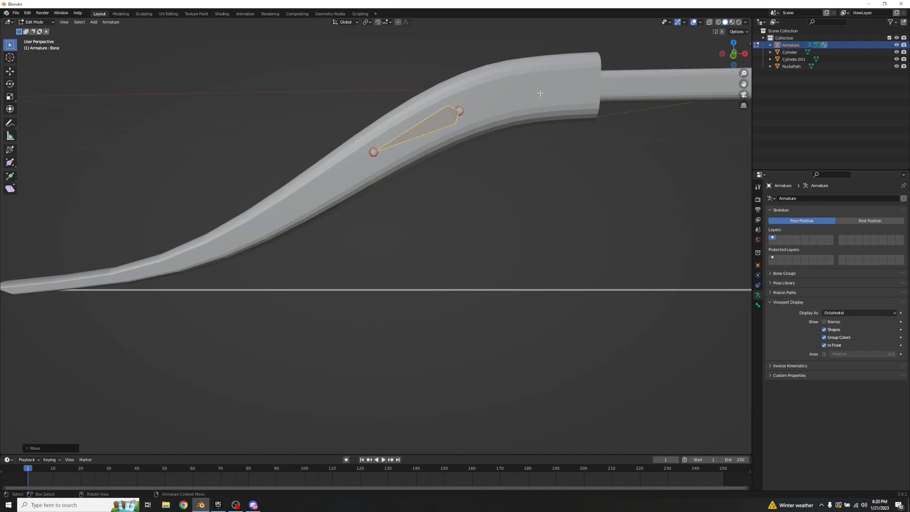
{"action": "left_click", "coordinate": [718, 22]}
{"action": "middle_click_drag", "start_coordinate": [526, 85], "coordinate": [522, 81]}
{"action": "key", "text": "g"}
{"action": "key", "text": "x"}
{"action": "left_click", "coordinate": [513, 151]}
{"action": "key", "text": "g"}
{"action": "key", "text": "z"}
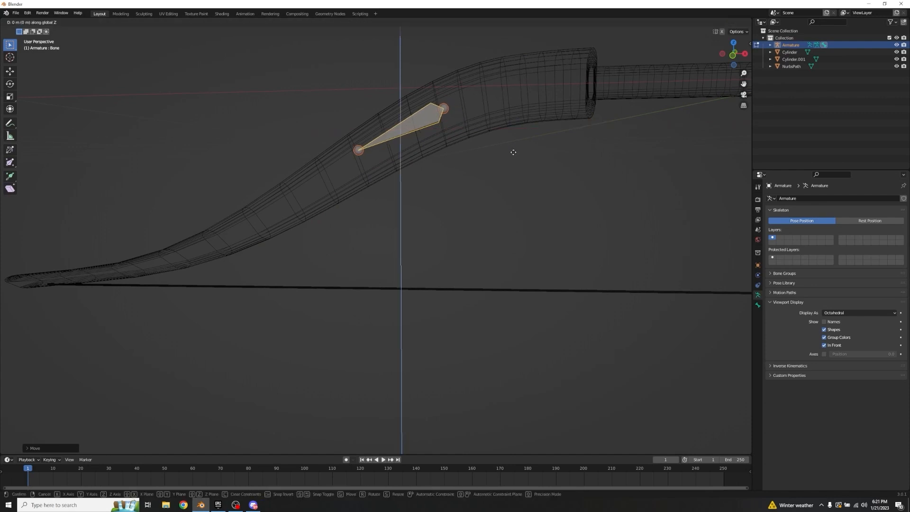
{"action": "left_click", "coordinate": [515, 156]}
Step: Shift the bone back towards the grip along X and raise it slightly along Z to centre it in the limb's cross-section
{"action": "key", "text": "g"}
{"action": "key", "text": "x"}
{"action": "left_click", "coordinate": [470, 115]}
{"action": "key", "text": "g"}
{"action": "key", "text": "z"}
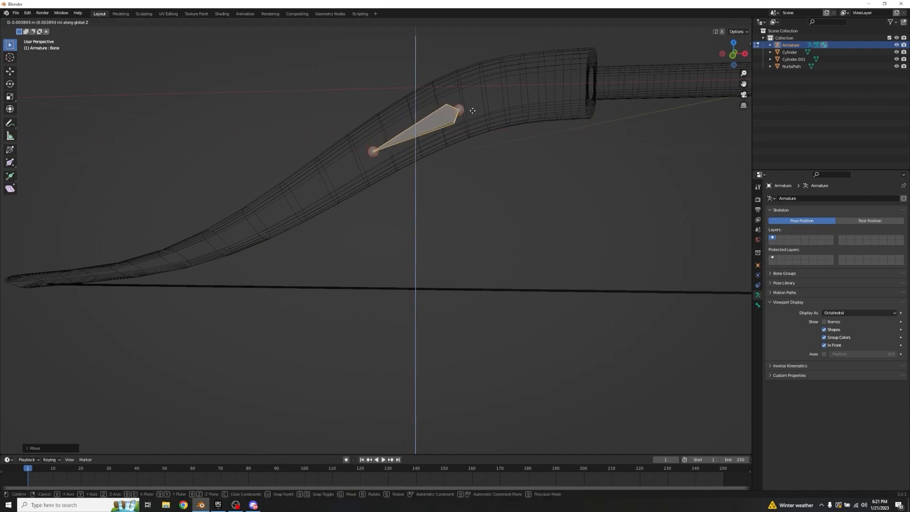
{"action": "left_click", "coordinate": [472, 107]}
{"action": "key", "text": "g"}
{"action": "key", "text": "x"}
{"action": "left_click", "coordinate": [470, 105]}
Step: Rotate the bone slightly to make it steeper, in line with the limb's centre
{"action": "middle_click_drag", "start_coordinate": [470, 105], "coordinate": [466, 100]}
{"action": "scroll", "coordinate": [469, 102], "scroll_direction": "up", "scroll_amount": 4}
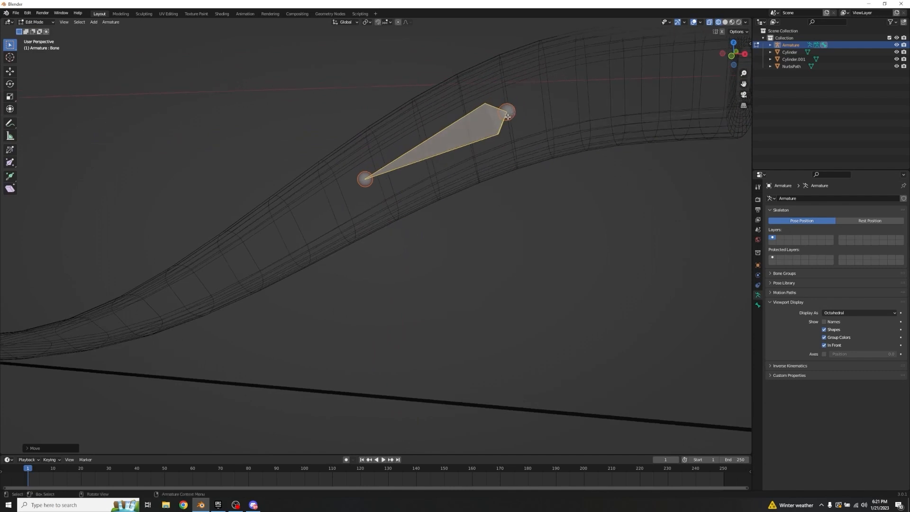
{"action": "scroll", "coordinate": [516, 123], "scroll_direction": "down", "scroll_amount": 4}
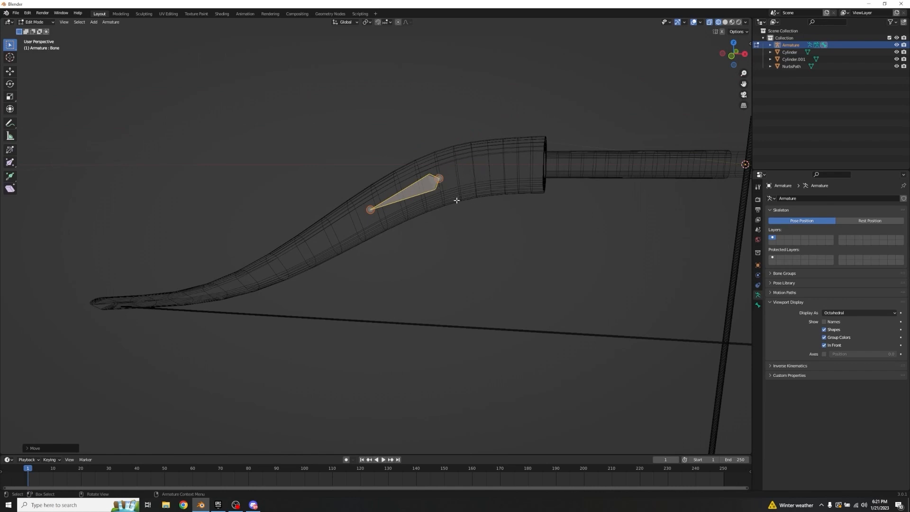
{"action": "scroll", "coordinate": [448, 167], "scroll_direction": "up", "scroll_amount": 5}
{"action": "middle_click_drag", "start_coordinate": [448, 166], "coordinate": [445, 170]}
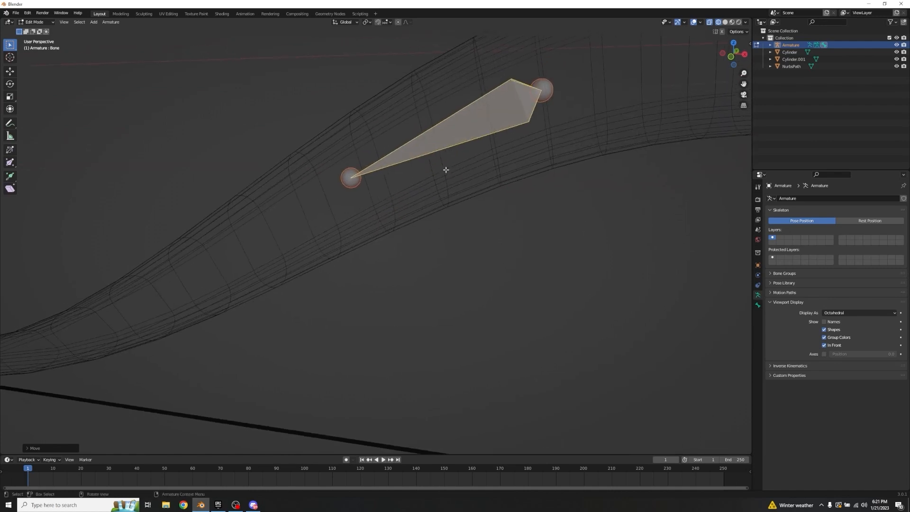
{"action": "key", "text": "r"}
{"action": "left_click", "coordinate": [547, 144]}
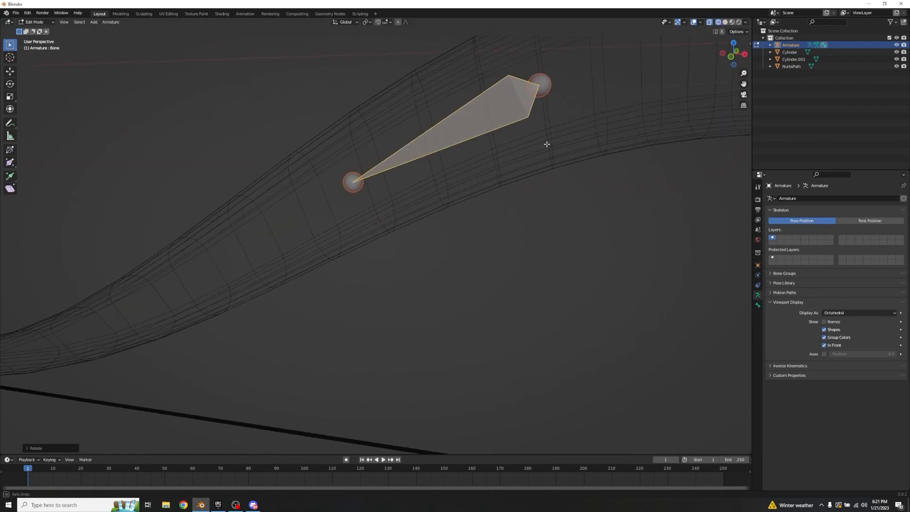
Step: Scale the bone up slightly and shift it along X and Z to keep it inside the limb
{"action": "middle_click_drag", "start_coordinate": [547, 144], "coordinate": [490, 162]}
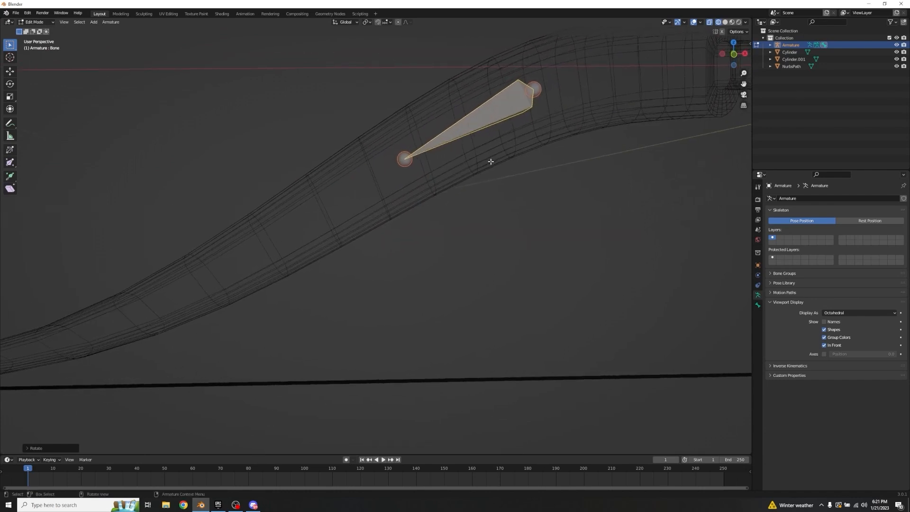
{"action": "key", "text": "s"}
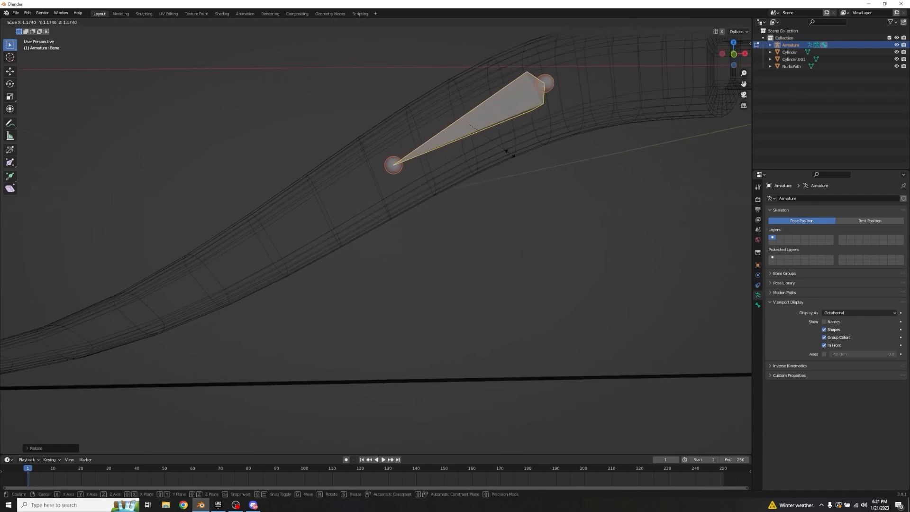
{"action": "key", "text": "x"}
{"action": "left_click", "coordinate": [503, 154]}
{"action": "key", "text": "g"}
{"action": "key", "text": "z"}
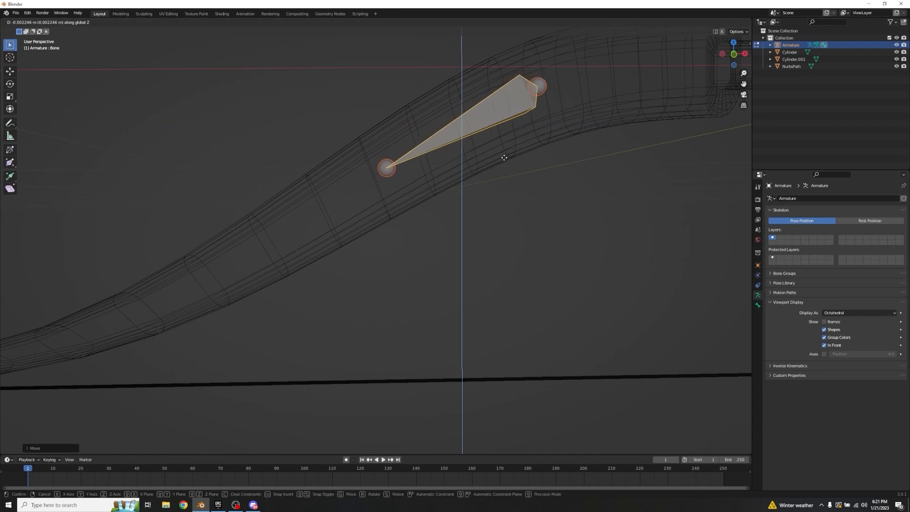
{"action": "left_click", "coordinate": [504, 158]}
{"action": "key", "text": "g"}
{"action": "key", "text": "x"}
{"action": "left_click", "coordinate": [503, 158]}
Step: Fine-tune the bone's position along X and Z to centre it in the limb from a second viewing angle
{"action": "middle_click_drag", "start_coordinate": [502, 159], "coordinate": [540, 168]}
{"action": "key", "text": "g"}
{"action": "key", "text": "x"}
{"action": "left_click", "coordinate": [546, 165]}
{"action": "key", "text": "g"}
{"action": "key", "text": "z"}
{"action": "left_click", "coordinate": [546, 166]}
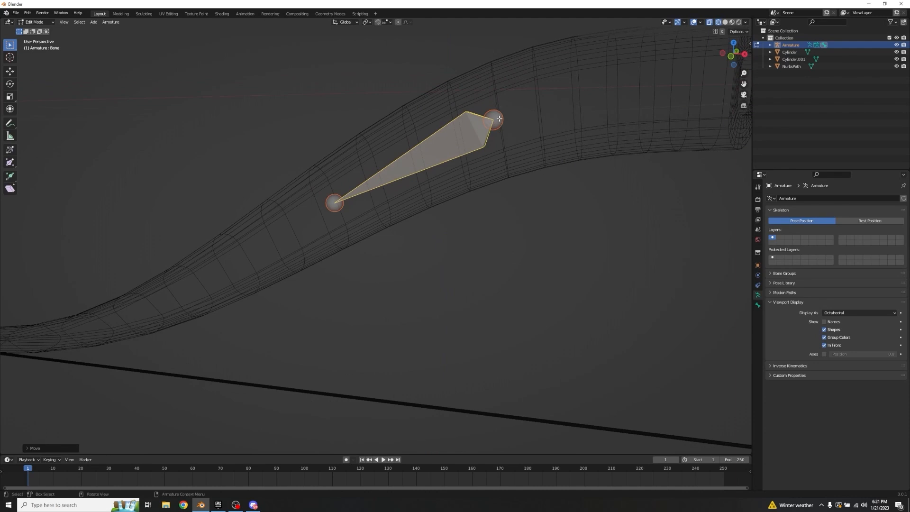
Step: In front view, extrude a second bone from the first bone's outer end along the limb's centre
{"action": "middle_click_drag", "start_coordinate": [498, 113], "coordinate": [379, 180]}
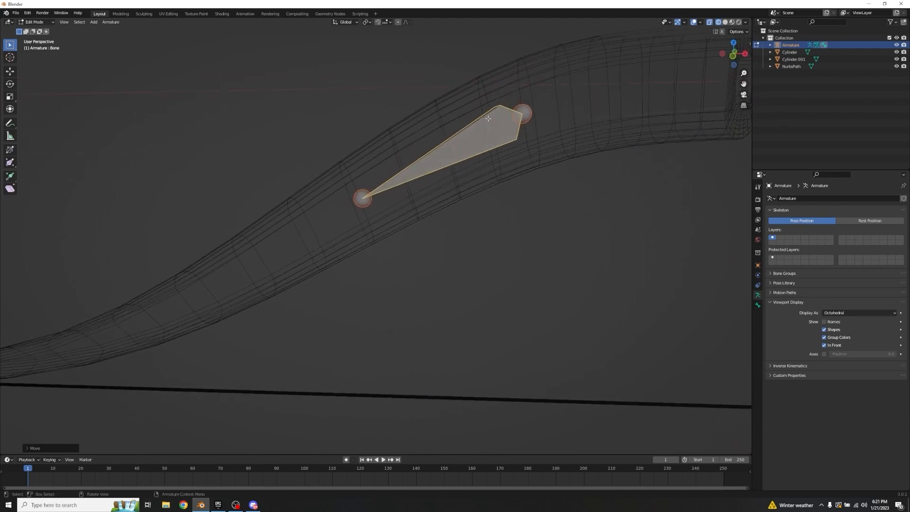
{"action": "scroll", "coordinate": [487, 219], "scroll_direction": "down", "scroll_amount": 6}
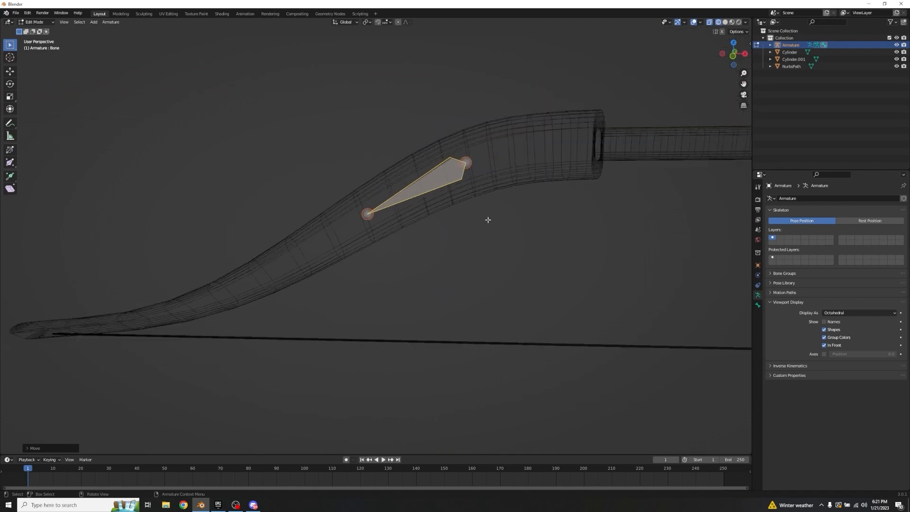
{"action": "left_click", "coordinate": [371, 227]}
{"action": "middle_click_drag", "start_coordinate": [371, 228], "coordinate": [433, 205]}
{"action": "key", "text": "KP_1"}
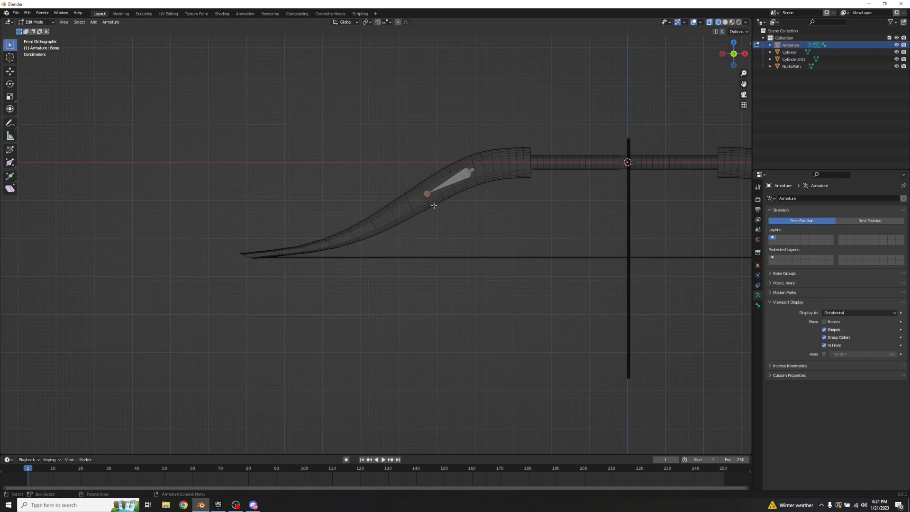
{"action": "key", "text": "e"}
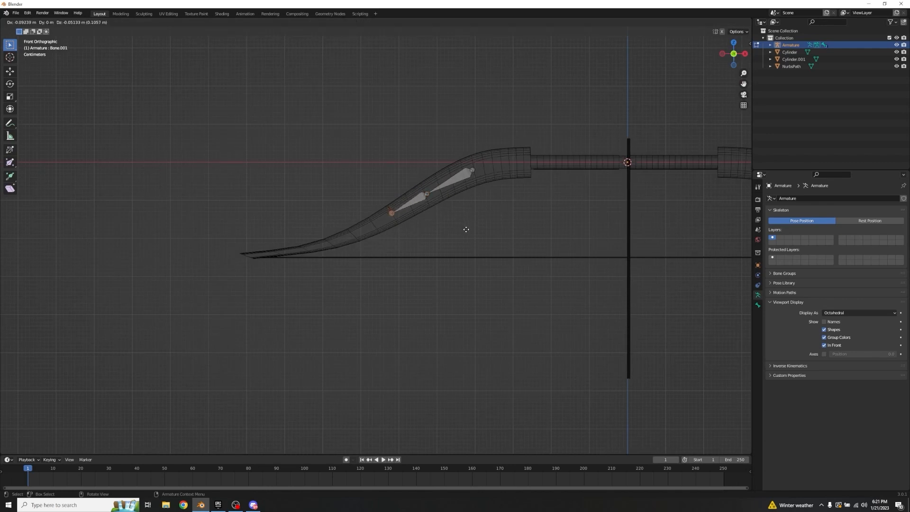
{"action": "left_click", "coordinate": [449, 240]}
Step: Extrude three more bones end to end along the limb's curve, finishing just inside the limb's tip
{"action": "middle_click_drag", "start_coordinate": [443, 227], "coordinate": [494, 210], "text": "shift"}
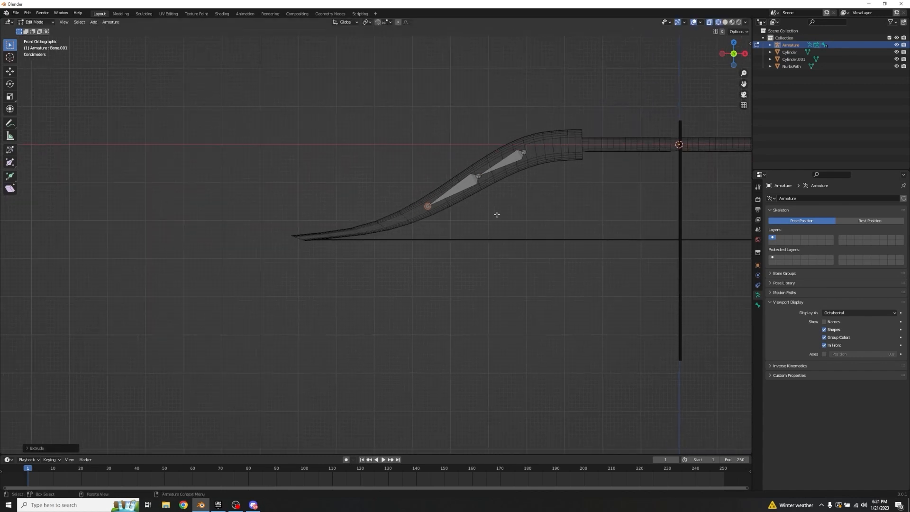
{"action": "key", "text": "e"}
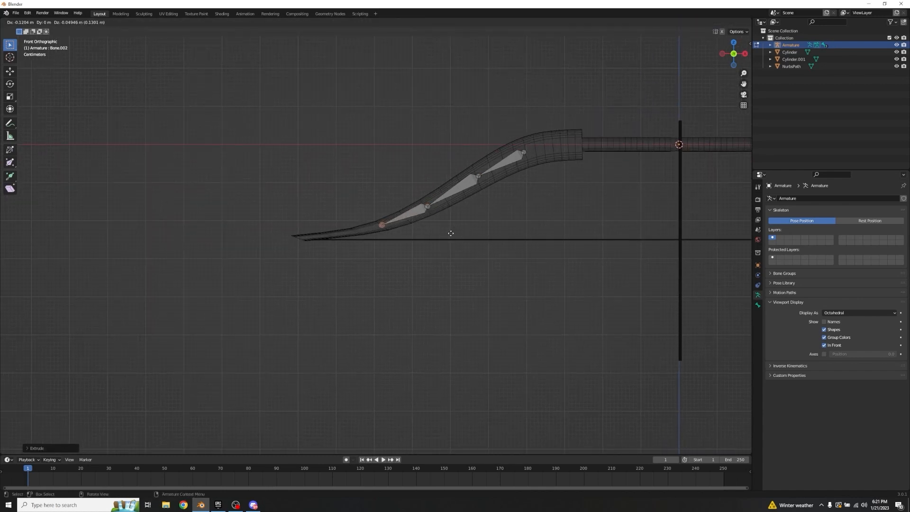
{"action": "left_click", "coordinate": [450, 234]}
{"action": "key", "text": "e"}
{"action": "left_click", "coordinate": [400, 242]}
{"action": "key", "text": "e"}
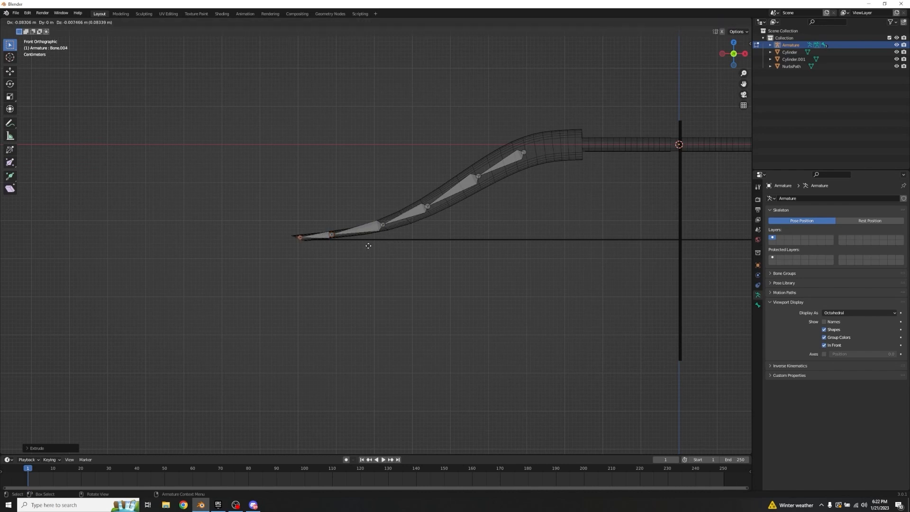
{"action": "left_click", "coordinate": [368, 245]}
Step: Select the outermost bone and scale it down slightly to fit inside the limb's tip
{"action": "middle_click_drag", "start_coordinate": [368, 246], "coordinate": [458, 197], "text": "shift"}
{"action": "scroll", "coordinate": [439, 175], "scroll_direction": "up", "scroll_amount": 8}
{"action": "left_click", "coordinate": [494, 116]}
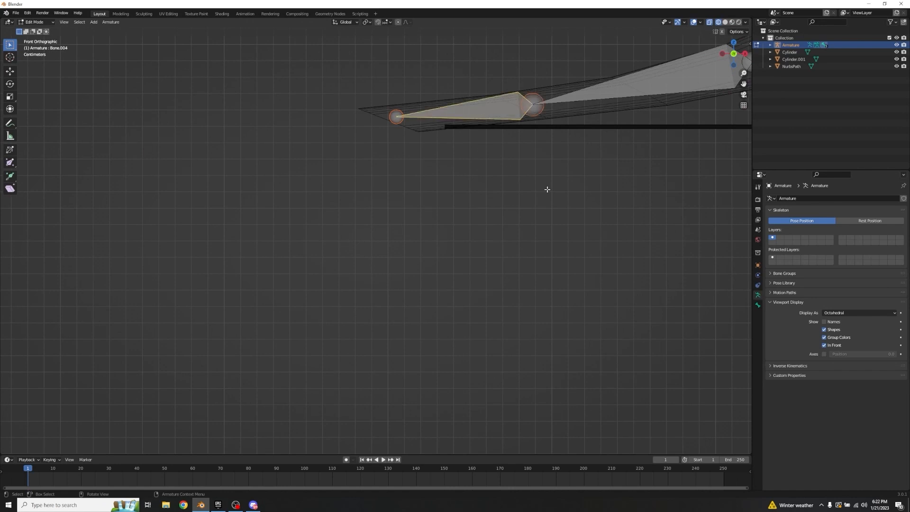
{"action": "middle_click_drag", "start_coordinate": [546, 106], "coordinate": [477, 146], "text": "shift"}
{"action": "key", "text": "s"}
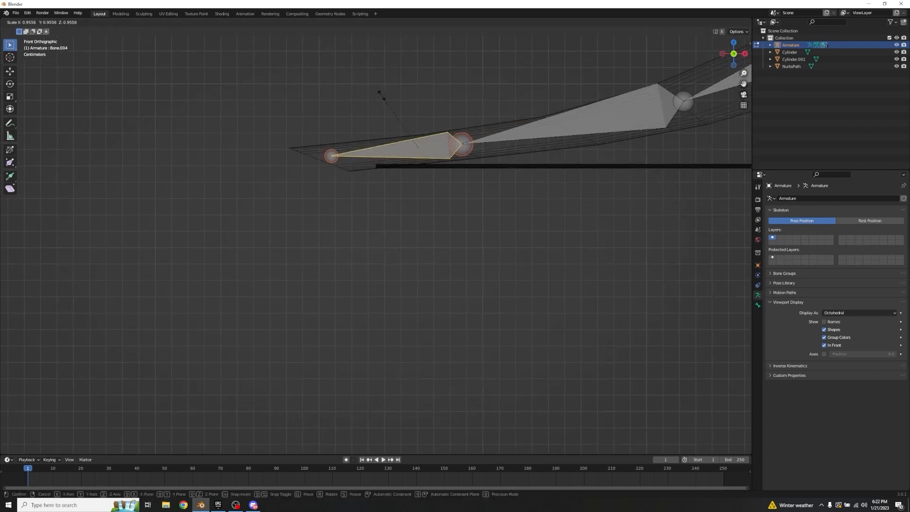
{"action": "left_click", "coordinate": [378, 94]}
{"action": "scroll", "coordinate": [490, 112], "scroll_direction": "up", "scroll_amount": 4}
{"action": "middle_click_drag", "start_coordinate": [558, 66], "coordinate": [497, 136], "text": "shift"}
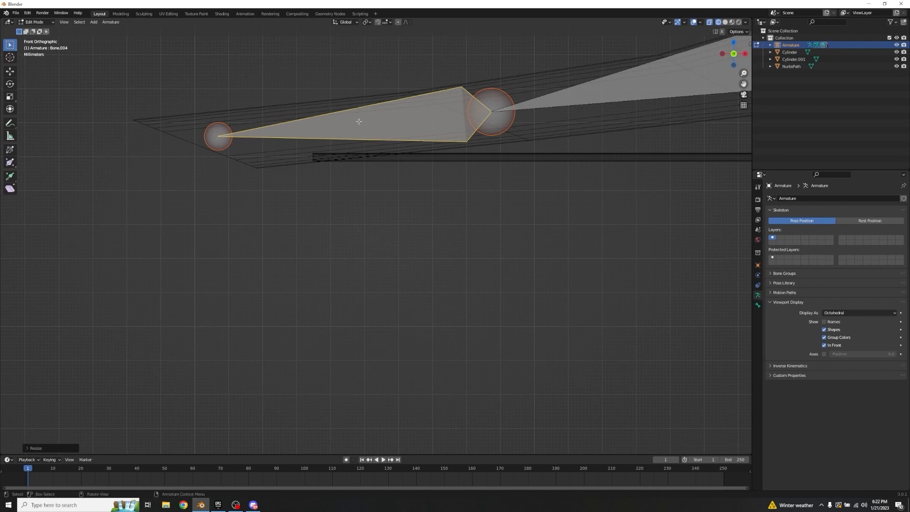
Step: Select all five bones of the limb chain and duplicate them, placing the copy towards the opposite limb
{"action": "scroll", "coordinate": [431, 120], "scroll_direction": "down", "scroll_amount": 3}
{"action": "scroll", "coordinate": [459, 154], "scroll_direction": "down", "scroll_amount": 2}
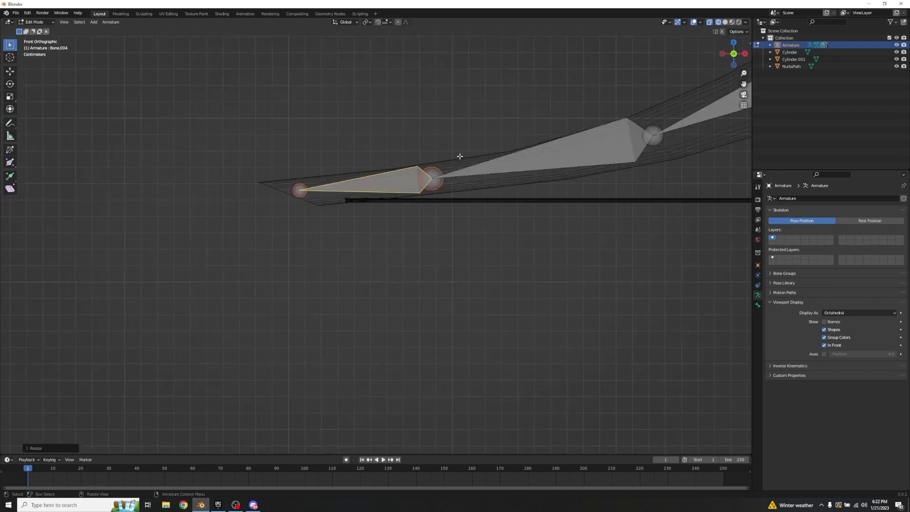
{"action": "scroll", "coordinate": [452, 147], "scroll_direction": "down", "scroll_amount": 4}
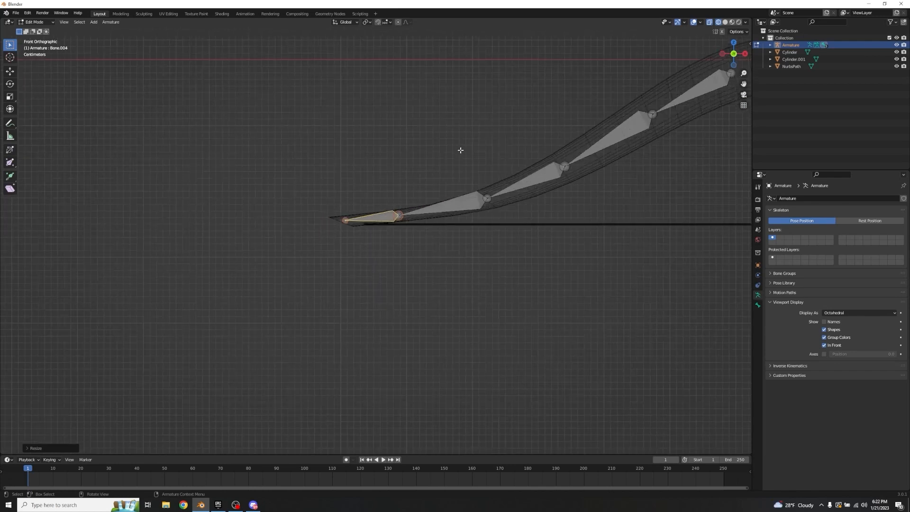
{"action": "left_click_drag", "start_coordinate": [595, 118], "coordinate": [337, 308]}
{"action": "scroll", "coordinate": [427, 299], "scroll_direction": "down", "scroll_amount": 3}
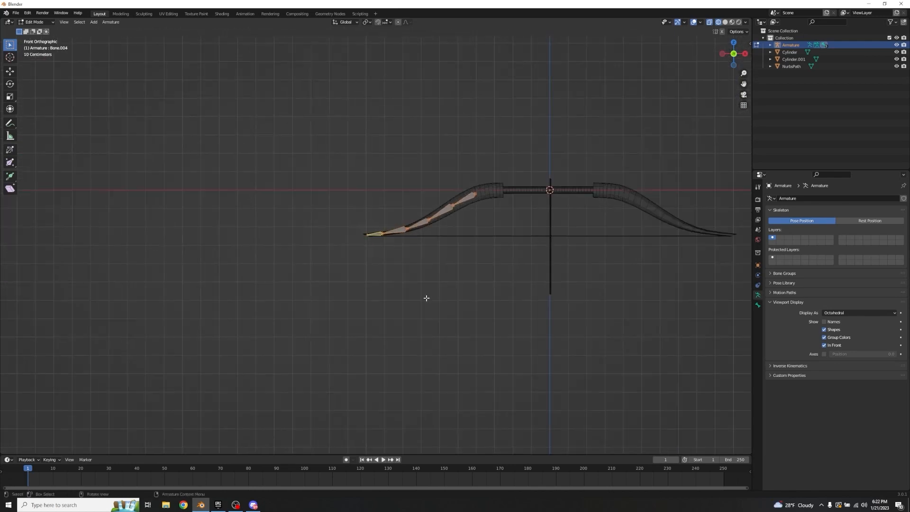
{"action": "middle_click_drag", "start_coordinate": [427, 298], "coordinate": [384, 303]}
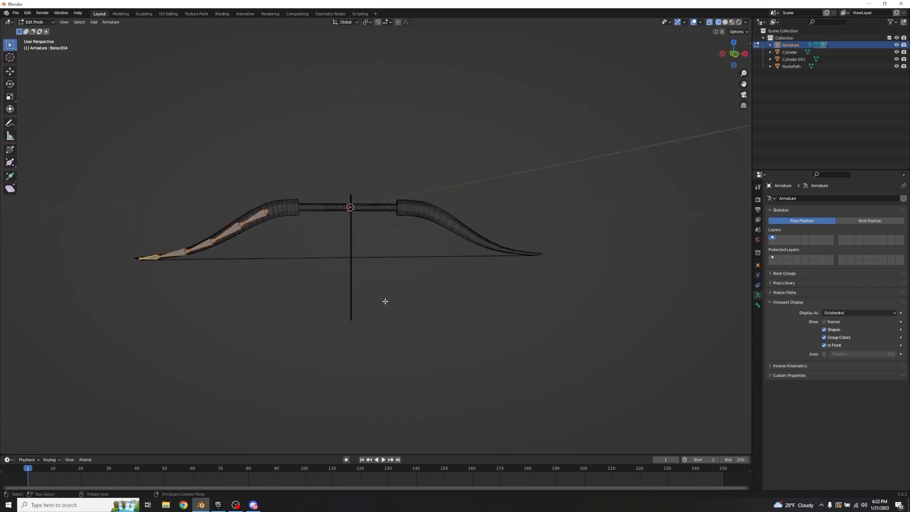
{"action": "key", "text": "g"}
{"action": "left_click", "coordinate": [530, 295]}
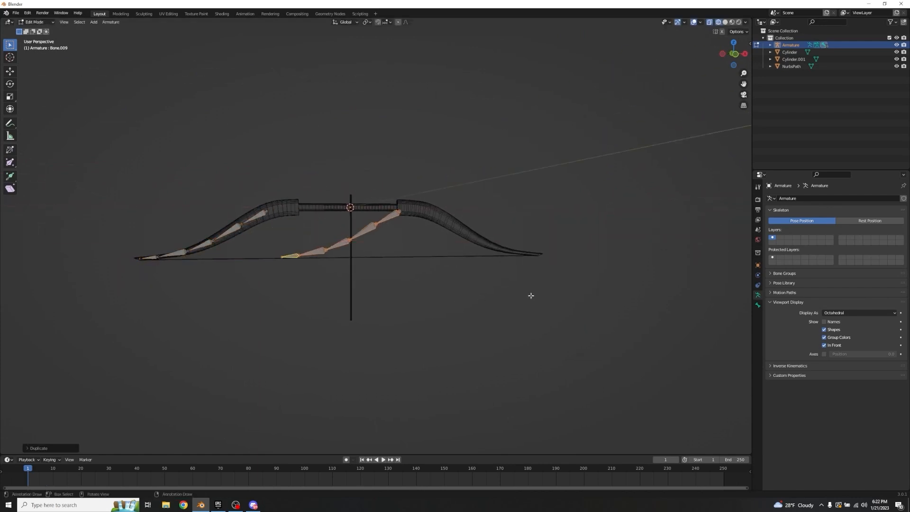
Step: Rotate the duplicated bone chain 180 degrees about Z and move it along X into the opposite limb
{"action": "type", "text": "r"}
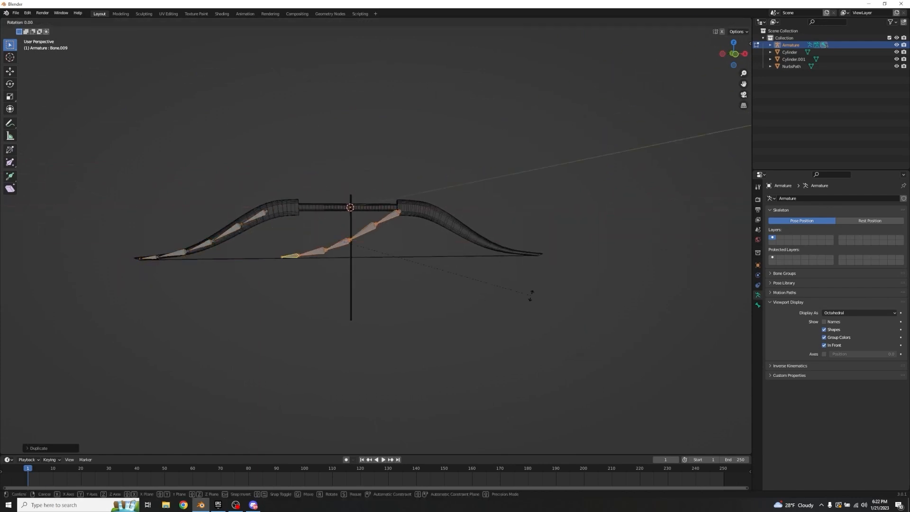
{"action": "type", "text": "z180"}
{"action": "key", "text": "Return"}
{"action": "middle_click_drag", "start_coordinate": [531, 295], "coordinate": [419, 196]}
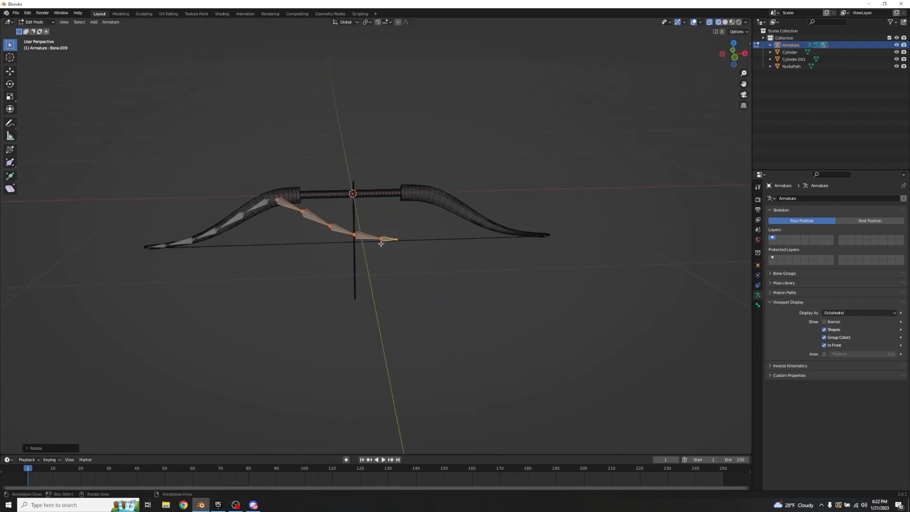
{"action": "key", "text": "g"}
{"action": "key", "text": "x"}
{"action": "left_click", "coordinate": [473, 253]}
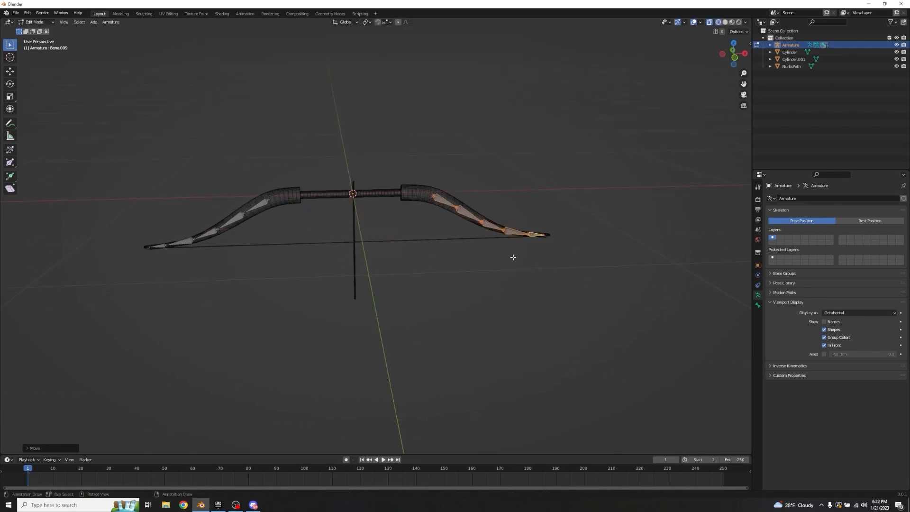
Step: Nudge the duplicated chain along X so its bones line up with the opposite limb and its tip
{"action": "middle_click_drag", "start_coordinate": [513, 256], "coordinate": [455, 214], "text": "shift"}
{"action": "scroll", "coordinate": [456, 215], "scroll_direction": "up", "scroll_amount": 2}
{"action": "scroll", "coordinate": [456, 214], "scroll_direction": "up", "scroll_amount": 4}
{"action": "middle_click_drag", "start_coordinate": [476, 167], "coordinate": [435, 211], "text": "shift"}
{"action": "scroll", "coordinate": [435, 212], "scroll_direction": "up", "scroll_amount": 3}
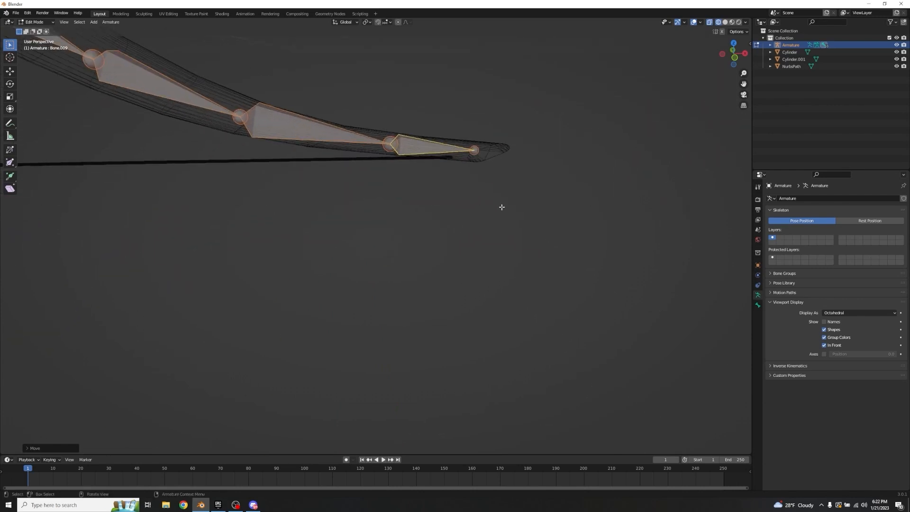
{"action": "mouse_move", "coordinate": [501, 207]}
{"action": "middle_mouse_down"}
{"action": "mouse_move", "coordinate": [570, 212]}
{"action": "mouse_move", "coordinate": [507, 200]}
{"action": "middle_mouse_up"}
{"action": "key", "text": "g"}
{"action": "key", "text": "x"}
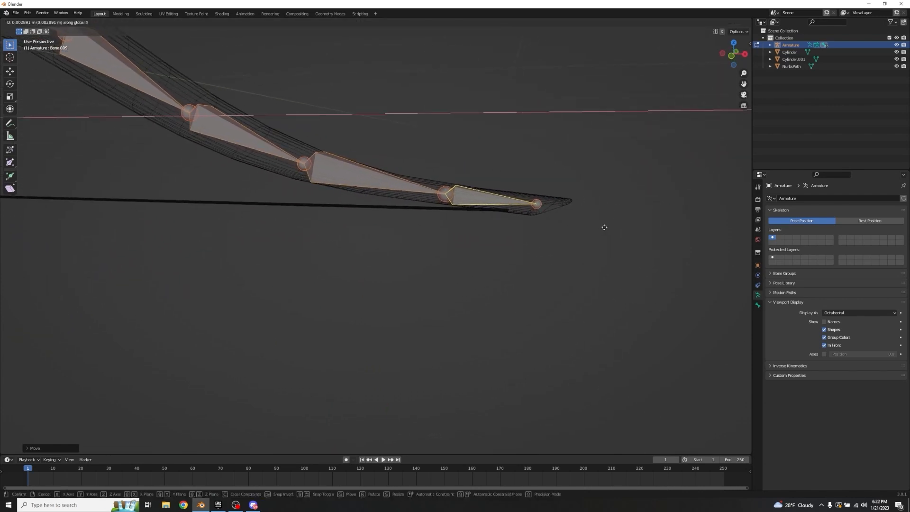
{"action": "left_click", "coordinate": [609, 226]}
{"action": "middle_click_drag", "start_coordinate": [609, 226], "coordinate": [321, 95], "text": "shift"}
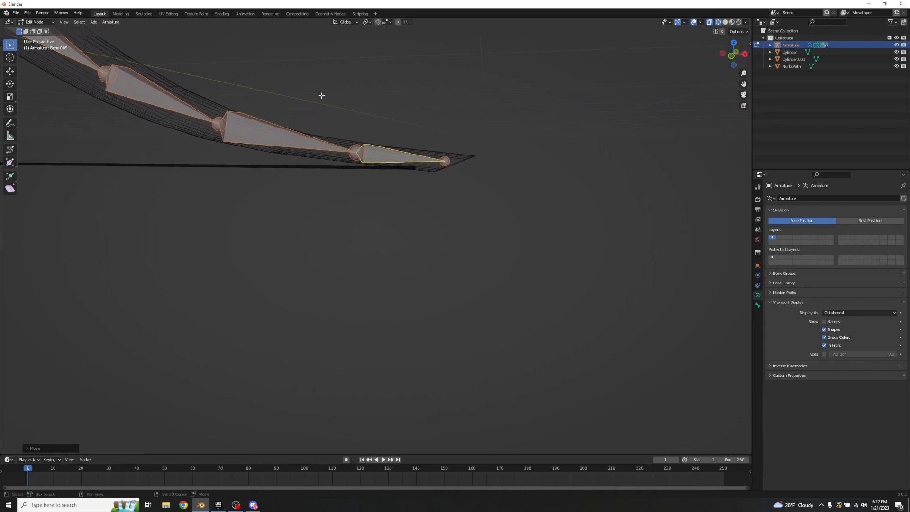
{"action": "scroll", "coordinate": [462, 167], "scroll_direction": "up", "scroll_amount": 2}
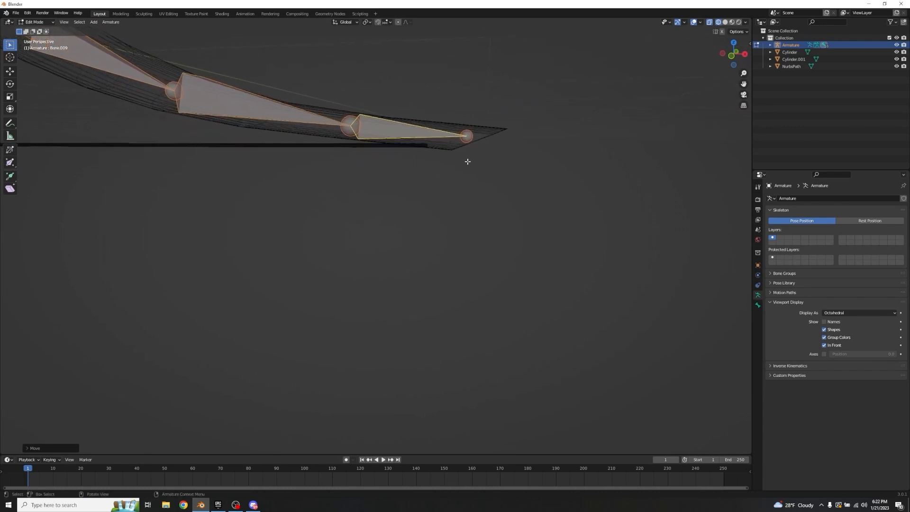
Step: Select the outermost bones at both limb tips together
{"action": "scroll", "coordinate": [467, 162], "scroll_direction": "down", "scroll_amount": 8}
{"action": "middle_click_drag", "start_coordinate": [85, 229], "coordinate": [369, 212], "text": "shift"}
{"action": "scroll", "coordinate": [372, 212], "scroll_direction": "up", "scroll_amount": 2}
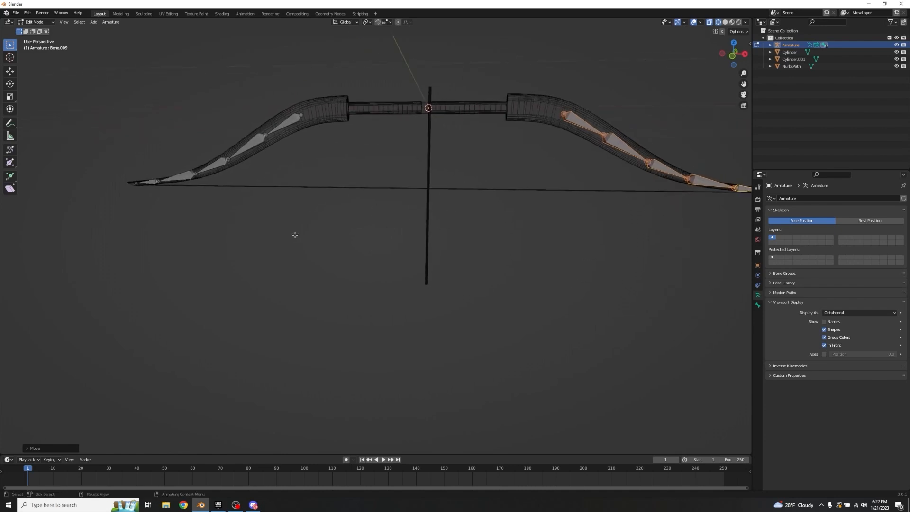
{"action": "scroll", "coordinate": [295, 235], "scroll_direction": "down", "scroll_amount": 3}
{"action": "key", "text": "ctrl+z"}
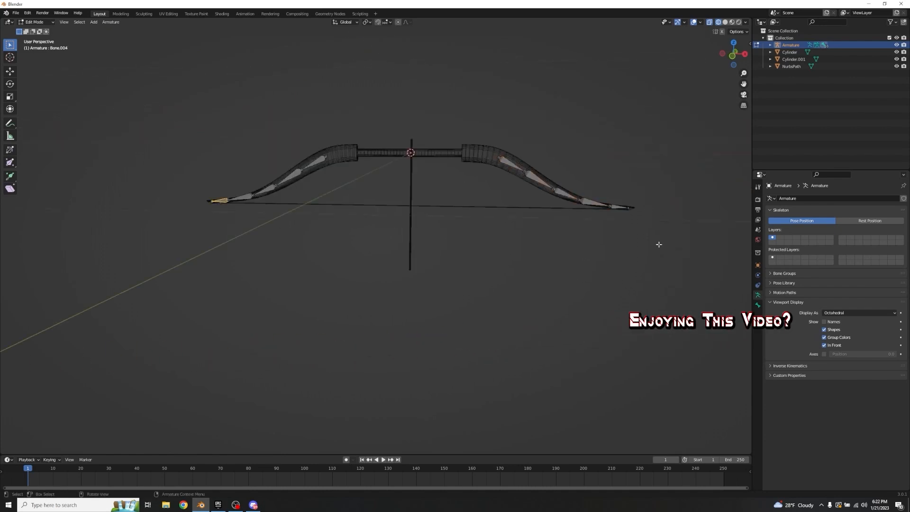
{"action": "left_click", "coordinate": [621, 207], "text": "shift"}
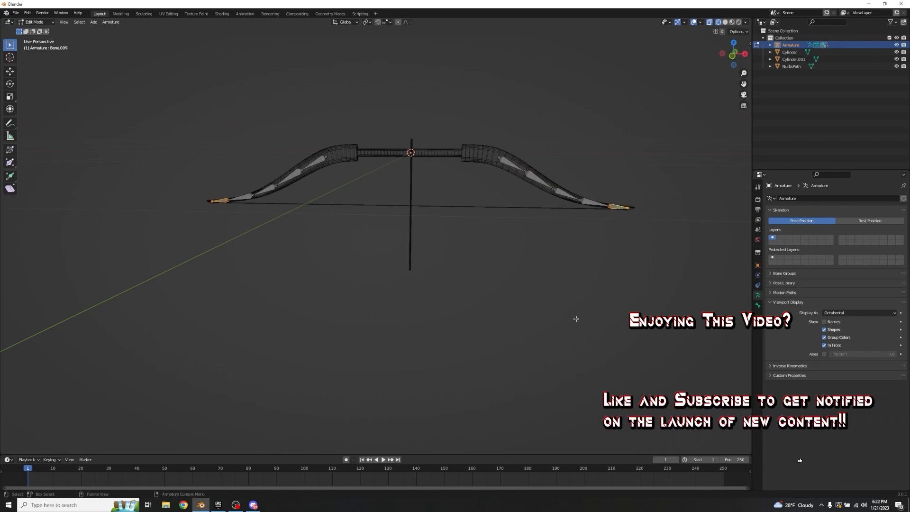
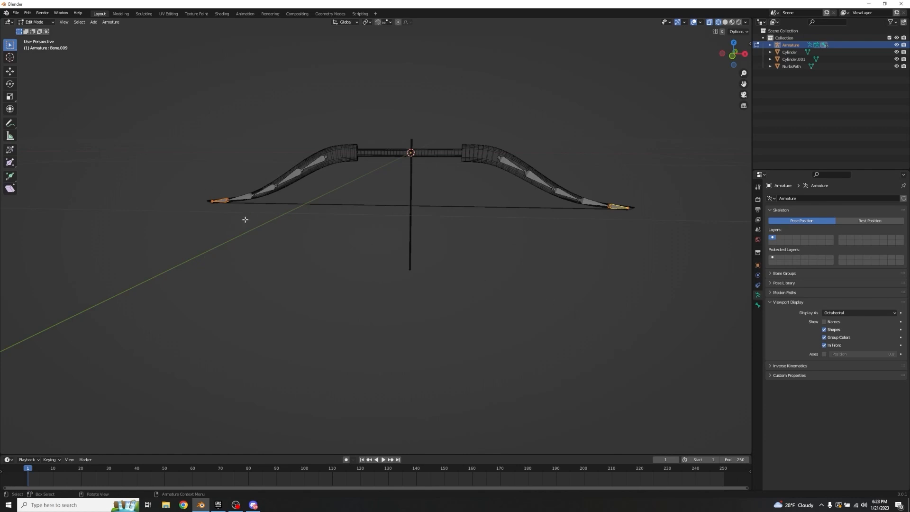
Step: Duplicate the outermost bones at both limb tips downward along Z and clear the parent of the copies
{"action": "left_click", "coordinate": [227, 258]}
{"action": "left_click", "coordinate": [220, 202]}
{"action": "left_click", "coordinate": [622, 208], "text": "shift"}
{"action": "key", "text": "shift+d"}
{"action": "key", "text": "z"}
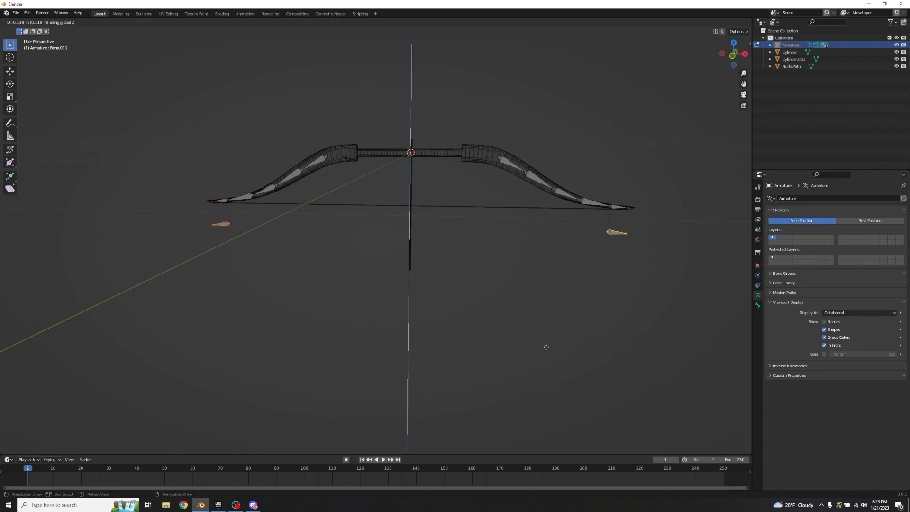
{"action": "left_click", "coordinate": [546, 347]}
{"action": "key", "text": "alt+p"}
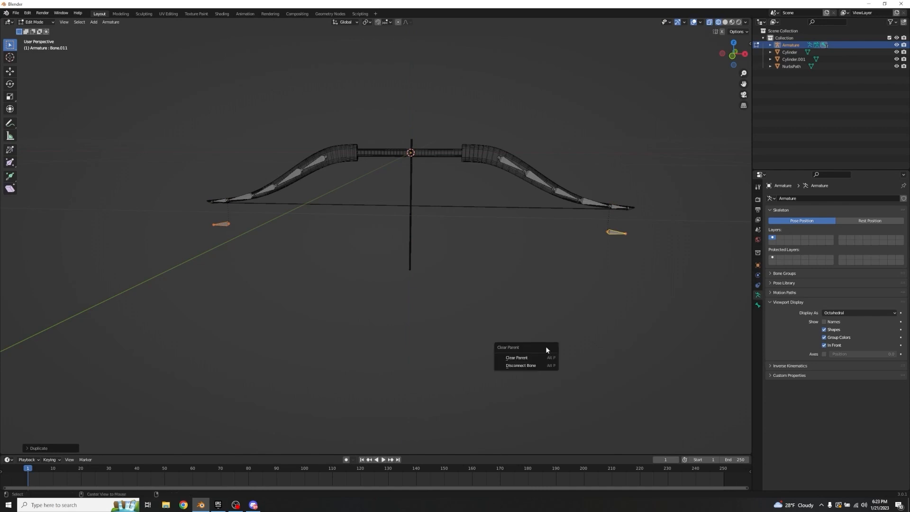
{"action": "left_click", "coordinate": [516, 359]}
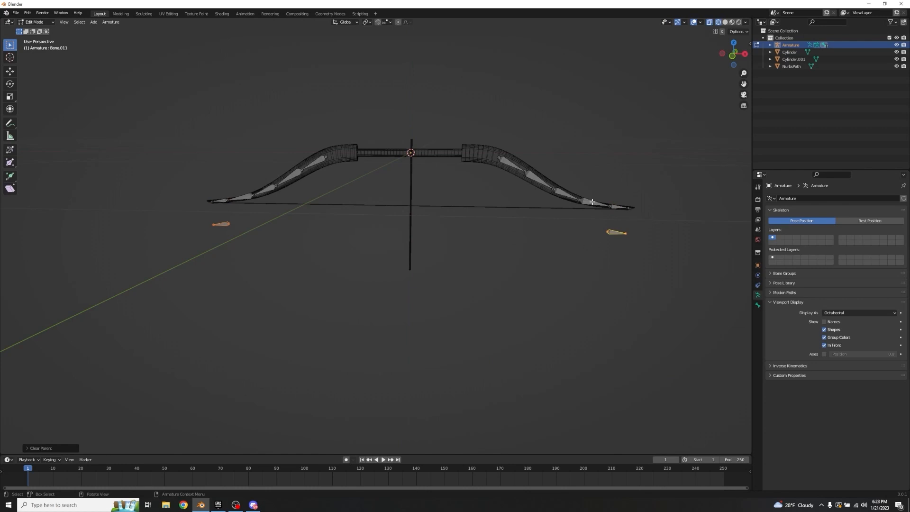
Step: Extrude a bone straight down along Z from the grip-side joint of the left limb chain
{"action": "left_click", "coordinate": [327, 157]}
{"action": "middle_click_drag", "start_coordinate": [353, 206], "coordinate": [337, 168]}
{"action": "scroll", "coordinate": [294, 187], "scroll_direction": "up", "scroll_amount": 2}
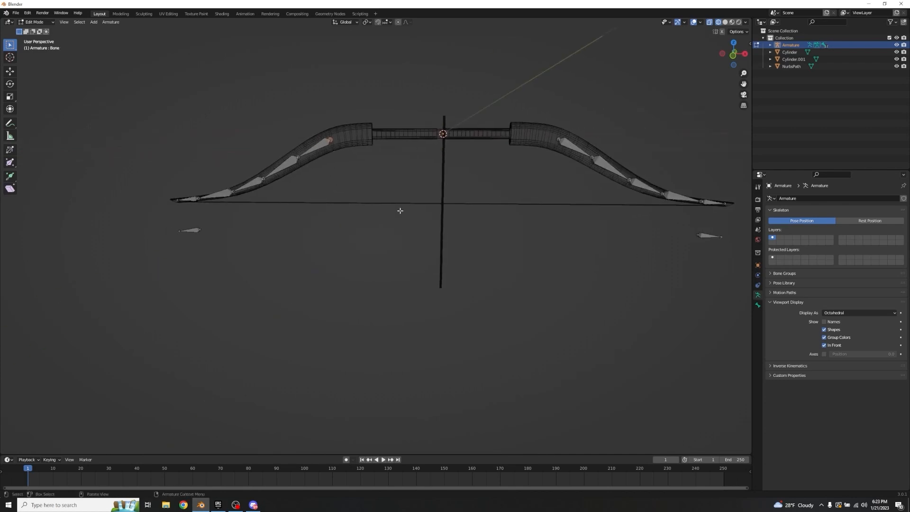
{"action": "key", "text": "e"}
{"action": "key", "text": "z"}
{"action": "left_click", "coordinate": [401, 257]}
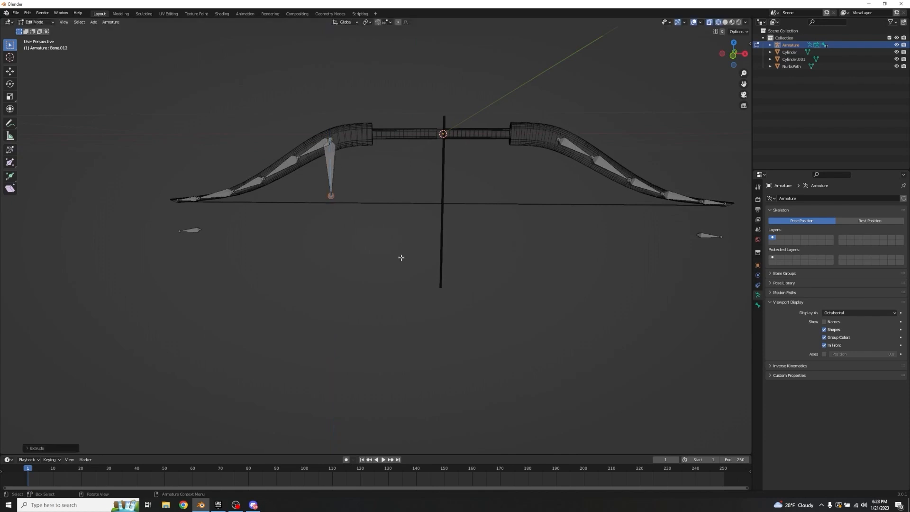
Step: Clear the extruded bone's parent and move the bone to the middle of the string beside the arrow shaft
{"action": "left_click", "coordinate": [329, 164]}
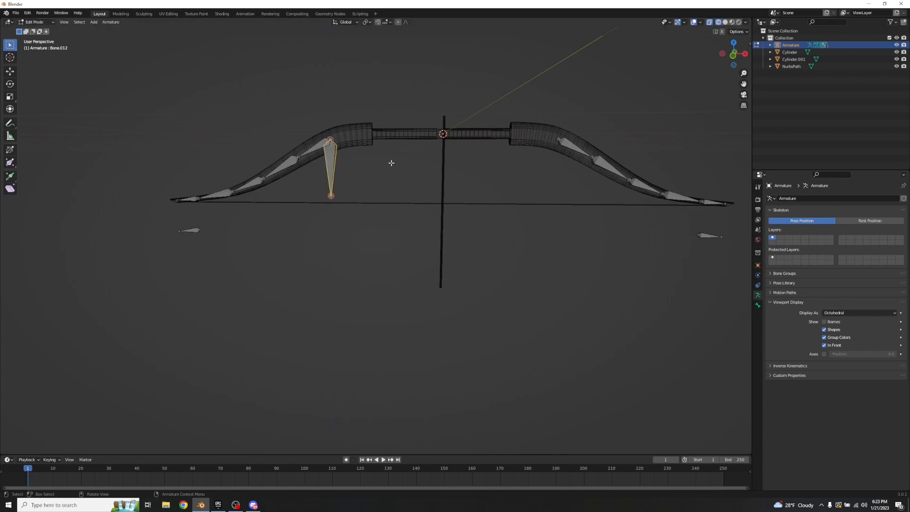
{"action": "key", "text": "alt+p"}
{"action": "left_click", "coordinate": [377, 175]}
{"action": "key", "text": "g"}
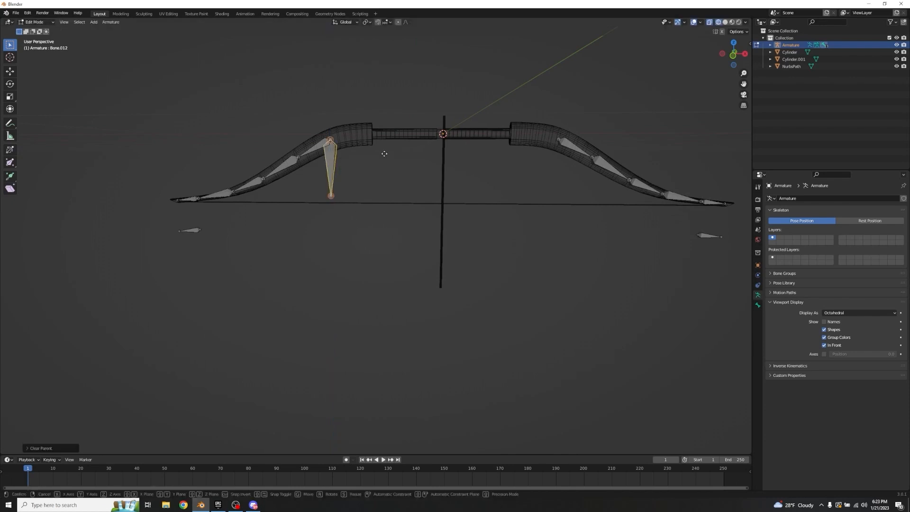
{"action": "key", "text": "x"}
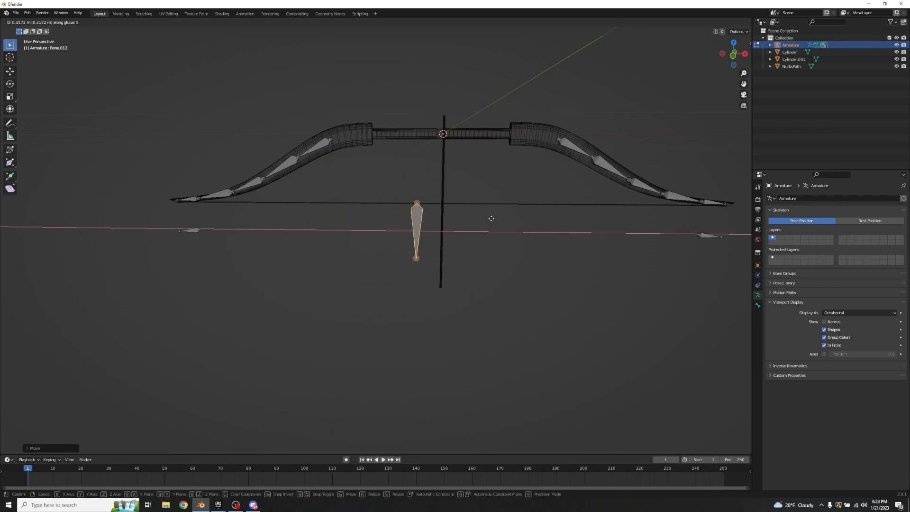
{"action": "left_click", "coordinate": [514, 212]}
Step: Fine-tune the string bone along X and Z so it lines up with the arrow shaft just below the string
{"action": "scroll", "coordinate": [474, 223], "scroll_direction": "up", "scroll_amount": 3}
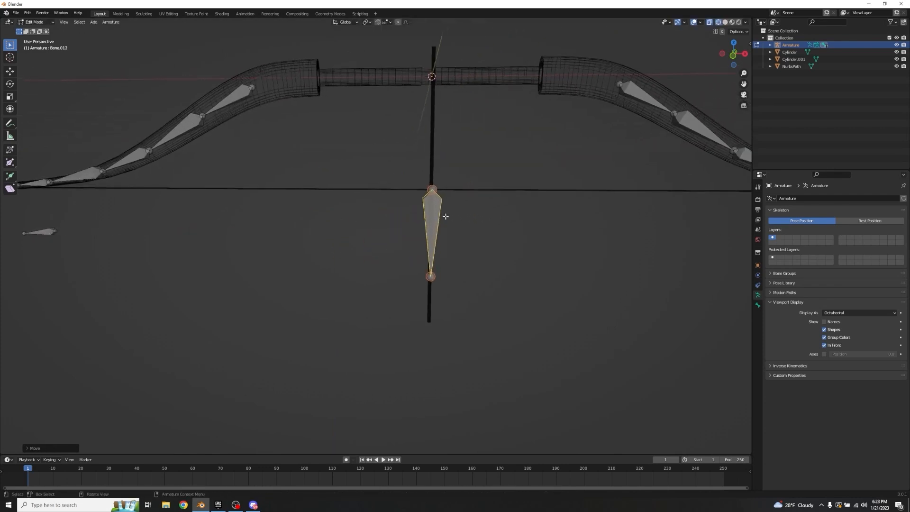
{"action": "scroll", "coordinate": [474, 194], "scroll_direction": "up", "scroll_amount": 8}
{"action": "key", "text": "g"}
{"action": "key", "text": "x"}
{"action": "left_click", "coordinate": [513, 173]}
{"action": "scroll", "coordinate": [523, 179], "scroll_direction": "up", "scroll_amount": 1}
{"action": "middle_click_drag", "start_coordinate": [526, 180], "coordinate": [356, 219], "text": "shift"}
{"action": "key", "text": "g"}
{"action": "key", "text": "x"}
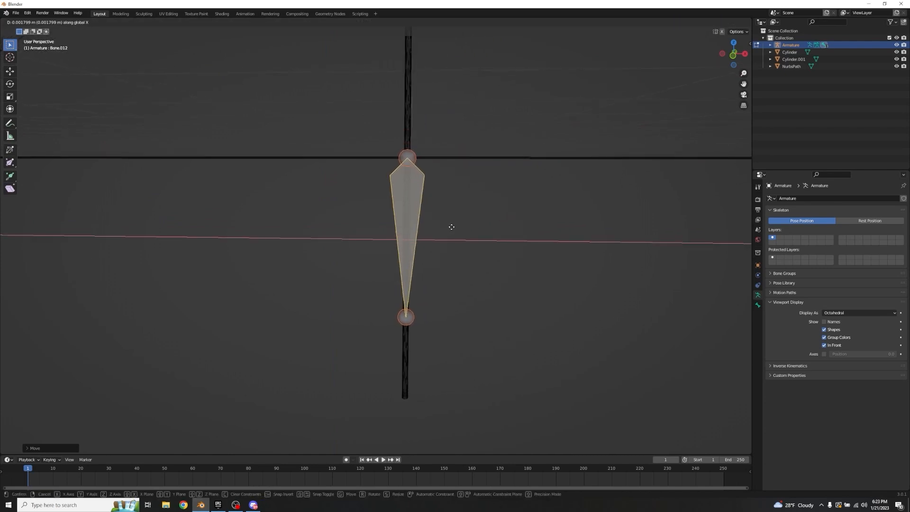
{"action": "key", "text": "x"}
{"action": "key", "text": "z"}
{"action": "left_click", "coordinate": [453, 236]}
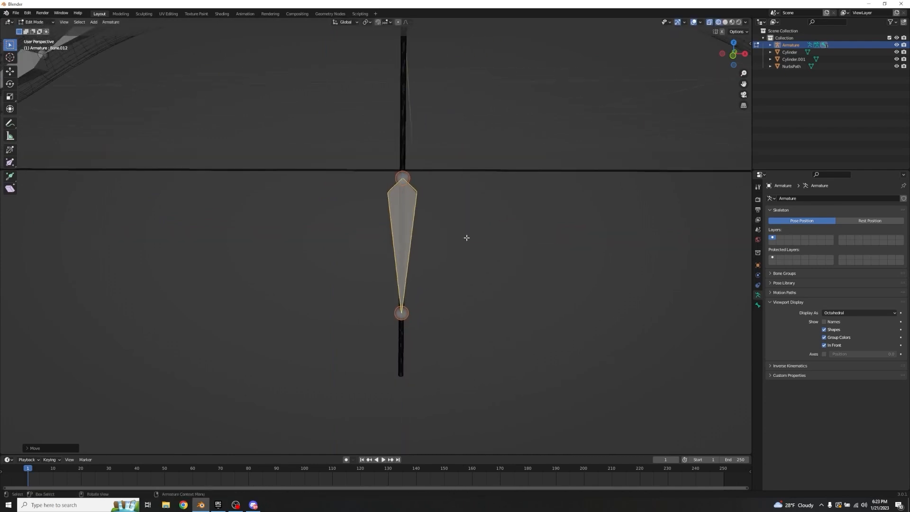
{"action": "left_click", "coordinate": [465, 239]}
Step: Rename the bone nearest the grip in the left limb chain as Top1
{"action": "scroll", "coordinate": [420, 194], "scroll_direction": "down", "scroll_amount": 5}
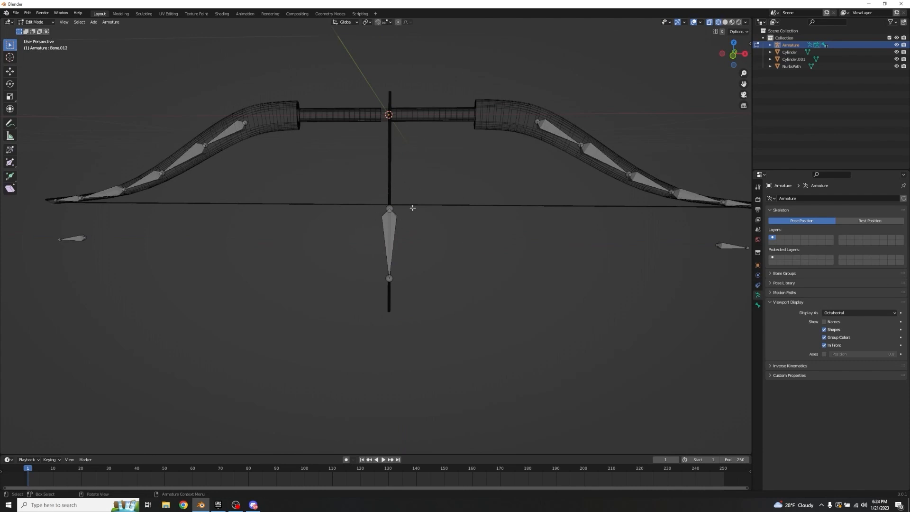
{"action": "scroll", "coordinate": [412, 208], "scroll_direction": "down", "scroll_amount": 1}
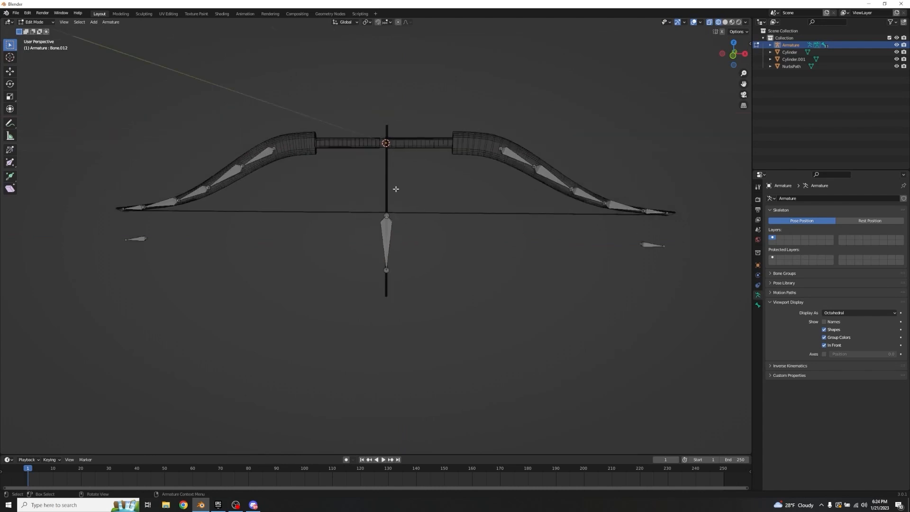
{"action": "middle_click_drag", "start_coordinate": [335, 181], "coordinate": [443, 173]}
{"action": "left_click", "coordinate": [327, 133]}
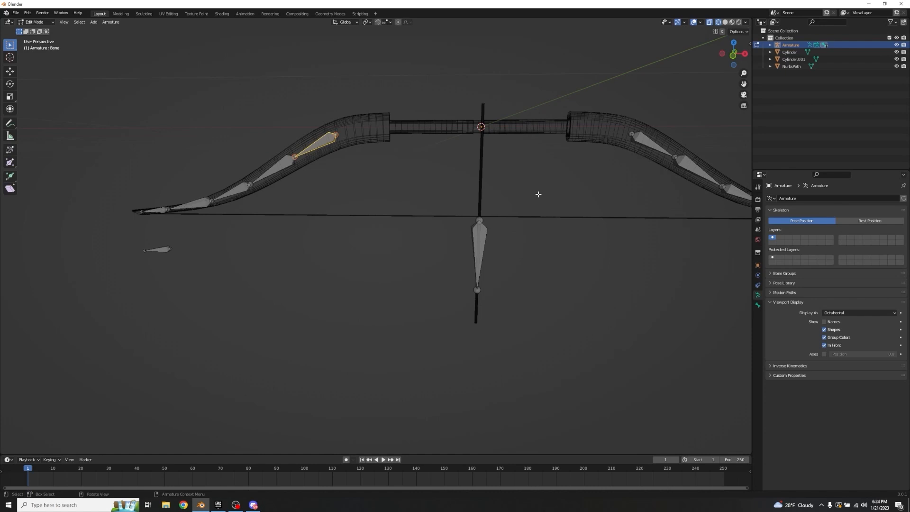
{"action": "key", "text": "ctrl+Tab"}
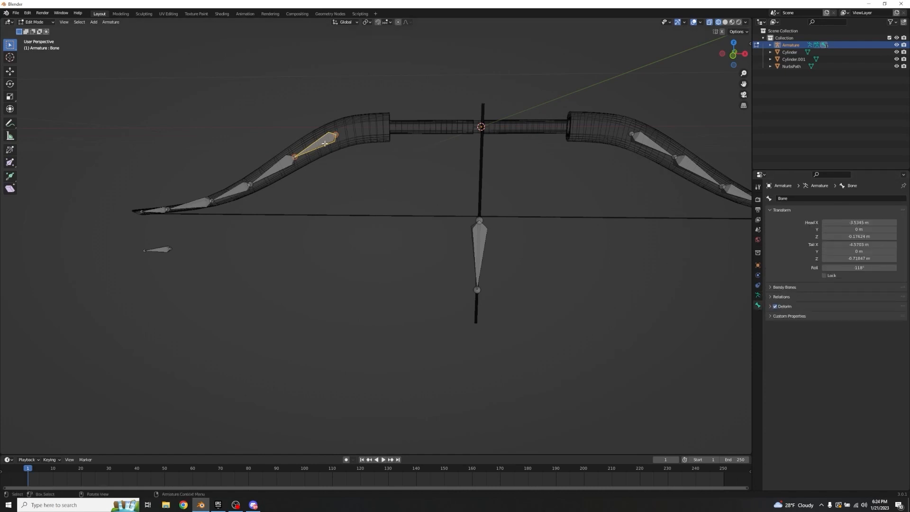
{"action": "left_click", "coordinate": [780, 198]}
{"action": "left_click", "coordinate": [758, 307]}
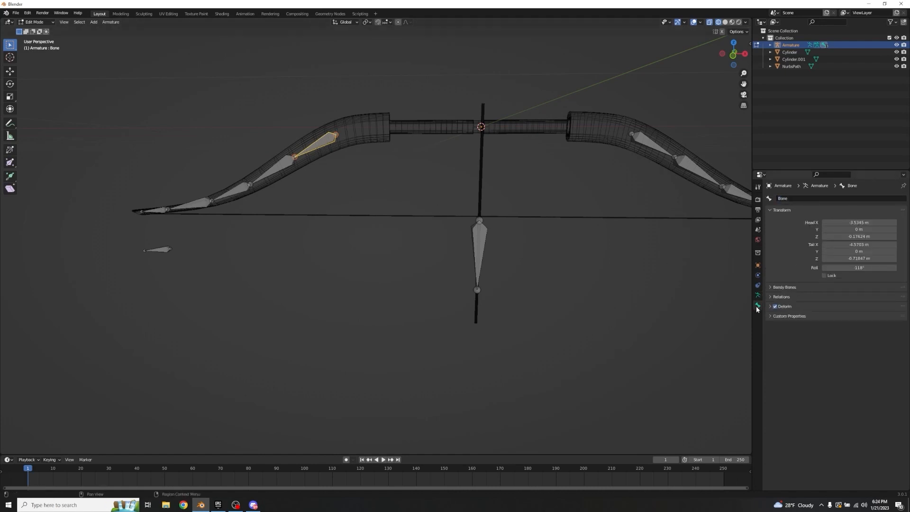
{"action": "left_click", "coordinate": [791, 198]}
{"action": "type", "text": "Top"}
{"action": "left_click", "coordinate": [797, 198]}
Step: Rename the remaining four left-limb bones in order towards the tip as Top2 through Top5
{"action": "left_click", "coordinate": [278, 166]}
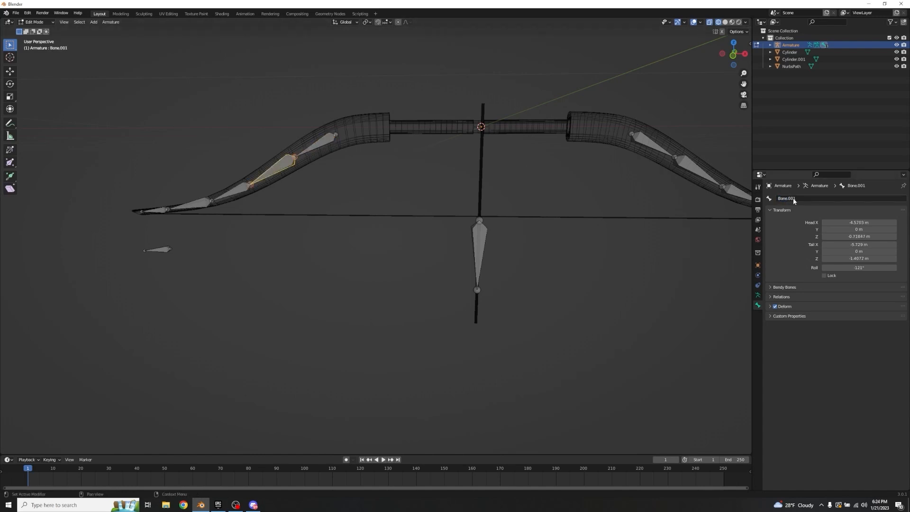
{"action": "left_click", "coordinate": [231, 193]}
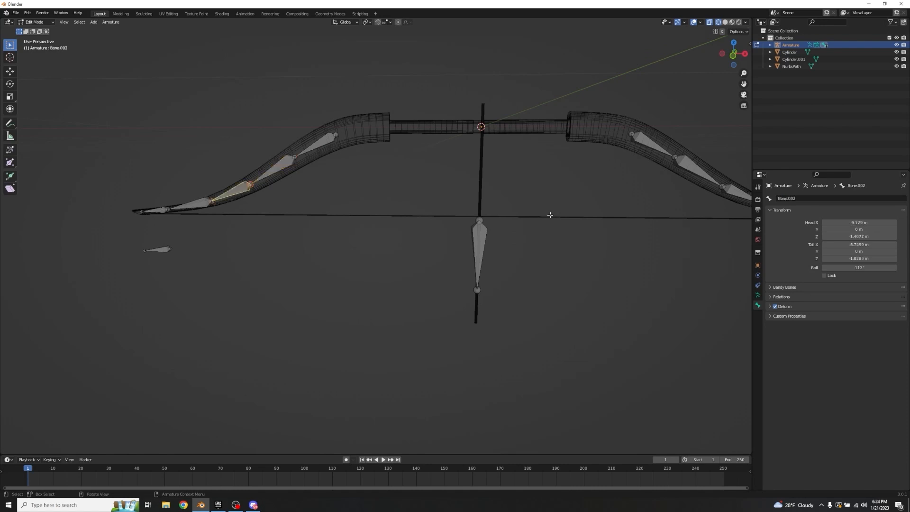
{"action": "left_click", "coordinate": [190, 204]}
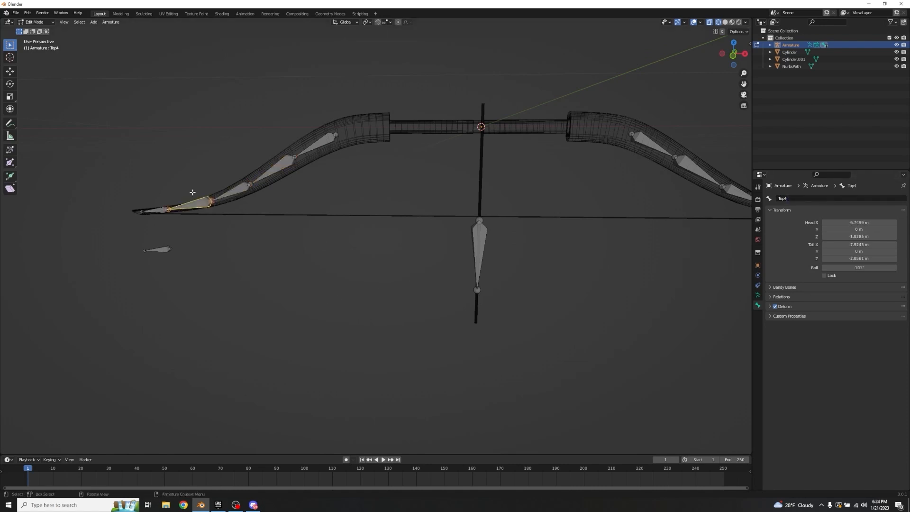
{"action": "left_click", "coordinate": [158, 210]}
Step: Rename the bone nearest the grip in the right limb chain as Bottom1
{"action": "middle_click_drag", "start_coordinate": [631, 175], "coordinate": [556, 175], "text": "shift"}
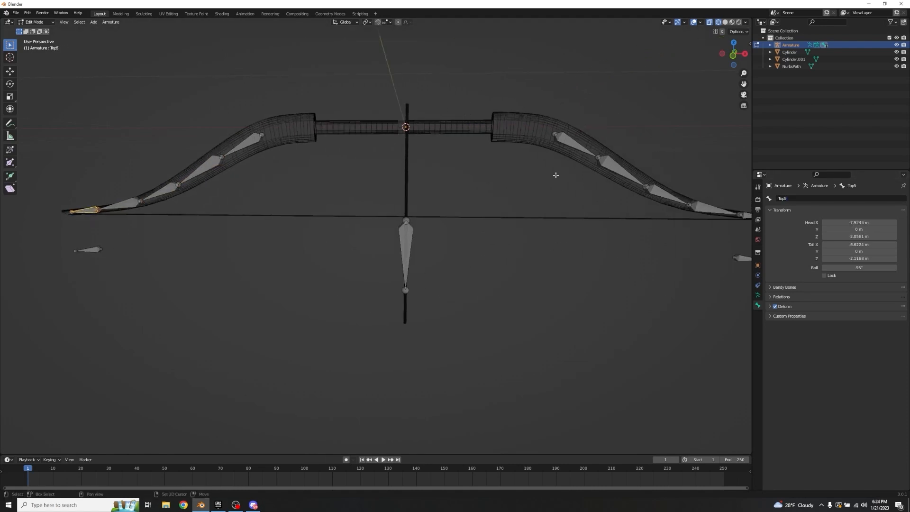
{"action": "left_click", "coordinate": [575, 145]}
{"action": "left_click", "coordinate": [803, 198]}
{"action": "type", "text": "B"}
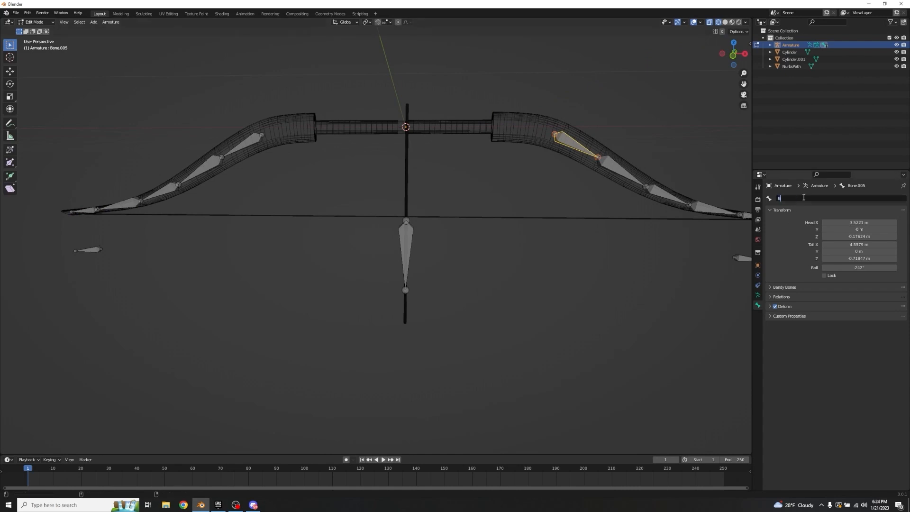
{"action": "type", "text": "ottom1"}
Step: Rename the remaining four right-limb bones in order towards the tip as Bottom2 through Bottom5
{"action": "left_click", "coordinate": [612, 170]}
{"action": "left_click", "coordinate": [663, 196]}
{"action": "left_click", "coordinate": [806, 198]}
{"action": "type", "text": "Bottom4"}
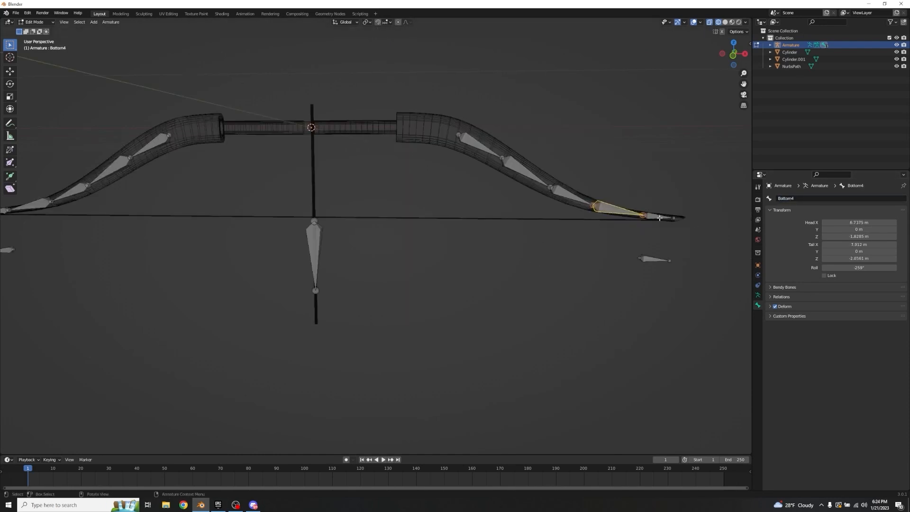
{"action": "left_click", "coordinate": [660, 218]}
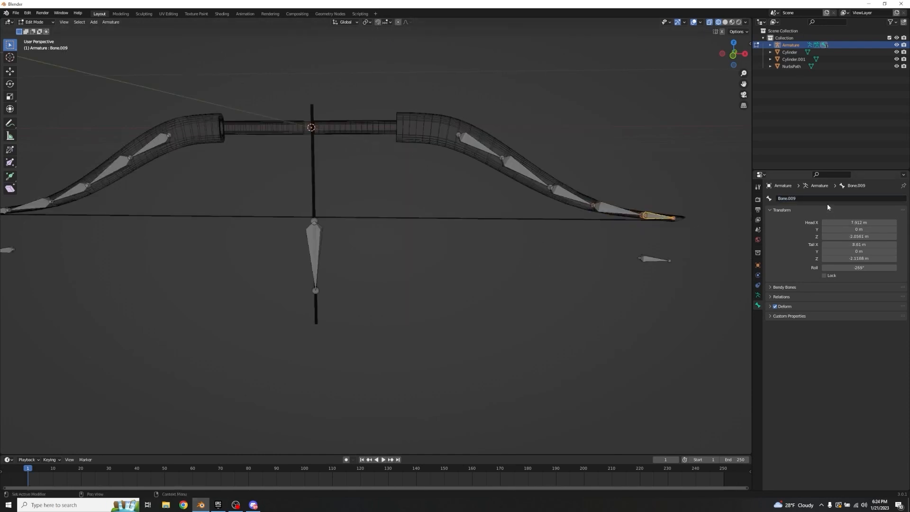
{"action": "left_click", "coordinate": [815, 198]}
{"action": "type", "text": "Bottom5"}
{"action": "key", "text": "Return"}
Step: Rename the detached bone below the left limb tip as TopIK and the one below the right tip as BottomIK
{"action": "middle_click_drag", "start_coordinate": [471, 311], "coordinate": [548, 297], "text": "shift"}
{"action": "left_click", "coordinate": [53, 243]}
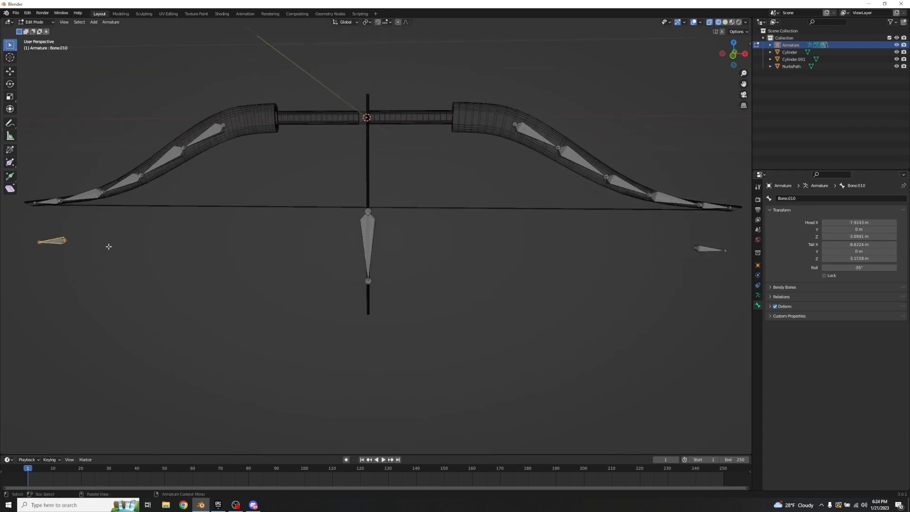
{"action": "left_click", "coordinate": [816, 198]}
{"action": "type", "text": "TopIK"}
{"action": "key", "text": "Return"}
{"action": "left_click", "coordinate": [710, 249]}
{"action": "left_click", "coordinate": [805, 198]}
{"action": "type", "text": "Bottom"}
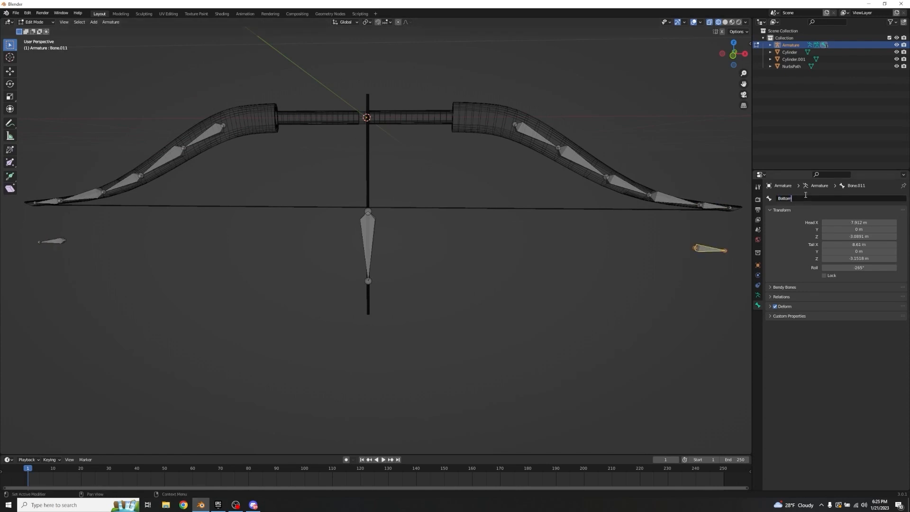
{"action": "type", "text": "IK"}
{"action": "key", "text": "Return"}
Step: Rename the bone at the middle of the string as StringPull
{"action": "left_click", "coordinate": [367, 229]}
{"action": "left_click", "coordinate": [799, 198]}
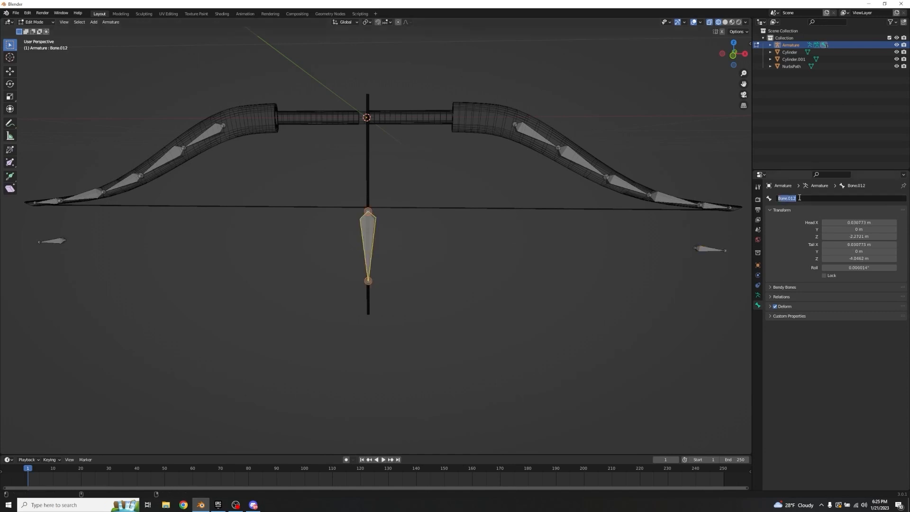
{"action": "type", "text": "StringPull"}
{"action": "key", "text": "Return"}
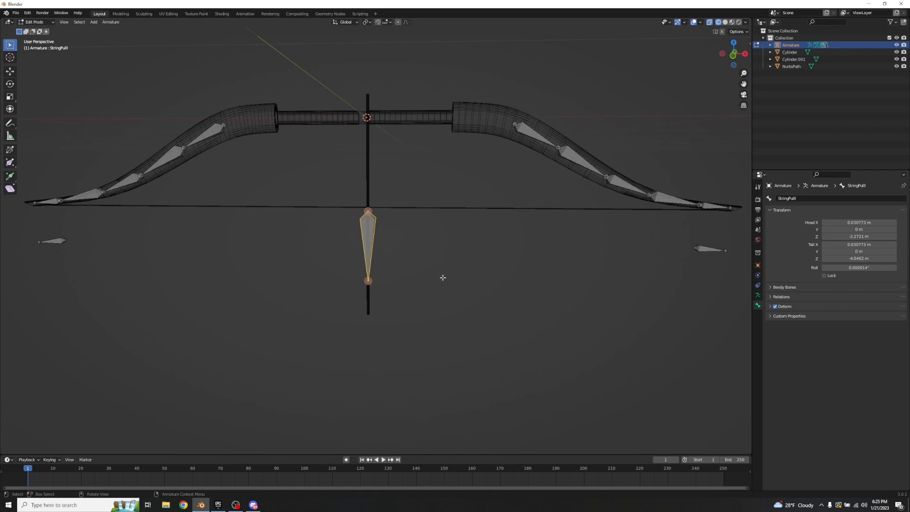
Step: Return to Object Mode, deselect the armature, and display the viewport in solid shading with X-ray off
{"action": "key", "text": "Tab"}
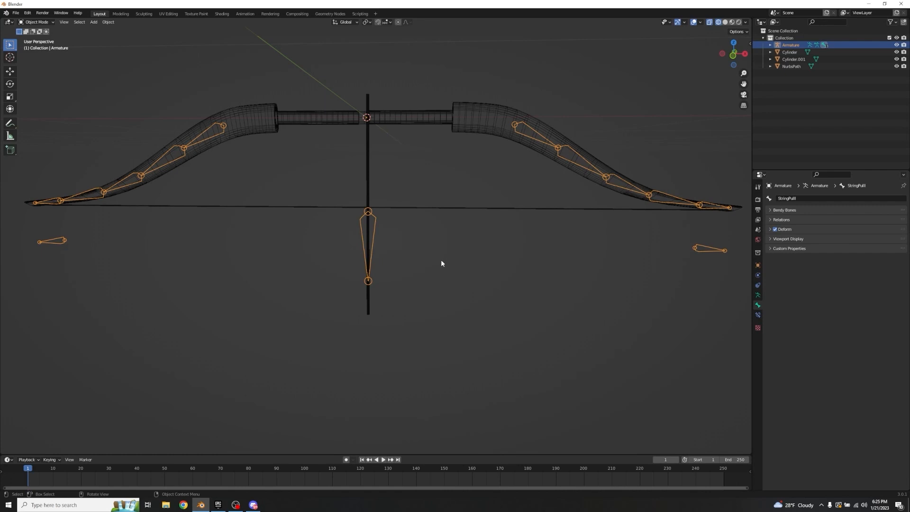
{"action": "left_click", "coordinate": [441, 260]}
{"action": "left_click", "coordinate": [709, 22]}
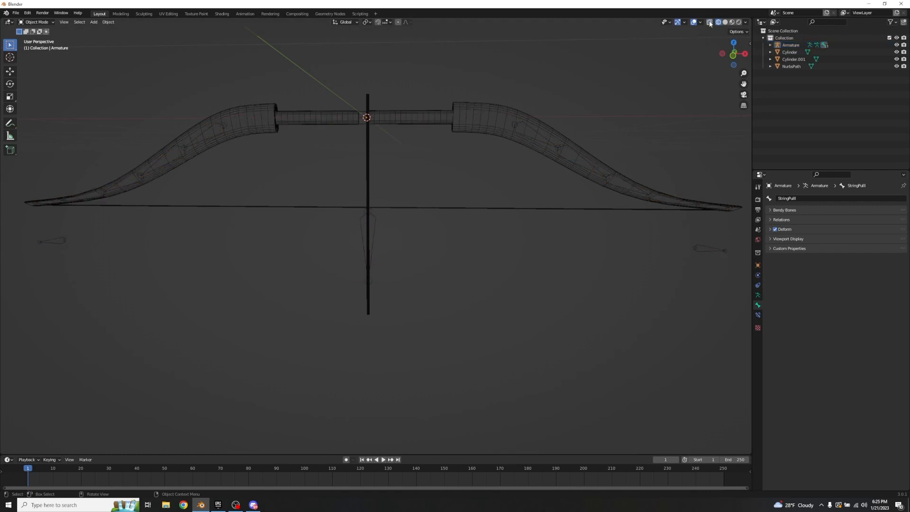
{"action": "left_click", "coordinate": [726, 22]}
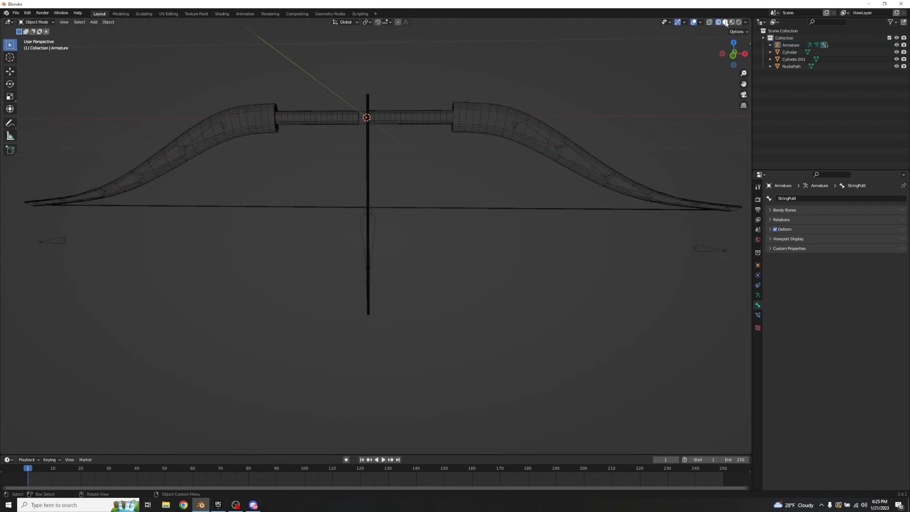
Step: Inspect the bow mesh's vertex groups in Edit Mode with the group list enlarged, then return to Object Mode
{"action": "left_click", "coordinate": [475, 114]}
{"action": "key", "text": "Tab"}
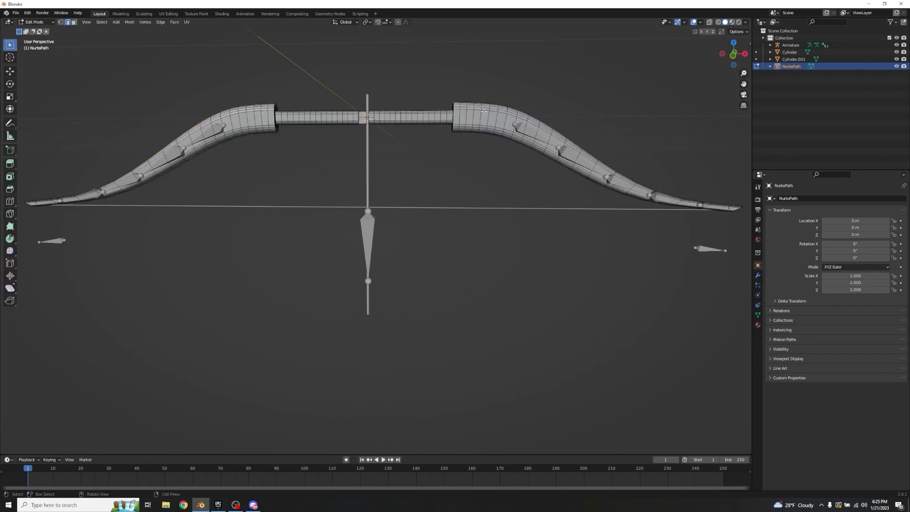
{"action": "left_click", "coordinate": [757, 314]}
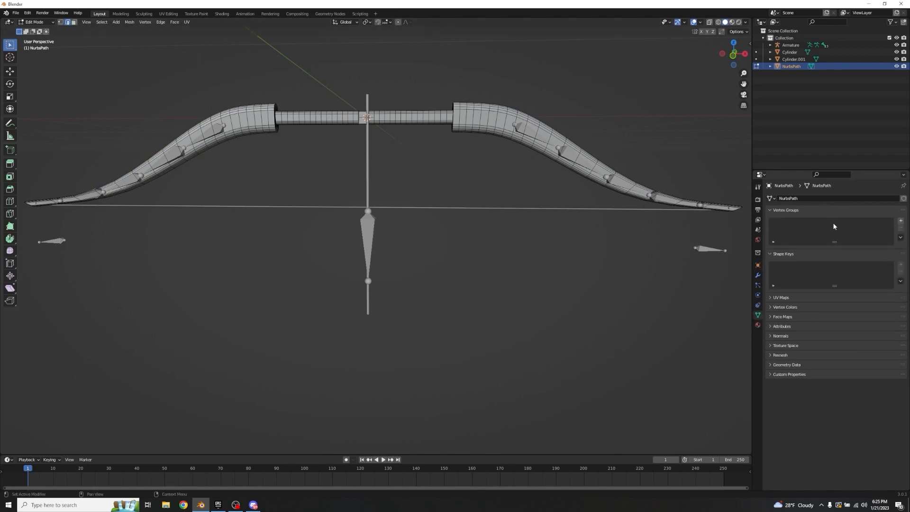
{"action": "left_click_drag", "start_coordinate": [835, 242], "coordinate": [835, 306]}
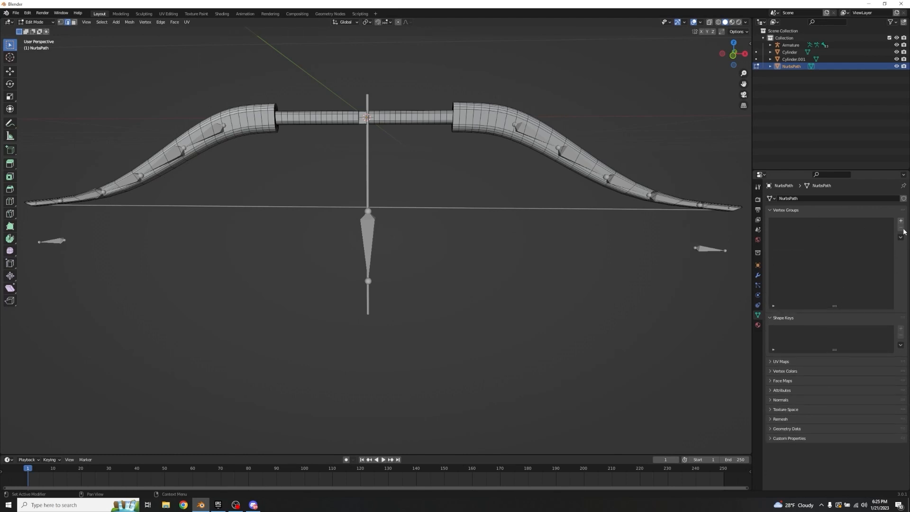
{"action": "key", "text": "Tab"}
Step: Parent the bow mesh to the armature with empty groups, and enlarge the mesh's vertex group list to show every group
{"action": "left_click", "coordinate": [506, 268]}
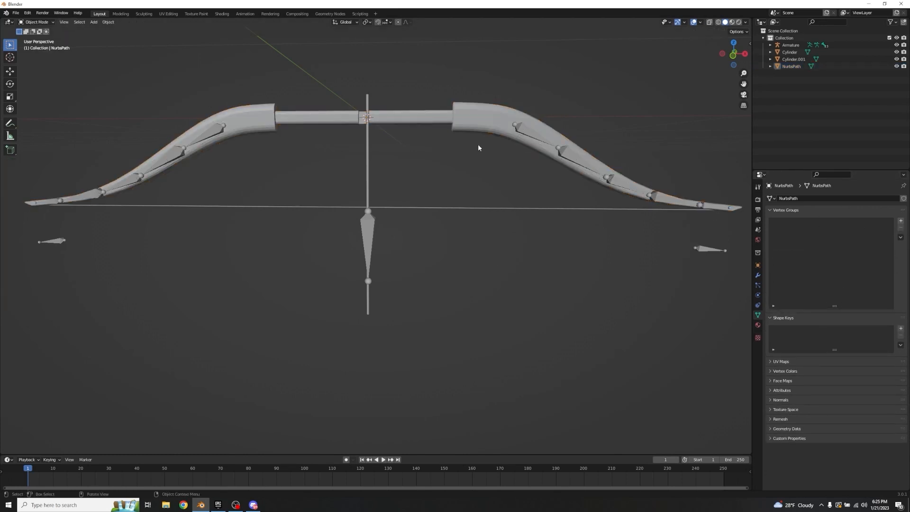
{"action": "left_click", "coordinate": [476, 119]}
{"action": "left_click", "coordinate": [529, 132], "text": "shift"}
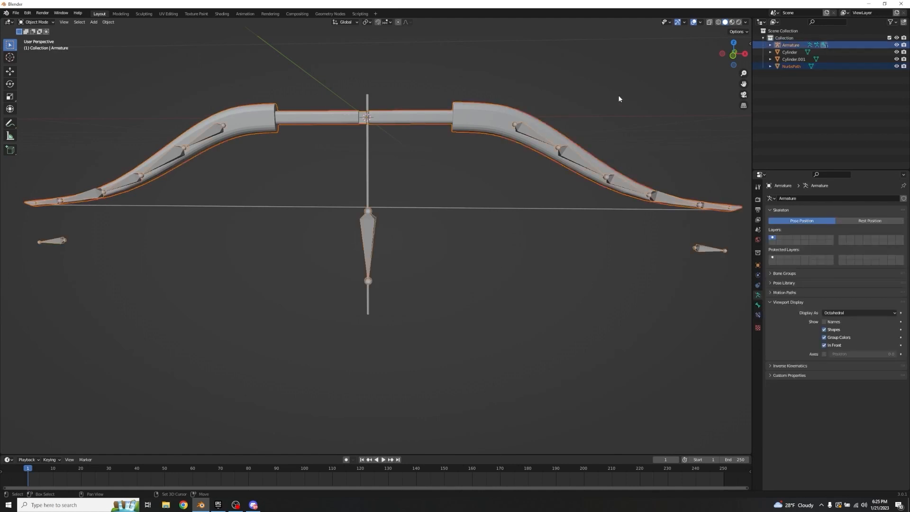
{"action": "key", "text": "ctrl+p"}
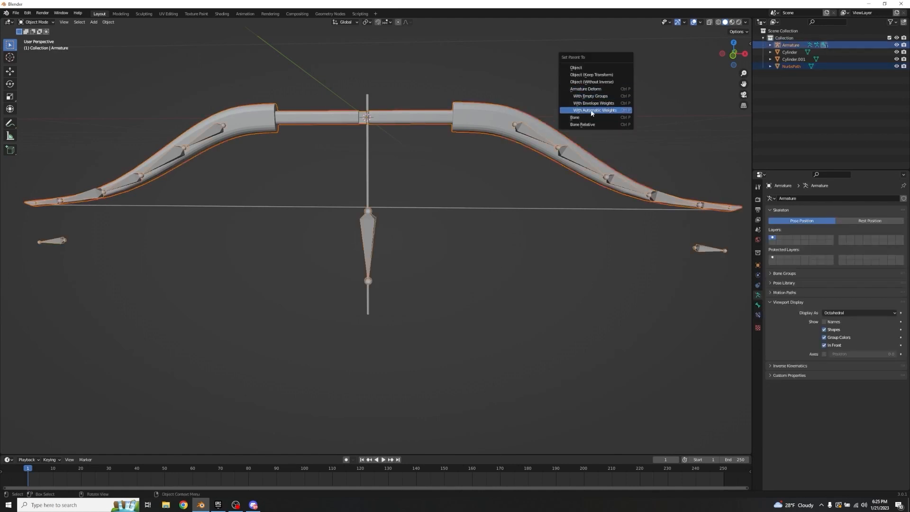
{"action": "left_click", "coordinate": [591, 96]}
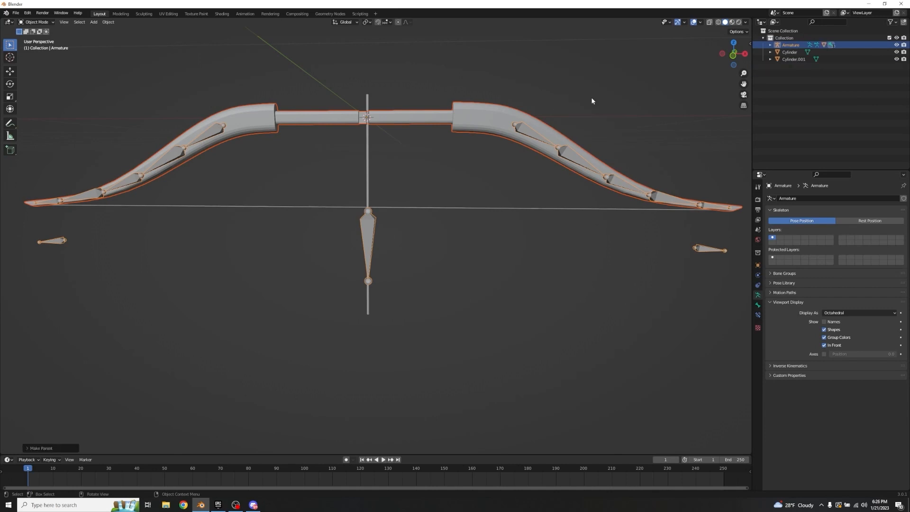
{"action": "left_click", "coordinate": [498, 108]}
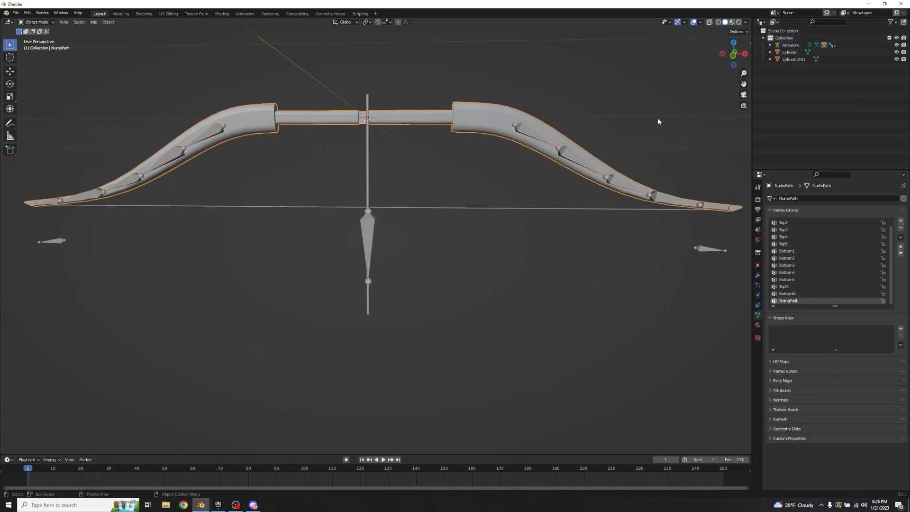
{"action": "left_click_drag", "start_coordinate": [830, 304], "coordinate": [828, 328]}
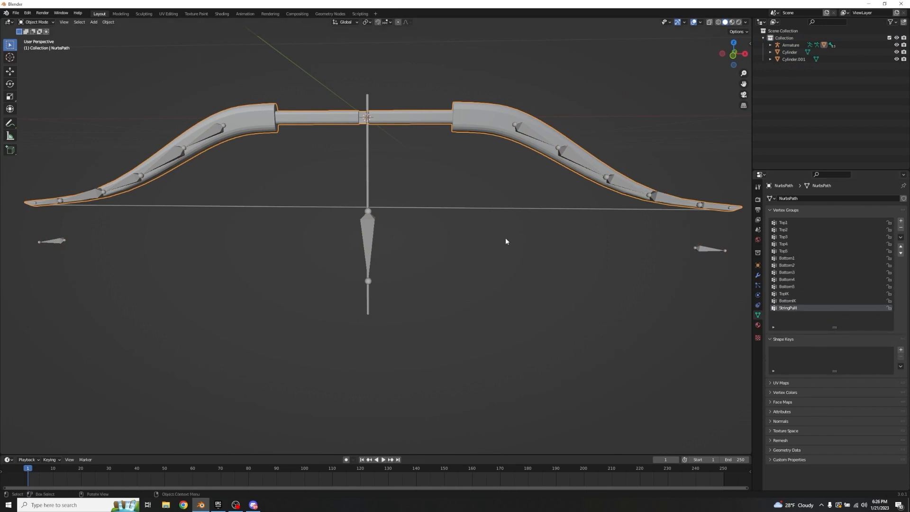
Step: In Edit Mode with face selection, assign the face loops along the right limb's innermost bone to the Bottom1 vertex group
{"action": "key", "text": "Tab"}
{"action": "middle_click_drag", "start_coordinate": [505, 172], "coordinate": [370, 214], "text": "shift"}
{"action": "scroll", "coordinate": [372, 206], "scroll_direction": "up", "scroll_amount": 3}
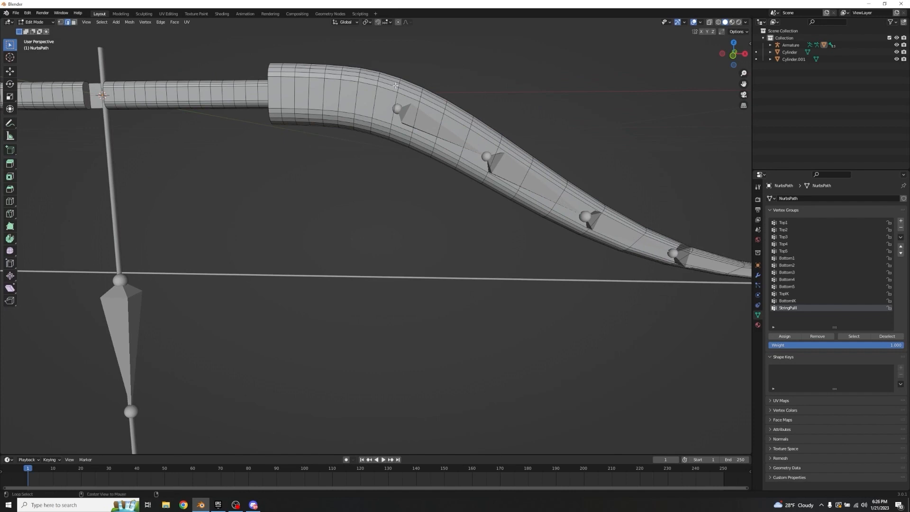
{"action": "left_click", "coordinate": [411, 90], "text": "alt"}
{"action": "key", "text": "3"}
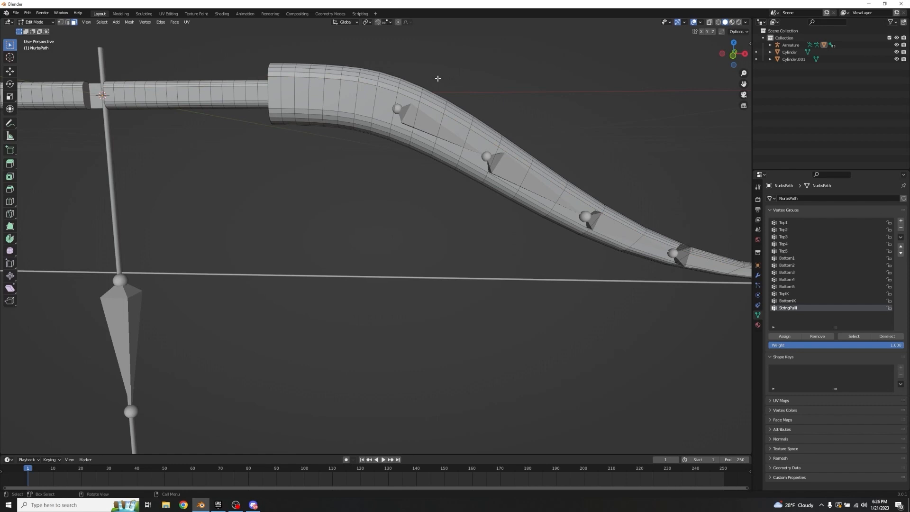
{"action": "left_click", "coordinate": [458, 114], "text": "alt"}
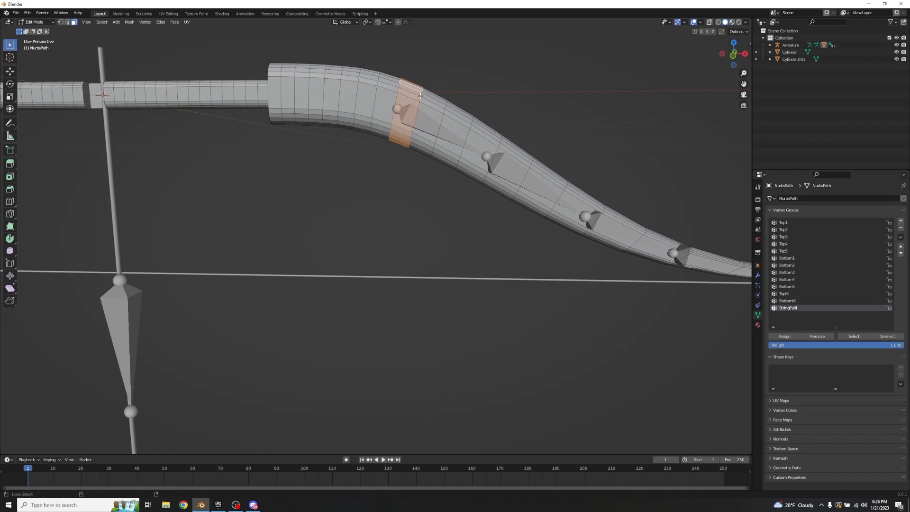
{"action": "middle_click_drag", "start_coordinate": [476, 128], "coordinate": [373, 63]}
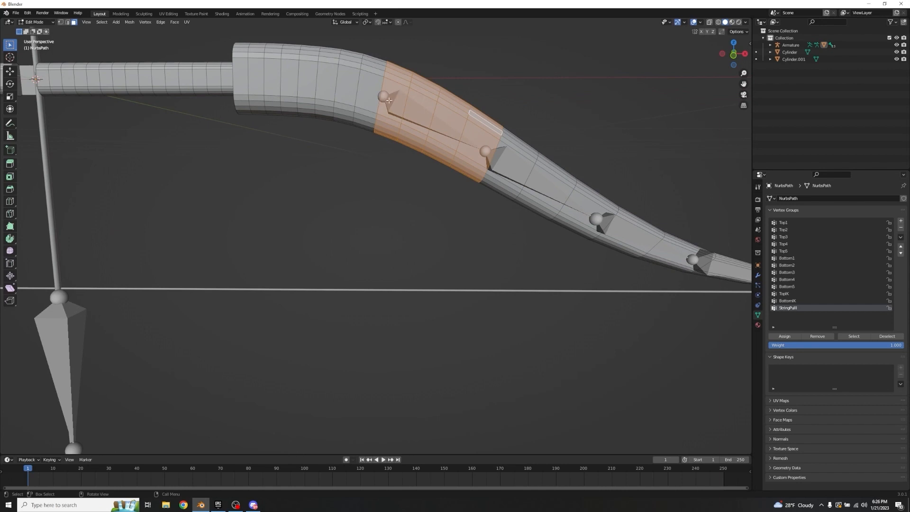
{"action": "left_click", "coordinate": [783, 222]}
{"action": "scroll", "coordinate": [378, 162], "scroll_direction": "down", "scroll_amount": 5}
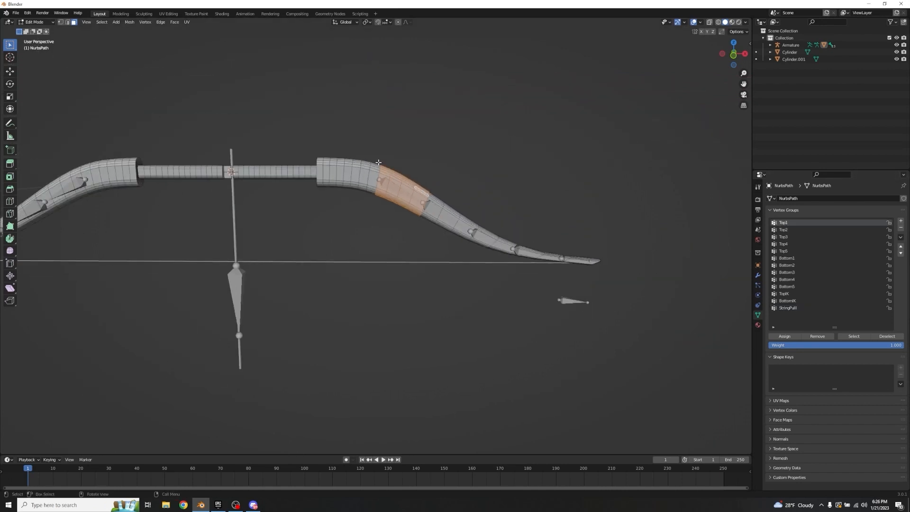
{"action": "key", "text": "Home"}
{"action": "left_click", "coordinate": [787, 258]}
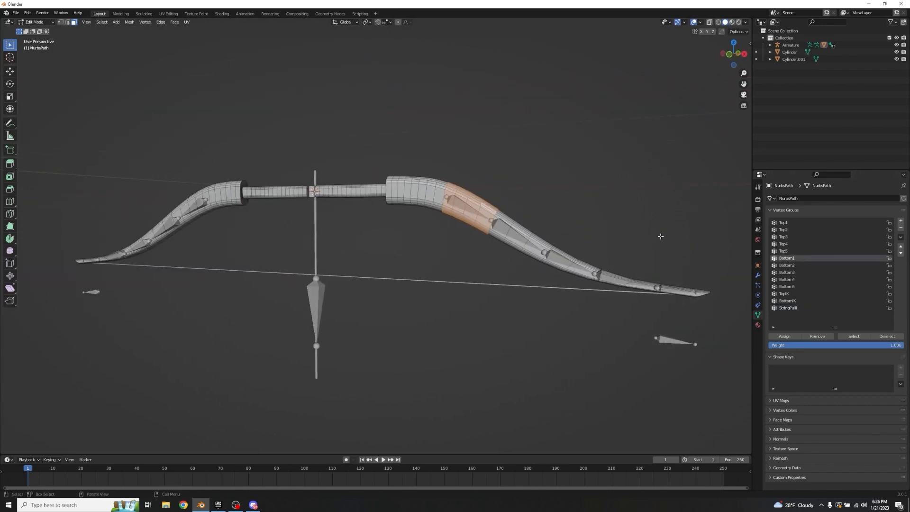
{"action": "scroll", "coordinate": [660, 236], "scroll_direction": "up", "scroll_amount": 6}
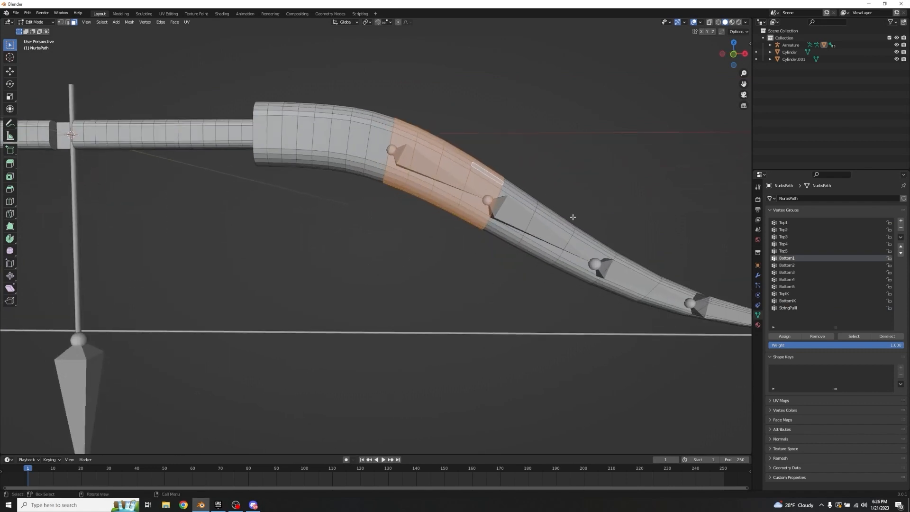
Step: Assign the three face loops along the right limb's second bone to the Bottom2 vertex group
{"action": "left_click", "coordinate": [578, 186]}
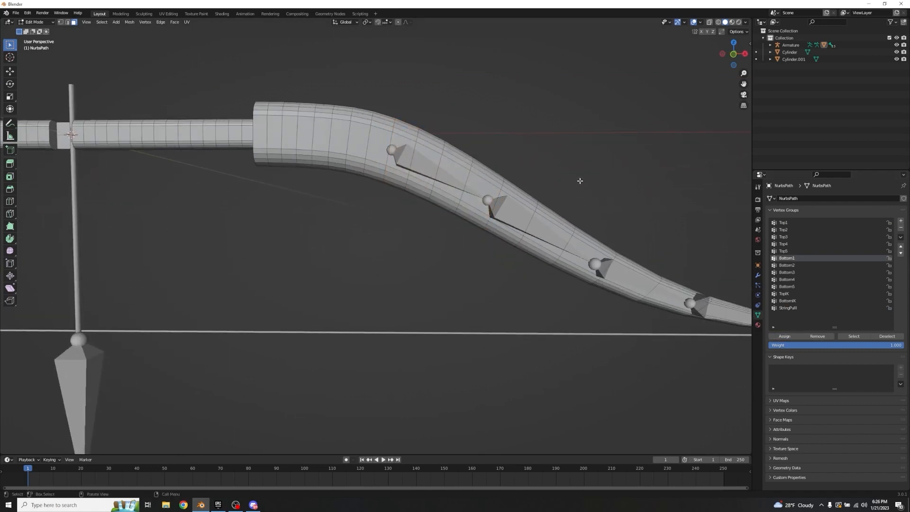
{"action": "middle_click_drag", "start_coordinate": [489, 147], "coordinate": [428, 144], "text": "shift"}
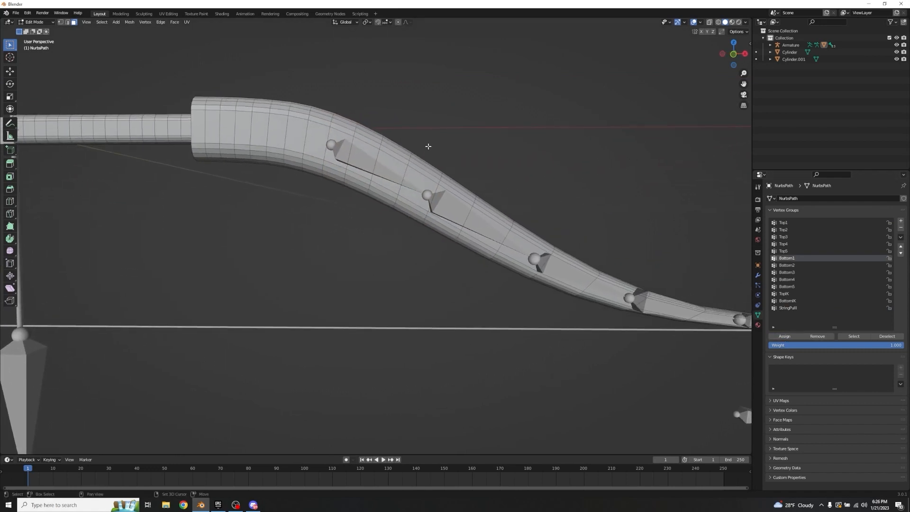
{"action": "left_click", "coordinate": [454, 192], "text": "alt+shift"}
{"action": "left_click", "coordinate": [489, 215], "text": "alt+shift"}
{"action": "left_click", "coordinate": [527, 238], "text": "alt+shift"}
{"action": "middle_click_drag", "start_coordinate": [474, 189], "coordinate": [418, 170], "text": "shift"}
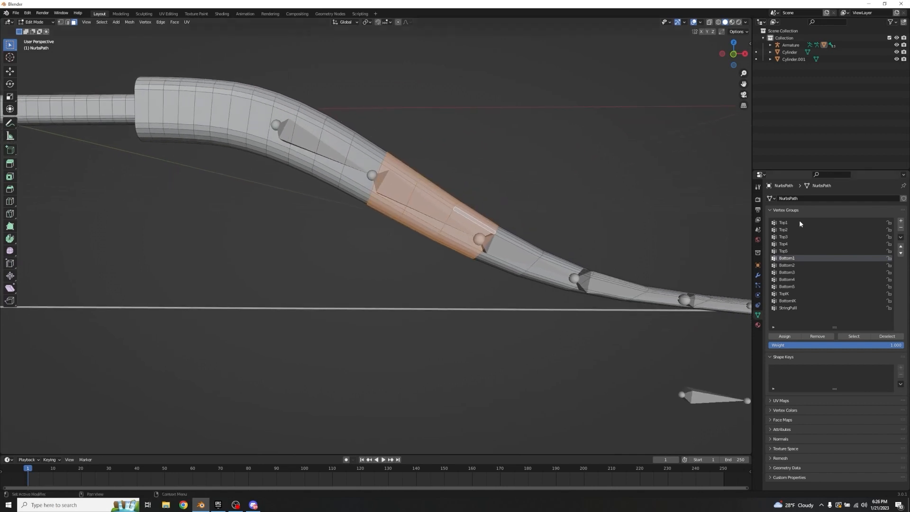
{"action": "left_click", "coordinate": [796, 265]}
{"action": "left_click", "coordinate": [857, 338]}
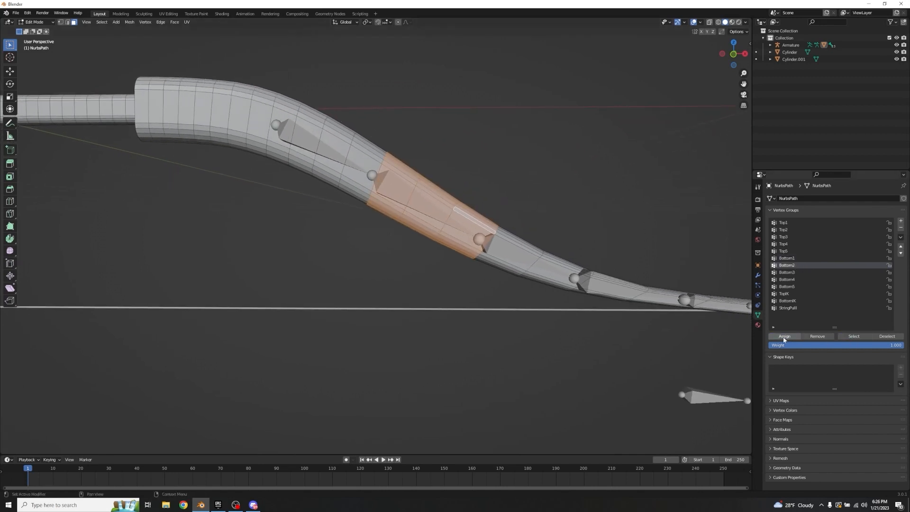
Step: Assign the face loops along the right limb's third bone to the Bottom3 vertex group
{"action": "left_click", "coordinate": [589, 203]}
{"action": "left_click", "coordinate": [561, 270], "text": "alt"}
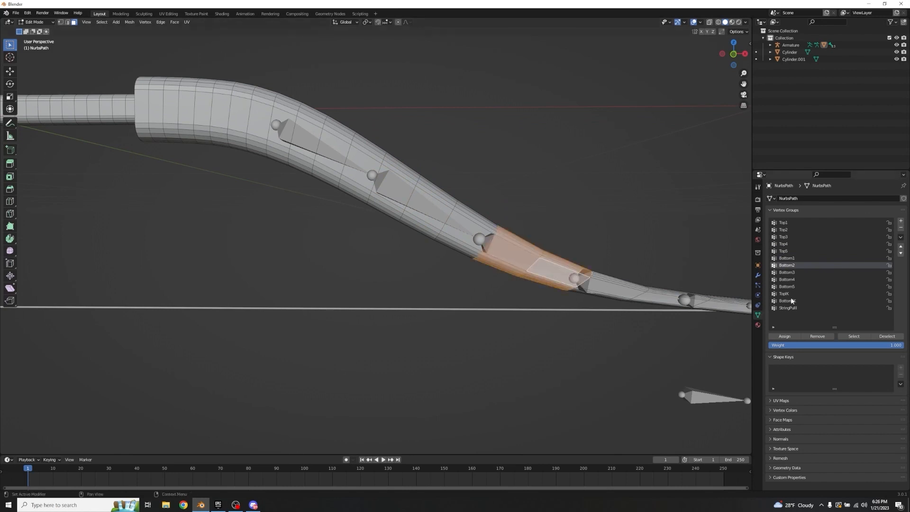
{"action": "left_click", "coordinate": [786, 272]}
{"action": "left_click", "coordinate": [784, 336]}
Step: Replace the selection with the face loops along the right limb's fourth bone and assign them to the Bottom4 vertex group
{"action": "middle_click_drag", "start_coordinate": [514, 143], "coordinate": [422, 125], "text": "shift"}
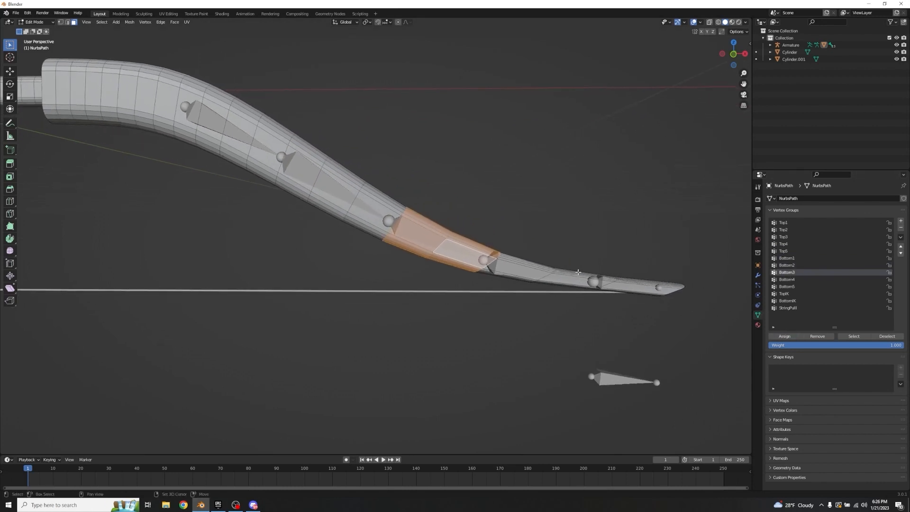
{"action": "key", "text": "alt+a"}
{"action": "left_click", "coordinate": [532, 273], "text": "alt"}
{"action": "left_click", "coordinate": [493, 263], "text": "alt+shift"}
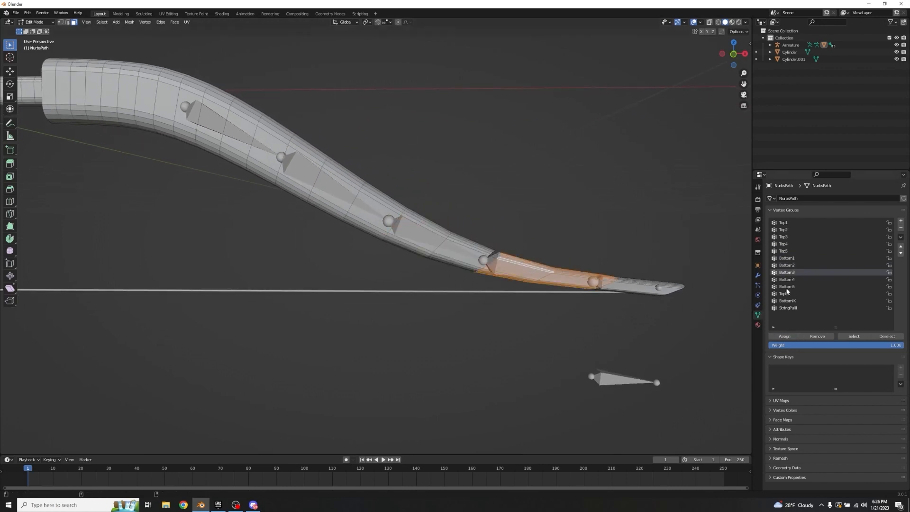
{"action": "left_click", "coordinate": [787, 279]}
{"action": "left_click", "coordinate": [784, 336]}
Step: Select the right limb's tip faces, including the end cap with circle select, and assign them to the Bottom5 vertex group
{"action": "left_click", "coordinate": [629, 237]}
{"action": "left_click", "coordinate": [651, 286], "text": "alt"}
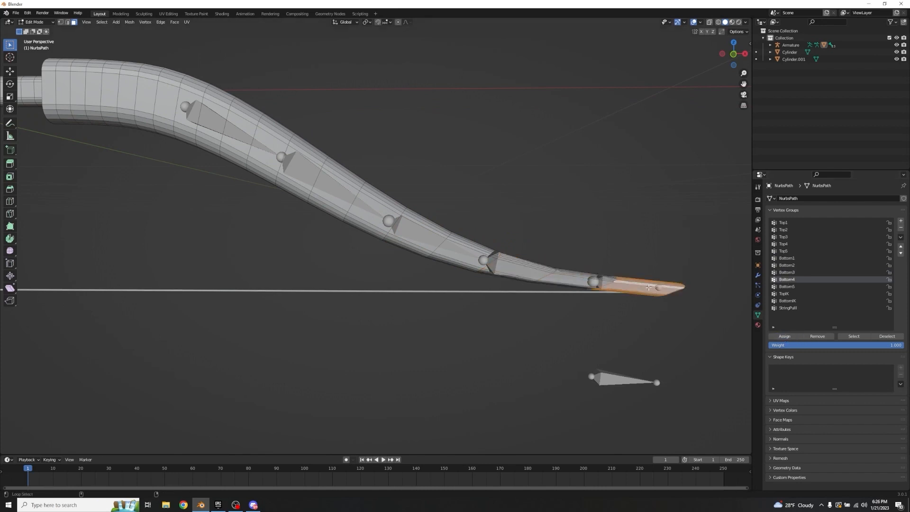
{"action": "mouse_move", "coordinate": [682, 209]}
{"action": "middle_mouse_down"}
{"action": "mouse_move", "coordinate": [357, 164]}
{"action": "mouse_move", "coordinate": [536, 189]}
{"action": "mouse_move", "coordinate": [228, 114]}
{"action": "middle_mouse_up"}
{"action": "middle_click_drag", "start_coordinate": [664, 147], "coordinate": [471, 171], "text": "shift"}
{"action": "scroll", "coordinate": [472, 171], "scroll_direction": "down", "scroll_amount": 3}
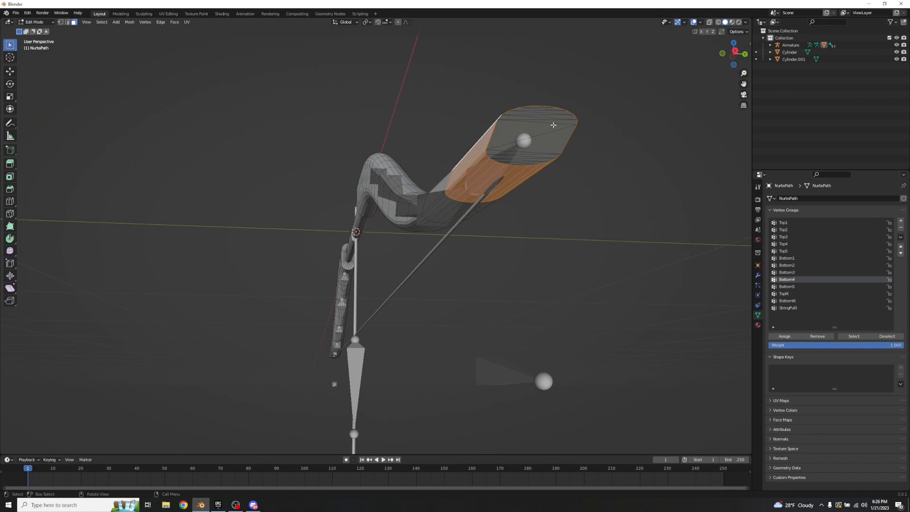
{"action": "key", "text": "c"}
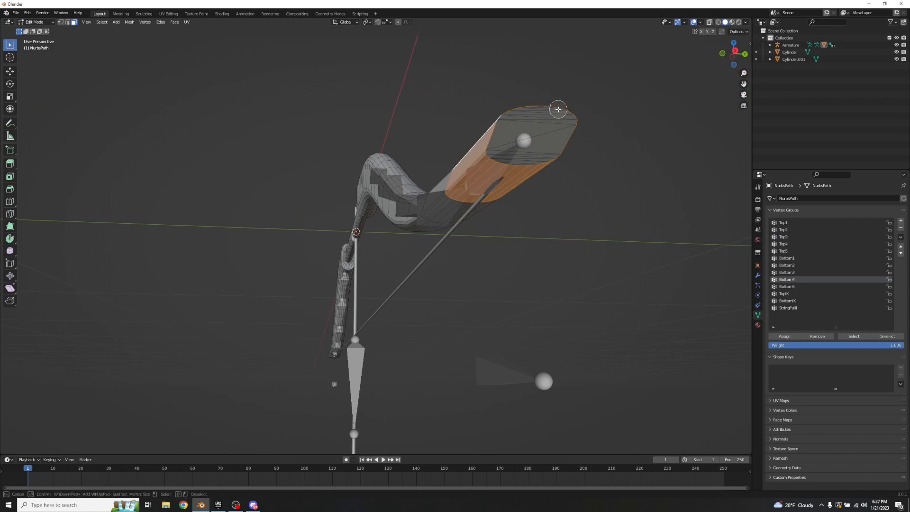
{"action": "left_click", "coordinate": [557, 103]}
{"action": "left_click_drag", "start_coordinate": [557, 104], "coordinate": [519, 158]}
{"action": "key", "text": "Escape"}
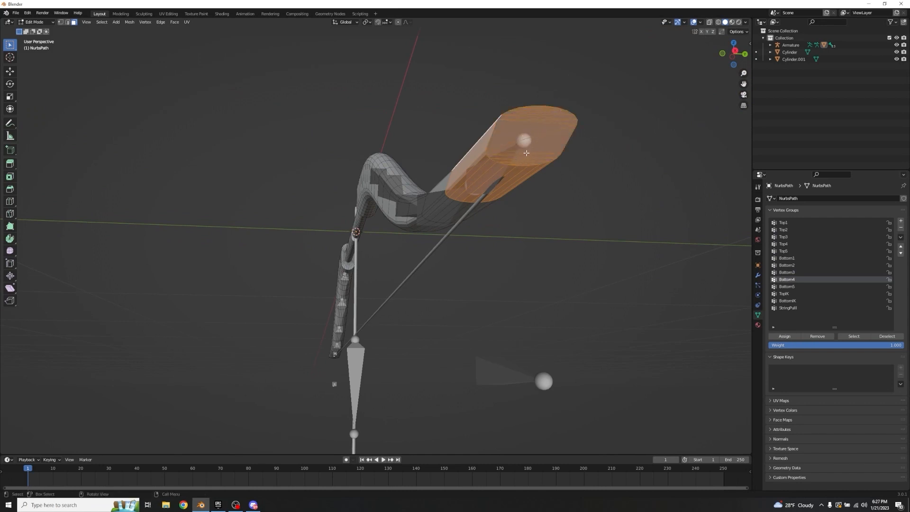
{"action": "scroll", "coordinate": [519, 127], "scroll_direction": "down", "scroll_amount": 2}
{"action": "middle_click_drag", "start_coordinate": [481, 163], "coordinate": [528, 183]}
{"action": "middle_click_drag", "start_coordinate": [559, 209], "coordinate": [447, 175], "text": "shift"}
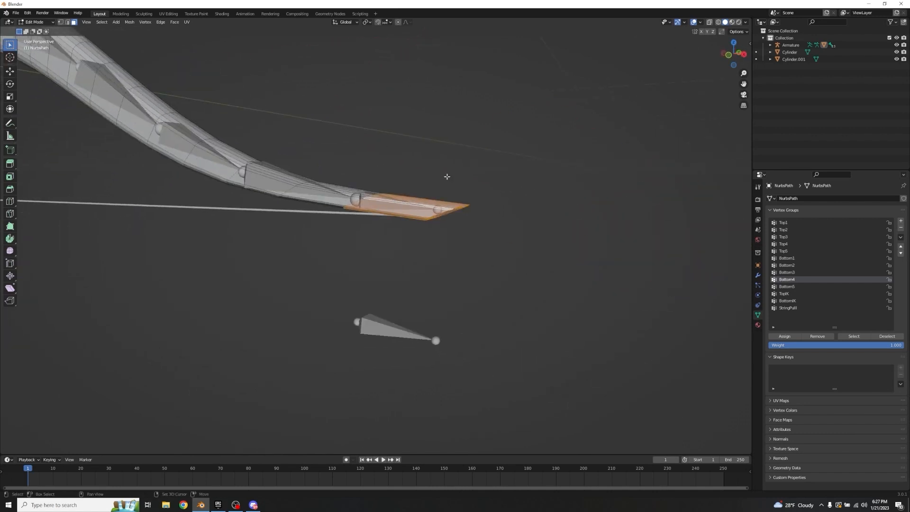
{"action": "left_click", "coordinate": [788, 287]}
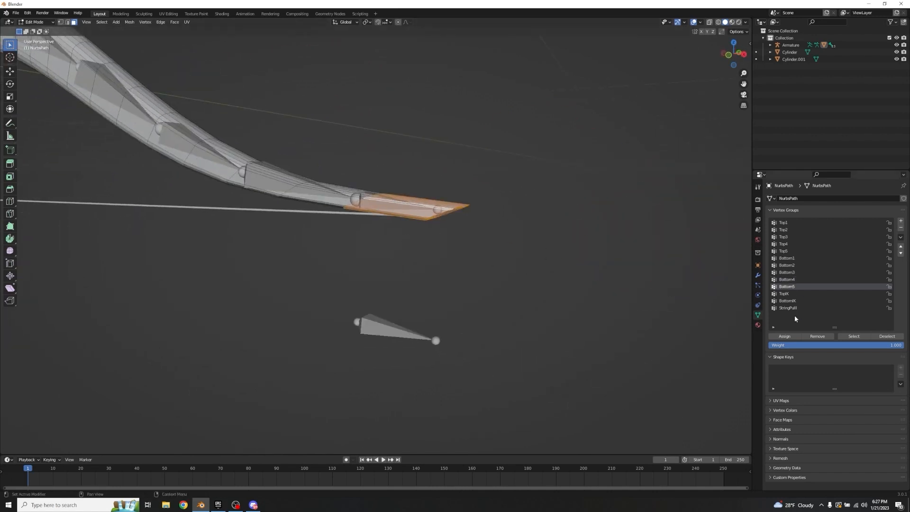
Step: Assign the four face loops along the left limb's innermost bone to the Top1 vertex group
{"action": "left_click", "coordinate": [371, 235]}
{"action": "middle_click_drag", "start_coordinate": [371, 234], "coordinate": [403, 238]}
{"action": "scroll", "coordinate": [351, 190], "scroll_direction": "down", "scroll_amount": 5}
{"action": "middle_click_drag", "start_coordinate": [202, 179], "coordinate": [428, 179], "text": "shift"}
{"action": "scroll", "coordinate": [379, 167], "scroll_direction": "up", "scroll_amount": 3}
{"action": "middle_click_drag", "start_coordinate": [293, 117], "coordinate": [434, 192], "text": "shift"}
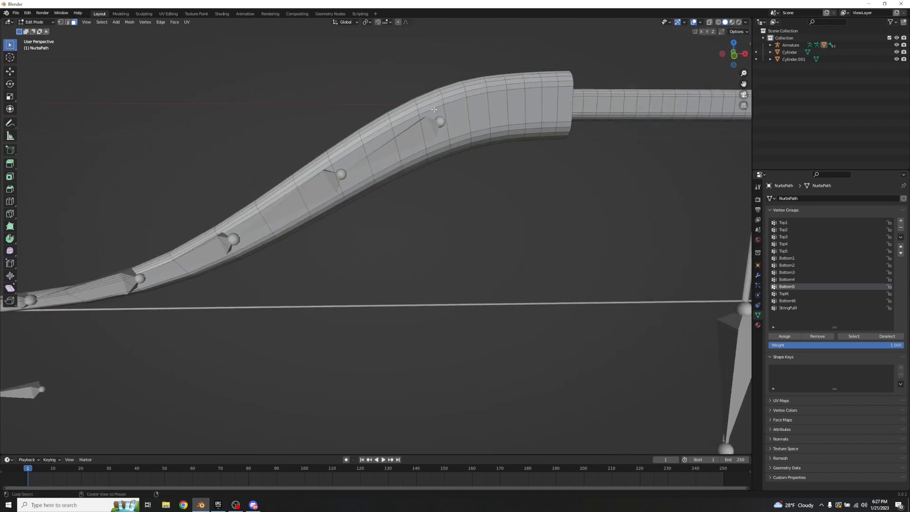
{"action": "left_click", "coordinate": [434, 109], "text": "alt"}
{"action": "left_click", "coordinate": [407, 114], "text": "alt+shift"}
{"action": "left_click", "coordinate": [378, 129], "text": "alt+shift"}
{"action": "left_click", "coordinate": [348, 147], "text": "alt+shift"}
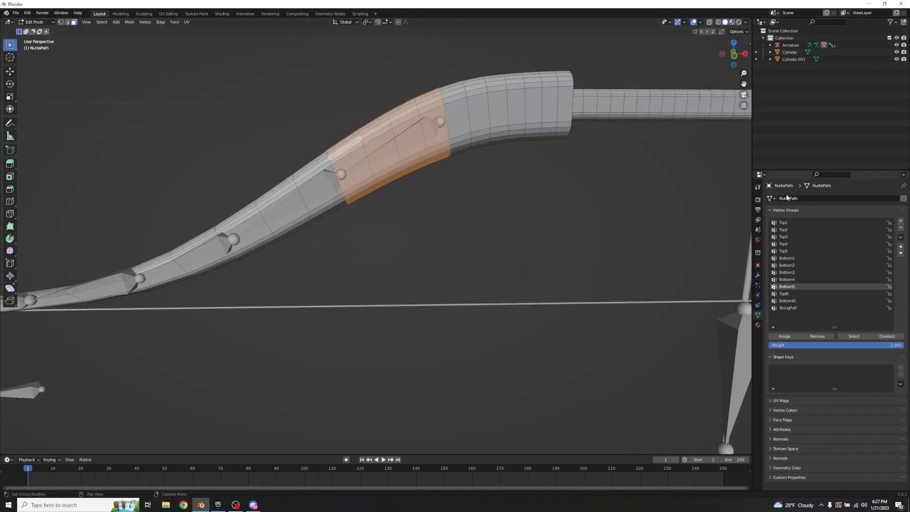
{"action": "left_click", "coordinate": [783, 222]}
{"action": "left_click", "coordinate": [784, 336]}
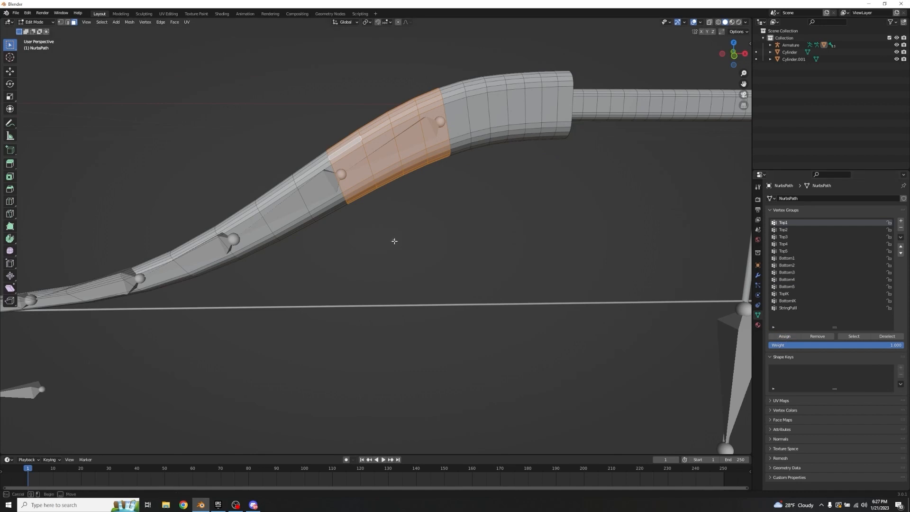
Step: Assign the three face loops along the left limb's second bone to the Top2 vertex group
{"action": "key", "text": "alt+a"}
{"action": "left_click", "coordinate": [314, 165], "text": "alt"}
{"action": "left_click", "coordinate": [286, 193], "text": "alt+shift"}
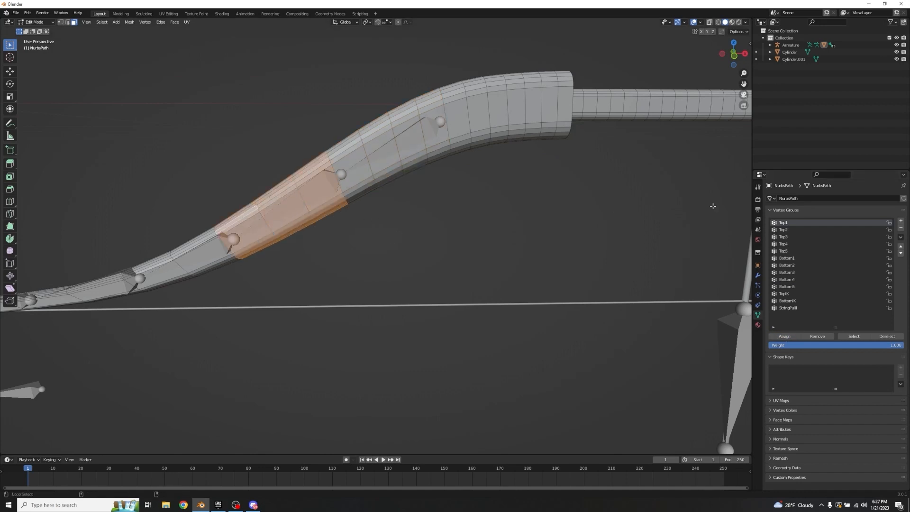
{"action": "left_click", "coordinate": [258, 208], "text": "alt+shift"}
{"action": "left_click", "coordinate": [783, 229]}
{"action": "left_click", "coordinate": [784, 336]}
Step: Clear the selection and assign the two face loops along the left limb's third bone to the Top3 vertex group
{"action": "key", "text": "alt+a"}
{"action": "middle_click_drag", "start_coordinate": [493, 195], "coordinate": [388, 183]}
{"action": "left_click", "coordinate": [424, 194], "text": "alt"}
{"action": "left_click", "coordinate": [374, 208], "text": "alt+shift"}
{"action": "left_click", "coordinate": [784, 236]}
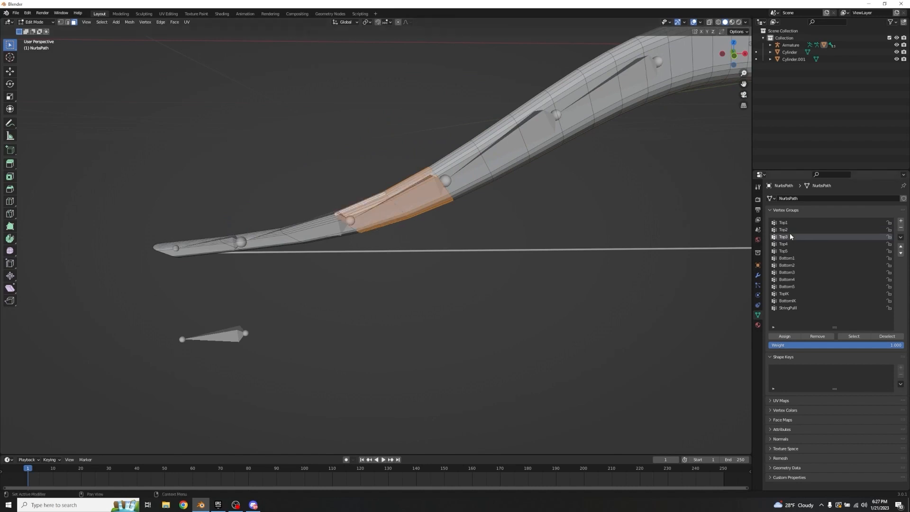
{"action": "left_click", "coordinate": [785, 336]}
Step: Clear the selection and assign the two face loops along the left limb's fourth bone to the Top4 vertex group
{"action": "key", "text": "alt+a"}
{"action": "left_click", "coordinate": [322, 224], "text": "alt"}
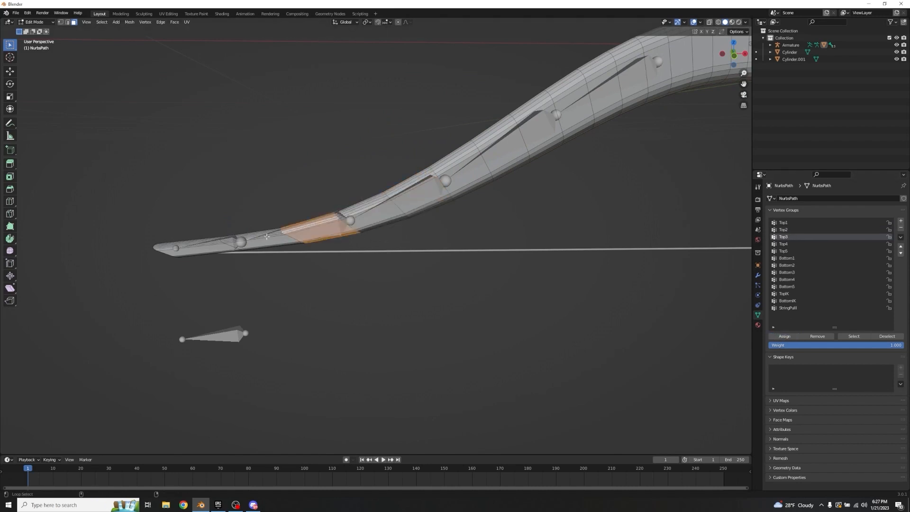
{"action": "left_click", "coordinate": [258, 238], "text": "alt+shift"}
{"action": "left_click", "coordinate": [790, 244]}
{"action": "left_click", "coordinate": [784, 336]}
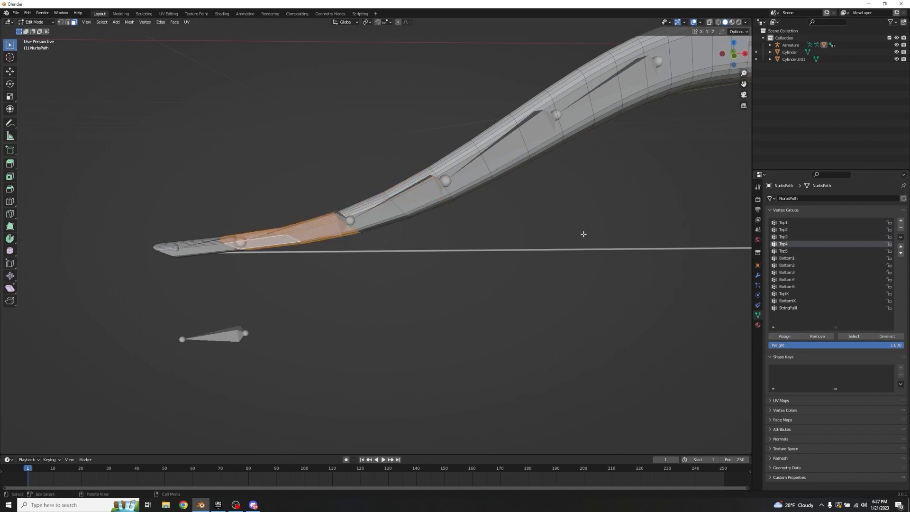
Step: Clear the selection, select the left limb's tip faces and end cap, and assign them to the Top5 vertex group
{"action": "key", "text": "alt+a"}
{"action": "left_click", "coordinate": [221, 239], "text": "alt"}
{"action": "middle_click_drag", "start_coordinate": [226, 220], "coordinate": [327, 162]}
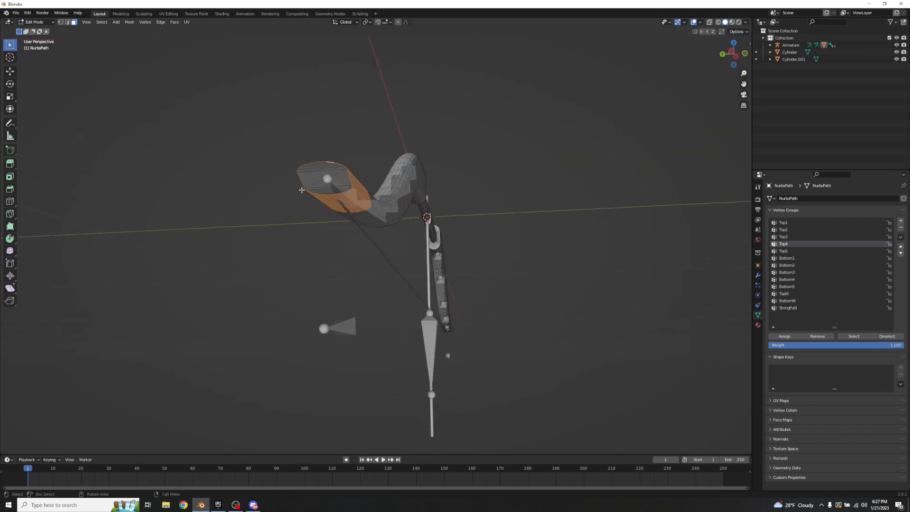
{"action": "key", "text": "c"}
{"action": "left_click_drag", "start_coordinate": [327, 149], "coordinate": [328, 184]}
{"action": "key", "text": "Escape"}
{"action": "middle_click_drag", "start_coordinate": [459, 148], "coordinate": [360, 154]}
{"action": "left_click", "coordinate": [808, 251]}
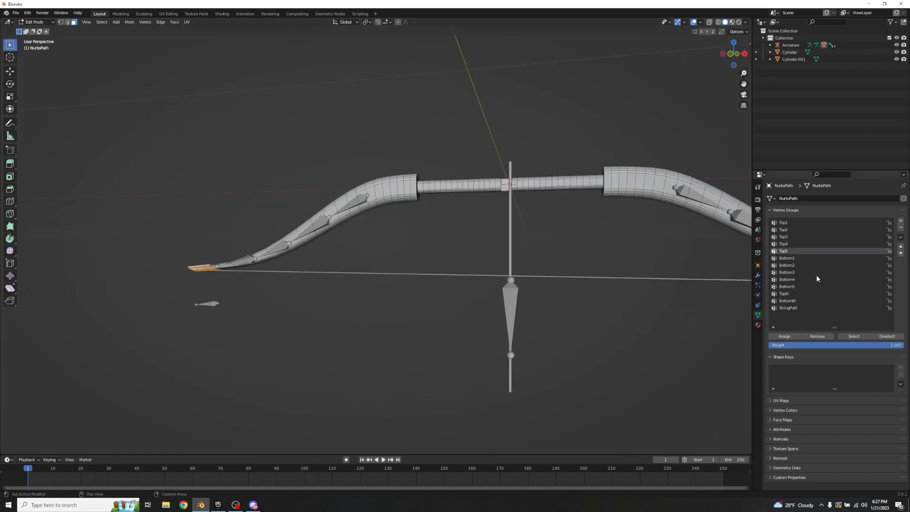
{"action": "left_click", "coordinate": [784, 336]}
{"action": "left_click", "coordinate": [567, 252]}
Step: Leave Edit Mode and join the bowstring into the bow mesh, keeping the bow as the active object
{"action": "middle_click_drag", "start_coordinate": [536, 240], "coordinate": [387, 219]}
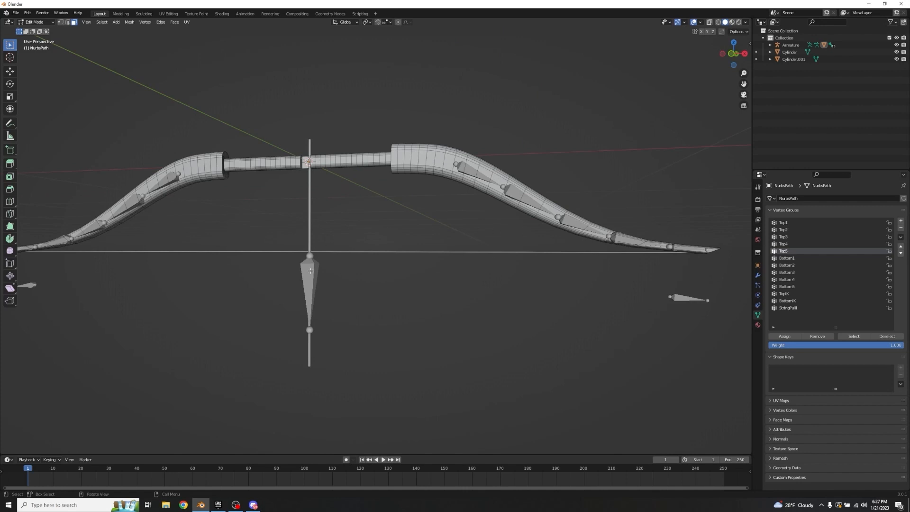
{"action": "middle_click_drag", "start_coordinate": [455, 192], "coordinate": [431, 205]}
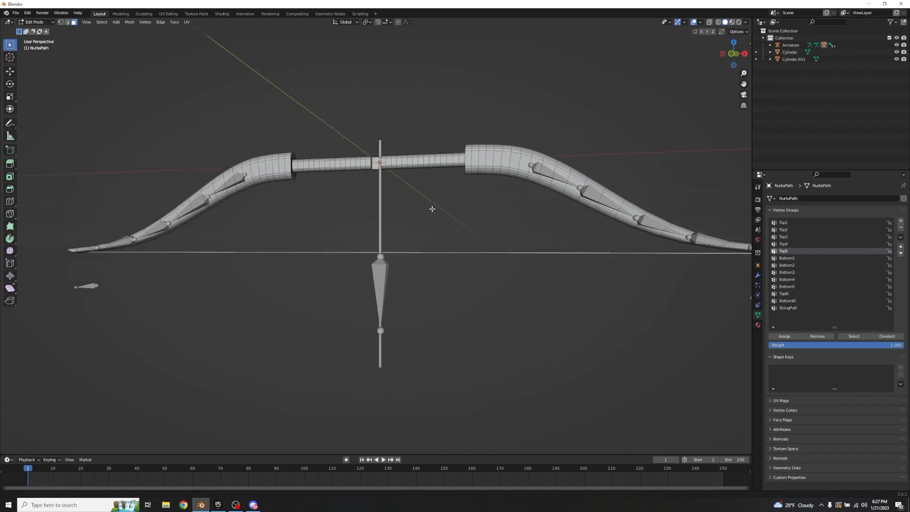
{"action": "scroll", "coordinate": [430, 205], "scroll_direction": "down", "scroll_amount": 1}
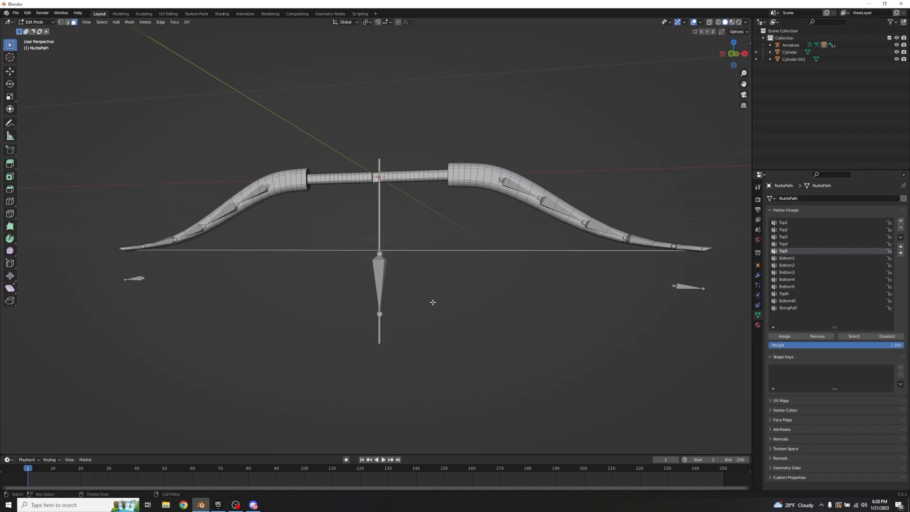
{"action": "key", "text": "Tab"}
{"action": "left_click", "coordinate": [443, 251]}
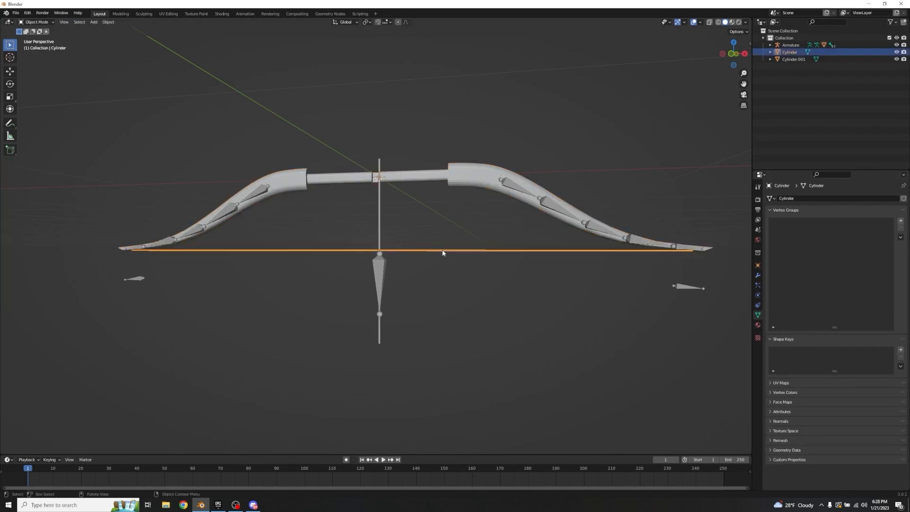
{"action": "left_click", "coordinate": [425, 175], "text": "shift"}
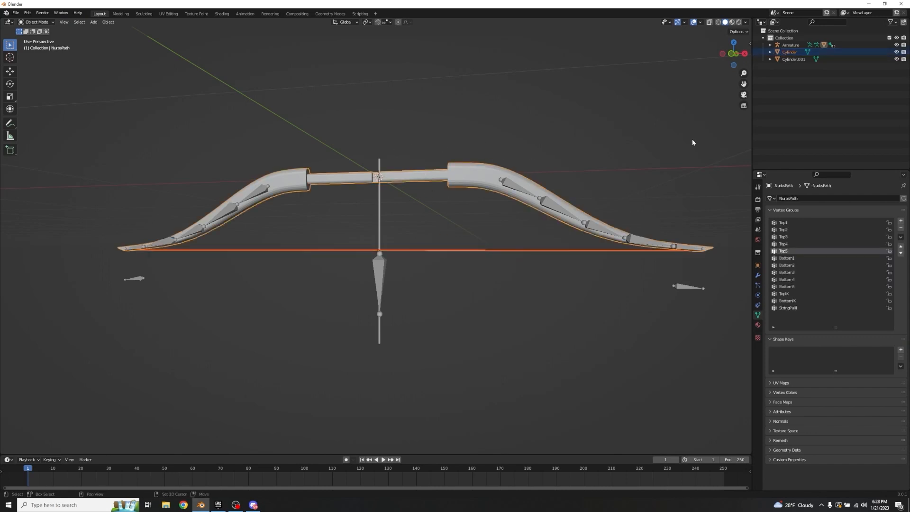
{"action": "key", "text": "ctrl+j"}
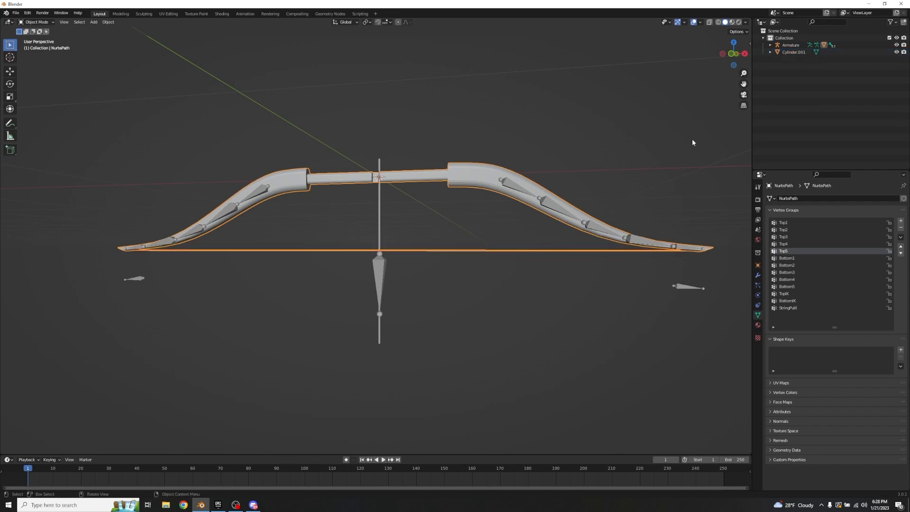
Step: In Edit Mode with X-ray on, circle-select the short middle section of the string where it crosses the arrow shaft
{"action": "key", "text": "Tab"}
{"action": "scroll", "coordinate": [396, 234], "scroll_direction": "up", "scroll_amount": 5}
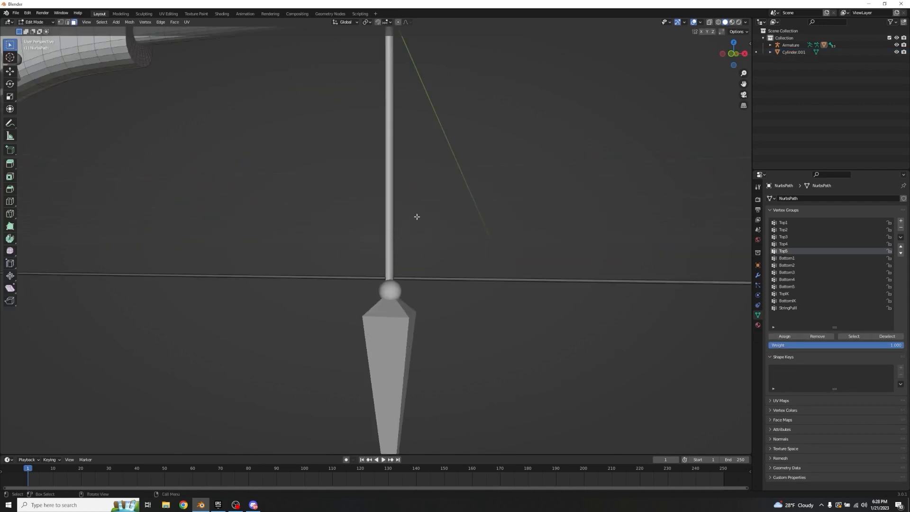
{"action": "scroll", "coordinate": [432, 227], "scroll_direction": "down", "scroll_amount": 3}
{"action": "scroll", "coordinate": [431, 229], "scroll_direction": "up", "scroll_amount": 8}
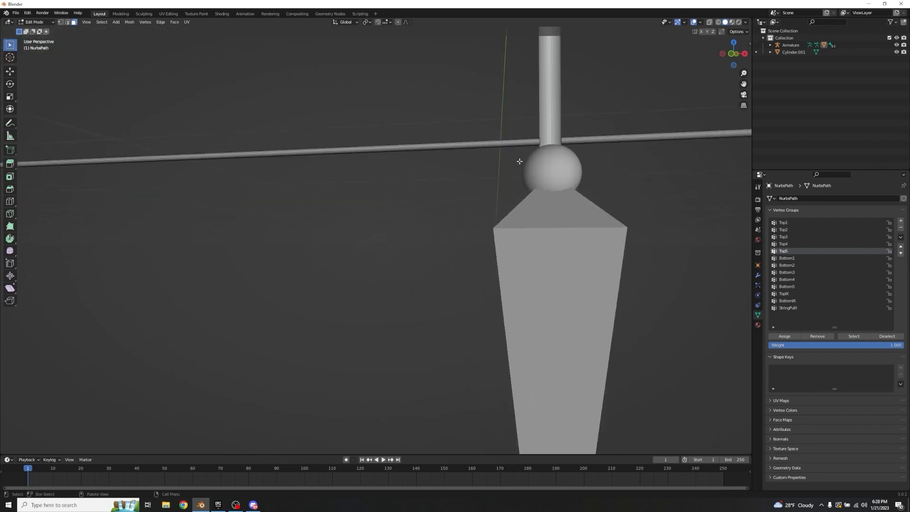
{"action": "middle_click_drag", "start_coordinate": [424, 229], "coordinate": [457, 213], "text": "shift"}
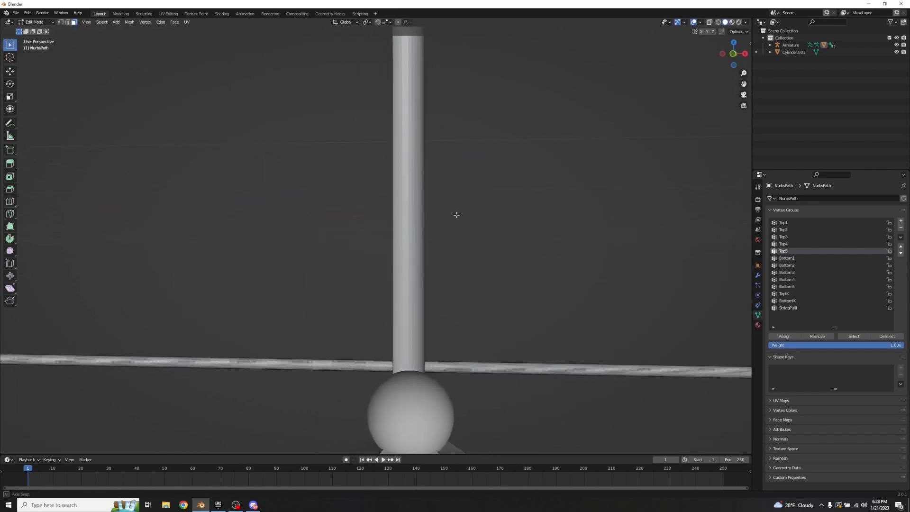
{"action": "scroll", "coordinate": [450, 237], "scroll_direction": "up", "scroll_amount": 1}
{"action": "scroll", "coordinate": [447, 403], "scroll_direction": "down", "scroll_amount": 1}
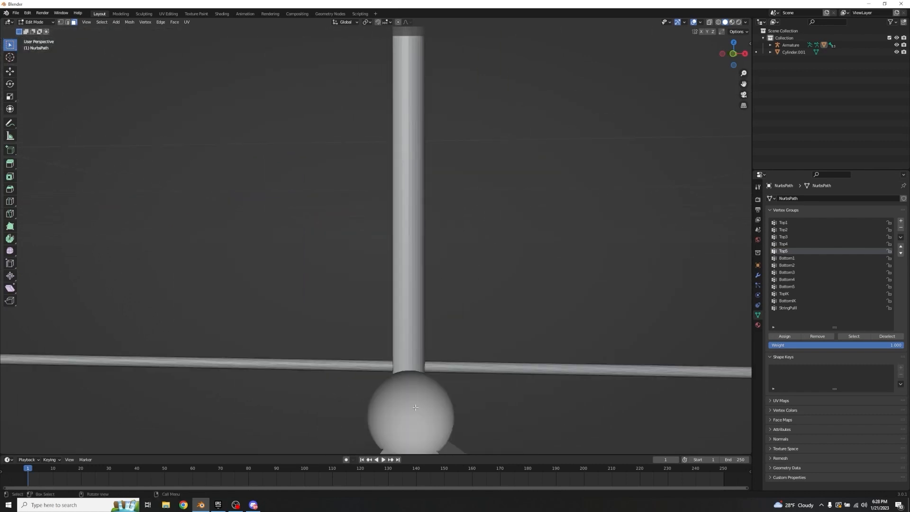
{"action": "left_click", "coordinate": [709, 22]}
{"action": "key", "text": "c"}
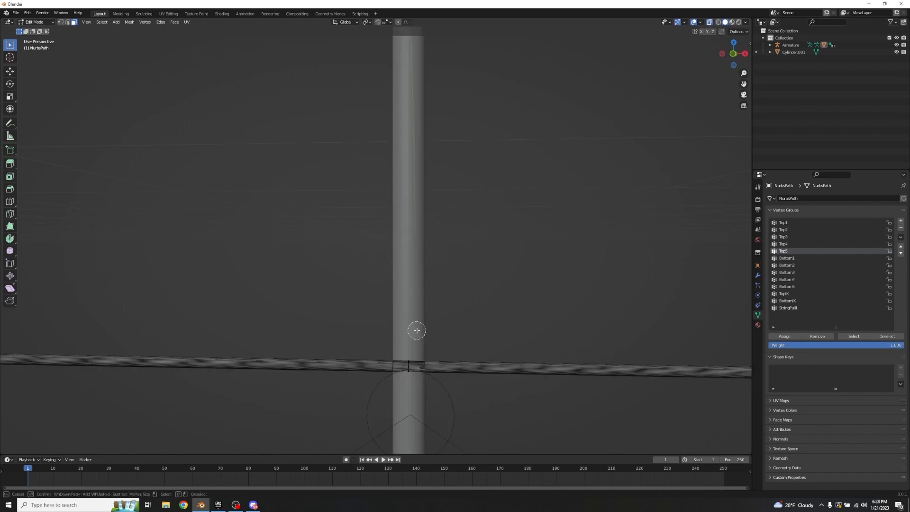
{"action": "left_click", "coordinate": [409, 366]}
{"action": "key", "text": "Escape"}
Step: Assign the selected middle section of the string to the StringPull vertex group
{"action": "scroll", "coordinate": [411, 315], "scroll_direction": "down", "scroll_amount": 5}
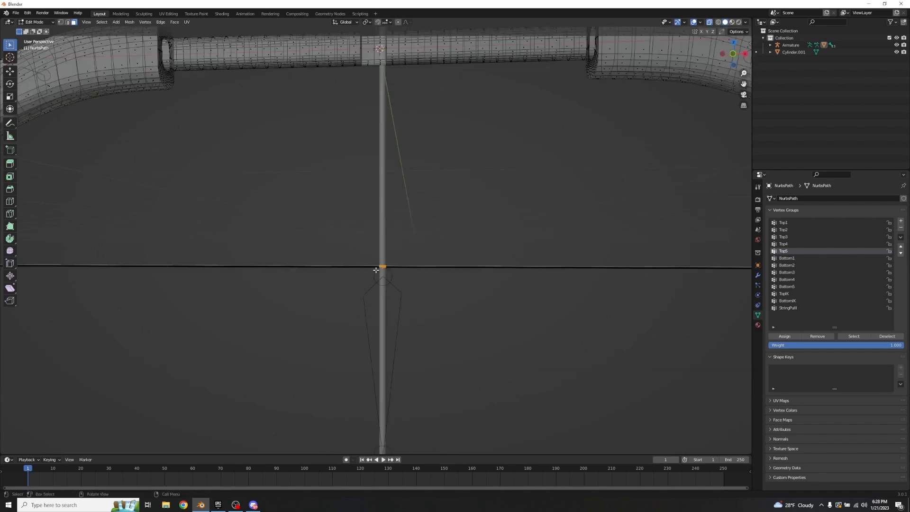
{"action": "scroll", "coordinate": [371, 262], "scroll_direction": "up", "scroll_amount": 9}
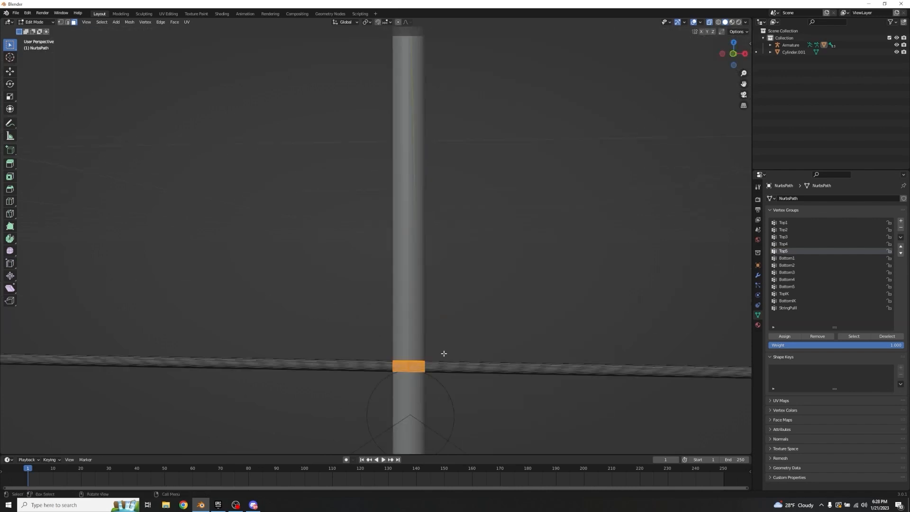
{"action": "middle_click_drag", "start_coordinate": [443, 354], "coordinate": [315, 296], "text": "shift"}
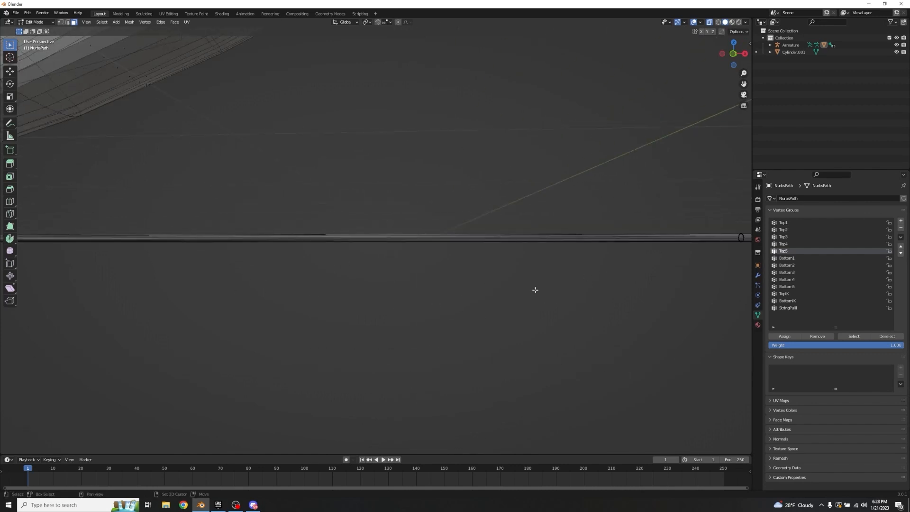
{"action": "middle_click_drag", "start_coordinate": [535, 290], "coordinate": [291, 300], "text": "shift"}
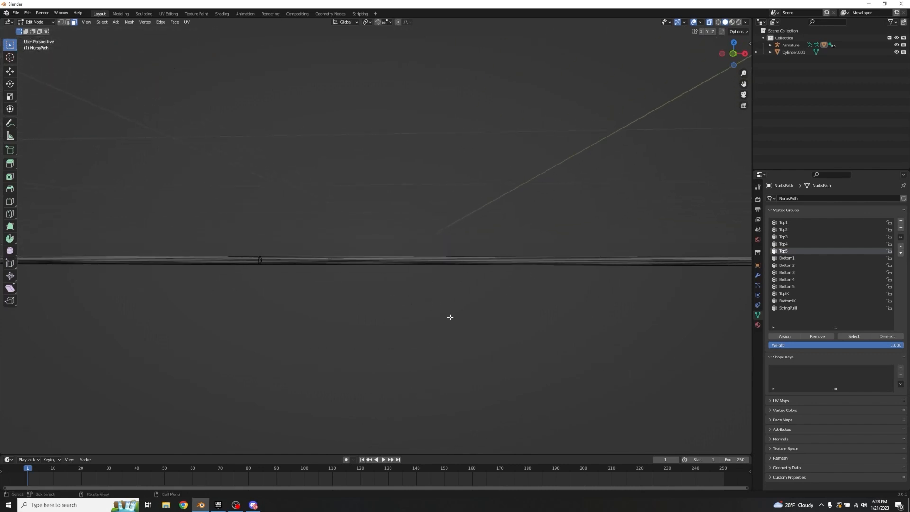
{"action": "scroll", "coordinate": [450, 317], "scroll_direction": "down", "scroll_amount": 6}
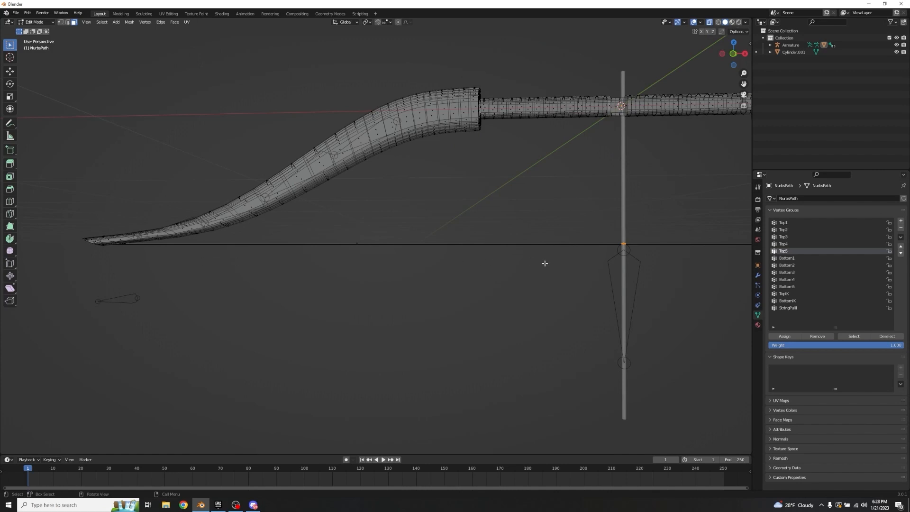
{"action": "middle_click_drag", "start_coordinate": [546, 296], "coordinate": [400, 294], "text": "shift"}
{"action": "scroll", "coordinate": [485, 218], "scroll_direction": "up", "scroll_amount": 4}
{"action": "middle_click_drag", "start_coordinate": [545, 246], "coordinate": [436, 243], "text": "shift"}
{"action": "left_click", "coordinate": [789, 308]}
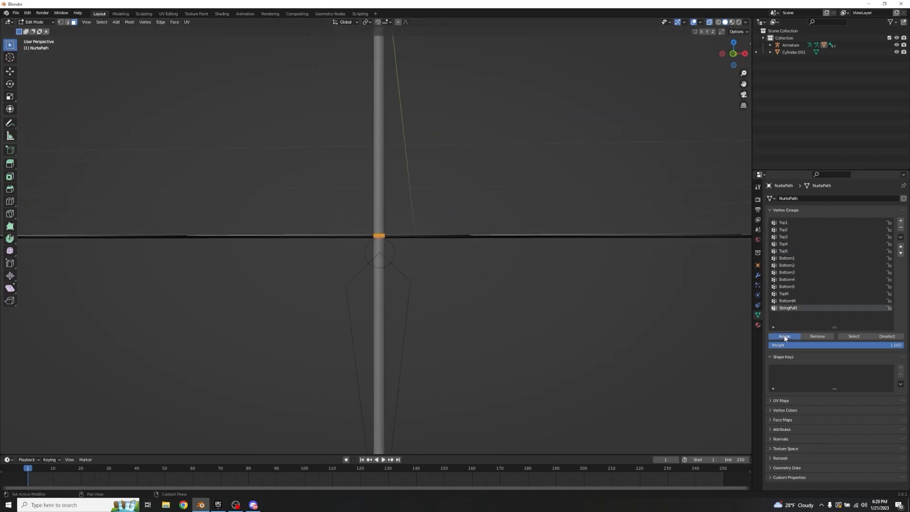
Step: Select the round end face of the string at the right limb's tip
{"action": "middle_click_drag", "start_coordinate": [597, 307], "coordinate": [465, 299]}
{"action": "scroll", "coordinate": [529, 298], "scroll_direction": "down", "scroll_amount": 2}
{"action": "scroll", "coordinate": [301, 210], "scroll_direction": "up", "scroll_amount": 2}
{"action": "scroll", "coordinate": [290, 218], "scroll_direction": "down", "scroll_amount": 2}
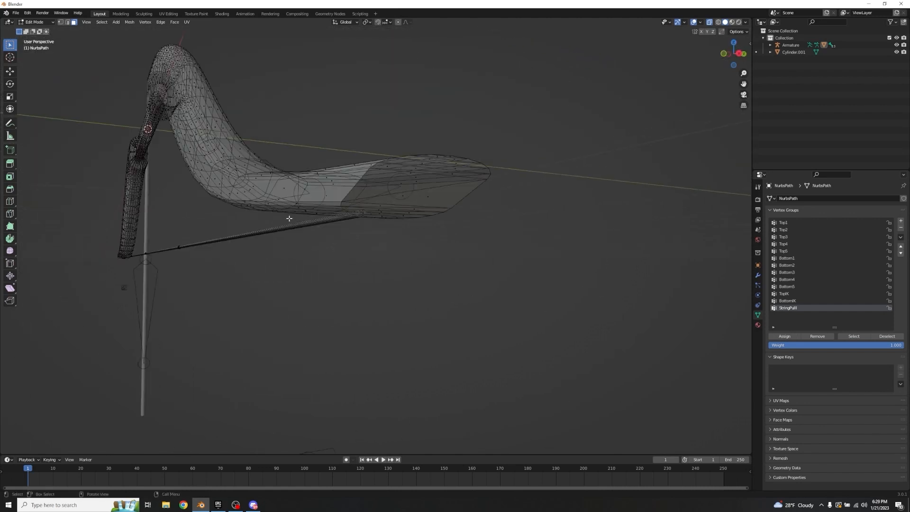
{"action": "scroll", "coordinate": [358, 226], "scroll_direction": "up", "scroll_amount": 2}
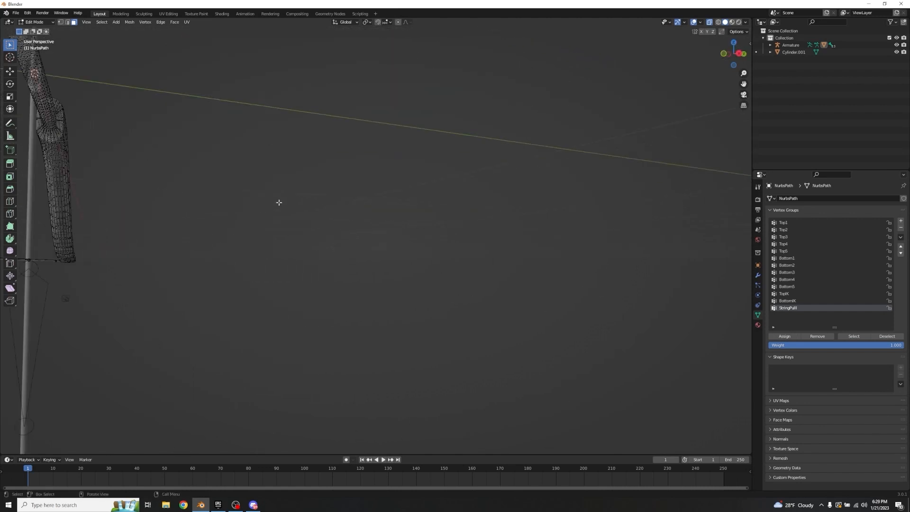
{"action": "scroll", "coordinate": [364, 221], "scroll_direction": "down", "scroll_amount": 2}
{"action": "scroll", "coordinate": [357, 209], "scroll_direction": "up", "scroll_amount": 3}
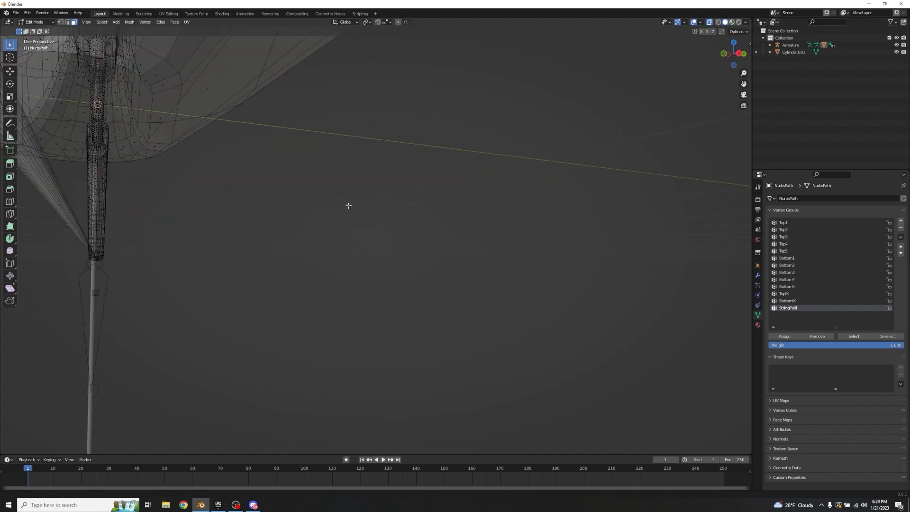
{"action": "scroll", "coordinate": [347, 205], "scroll_direction": "down", "scroll_amount": 1}
{"action": "scroll", "coordinate": [457, 241], "scroll_direction": "down", "scroll_amount": 4}
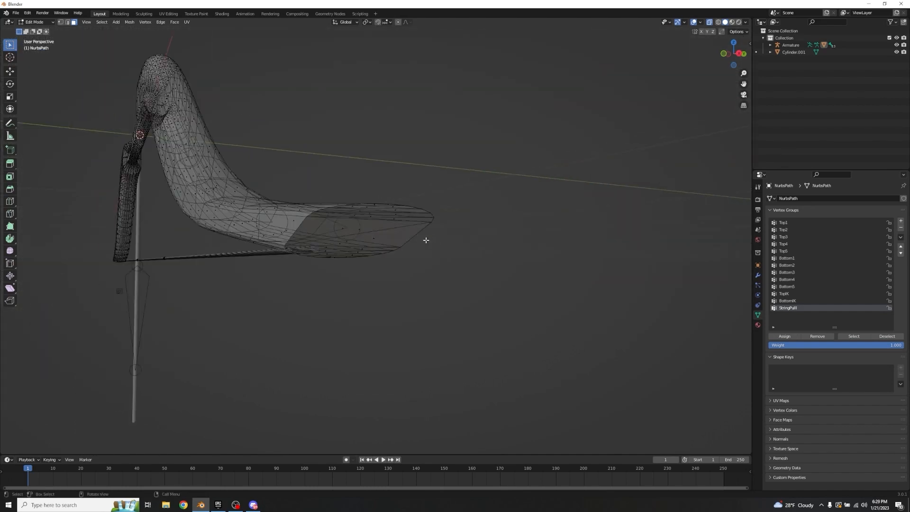
{"action": "scroll", "coordinate": [358, 227], "scroll_direction": "up", "scroll_amount": 2}
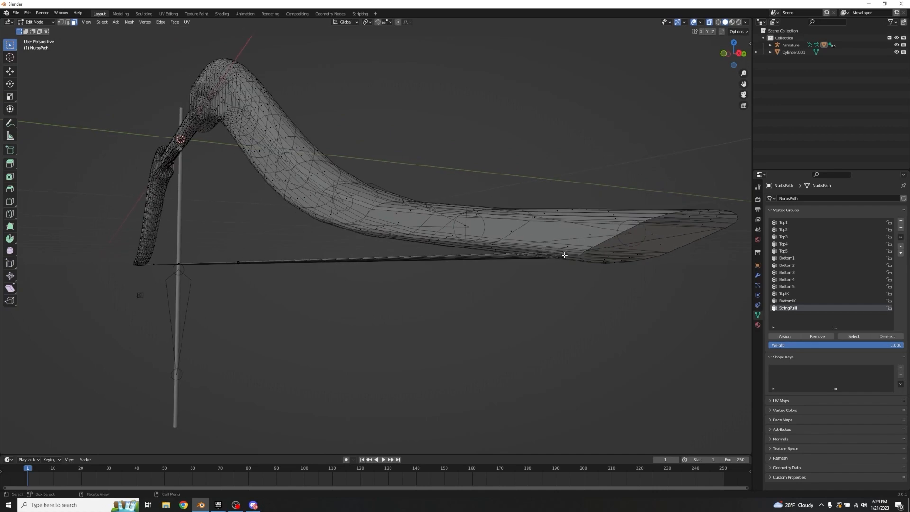
{"action": "scroll", "coordinate": [563, 256], "scroll_direction": "up", "scroll_amount": 2}
{"action": "key", "text": "KP_Decimal"}
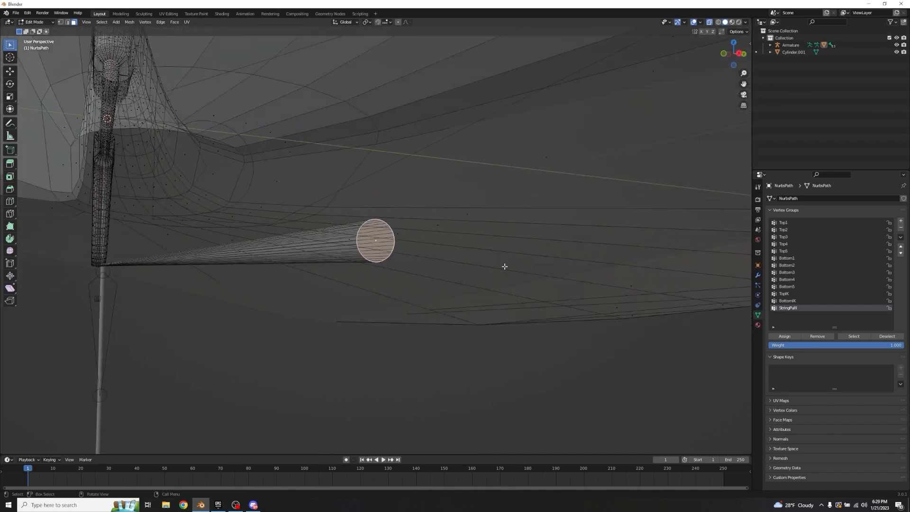
Step: Assign the string's selected right end face to the Bottom5 vertex group
{"action": "scroll", "coordinate": [369, 222], "scroll_direction": "down", "scroll_amount": 6}
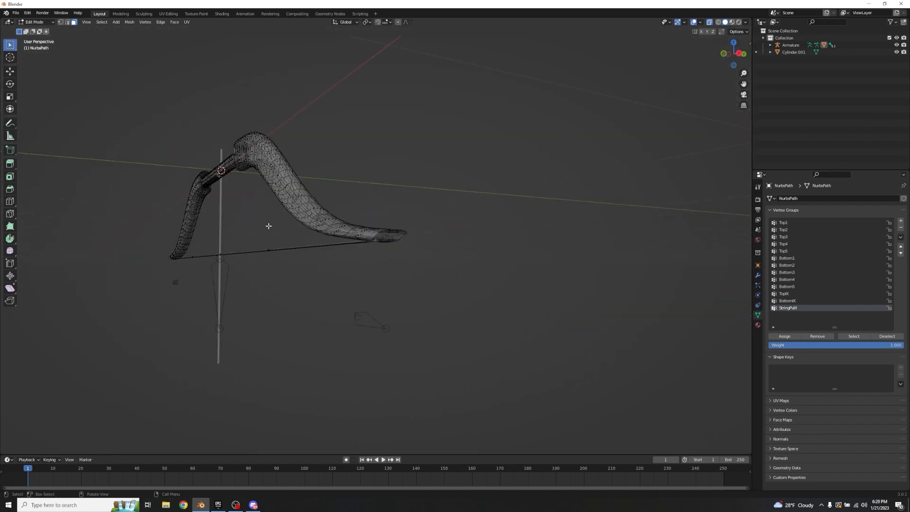
{"action": "scroll", "coordinate": [313, 240], "scroll_direction": "up", "scroll_amount": 5}
{"action": "middle_click_drag", "start_coordinate": [369, 212], "coordinate": [257, 180], "text": "shift"}
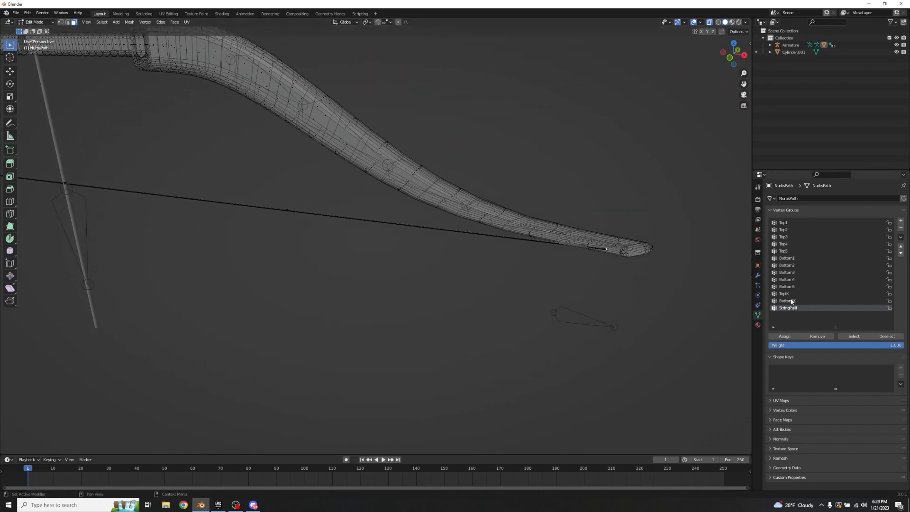
{"action": "left_click", "coordinate": [785, 287]}
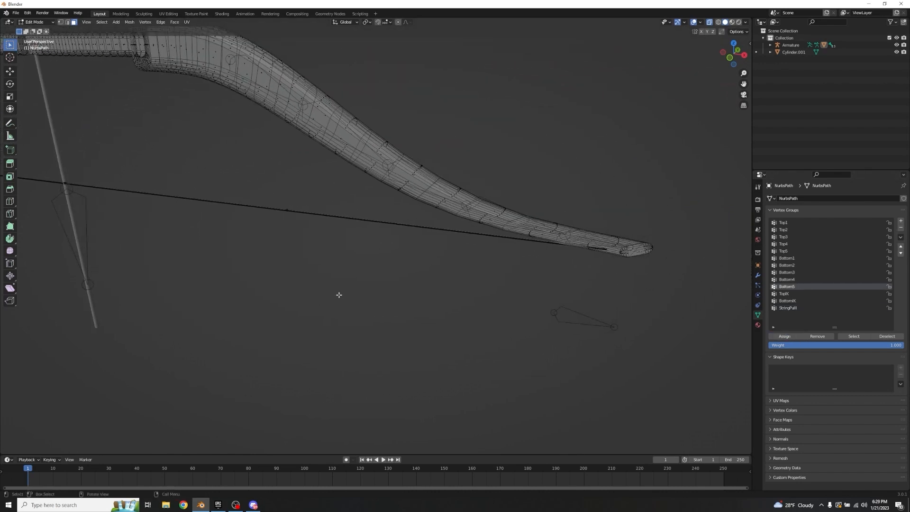
Step: Select the string's round end face at the left limb's tip, assign it to the Top5 vertex group, and clear the selection
{"action": "middle_click_drag", "start_coordinate": [337, 297], "coordinate": [367, 170]}
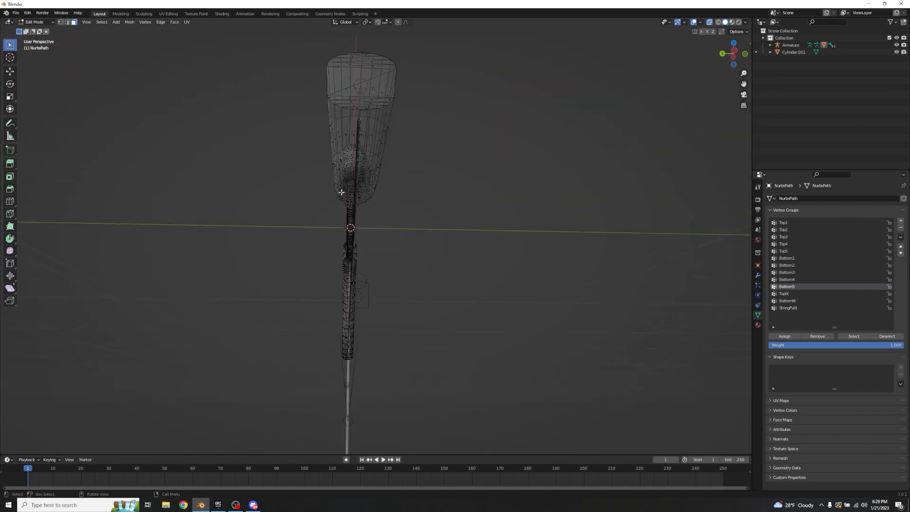
{"action": "scroll", "coordinate": [367, 171], "scroll_direction": "up", "scroll_amount": 3}
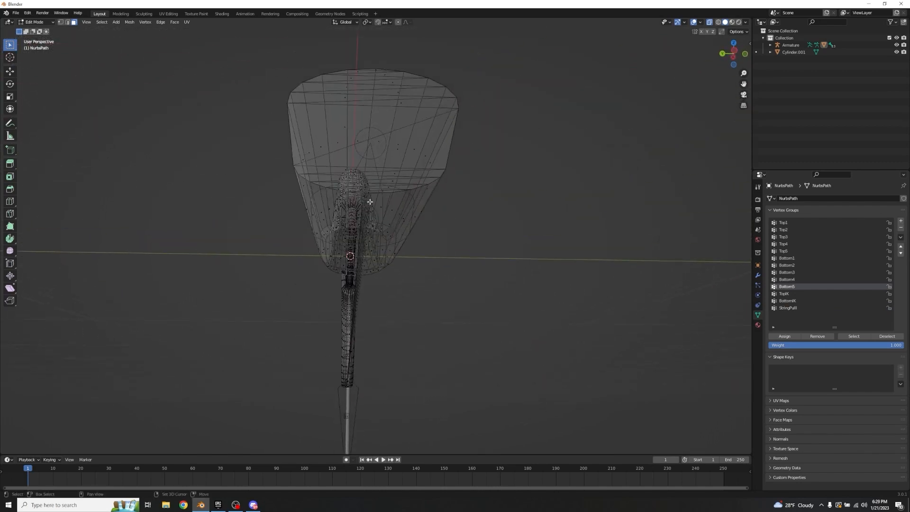
{"action": "middle_click_drag", "start_coordinate": [370, 203], "coordinate": [179, 168]}
{"action": "left_click", "coordinate": [120, 164], "text": "shift"}
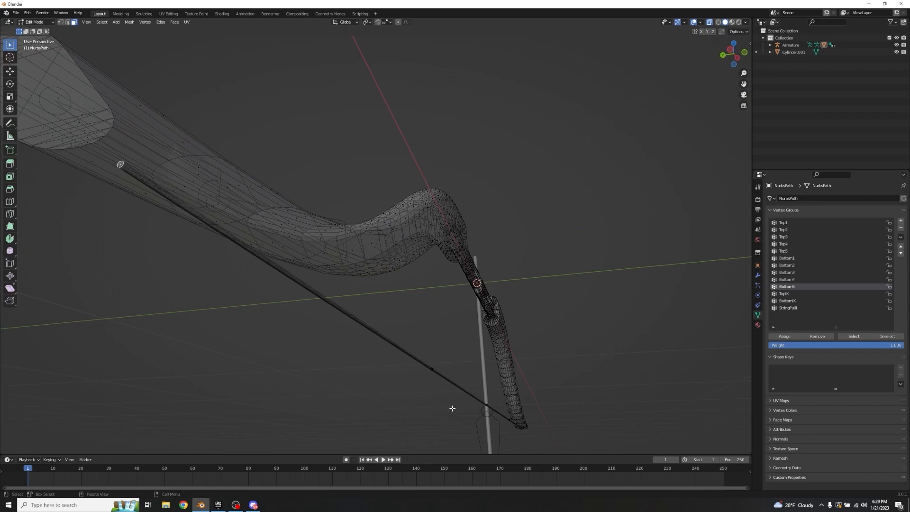
{"action": "left_click", "coordinate": [785, 251]}
{"action": "left_click", "coordinate": [585, 186]}
Step: Return the bow to Object Mode and turn off X-ray display
{"action": "middle_click_drag", "start_coordinate": [585, 186], "coordinate": [476, 268]}
{"action": "scroll", "coordinate": [543, 192], "scroll_direction": "down", "scroll_amount": 11}
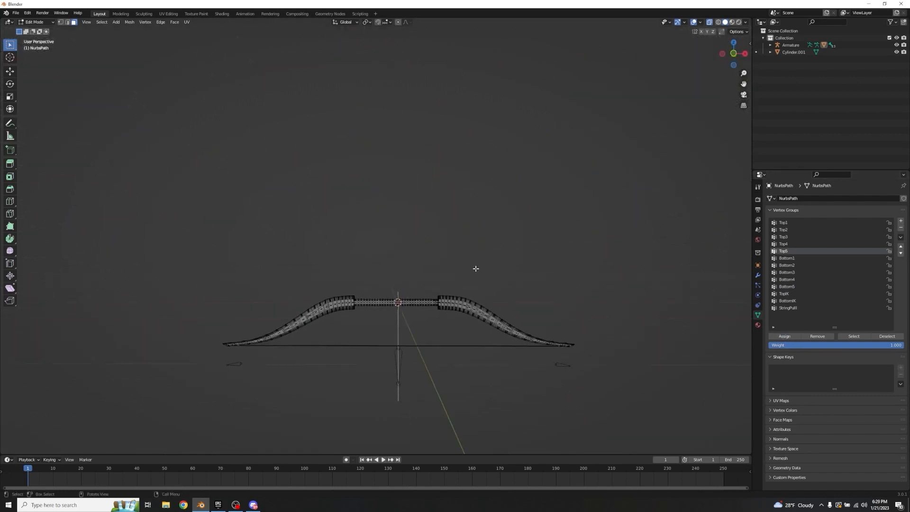
{"action": "key", "text": "Tab"}
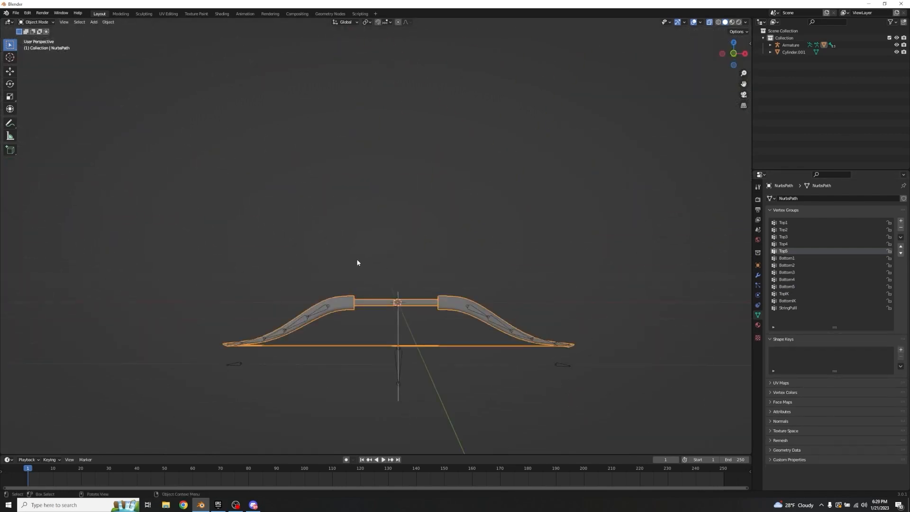
{"action": "left_click", "coordinate": [709, 22]}
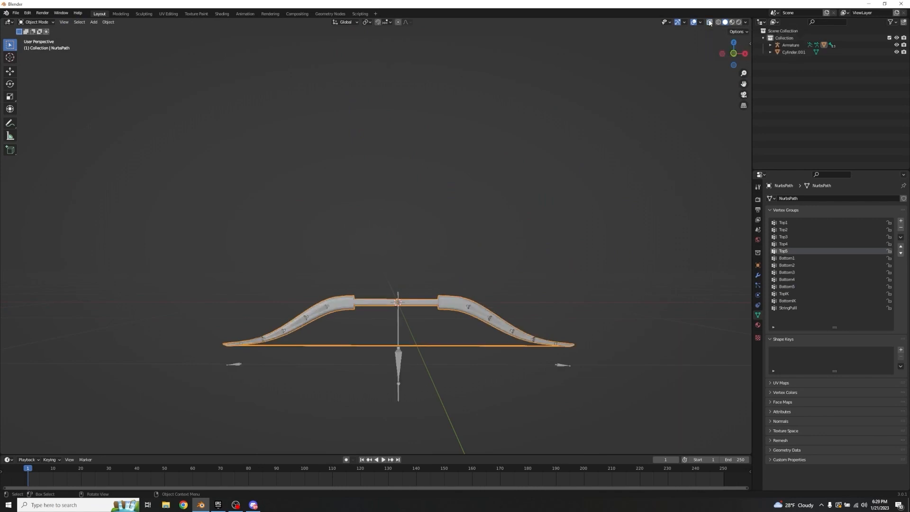
Step: Select the armature, switch it to Pose Mode, and select the StringPull bone behind the string
{"action": "left_click", "coordinate": [419, 242]}
{"action": "left_click", "coordinate": [323, 313]}
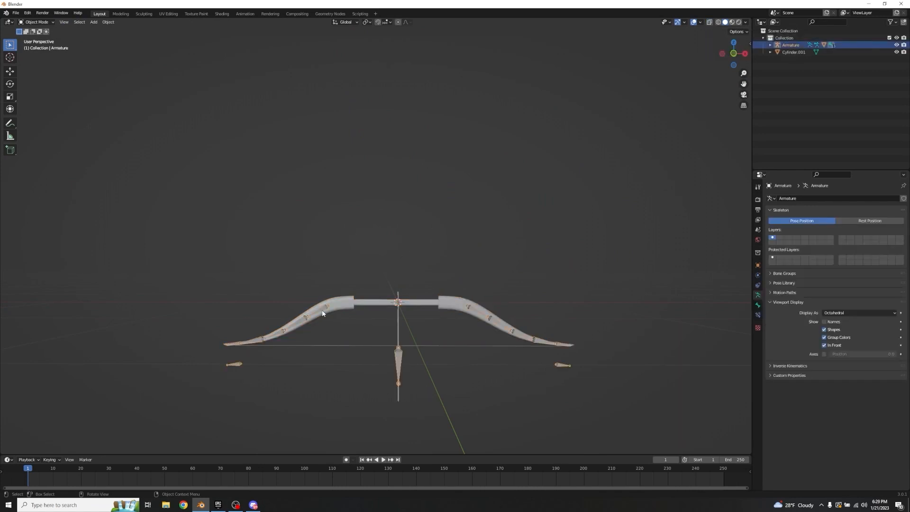
{"action": "key", "text": "ctrl+Tab"}
{"action": "middle_click_drag", "start_coordinate": [476, 240], "coordinate": [429, 373]}
{"action": "left_click", "coordinate": [380, 303]}
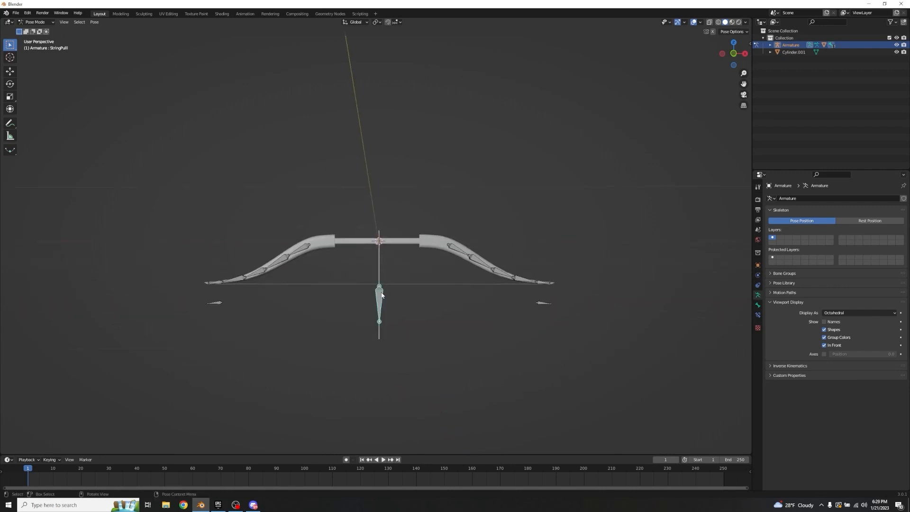
Step: Try moving the StringPull bone about 0.2 m down along global Z, cancel the move, and deselect the bone
{"action": "key", "text": "g"}
{"action": "key", "text": "z"}
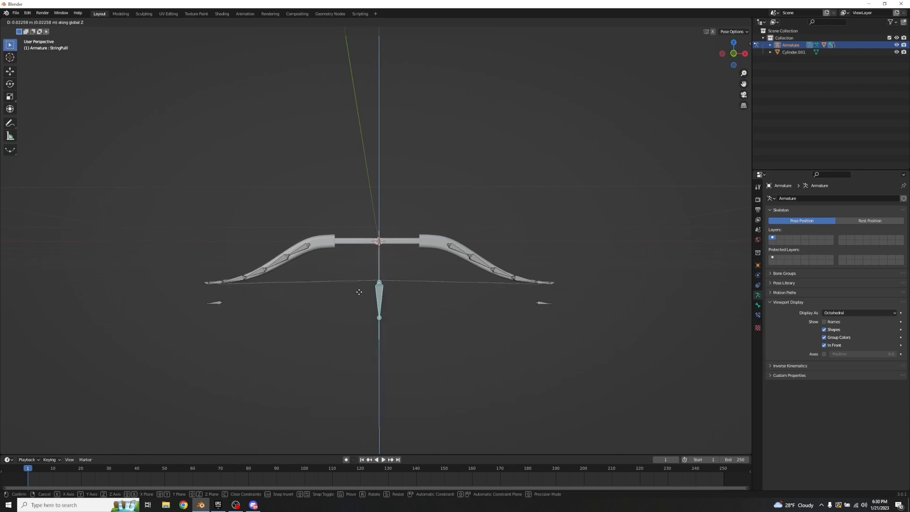
{"action": "right_click", "coordinate": [374, 330]}
{"action": "left_click", "coordinate": [472, 313]}
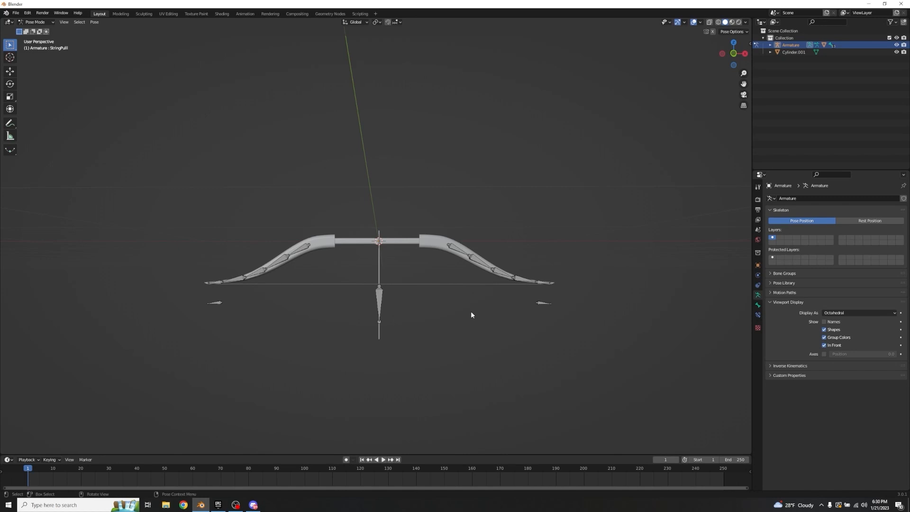
Step: Add an IK constraint to the Top5 bone at the left limb's tip, using the TopIK bone below it as target
{"action": "middle_click_drag", "start_coordinate": [221, 310], "coordinate": [461, 222], "text": "shift"}
{"action": "scroll", "coordinate": [387, 319], "scroll_direction": "up", "scroll_amount": 2}
{"action": "scroll", "coordinate": [388, 319], "scroll_direction": "up", "scroll_amount": 1}
{"action": "scroll", "coordinate": [434, 264], "scroll_direction": "up", "scroll_amount": 5}
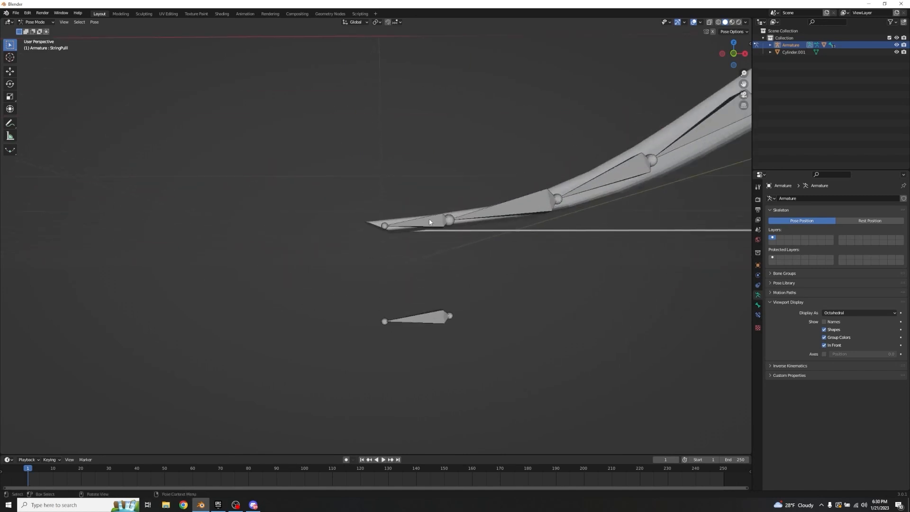
{"action": "scroll", "coordinate": [413, 231], "scroll_direction": "down", "scroll_amount": 3}
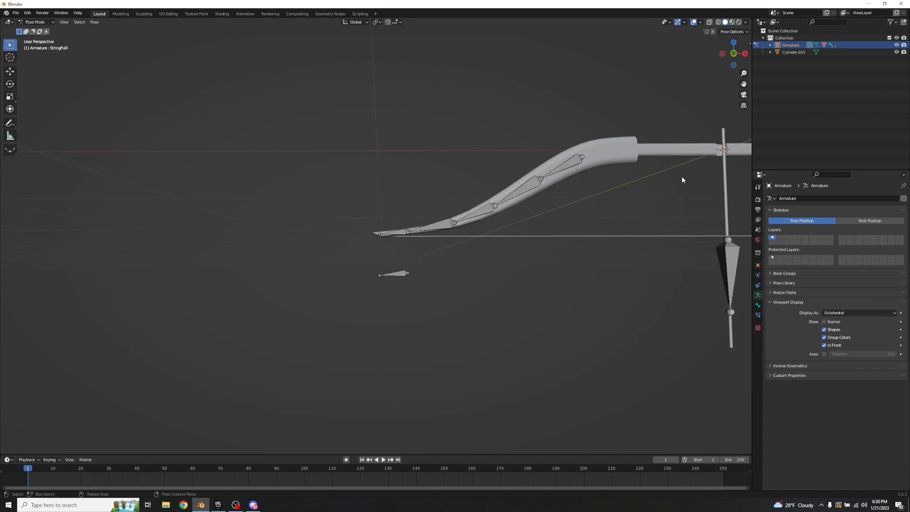
{"action": "left_click", "coordinate": [400, 233]}
{"action": "left_click", "coordinate": [403, 275]}
{"action": "left_click", "coordinate": [397, 233], "text": "shift"}
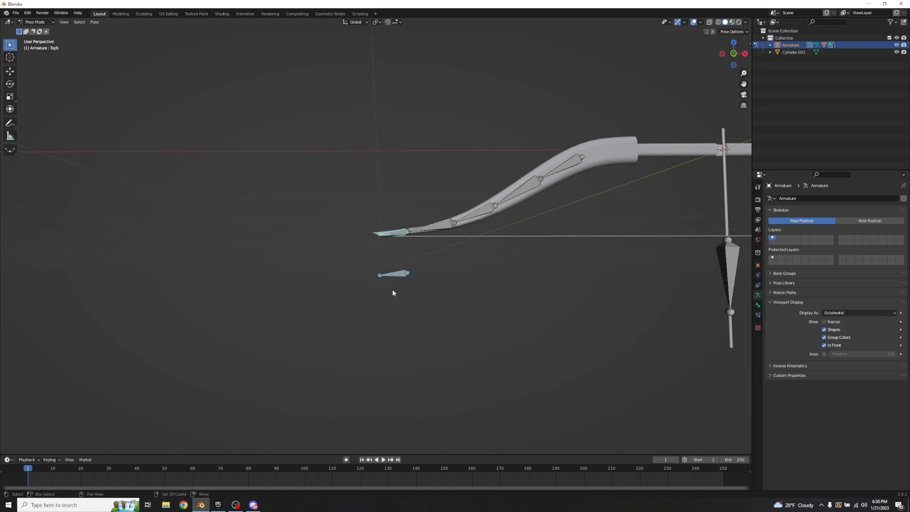
{"action": "key", "text": "shift+i"}
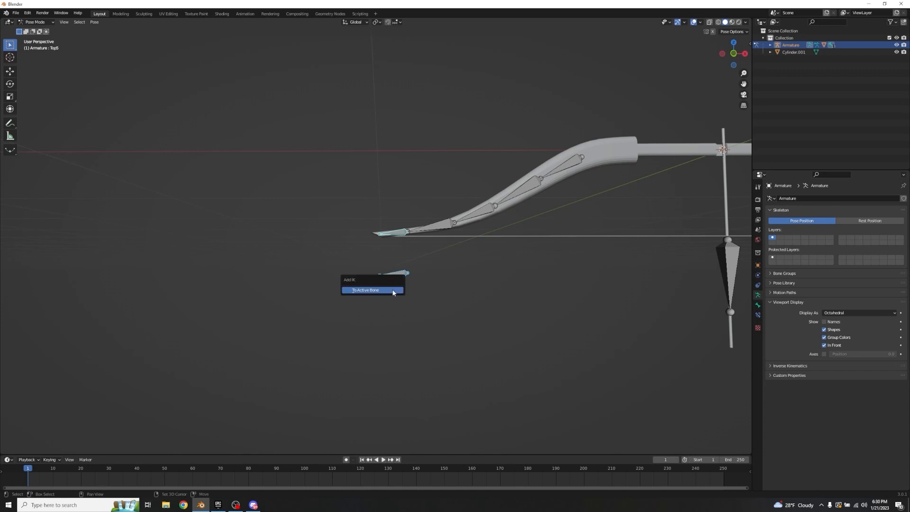
{"action": "left_click", "coordinate": [360, 290]}
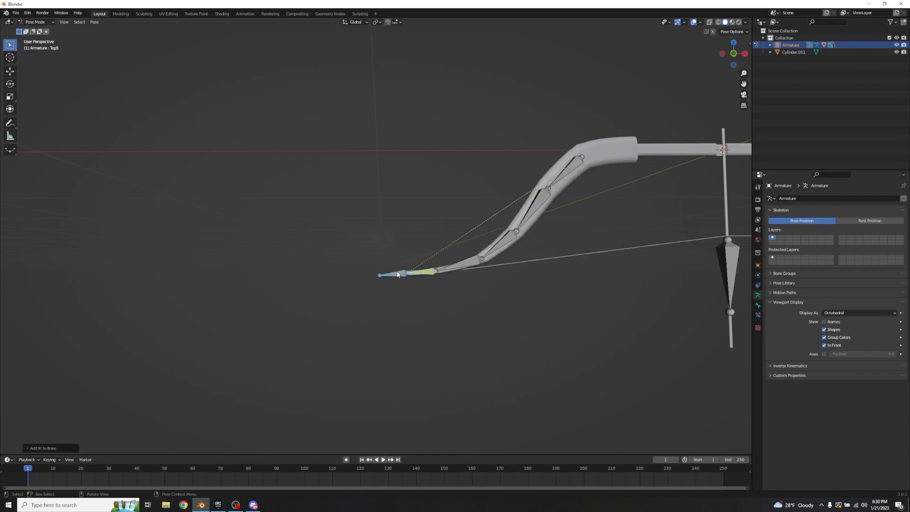
Step: Select the Top5 bone and set its IK constraint to use Rotation weighting instead of Weight Position
{"action": "left_click", "coordinate": [422, 277]}
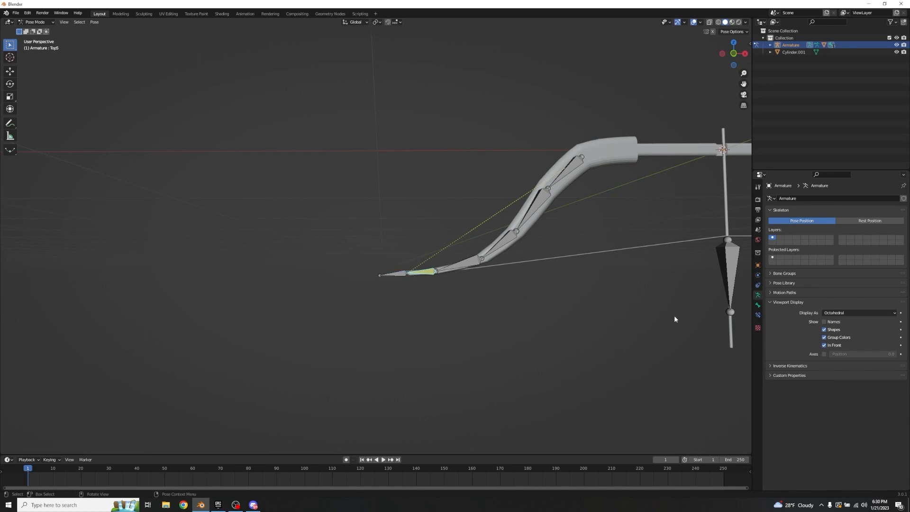
{"action": "left_click", "coordinate": [758, 315]}
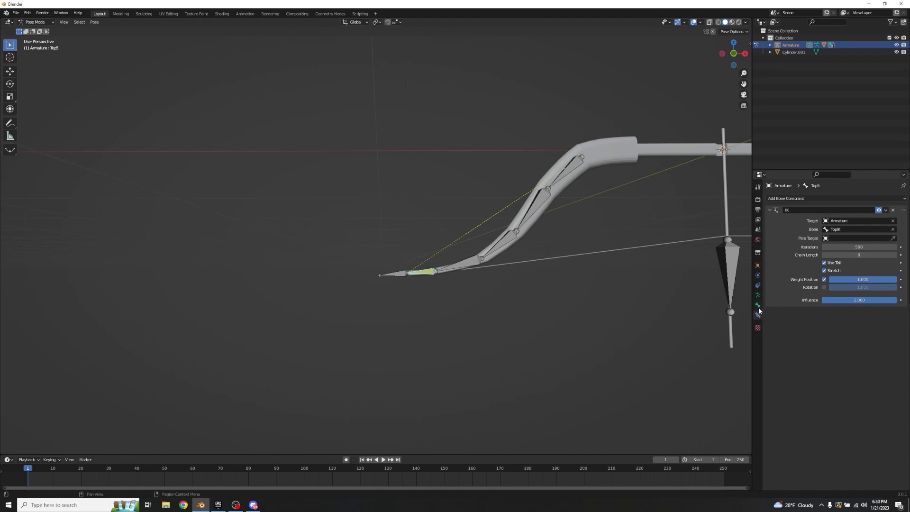
{"action": "left_click", "coordinate": [824, 280]}
{"action": "left_click", "coordinate": [823, 287]}
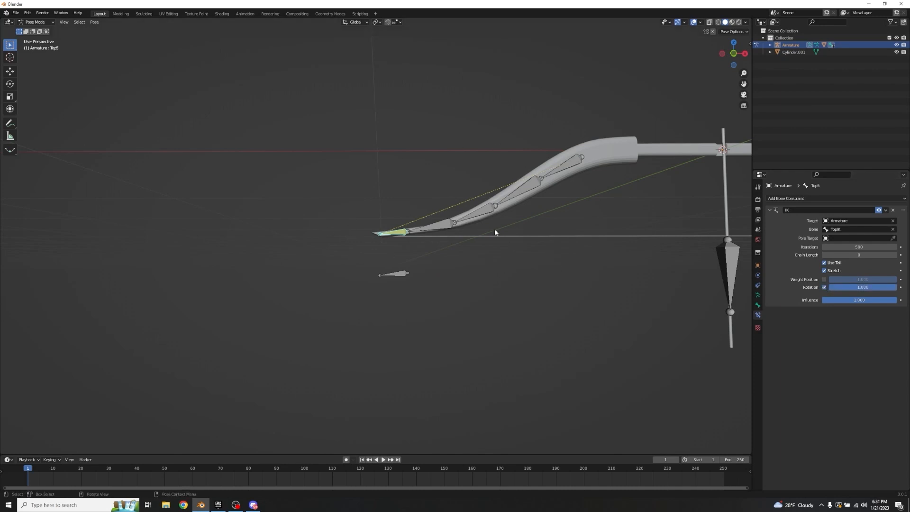
Step: Add an IK constraint to Bottom5 targeting the BottomIK bone, with Weight Position off and Rotation on
{"action": "middle_click_drag", "start_coordinate": [629, 207], "coordinate": [221, 208], "text": "shift"}
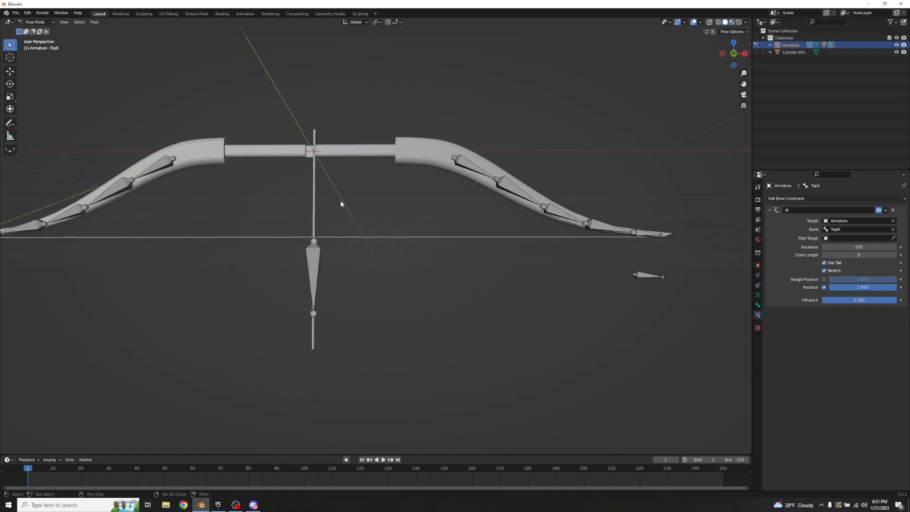
{"action": "left_click", "coordinate": [648, 233]}
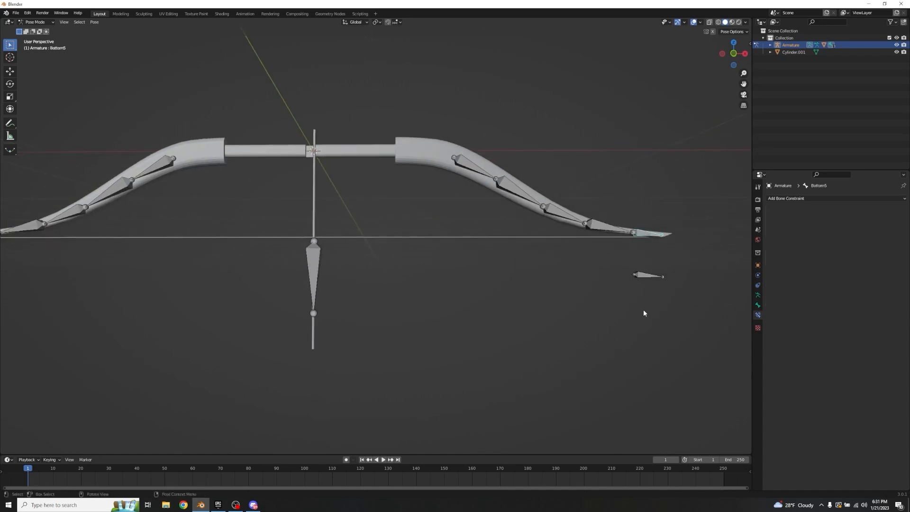
{"action": "left_click", "coordinate": [645, 275]}
{"action": "left_click", "coordinate": [645, 233], "text": "shift"}
{"action": "key", "text": "shift+i"}
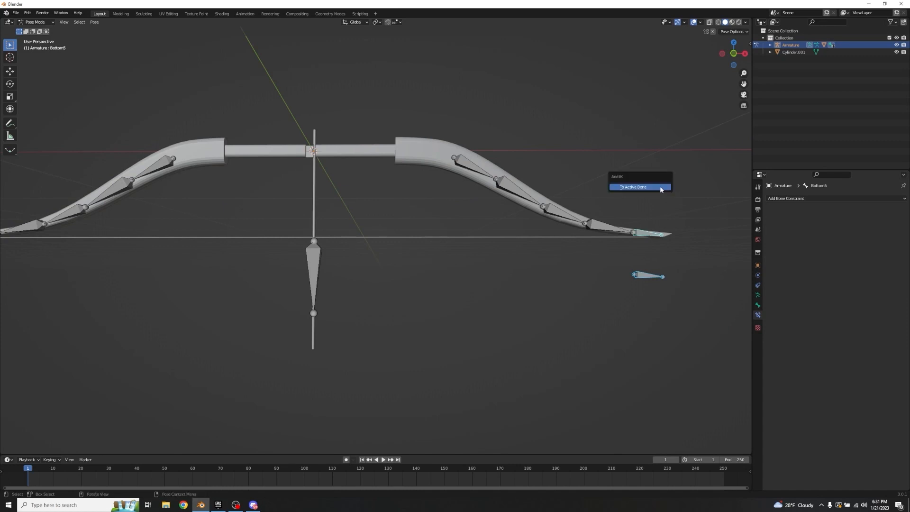
{"action": "left_click", "coordinate": [661, 189]}
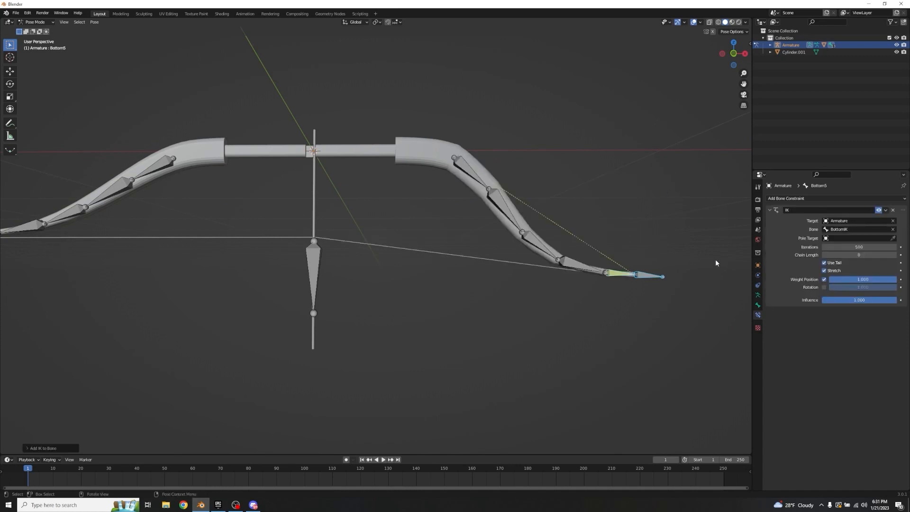
{"action": "left_click", "coordinate": [824, 279]}
{"action": "left_click", "coordinate": [824, 287]}
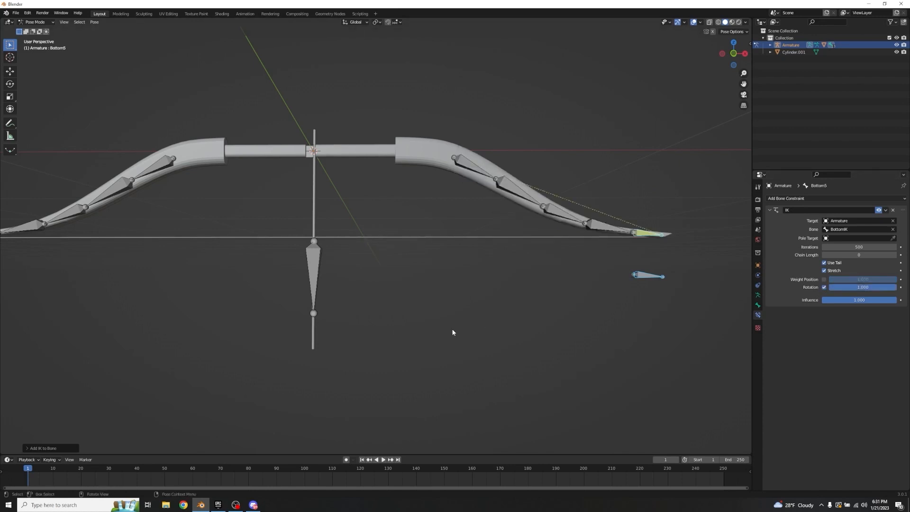
Step: Rotate the TopIK bone -30° about the global Y axis to bend the left limb
{"action": "scroll", "coordinate": [393, 281], "scroll_direction": "down", "scroll_amount": 2}
{"action": "middle_click_drag", "start_coordinate": [394, 280], "coordinate": [502, 279], "text": "shift"}
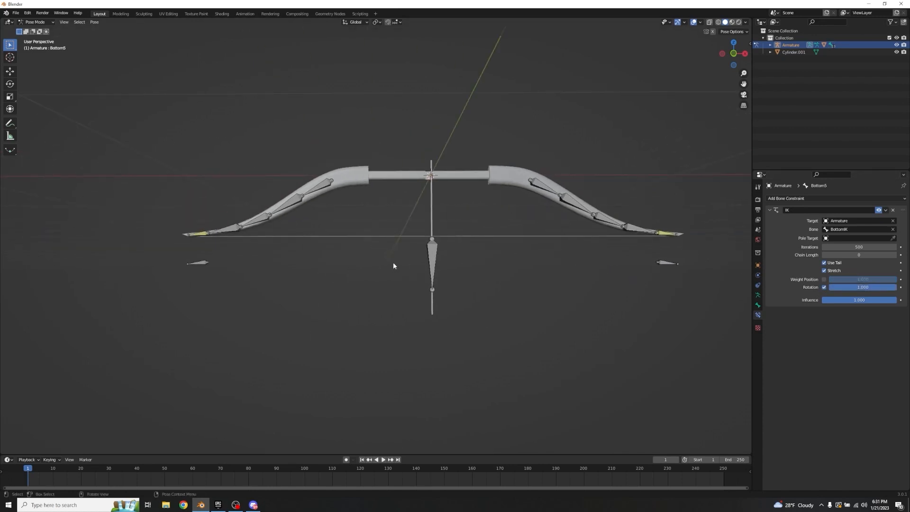
{"action": "left_click", "coordinate": [199, 263]}
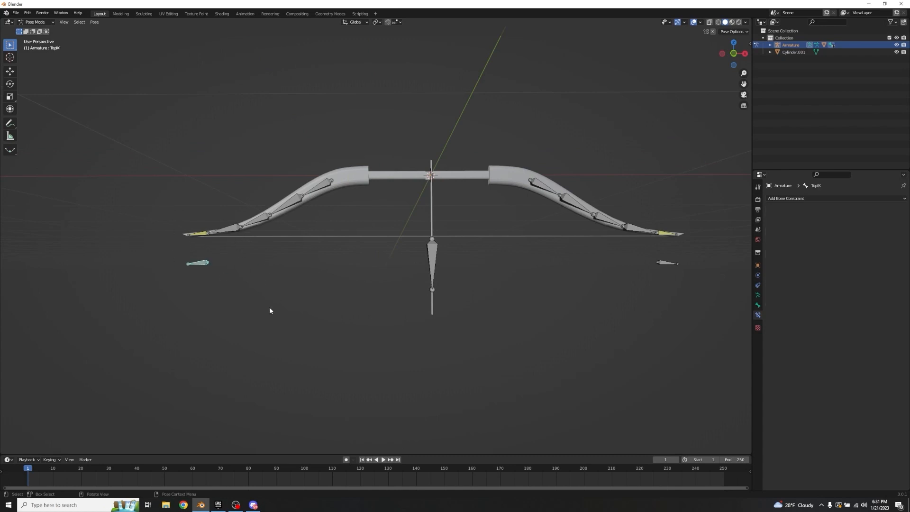
{"action": "key", "text": "r"}
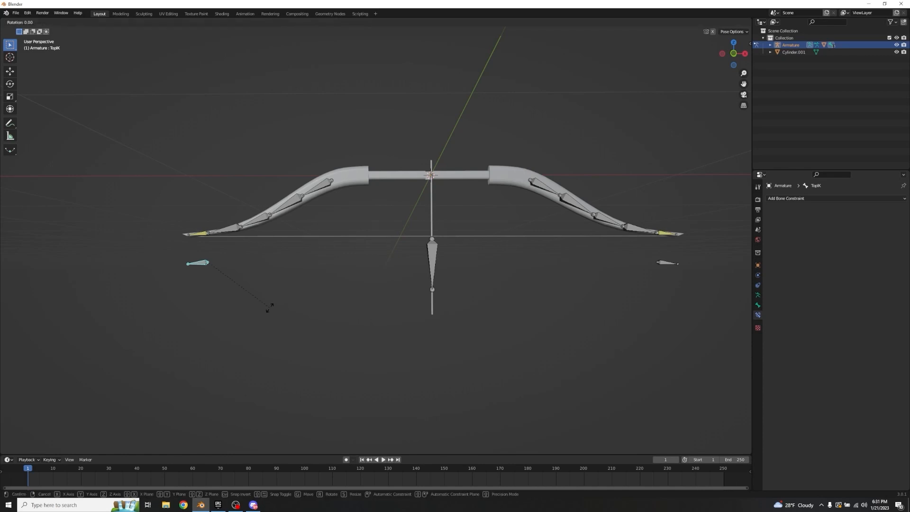
{"action": "key", "text": "y"}
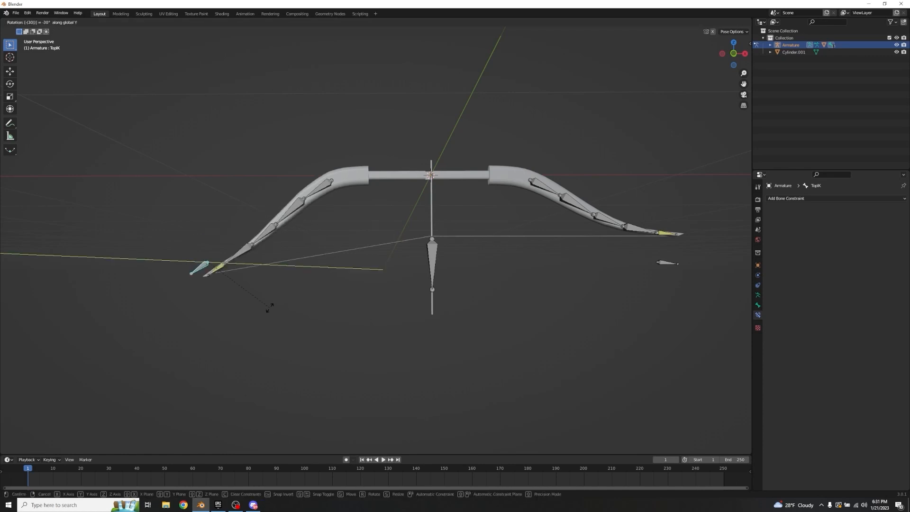
{"action": "left_click", "coordinate": [278, 307]}
Step: Rotate the BottomIK bone 30° about the global Y axis to bend the right limb
{"action": "left_click", "coordinate": [667, 264]}
{"action": "type", "text": "r"}
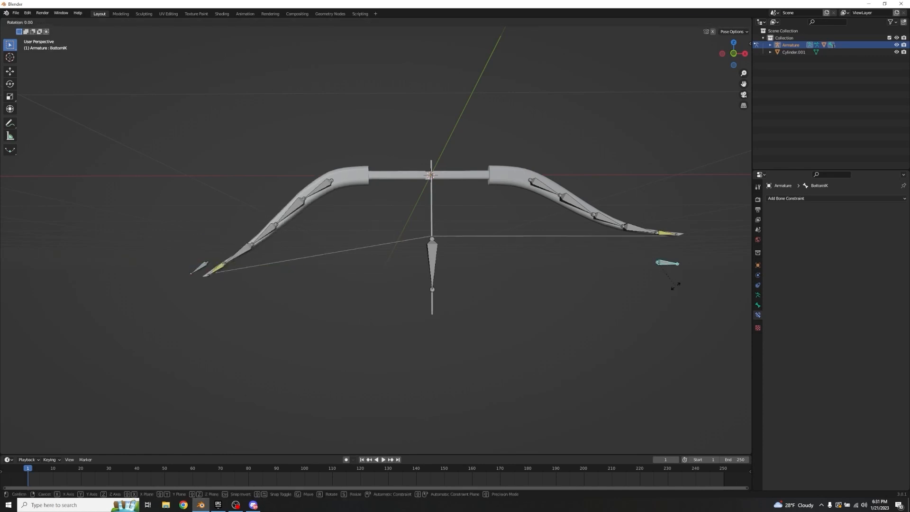
{"action": "type", "text": "y30"}
{"action": "key", "text": "Return"}
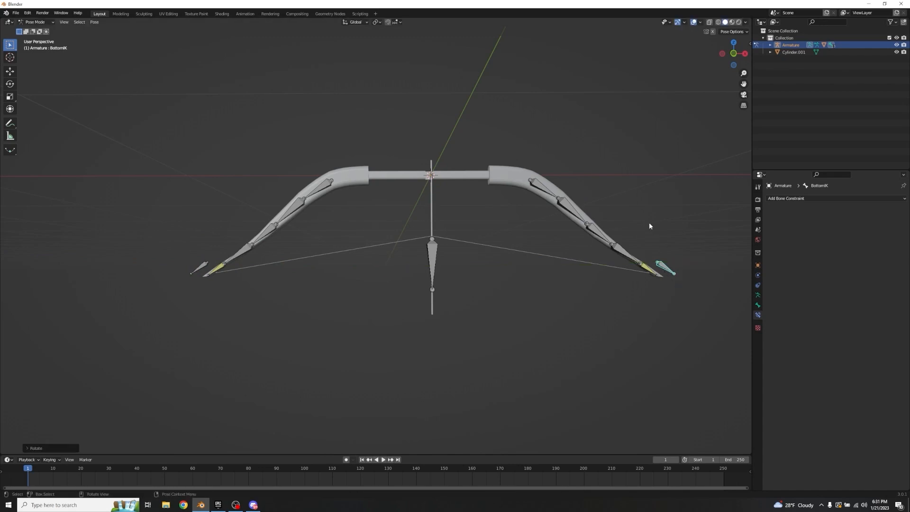
Step: Move the StringPull bone down along global Z, well past the end of the arrow shaft
{"action": "left_click", "coordinate": [436, 250]}
{"action": "key", "text": "g"}
{"action": "key", "text": "z"}
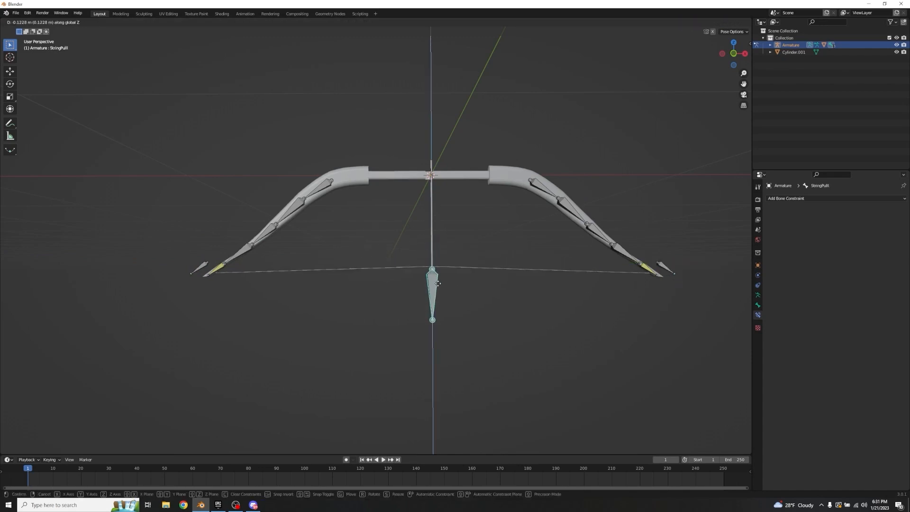
{"action": "left_click", "coordinate": [447, 395]}
{"action": "mouse_move", "coordinate": [371, 277]}
{"action": "middle_mouse_down"}
{"action": "mouse_move", "coordinate": [440, 253]}
{"action": "mouse_move", "coordinate": [353, 276]}
{"action": "middle_mouse_up"}
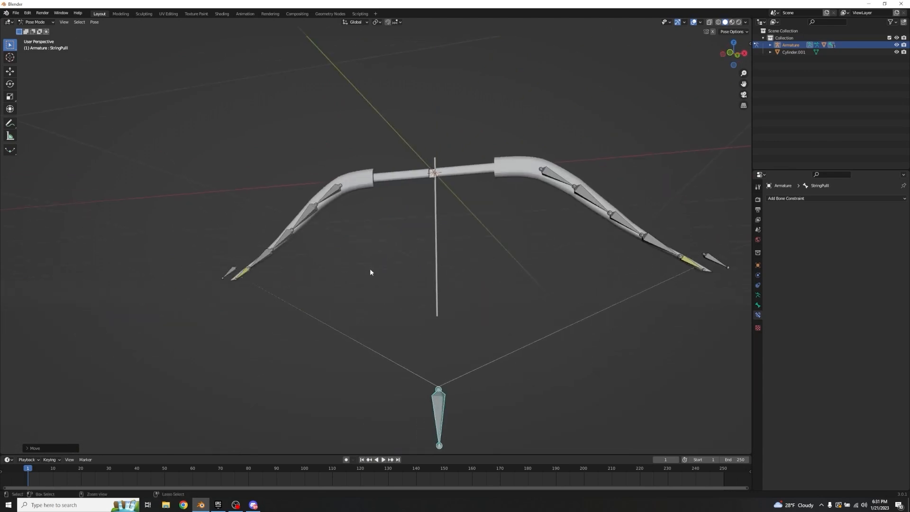
Step: Undo the string pull and the rotations of both IK bones
{"action": "key", "text": "ctrl+z"}
{"action": "key", "text": "ctrl+z"}
{"action": "key", "text": "ctrl+z"}
{"action": "key", "text": "ctrl+z"}
{"action": "key", "text": "ctrl+z"}
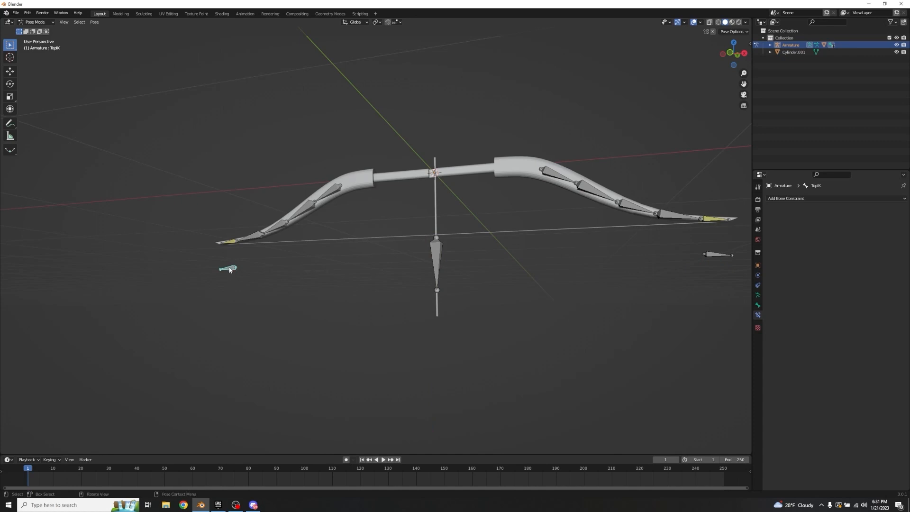
{"action": "key", "text": "ctrl+z"}
Step: With both IK bones selected, scale them along global X to bring them closer together
{"action": "middle_click_drag", "start_coordinate": [297, 289], "coordinate": [368, 306]}
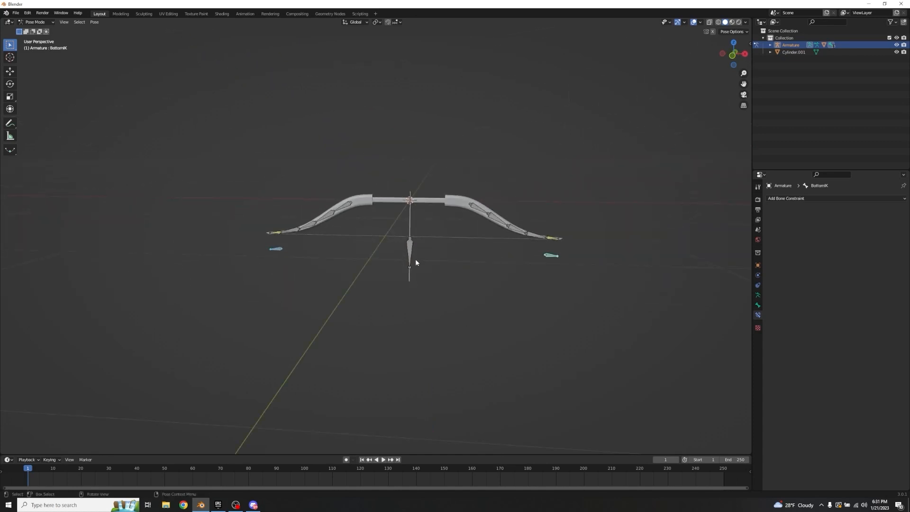
{"action": "key", "text": "s"}
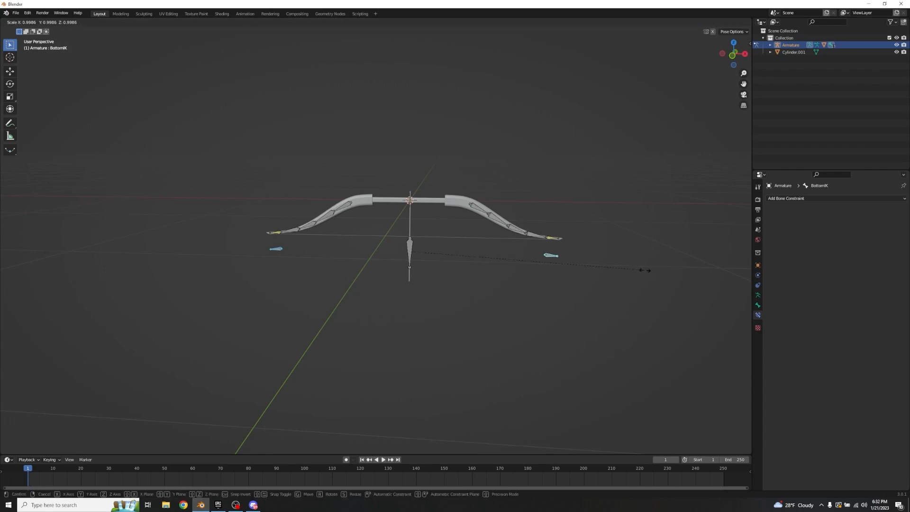
{"action": "key", "text": "x"}
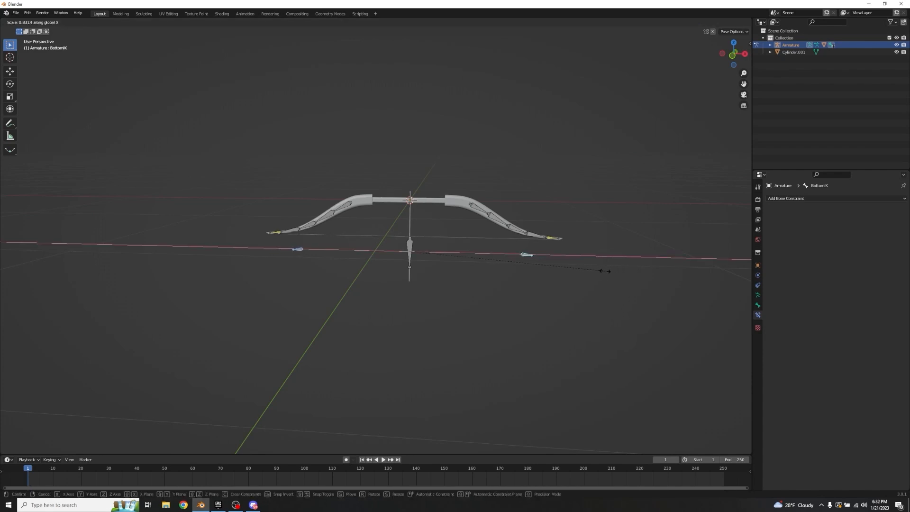
{"action": "left_click", "coordinate": [592, 266]}
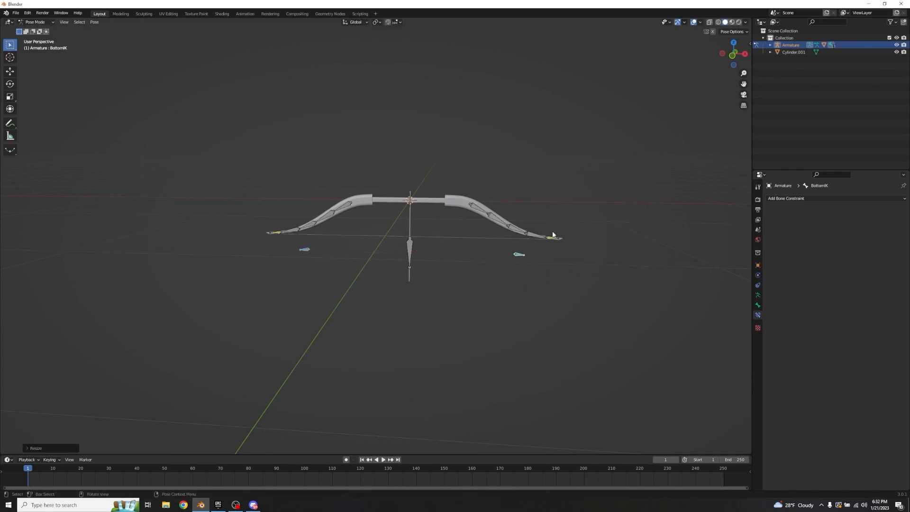
Step: Rotate the BottomIK bone about global Y so the right limb bends down toward the string side
{"action": "left_click", "coordinate": [519, 254]}
{"action": "key", "text": "r"}
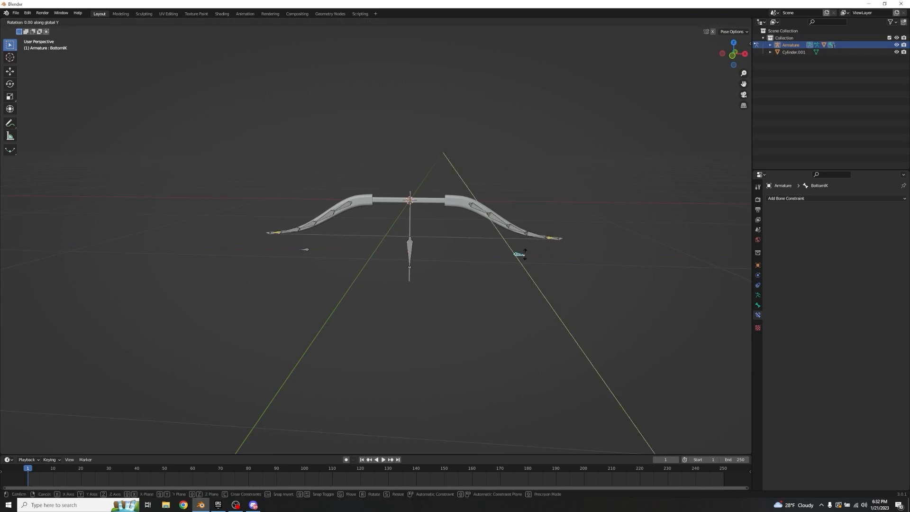
{"action": "left_click", "coordinate": [529, 258]}
Step: Rotate the TopIK bone so the left limb bends down to match the right limb
{"action": "scroll", "coordinate": [536, 240], "scroll_direction": "up", "scroll_amount": 2}
{"action": "scroll", "coordinate": [537, 244], "scroll_direction": "up", "scroll_amount": 1}
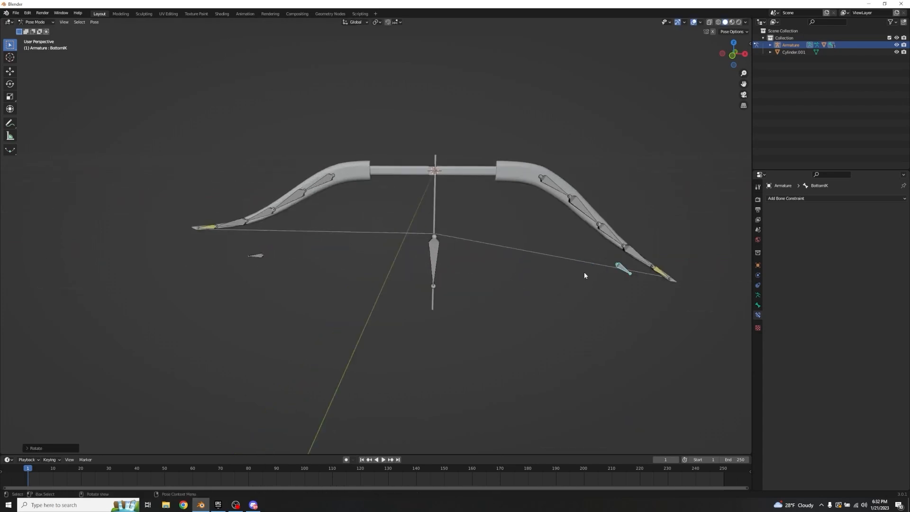
{"action": "left_click", "coordinate": [256, 256]}
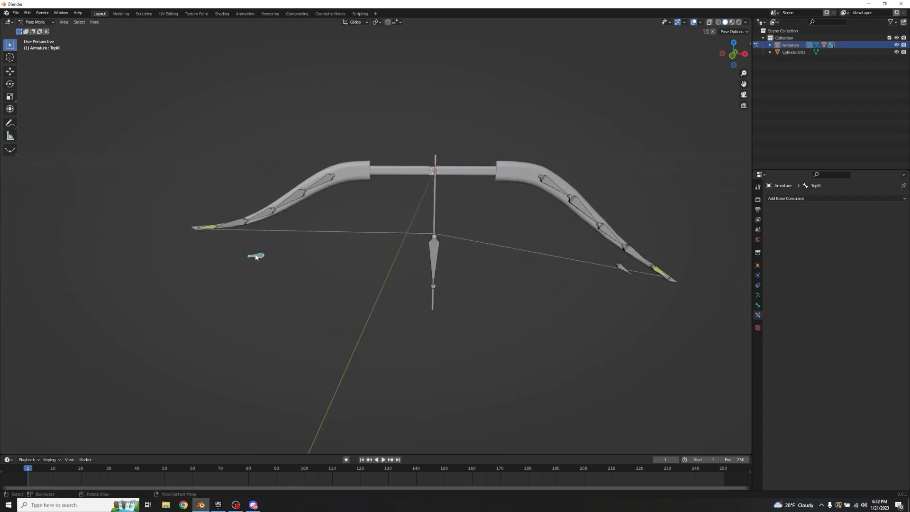
{"action": "key", "text": "r"}
{"action": "left_click", "coordinate": [338, 273]}
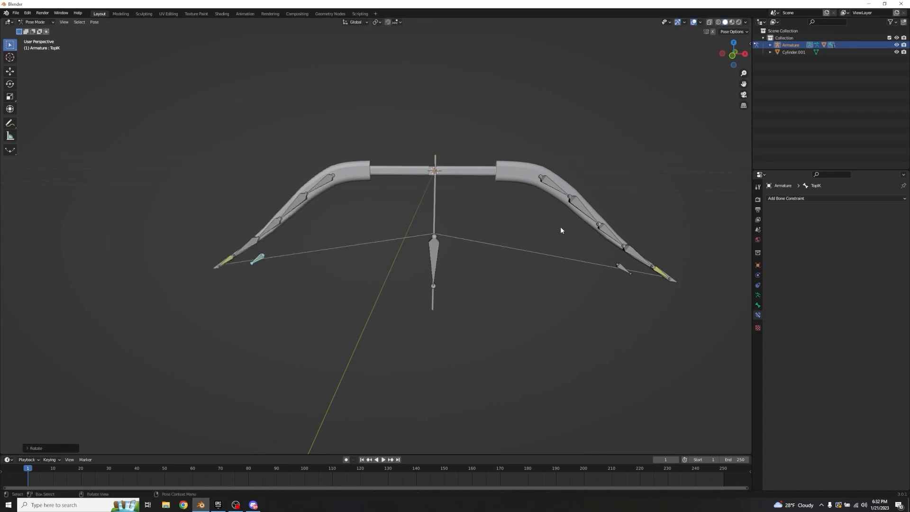
Step: Move the StringPull bone down along global Z until the drawn string meets the rear end of the arrow shaft
{"action": "left_click", "coordinate": [435, 250]}
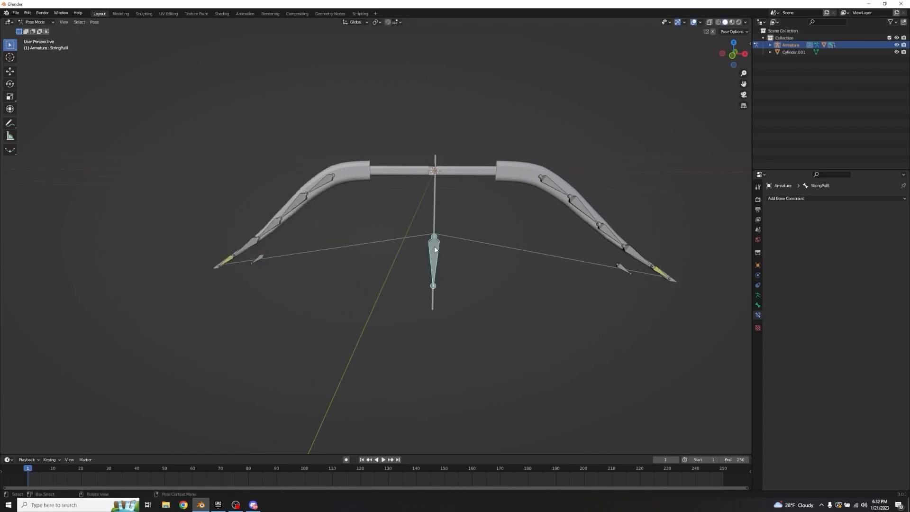
{"action": "key", "text": "g"}
{"action": "left_click", "coordinate": [474, 315]}
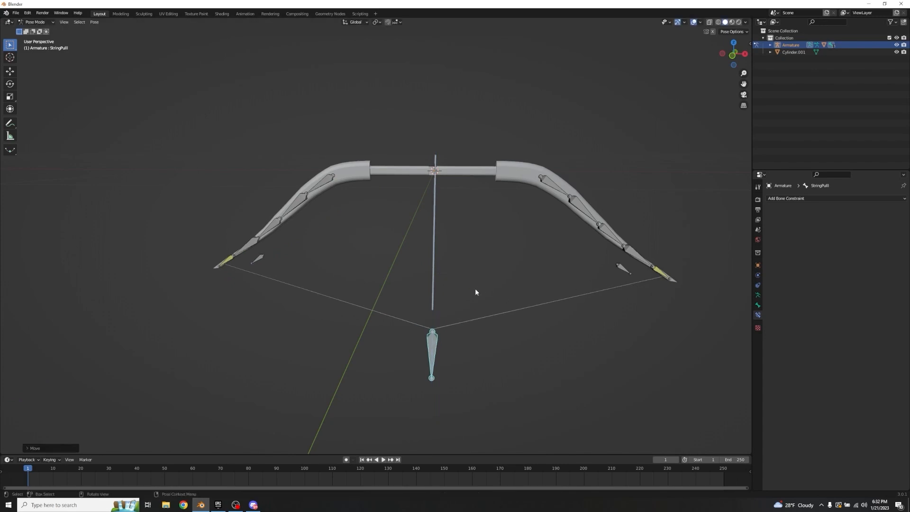
{"action": "key", "text": "g"}
{"action": "key", "text": "z"}
{"action": "left_click", "coordinate": [459, 277]}
{"action": "middle_click_drag", "start_coordinate": [324, 247], "coordinate": [467, 252]}
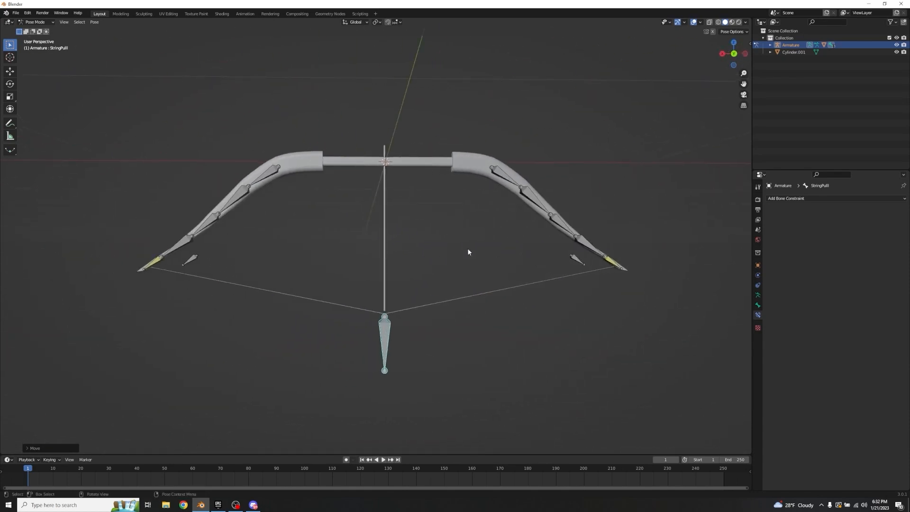
Step: Set the IK constraint influence to 0 on the Bottom5 and Top5 limb-tip bones
{"action": "left_click", "coordinate": [157, 266]}
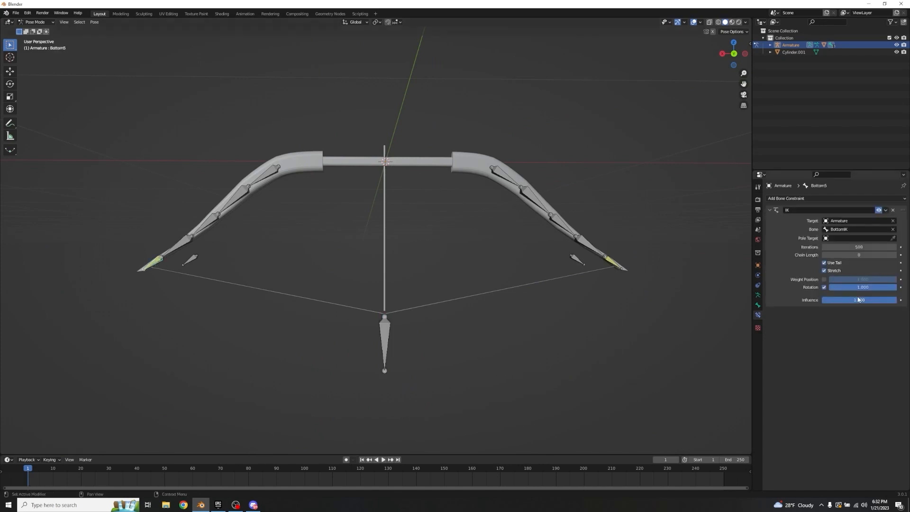
{"action": "left_click_drag", "start_coordinate": [895, 300], "coordinate": [823, 300]}
{"action": "left_click", "coordinate": [609, 263]}
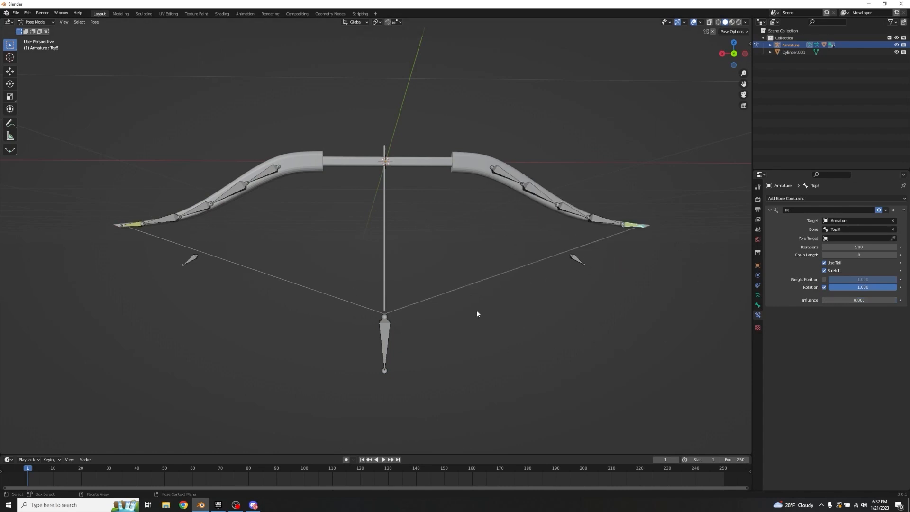
Step: Move the StringPull bone up along global Z by about 0.32 m until the bowstring is straight between the limb tips
{"action": "left_click", "coordinate": [385, 338]}
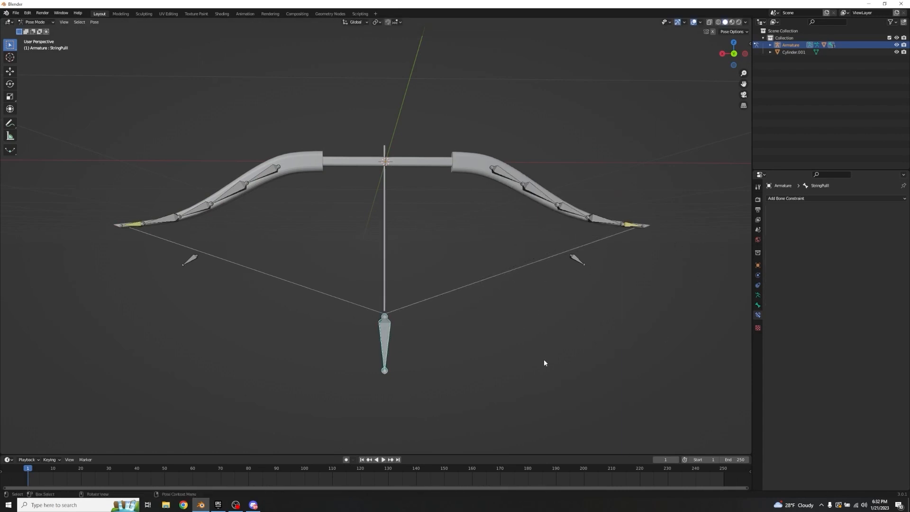
{"action": "key", "text": "g"}
{"action": "key", "text": "z"}
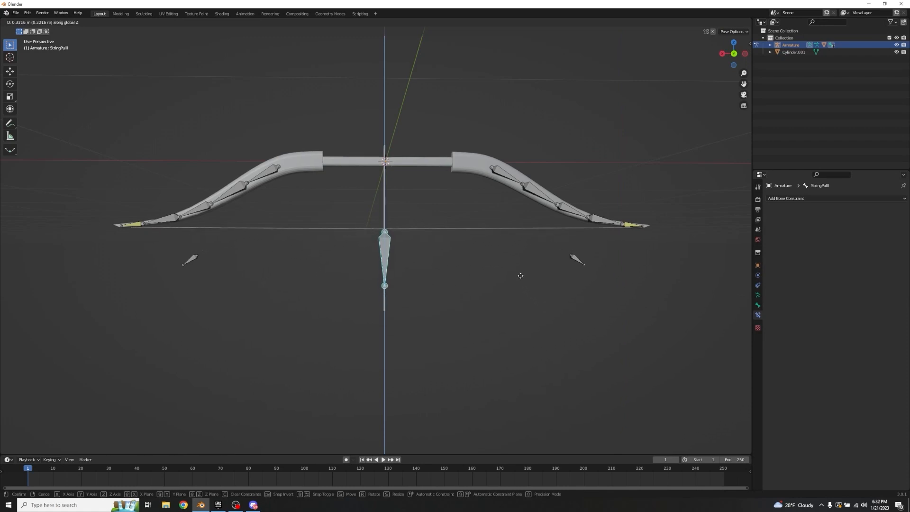
{"action": "left_click", "coordinate": [520, 276]}
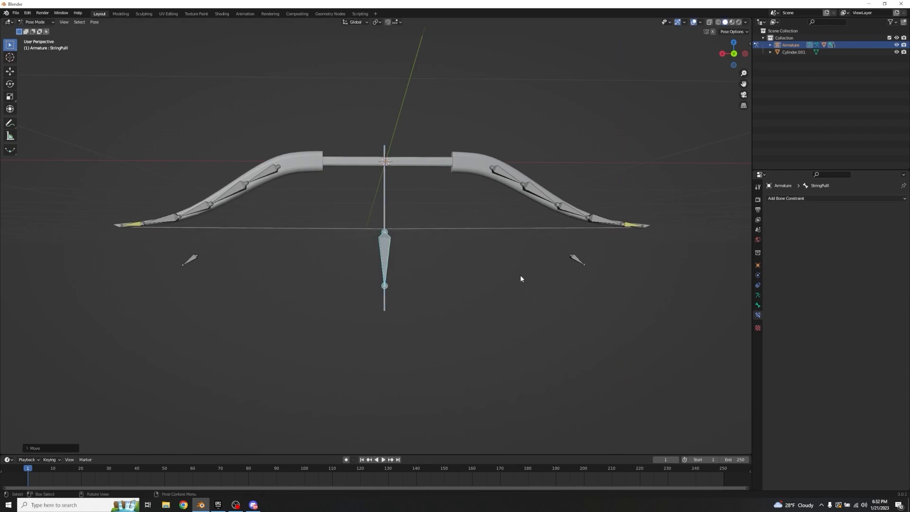
Step: Insert a location keyframe for the StringPull bone at frame 1 with the bow at rest
{"action": "left_click", "coordinate": [192, 262]}
{"action": "left_click", "coordinate": [134, 224]}
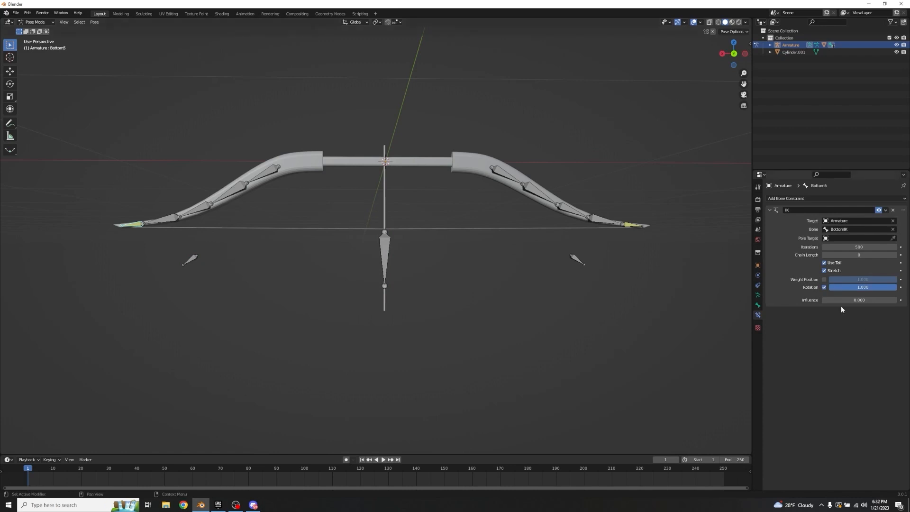
{"action": "left_click_drag", "start_coordinate": [843, 300], "coordinate": [823, 300]}
{"action": "left_click", "coordinate": [386, 249]}
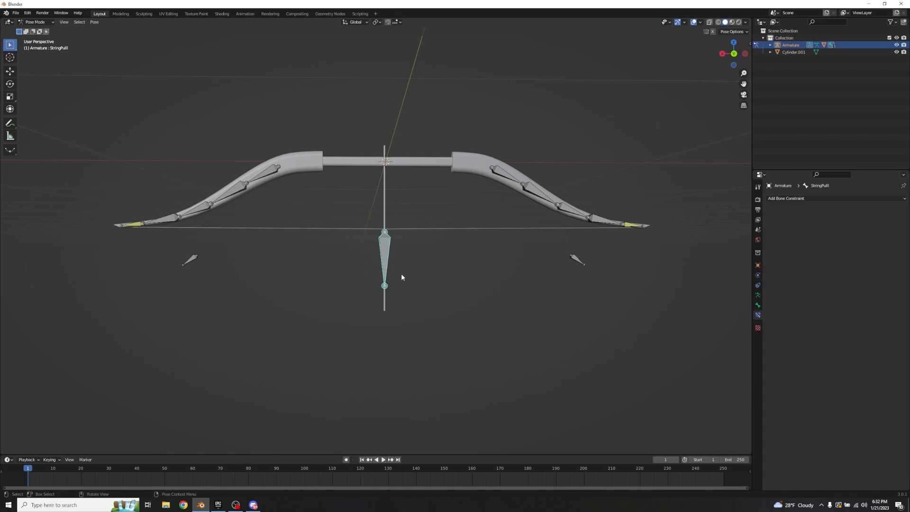
{"action": "key", "text": "i"}
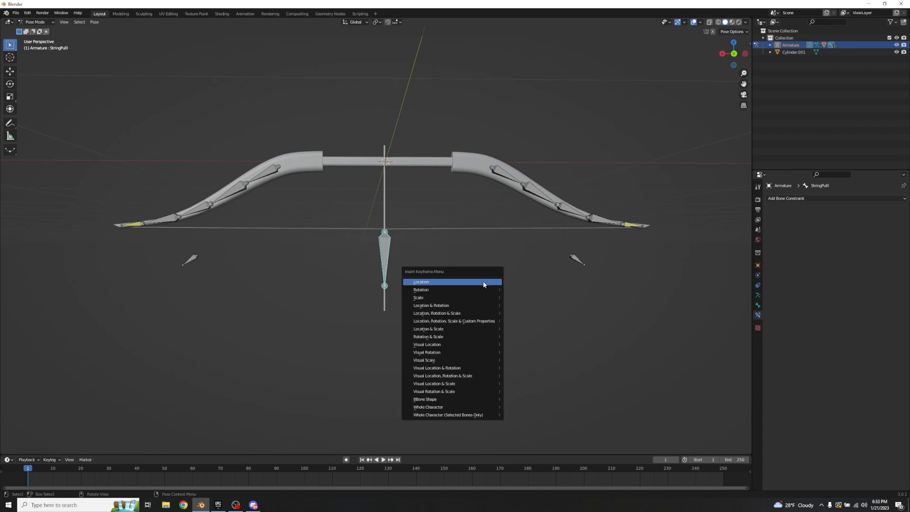
{"action": "left_click", "coordinate": [483, 285]}
Step: Keyframe the IK influence of 0 at frame 1 on both the Bottom5 and Top5 bones
{"action": "left_click", "coordinate": [131, 224]}
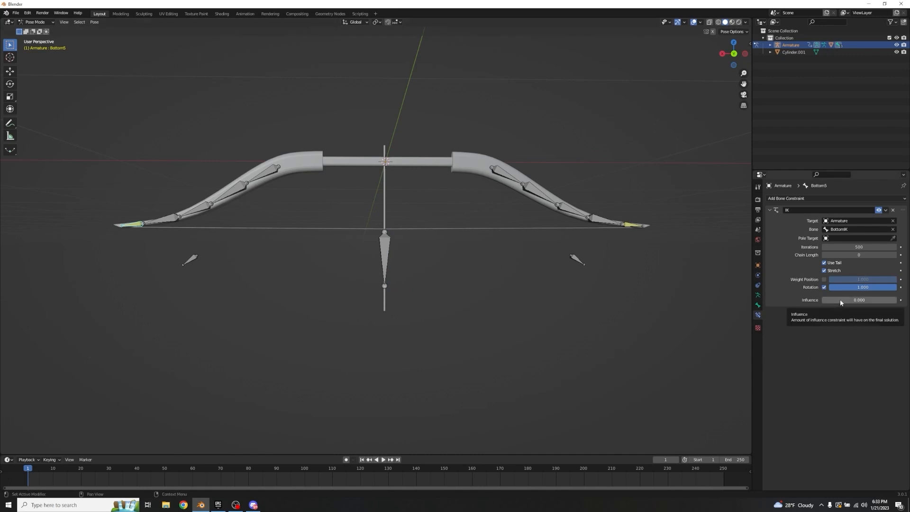
{"action": "left_click", "coordinate": [632, 227]}
{"action": "key", "text": "i"}
{"action": "key", "text": "space"}
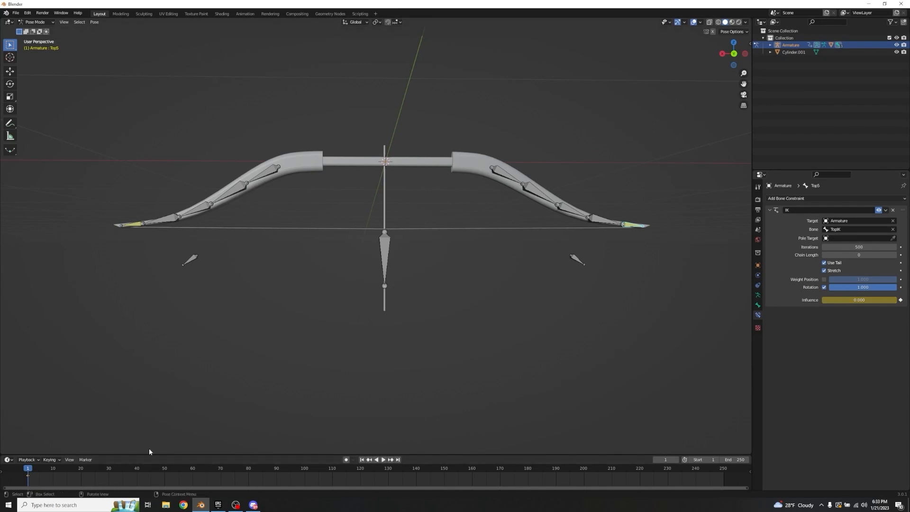
Step: At frame 30, set the IK influence to 1 on the Top5 and Bottom5 bones and keyframe both values
{"action": "left_click_drag", "start_coordinate": [104, 478], "coordinate": [109, 478]}
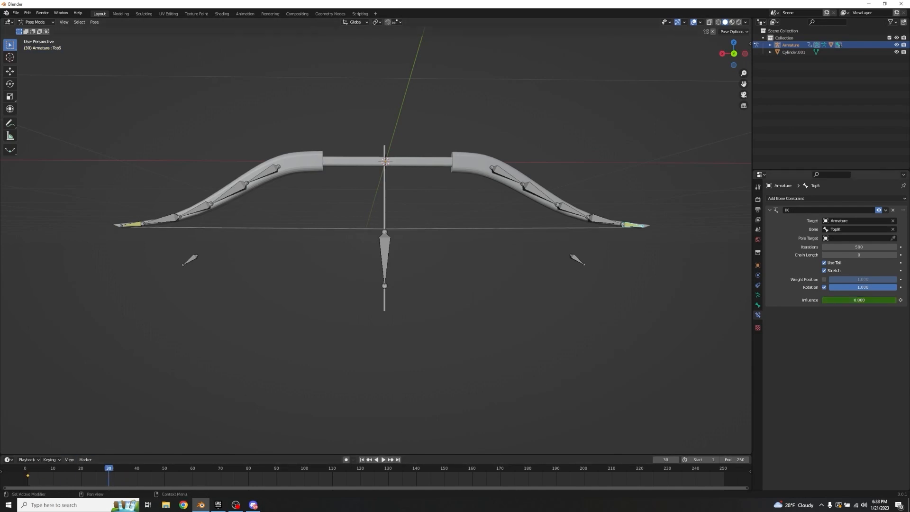
{"action": "left_click_drag", "start_coordinate": [846, 300], "coordinate": [896, 300]}
{"action": "left_click", "coordinate": [900, 299]}
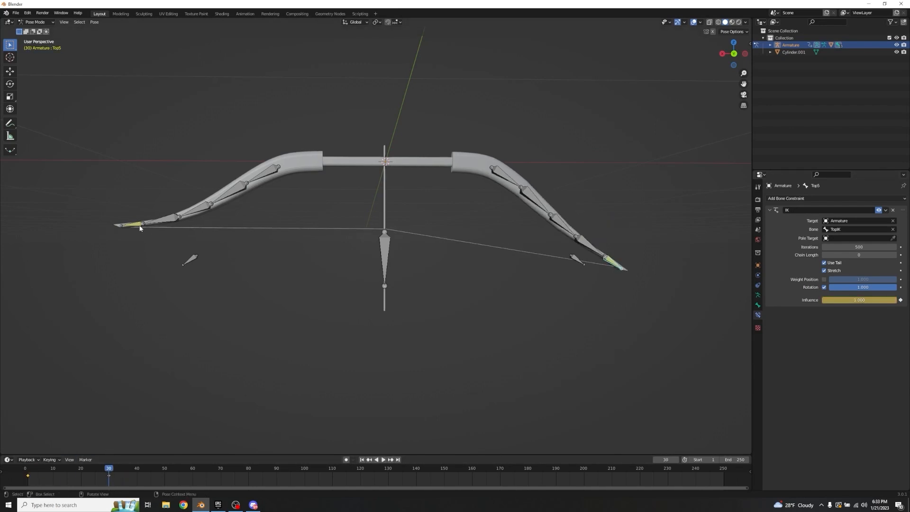
{"action": "left_click", "coordinate": [136, 227]}
{"action": "left_click_drag", "start_coordinate": [834, 300], "coordinate": [895, 300]}
{"action": "left_click", "coordinate": [900, 299]}
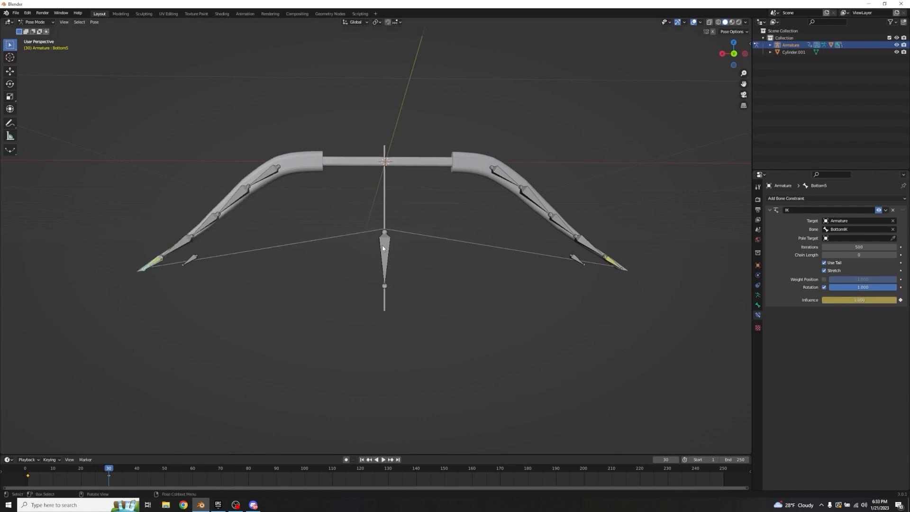
Step: Move the StringPull bone down along global Z past the arrow shaft's rear end and keyframe its location at frame 30
{"action": "left_click", "coordinate": [384, 249]}
{"action": "key", "text": "h"}
{"action": "key", "text": "alt+h"}
{"action": "key", "text": "g"}
{"action": "key", "text": "z"}
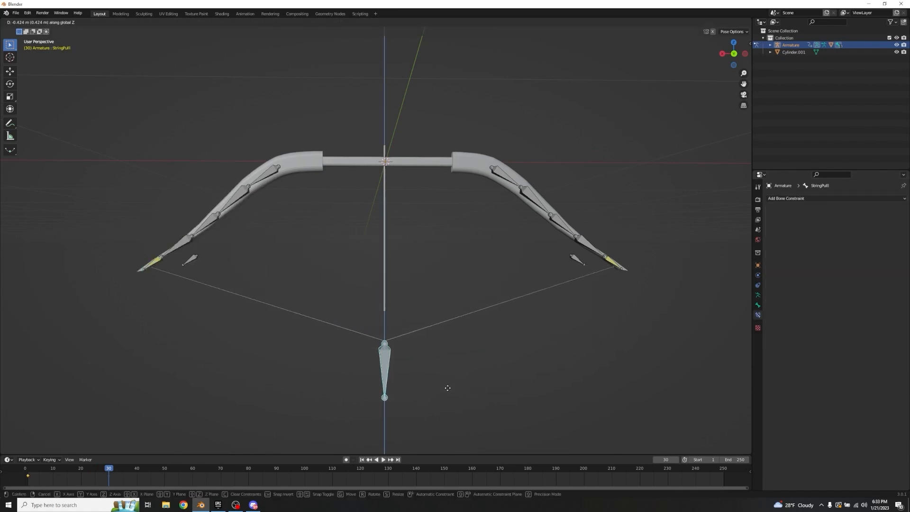
{"action": "left_click", "coordinate": [449, 391]}
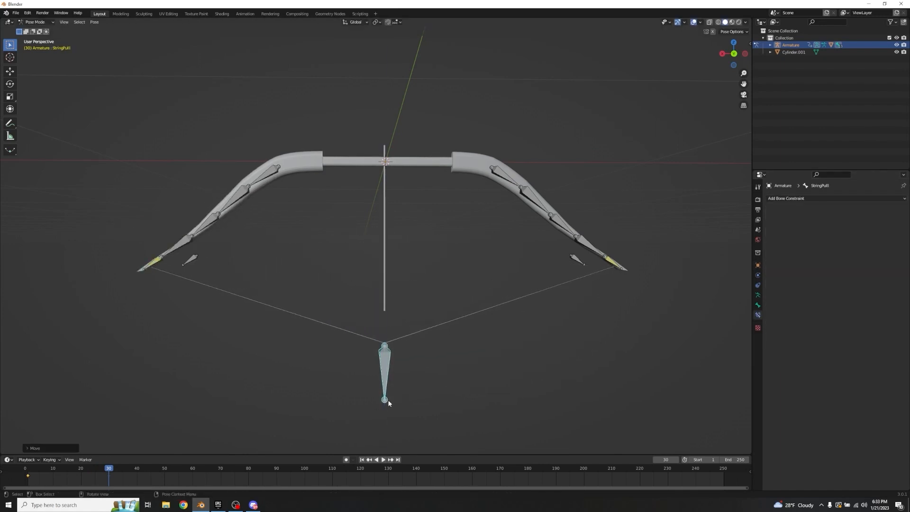
{"action": "key", "text": "i"}
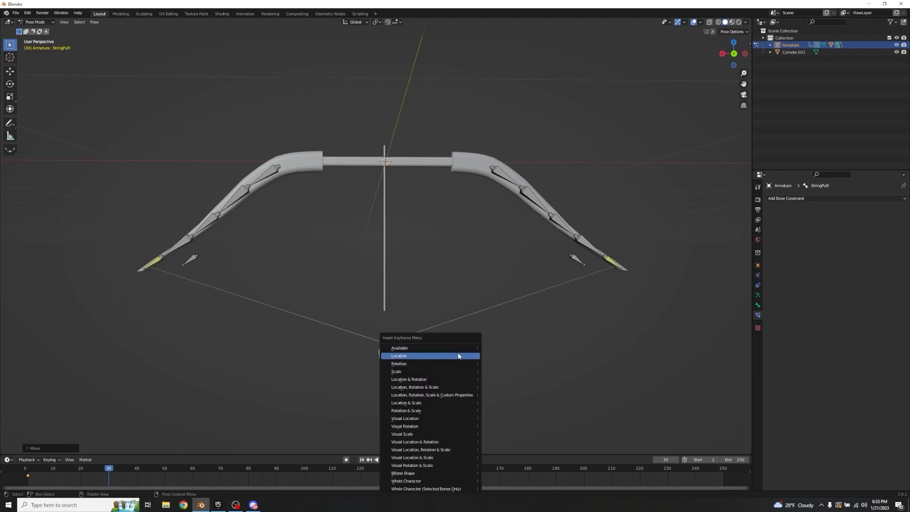
{"action": "left_click", "coordinate": [459, 356]}
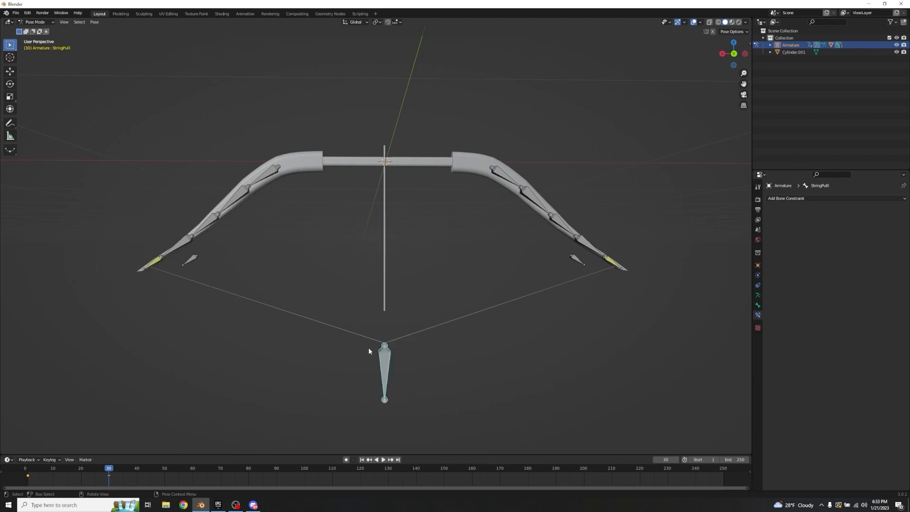
Step: Play back and scrub the draw animation between the rest pose and frame 30 to check the limbs and string
{"action": "key", "text": "shift+Left"}
{"action": "key", "text": "space"}
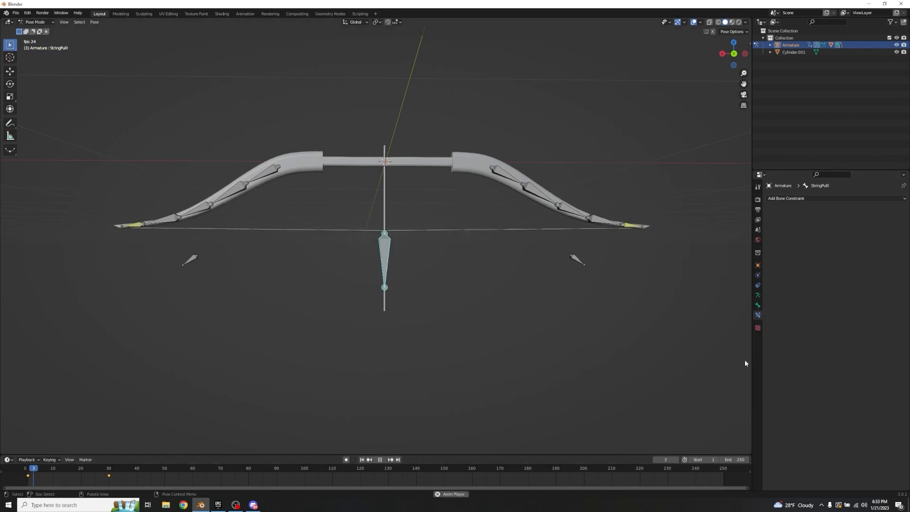
{"action": "key", "text": "space"}
{"action": "middle_click_drag", "start_coordinate": [414, 302], "coordinate": [484, 261]}
{"action": "key", "text": "space"}
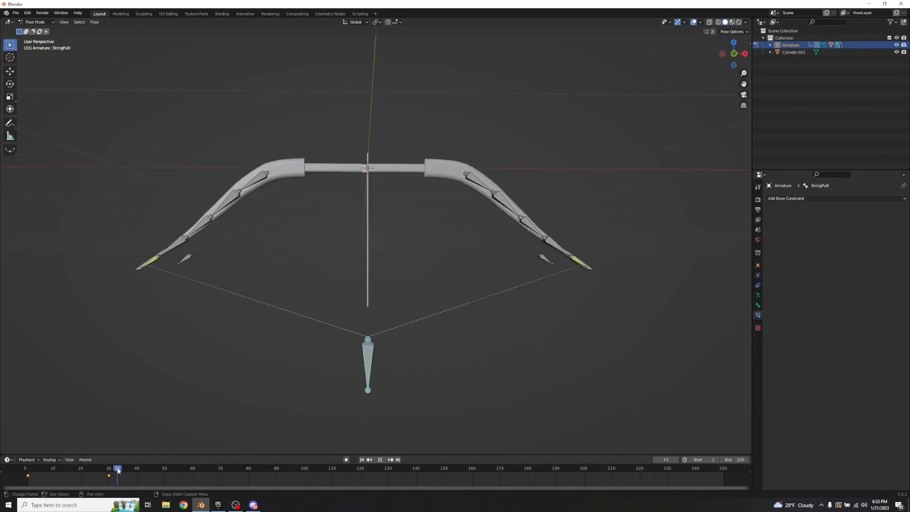
{"action": "key", "text": "shift+Left"}
{"action": "mouse_move", "coordinate": [79, 480]}
{"action": "left_mouse_down"}
{"action": "mouse_move", "coordinate": [57, 480]}
{"action": "mouse_move", "coordinate": [91, 481]}
{"action": "mouse_move", "coordinate": [50, 481]}
{"action": "mouse_move", "coordinate": [63, 482]}
{"action": "left_mouse_up"}
{"action": "left_click_drag", "start_coordinate": [61, 481], "coordinate": [26, 479]}
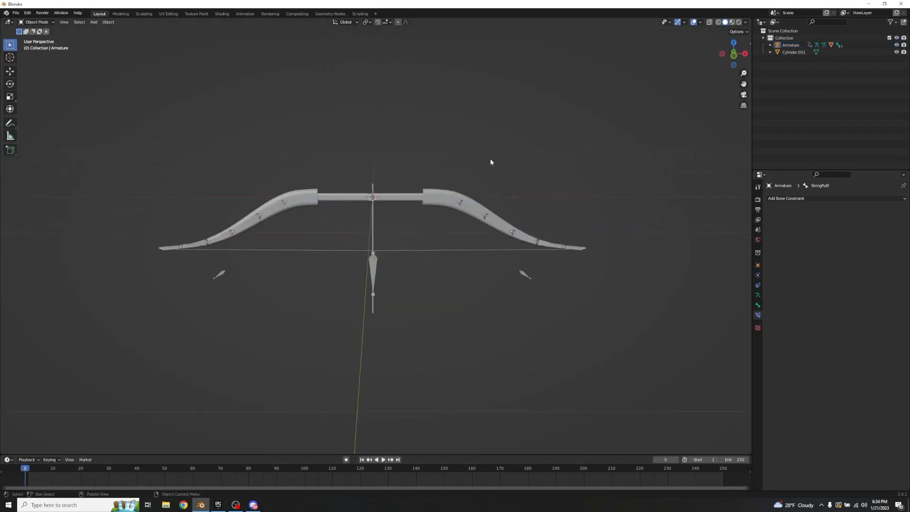
Step: In Object Mode, hide the bow and its armature to isolate the arrow shaft
{"action": "left_click_drag", "start_coordinate": [438, 159], "coordinate": [634, 341]}
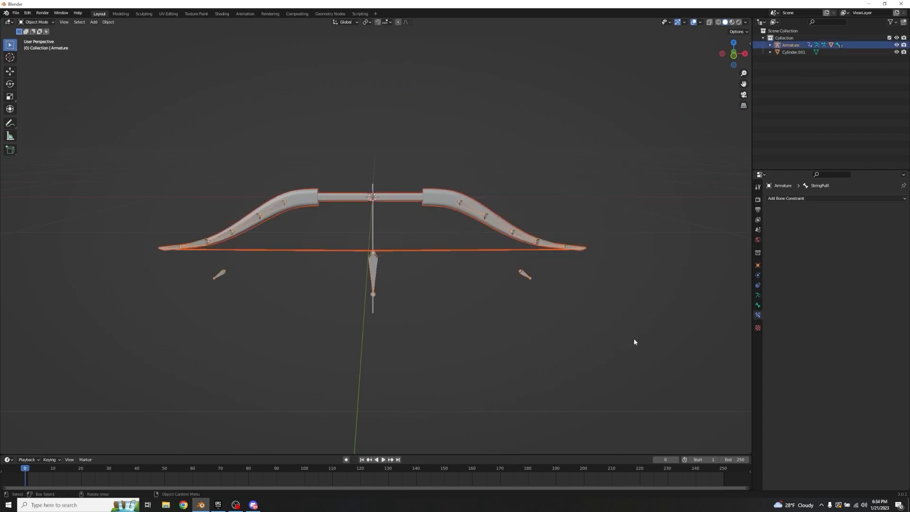
{"action": "key", "text": "h"}
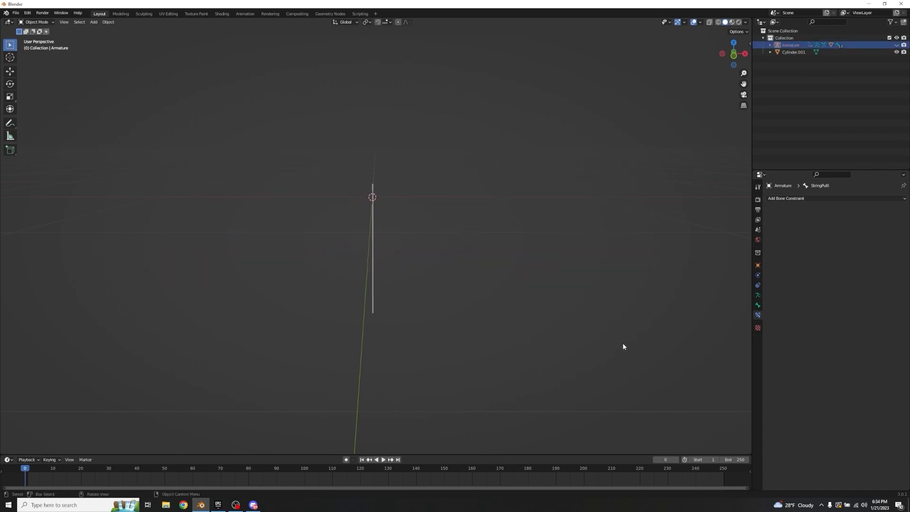
{"action": "scroll", "coordinate": [404, 243], "scroll_direction": "up", "scroll_amount": 5}
{"action": "left_click", "coordinate": [367, 220]}
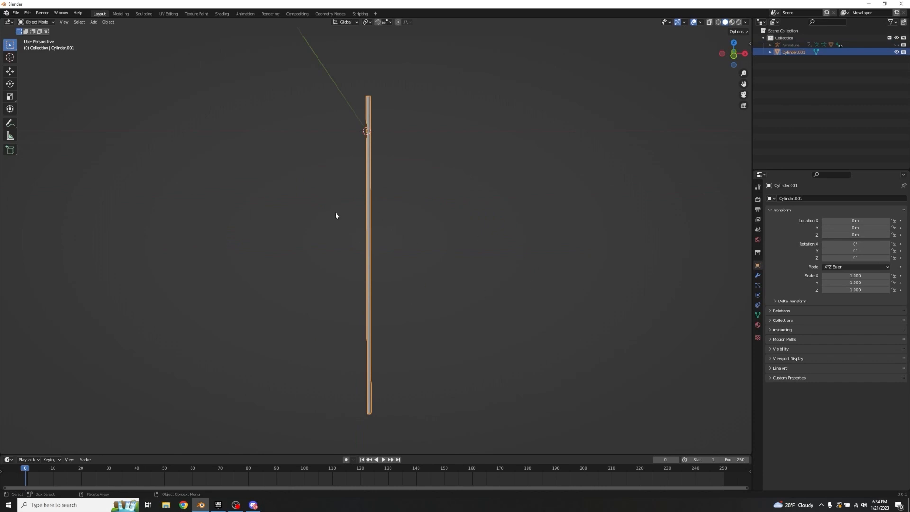
{"action": "middle_click_drag", "start_coordinate": [484, 240], "coordinate": [418, 243]}
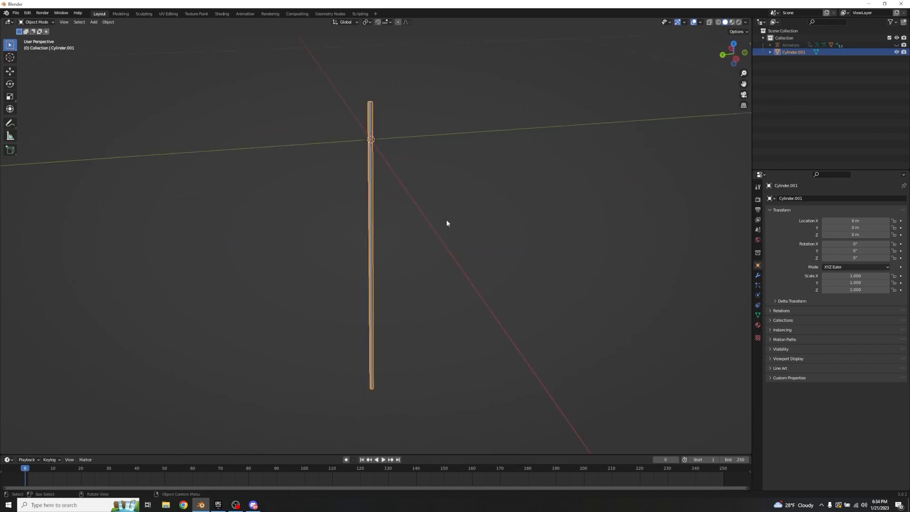
{"action": "left_click", "coordinate": [431, 196]}
{"action": "middle_click_drag", "start_coordinate": [440, 180], "coordinate": [325, 179]}
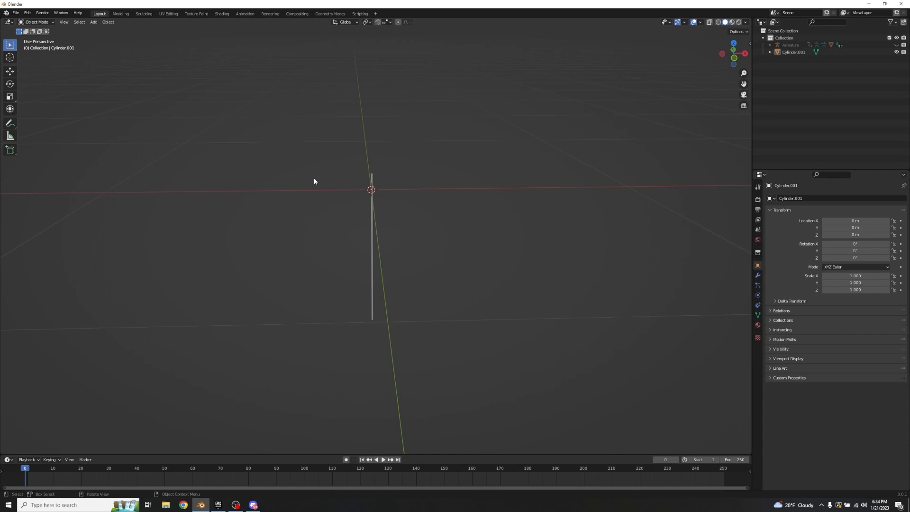
Step: Add a cube at the origin and scale it uniformly to about 0.115
{"action": "key", "text": "shift+a"}
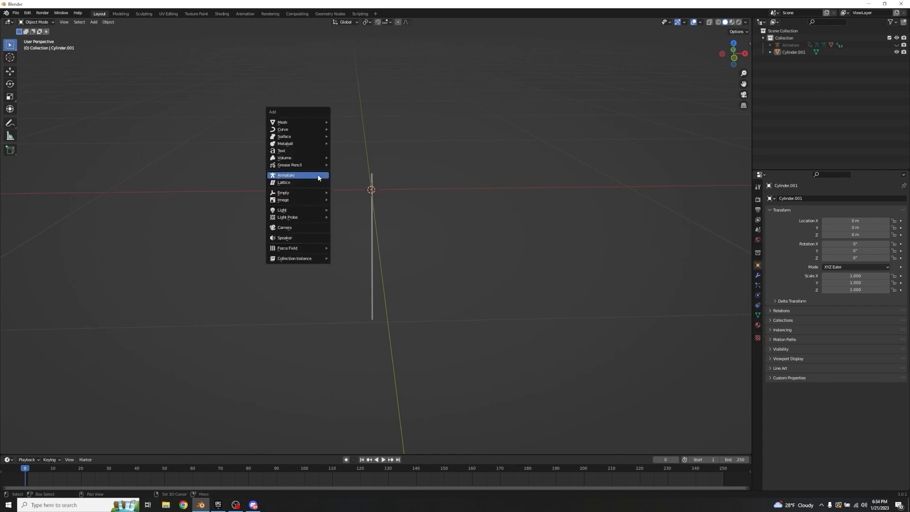
{"action": "mouse_move", "coordinate": [291, 123]}
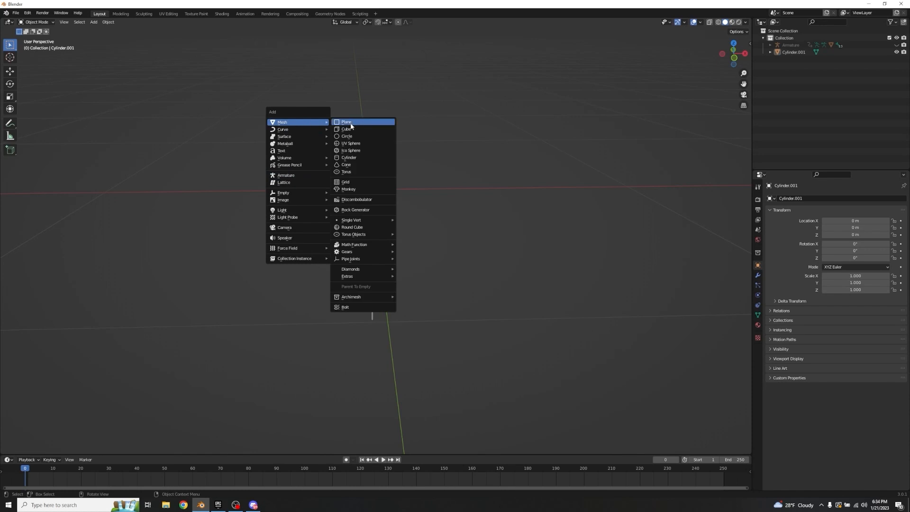
{"action": "left_click", "coordinate": [357, 134]}
{"action": "key", "text": "s"}
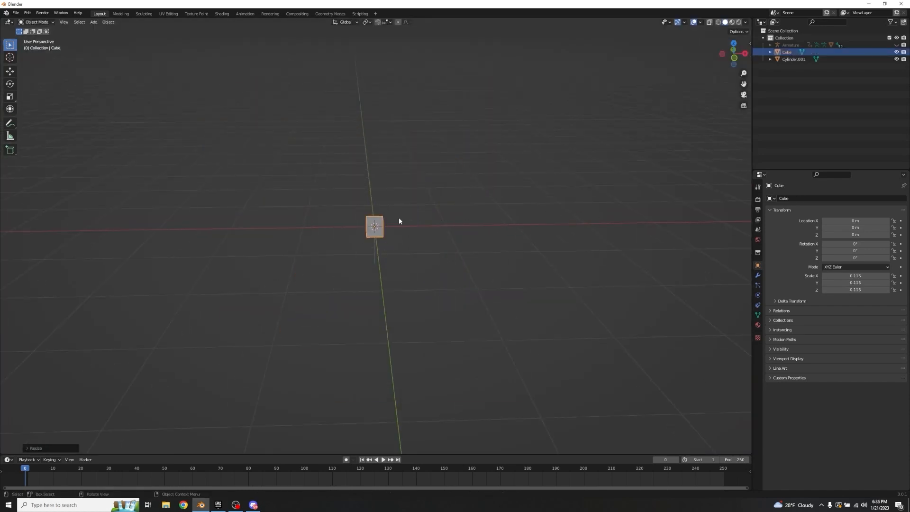
{"action": "left_click", "coordinate": [399, 217]}
Step: Duplicate the cube and place the copy about 1.45 m along global X
{"action": "key", "text": "shift+d"}
{"action": "key", "text": "x"}
{"action": "left_click", "coordinate": [568, 210]}
{"action": "scroll", "coordinate": [451, 220], "scroll_direction": "up", "scroll_amount": 10}
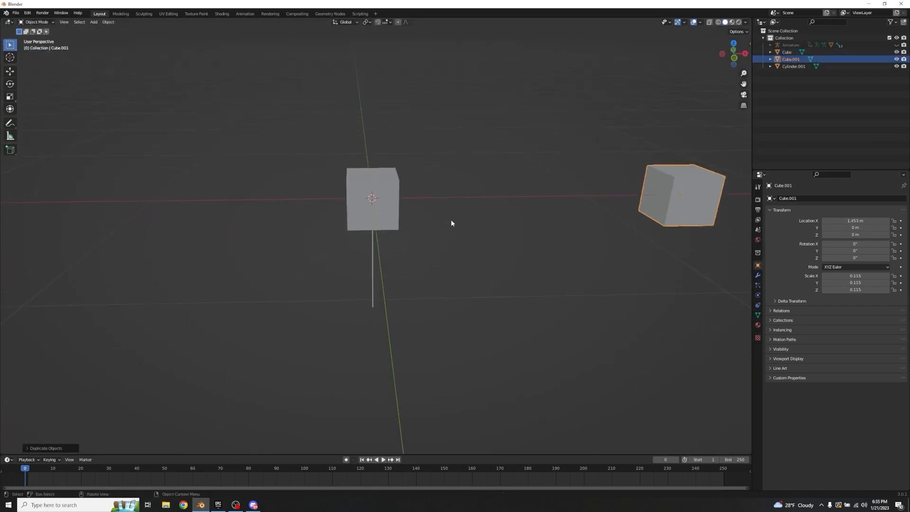
Step: Move the original cube down the shaft to about -0.411 m on Z and scale it uniformly to about 0.020
{"action": "left_click", "coordinate": [395, 177]}
{"action": "middle_click_drag", "start_coordinate": [528, 166], "coordinate": [536, 146]}
{"action": "key", "text": "g"}
{"action": "key", "text": "z"}
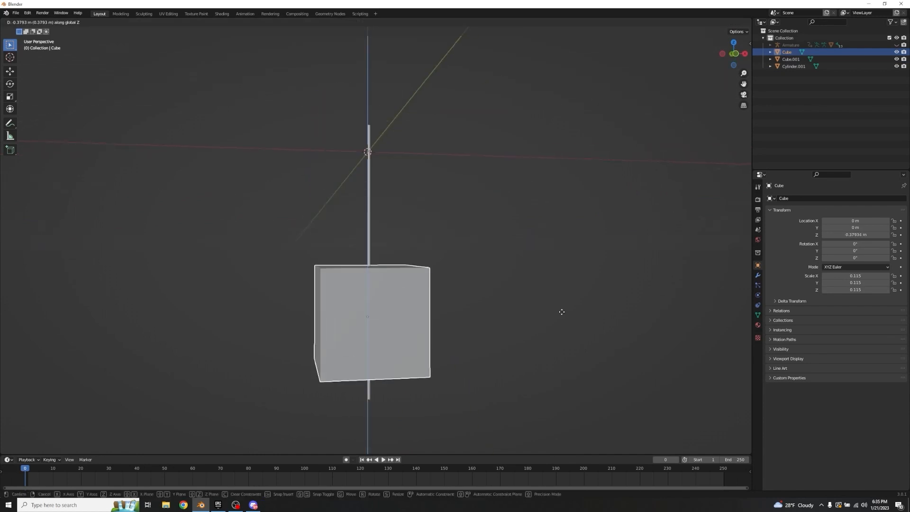
{"action": "left_click", "coordinate": [560, 327]}
{"action": "middle_click_drag", "start_coordinate": [561, 327], "coordinate": [505, 203]}
{"action": "key", "text": "s"}
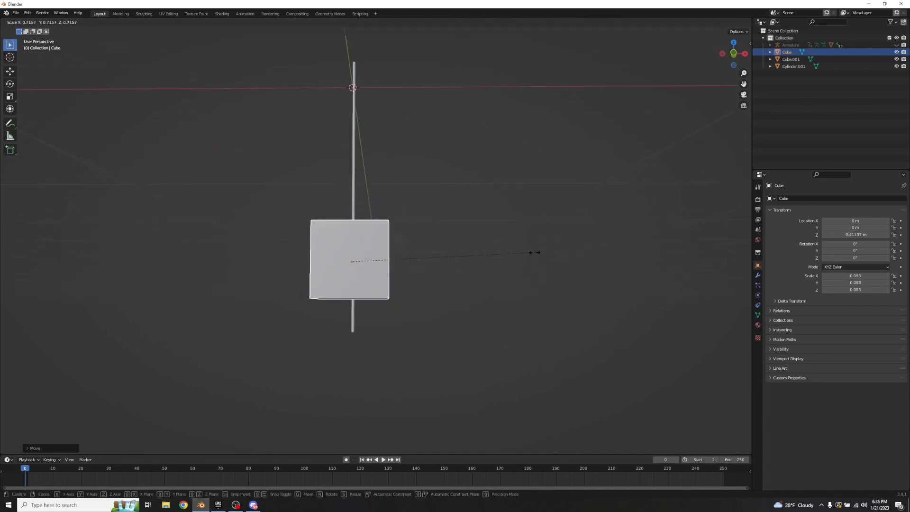
{"action": "left_click", "coordinate": [396, 267]}
{"action": "middle_click_drag", "start_coordinate": [396, 266], "coordinate": [623, 240]}
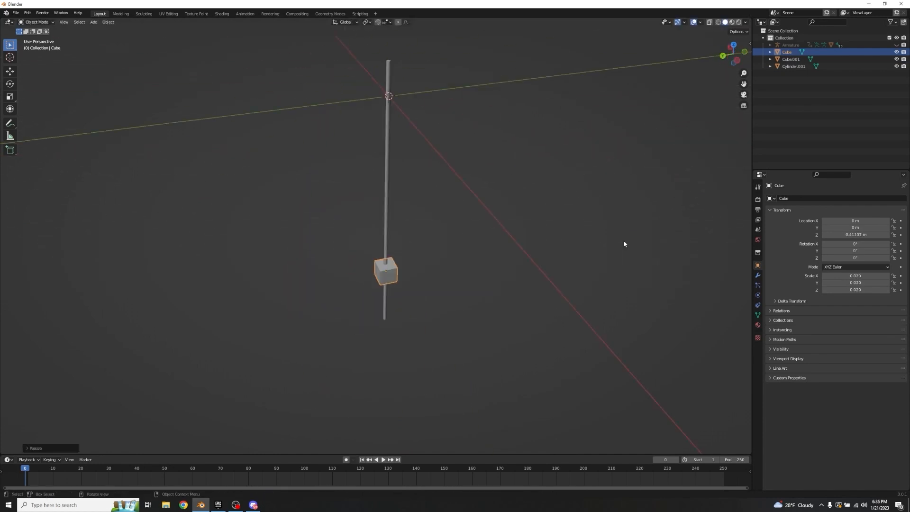
Step: Flatten the small cube along global X to a scale of about 0.005
{"action": "key", "text": "s"}
{"action": "key", "text": "x"}
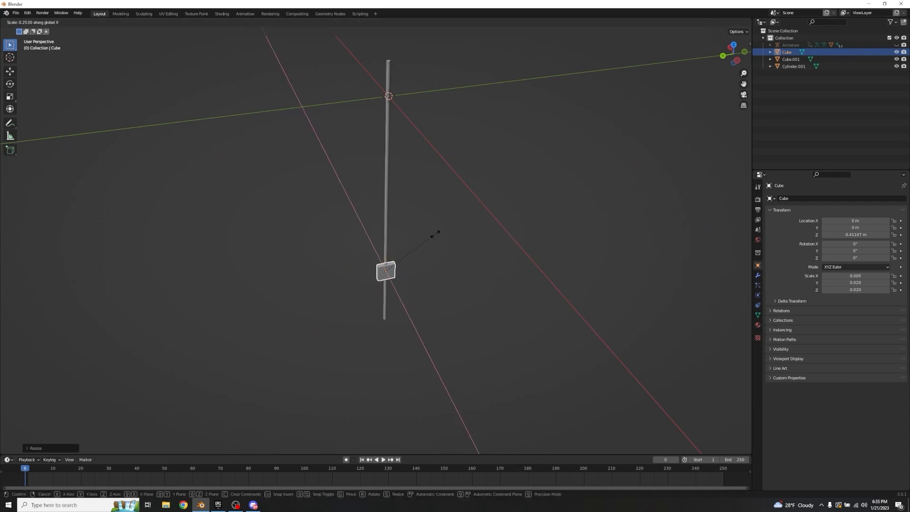
{"action": "left_click", "coordinate": [435, 234]}
Step: Shift the flattened cube along global X to about 0.003 m so it lines up with the arrow shaft
{"action": "middle_click_drag", "start_coordinate": [435, 233], "coordinate": [456, 210]}
{"action": "key", "text": "g"}
{"action": "key", "text": "x"}
{"action": "left_click", "coordinate": [496, 275]}
{"action": "scroll", "coordinate": [455, 209], "scroll_direction": "up", "scroll_amount": 5}
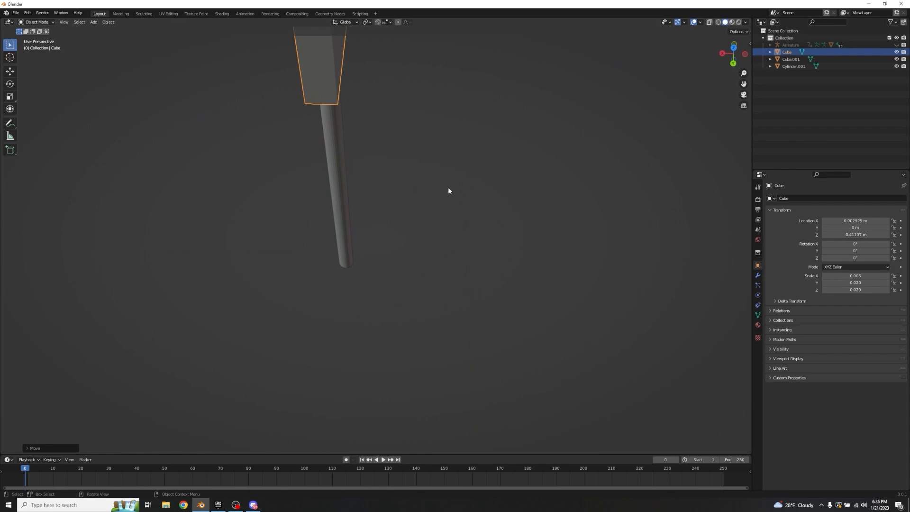
{"action": "key", "text": "KP_Decimal"}
{"action": "scroll", "coordinate": [451, 187], "scroll_direction": "down", "scroll_amount": 4}
{"action": "mouse_move", "coordinate": [459, 195]}
{"action": "middle_mouse_down"}
{"action": "mouse_move", "coordinate": [526, 163]}
{"action": "mouse_move", "coordinate": [449, 172]}
{"action": "mouse_move", "coordinate": [459, 195]}
{"action": "middle_mouse_up"}
{"action": "key", "text": "g"}
{"action": "key", "text": "x"}
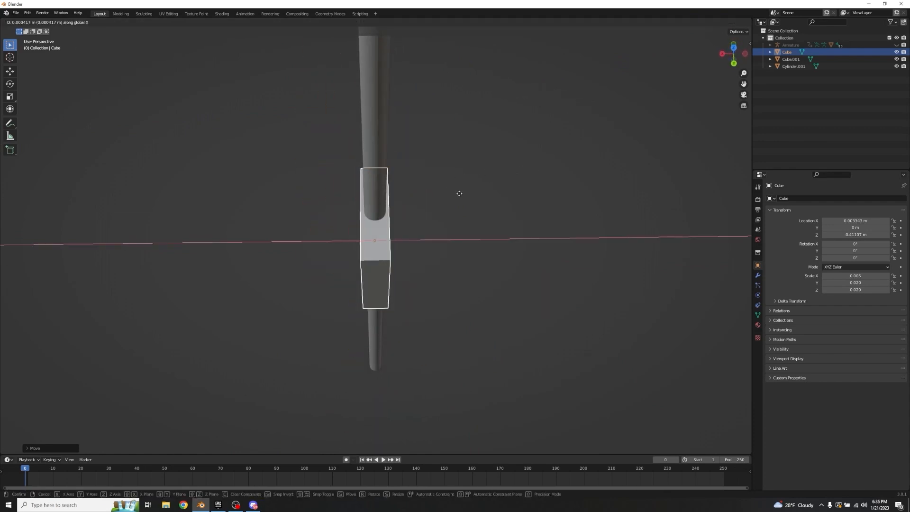
{"action": "left_click", "coordinate": [459, 194]}
Step: Stretch the flattened cube along global Z to a scale of about 0.077
{"action": "middle_click_drag", "start_coordinate": [460, 194], "coordinate": [504, 227]}
{"action": "key", "text": "s"}
{"action": "key", "text": "z"}
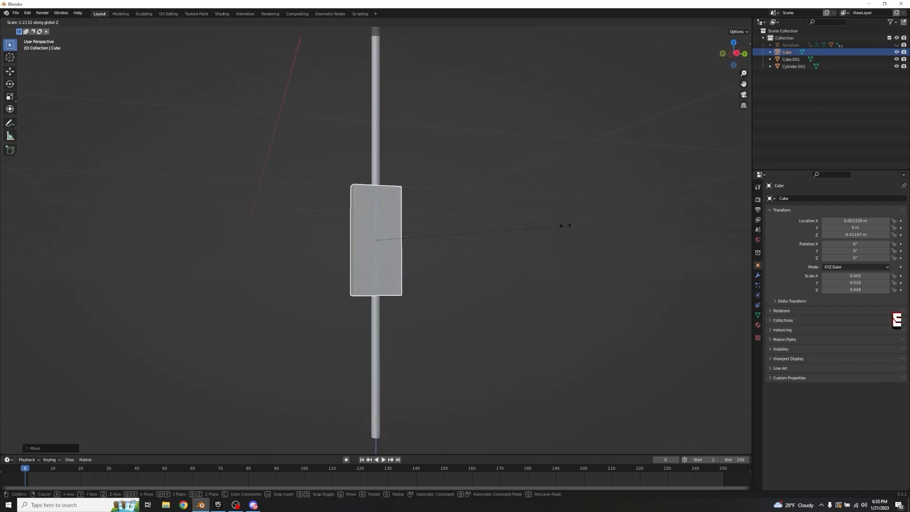
{"action": "left_click", "coordinate": [648, 192]}
{"action": "middle_click_drag", "start_coordinate": [648, 193], "coordinate": [483, 274]}
{"action": "scroll", "coordinate": [474, 265], "scroll_direction": "up", "scroll_amount": 6}
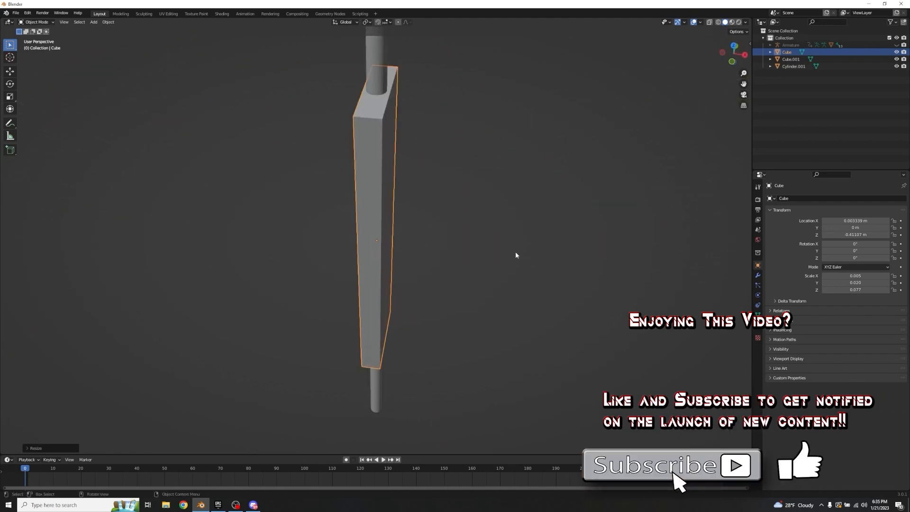
Step: Thin the elongated cube along global X to a scale of about 0.001
{"action": "key", "text": "KP_1"}
{"action": "key", "text": "s"}
{"action": "key", "text": "x"}
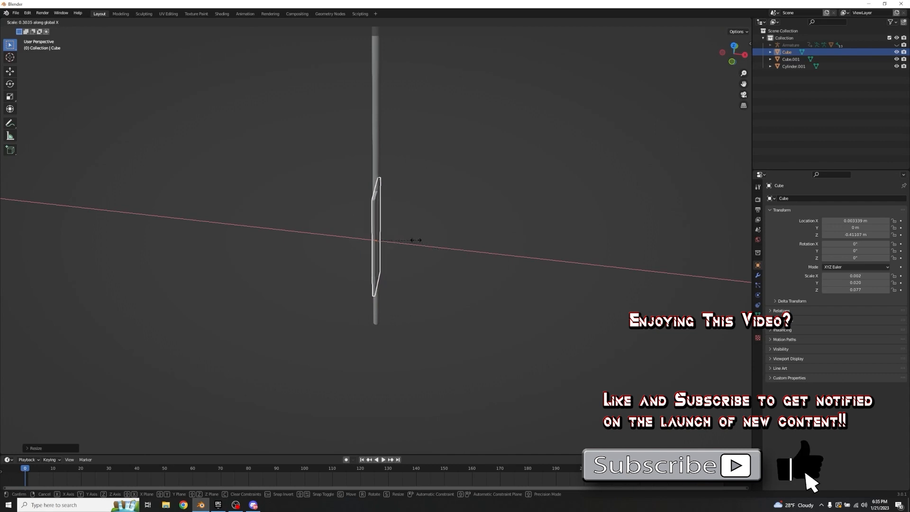
{"action": "left_click", "coordinate": [410, 238]}
{"action": "middle_click_drag", "start_coordinate": [414, 243], "coordinate": [468, 220]}
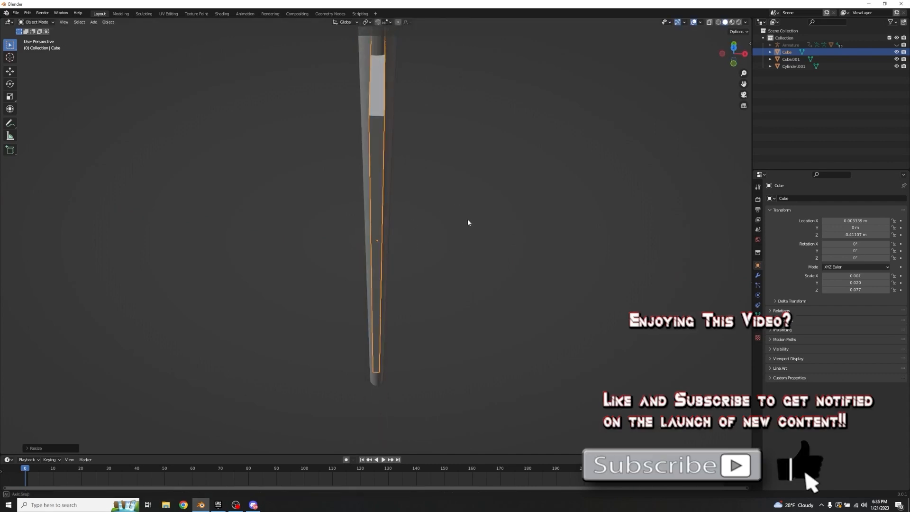
Step: Shift the thin cube along global X to about 0.0032 m so it is centred on the shaft
{"action": "key", "text": "KP_1"}
{"action": "key", "text": "g"}
{"action": "key", "text": "x"}
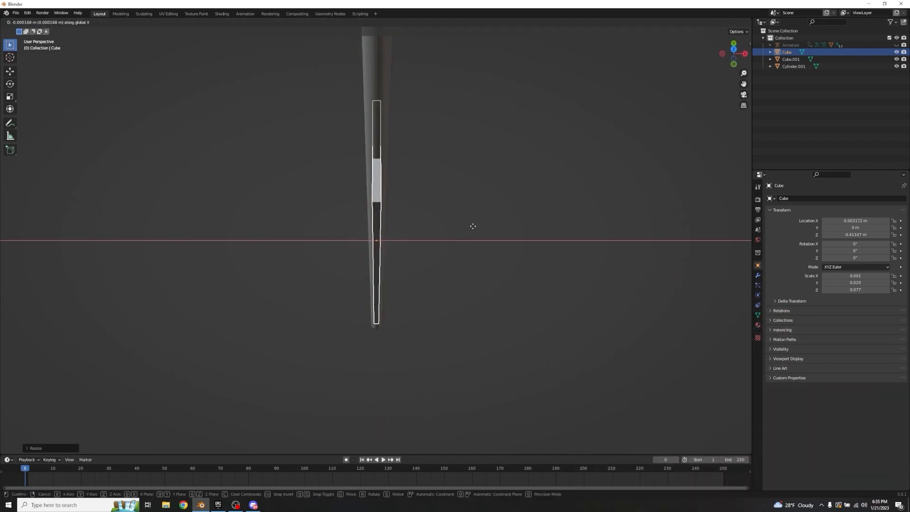
{"action": "left_click", "coordinate": [473, 227]}
{"action": "left_click", "coordinate": [480, 223]}
{"action": "key", "text": "KP_3"}
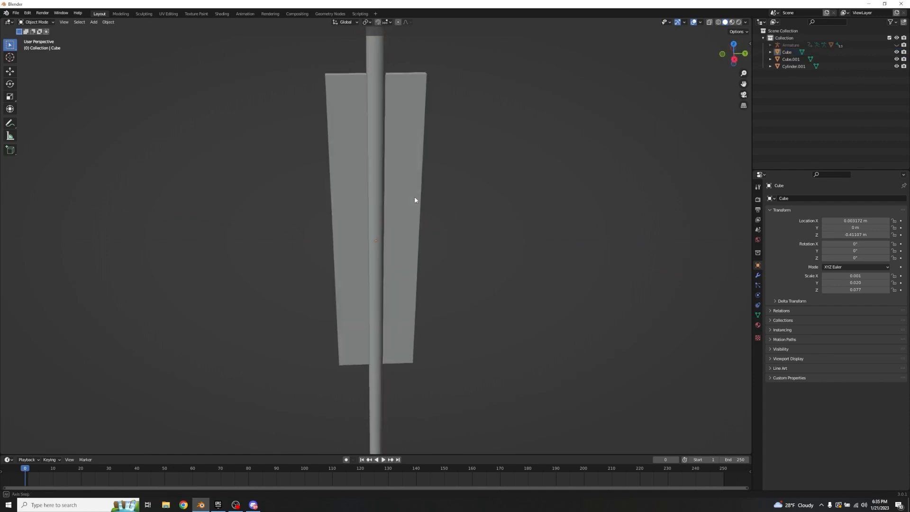
{"action": "middle_click_drag", "start_coordinate": [413, 199], "coordinate": [473, 249]}
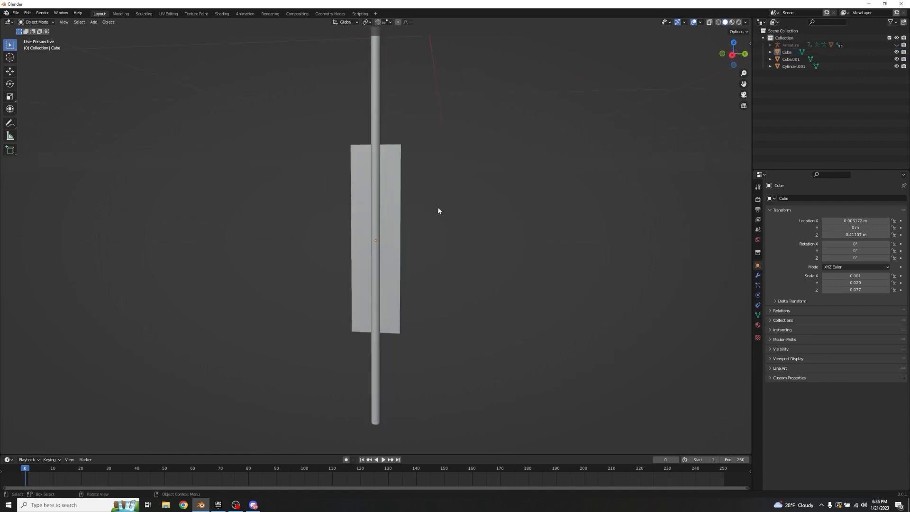
Step: Move the fletching cube down the shaft to about -0.460 m on Z and enter Edit Mode on it
{"action": "left_click", "coordinate": [396, 219]}
{"action": "key", "text": "g"}
{"action": "key", "text": "z"}
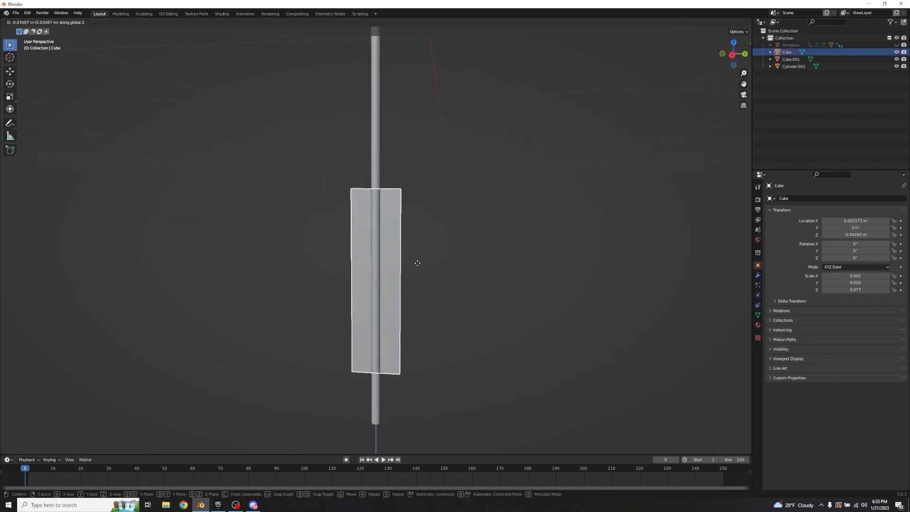
{"action": "left_click", "coordinate": [422, 282]}
{"action": "key", "text": "Tab"}
{"action": "middle_click_drag", "start_coordinate": [457, 266], "coordinate": [425, 251]}
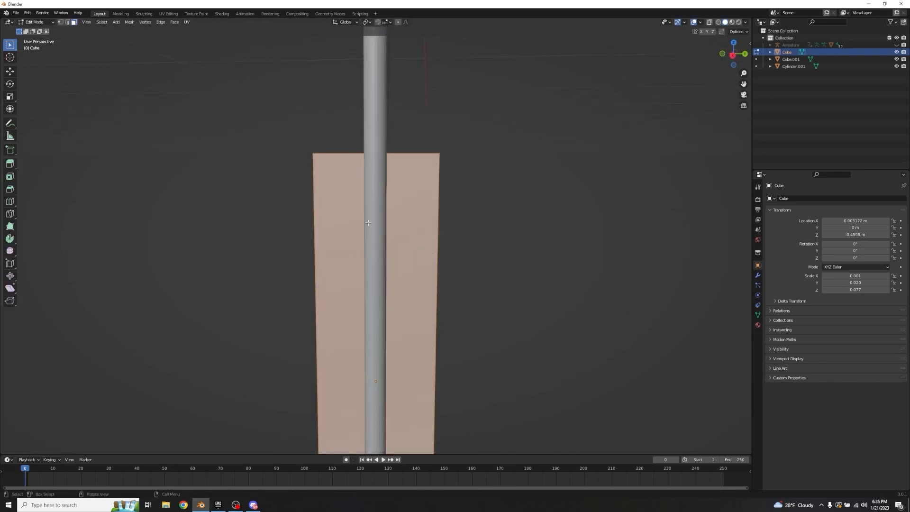
{"action": "key", "text": "ctrl+r"}
{"action": "scroll", "coordinate": [358, 157], "scroll_direction": "up", "scroll_amount": 7}
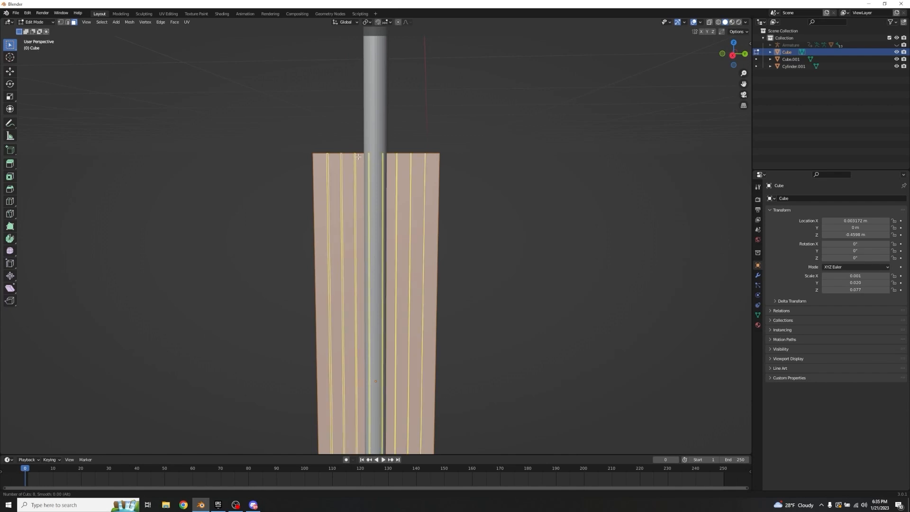
{"action": "key", "text": "Escape"}
Step: Add six evenly spaced lengthwise loop cuts across the width of the fletching
{"action": "key", "text": "ctrl+r"}
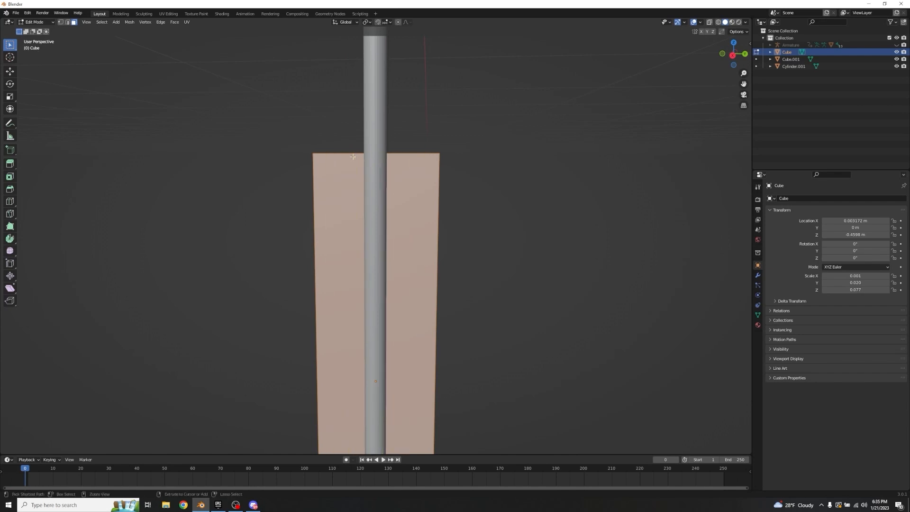
{"action": "scroll", "coordinate": [352, 156], "scroll_direction": "up", "scroll_amount": 3}
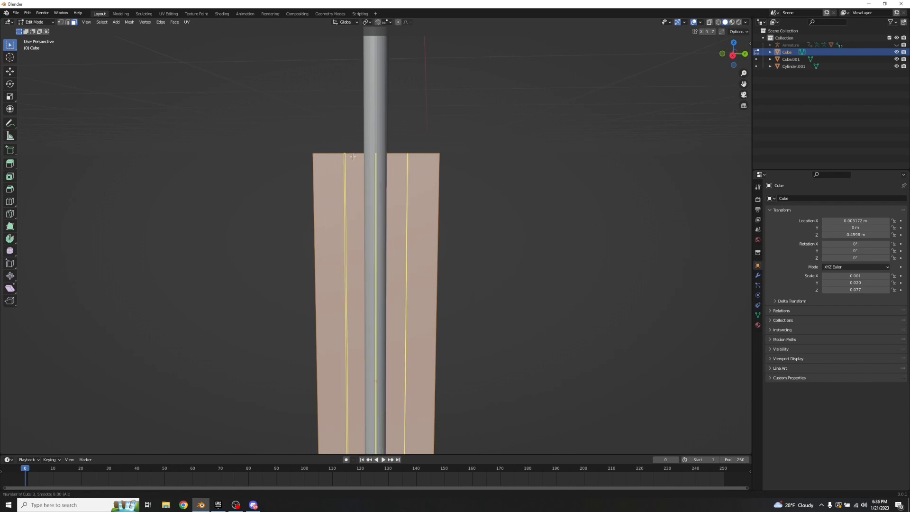
{"action": "scroll", "coordinate": [352, 157], "scroll_direction": "up", "scroll_amount": 2}
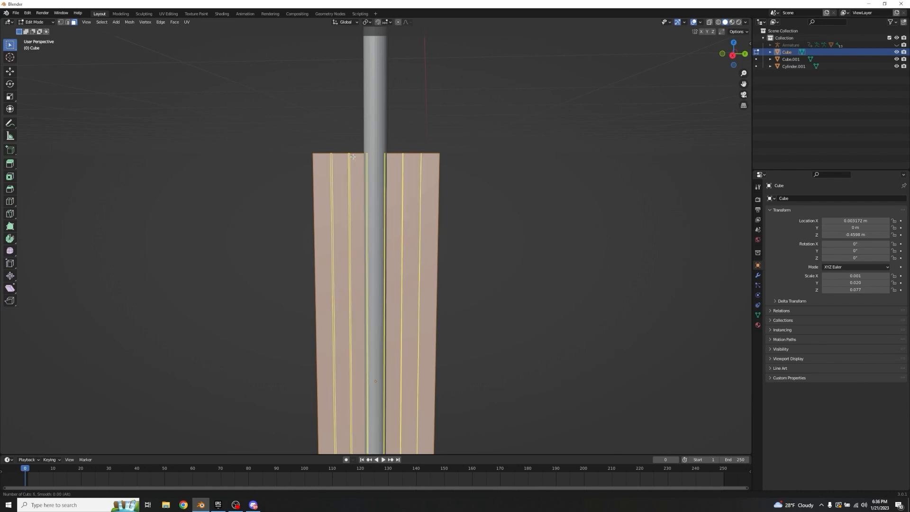
{"action": "left_click", "coordinate": [353, 156]}
{"action": "right_click", "coordinate": [356, 155]}
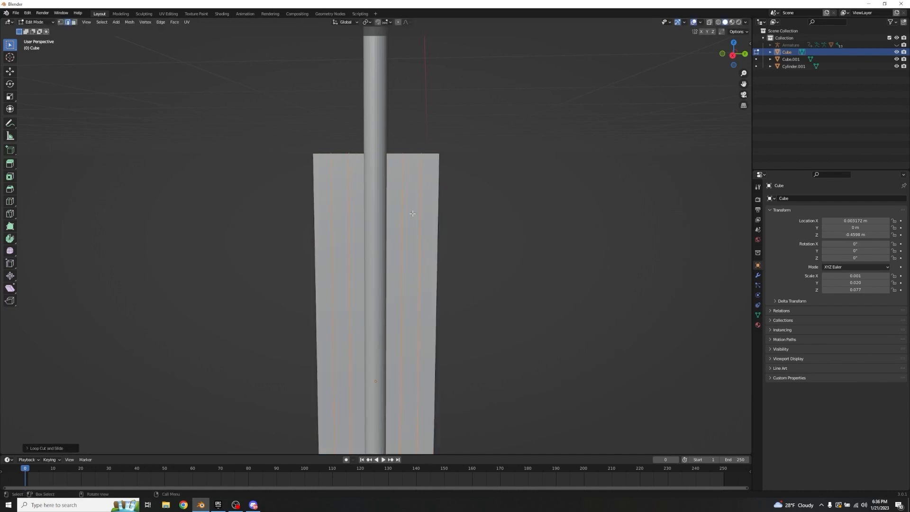
Step: Add one centred loop cut around the fletching that splits its thickness in half
{"action": "middle_click_drag", "start_coordinate": [504, 180], "coordinate": [392, 206]}
{"action": "key", "text": "ctrl+r"}
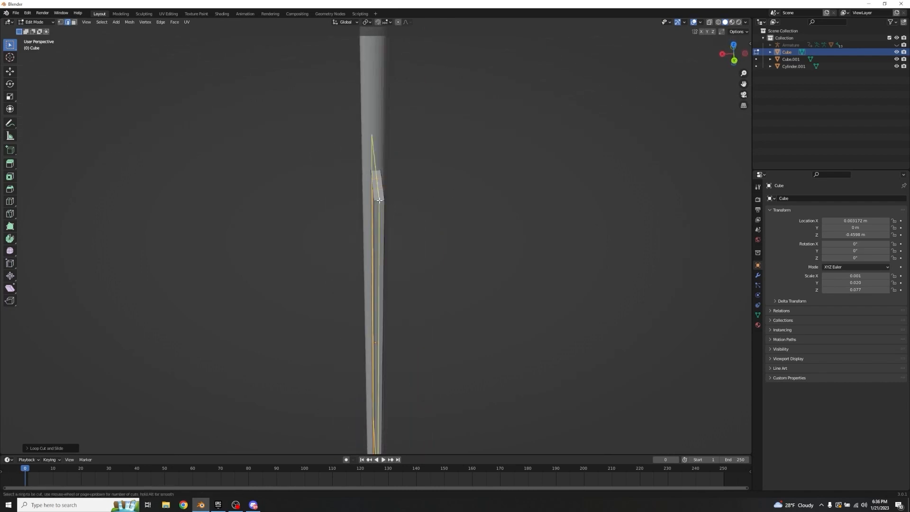
{"action": "left_click", "coordinate": [379, 200]}
{"action": "right_click", "coordinate": [380, 200]}
{"action": "middle_click_drag", "start_coordinate": [385, 197], "coordinate": [577, 177]}
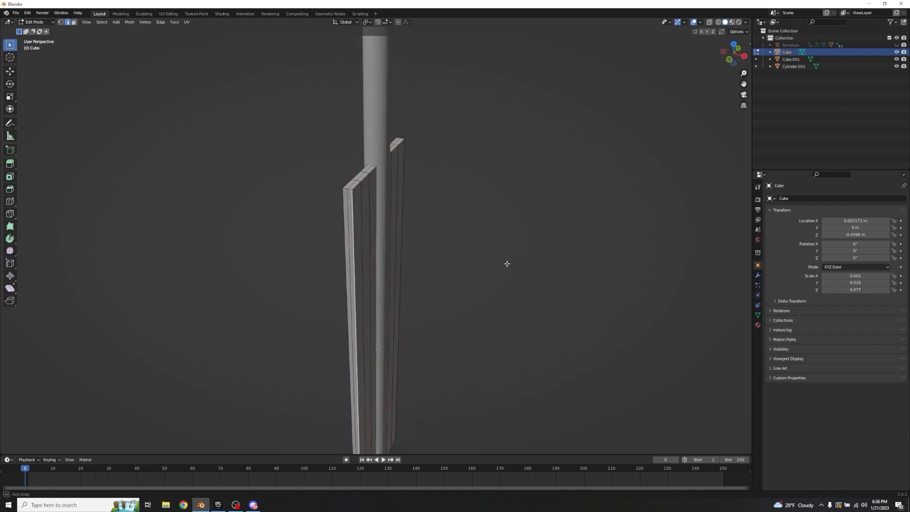
Step: Bevel the +X outer long edge on the fletching's -Y side with 11 segments
{"action": "middle_click_drag", "start_coordinate": [505, 260], "coordinate": [428, 255]}
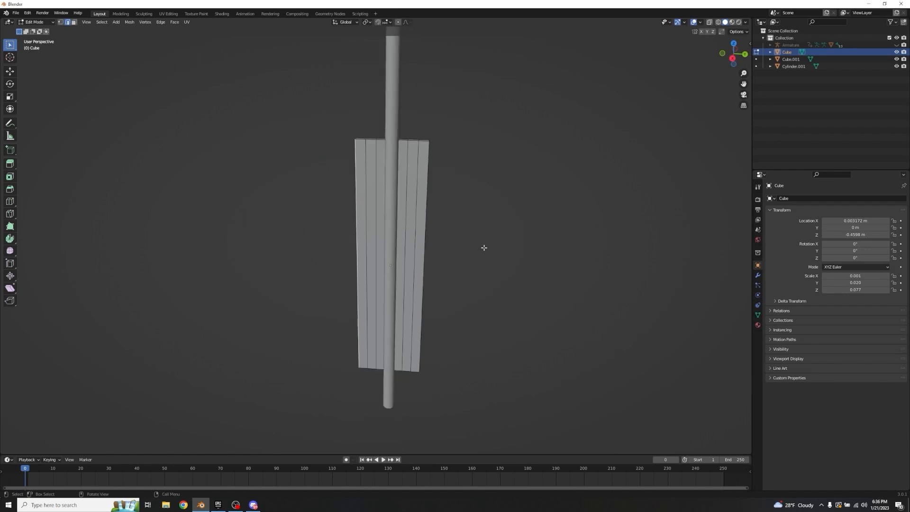
{"action": "key", "text": "ctrl+b"}
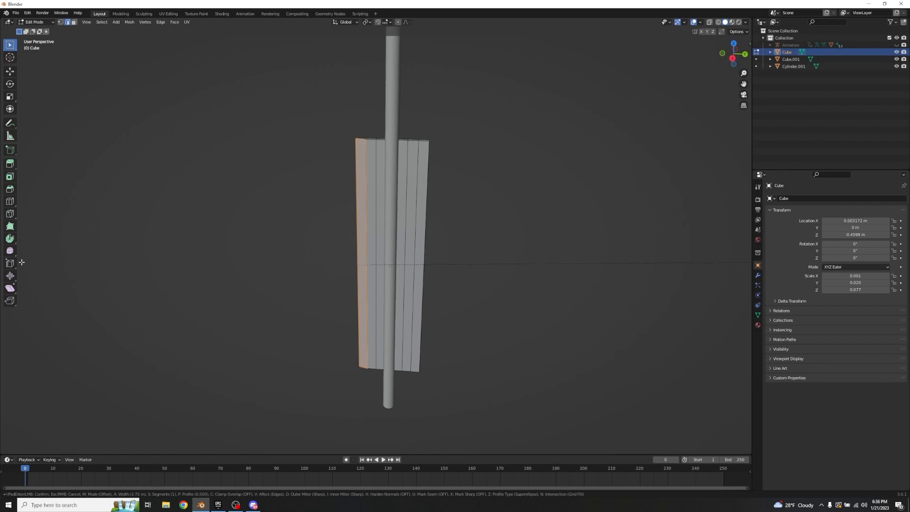
{"action": "scroll", "coordinate": [8, 255], "scroll_direction": "up", "scroll_amount": 9}
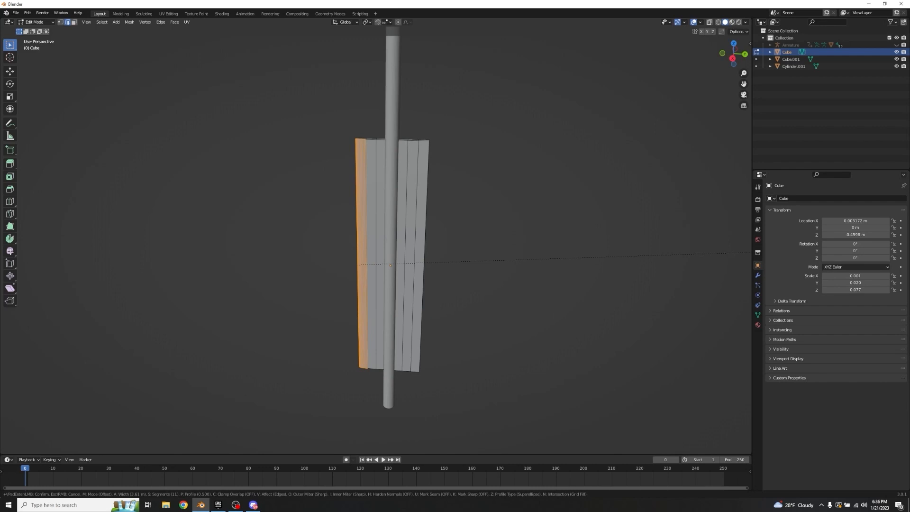
{"action": "left_click", "coordinate": [16, 251]}
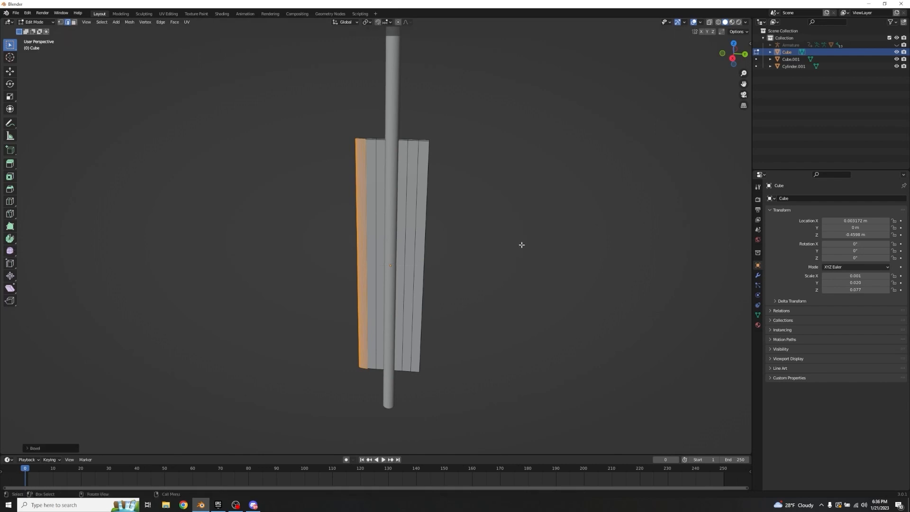
Step: Bevel the remaining outer long edge on the fletching's -Y side with 11 segments
{"action": "middle_click_drag", "start_coordinate": [522, 245], "coordinate": [311, 228]}
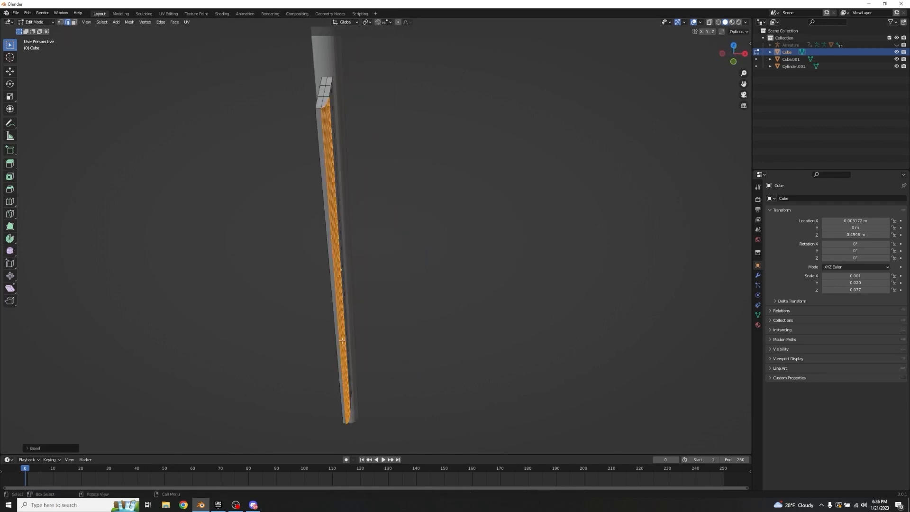
{"action": "middle_click_drag", "start_coordinate": [354, 146], "coordinate": [314, 102]}
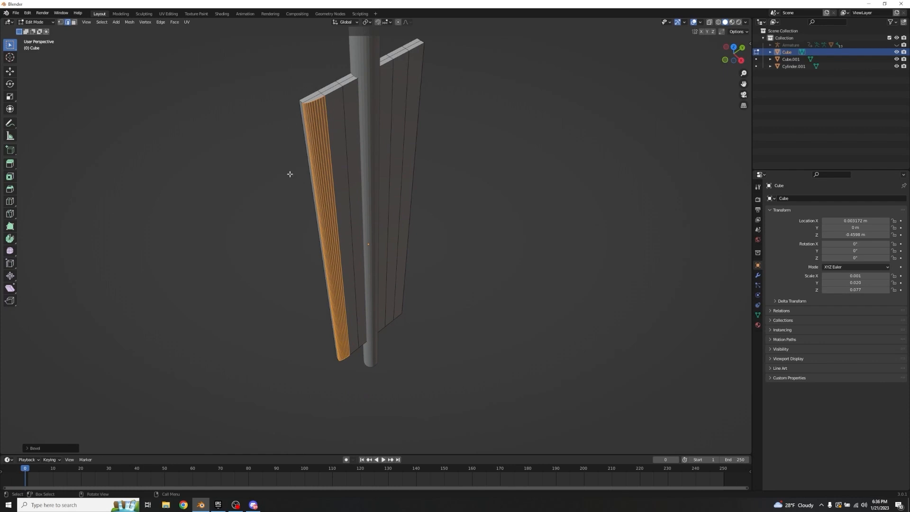
{"action": "middle_click_drag", "start_coordinate": [290, 174], "coordinate": [324, 150]}
{"action": "left_click", "coordinate": [320, 149], "text": "alt"}
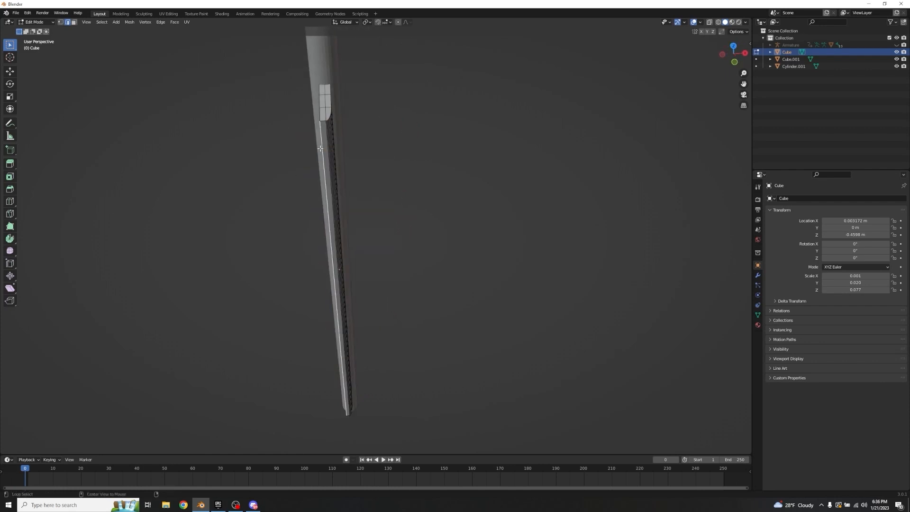
{"action": "key", "text": "ctrl+b"}
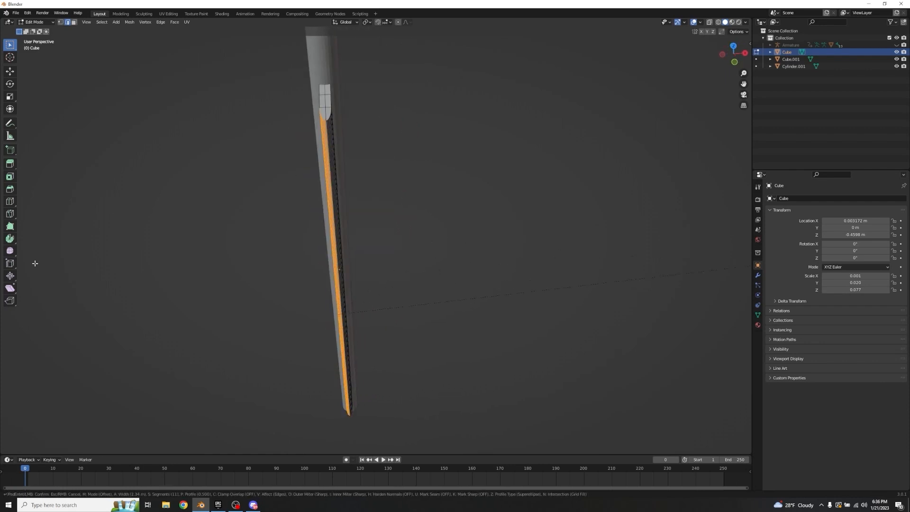
{"action": "left_click", "coordinate": [161, 247]}
Step: Bevel the -X outer long edge on the fletching's +Y side to round it like the opposite side
{"action": "middle_click_drag", "start_coordinate": [177, 237], "coordinate": [309, 211]}
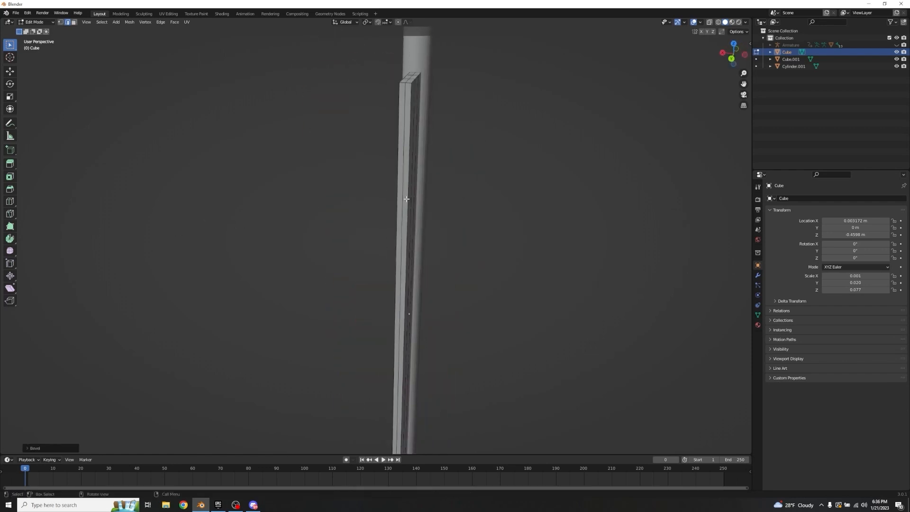
{"action": "left_click", "coordinate": [408, 185]}
{"action": "middle_click_drag", "start_coordinate": [595, 285], "coordinate": [581, 301]}
{"action": "key", "text": "ctrl+v"}
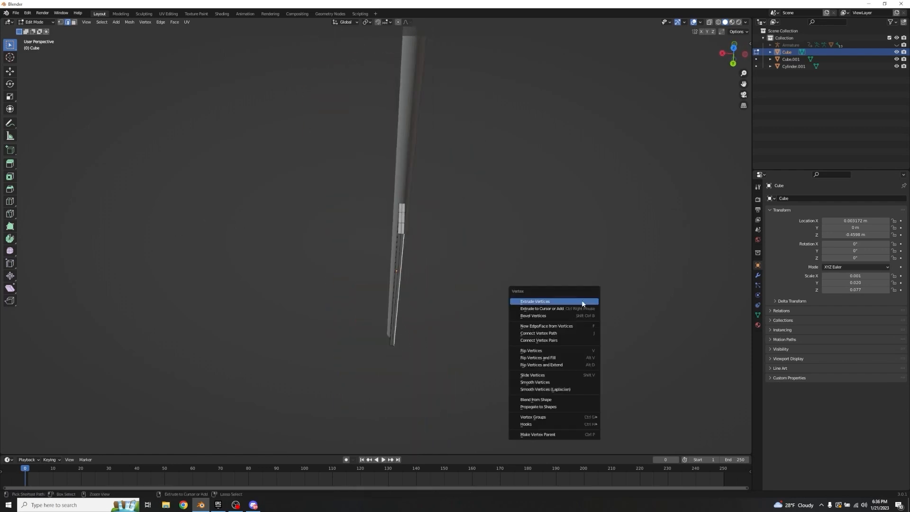
{"action": "key", "text": "ctrl+b"}
{"action": "left_click", "coordinate": [123, 249]}
{"action": "scroll", "coordinate": [348, 253], "scroll_direction": "up", "scroll_amount": 2}
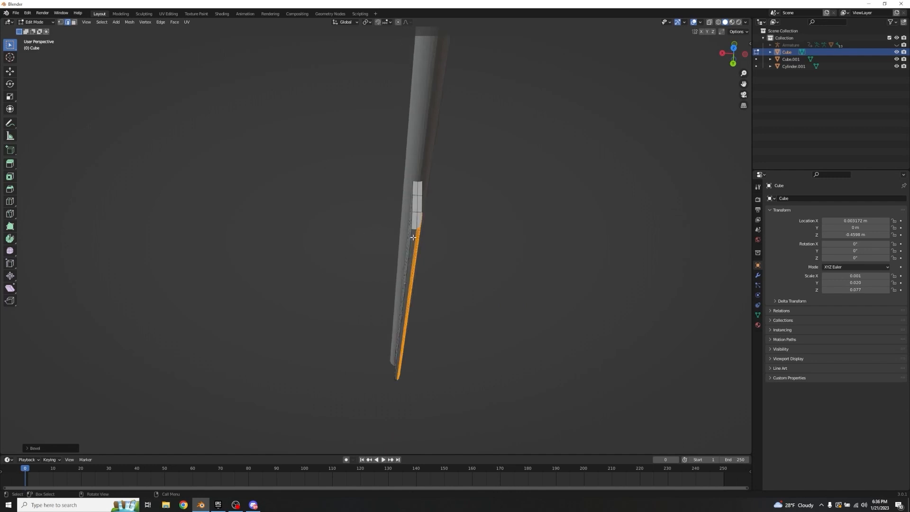
Step: Bevel the last outer long edge on the fletching's +Y side and clear the selection
{"action": "left_click", "coordinate": [411, 241]}
{"action": "middle_click_drag", "start_coordinate": [464, 276], "coordinate": [516, 228]}
{"action": "key", "text": "ctrl+b"}
{"action": "left_click", "coordinate": [224, 211]}
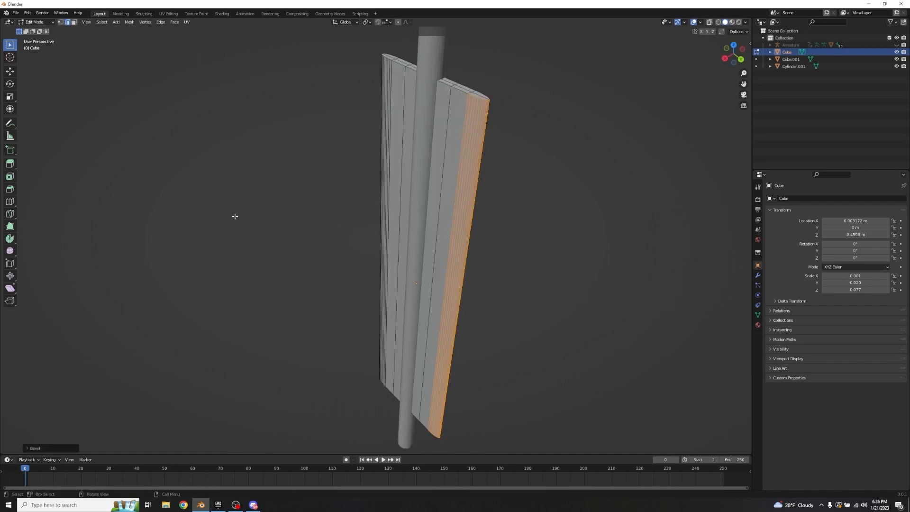
{"action": "left_click", "coordinate": [263, 222]}
Step: Circle-select the lower end faces of the fletching on both sides of the shaft
{"action": "middle_click_drag", "start_coordinate": [264, 222], "coordinate": [410, 303]}
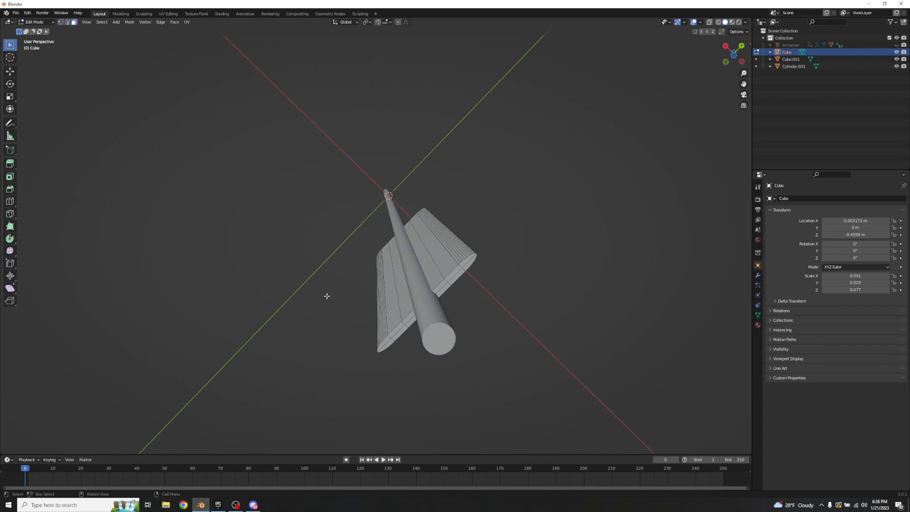
{"action": "key", "text": "c"}
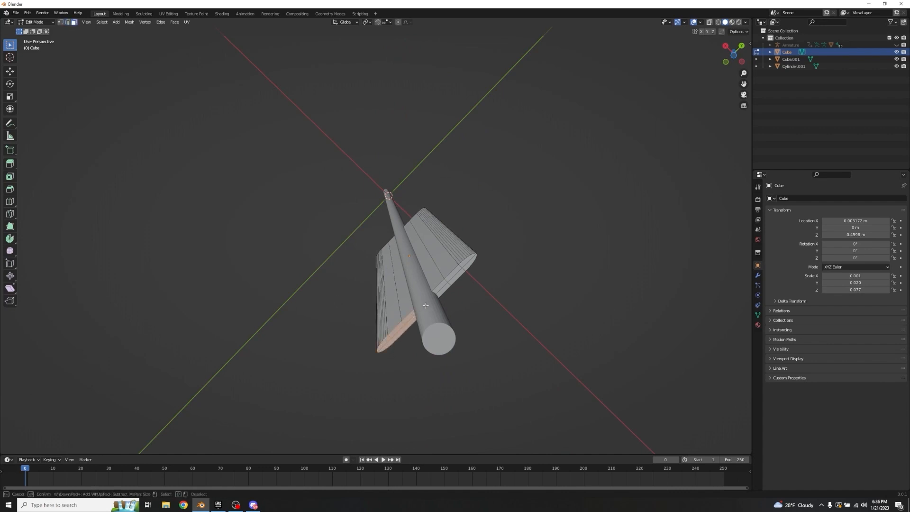
{"action": "right_click", "coordinate": [465, 266]}
{"action": "middle_click_drag", "start_coordinate": [465, 267], "coordinate": [523, 317]}
{"action": "middle_click_drag", "start_coordinate": [468, 320], "coordinate": [491, 286]}
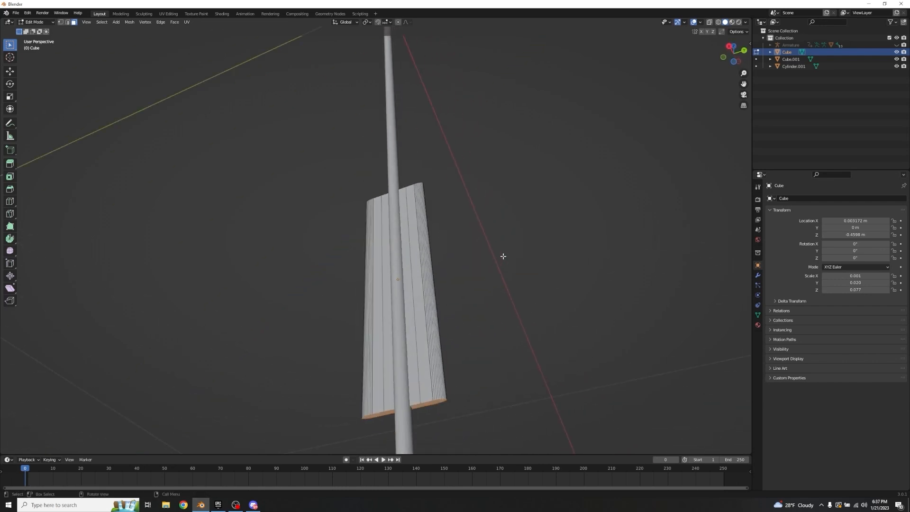
{"action": "middle_click_drag", "start_coordinate": [503, 256], "coordinate": [411, 246]}
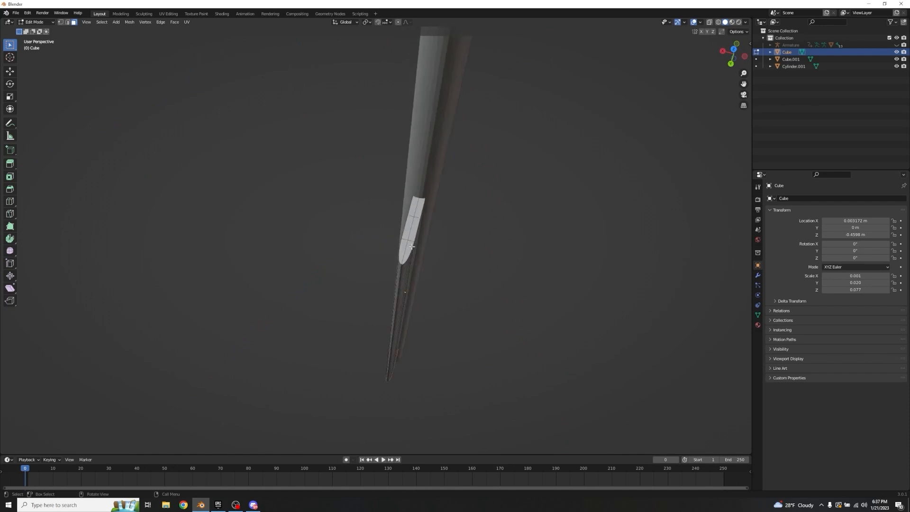
{"action": "key", "text": "c"}
{"action": "left_click_drag", "start_coordinate": [412, 247], "coordinate": [421, 213]}
{"action": "right_click", "coordinate": [530, 225]}
{"action": "middle_click_drag", "start_coordinate": [472, 236], "coordinate": [465, 238]}
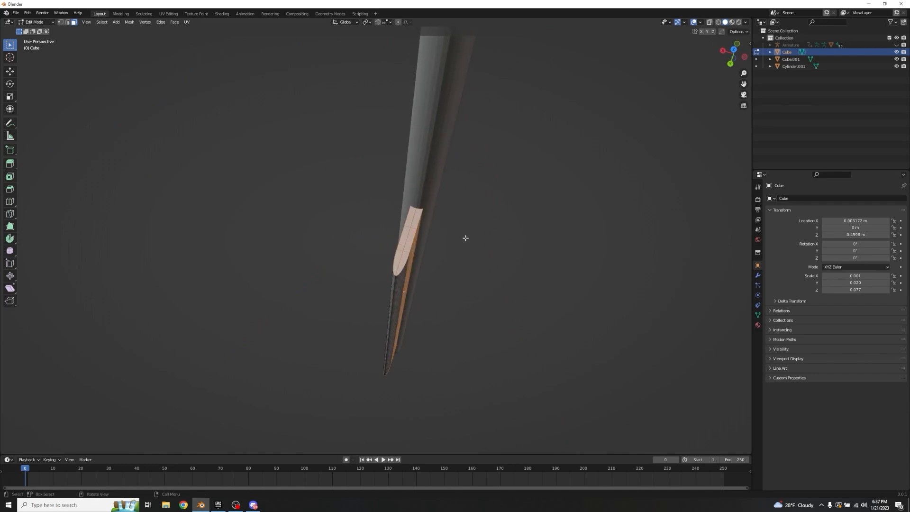
{"action": "key", "text": "alt+a"}
Step: Circle-select the fletching's upper end faces on both sides of the shaft and scale them to about 0.18 along Y
{"action": "key", "text": "c"}
{"action": "left_click_drag", "start_coordinate": [409, 231], "coordinate": [417, 214]}
{"action": "right_click", "coordinate": [436, 216]}
{"action": "middle_click_drag", "start_coordinate": [441, 216], "coordinate": [366, 218]}
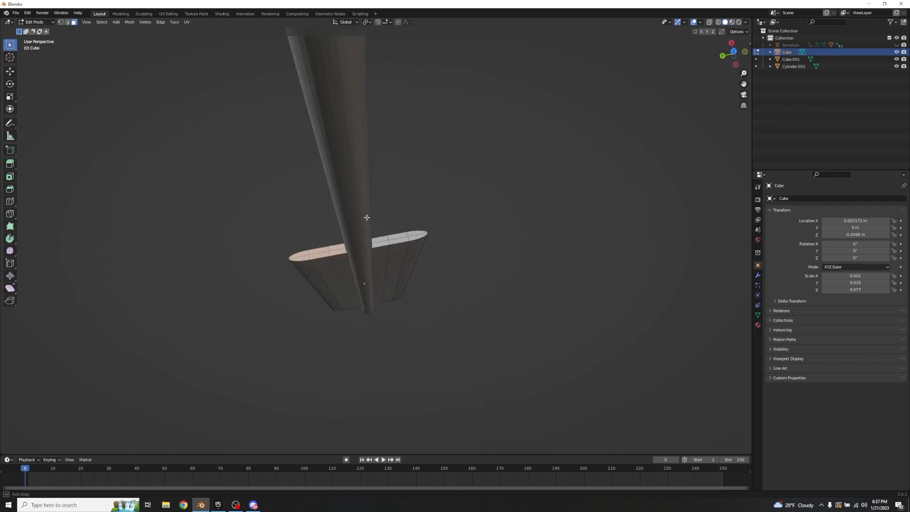
{"action": "key", "text": "c"}
{"action": "left_click_drag", "start_coordinate": [419, 237], "coordinate": [379, 244]}
{"action": "right_click", "coordinate": [332, 303]}
{"action": "mouse_move", "coordinate": [320, 317]}
{"action": "middle_mouse_down"}
{"action": "mouse_move", "coordinate": [344, 265]}
{"action": "mouse_move", "coordinate": [329, 258]}
{"action": "middle_mouse_up"}
{"action": "key", "text": "s"}
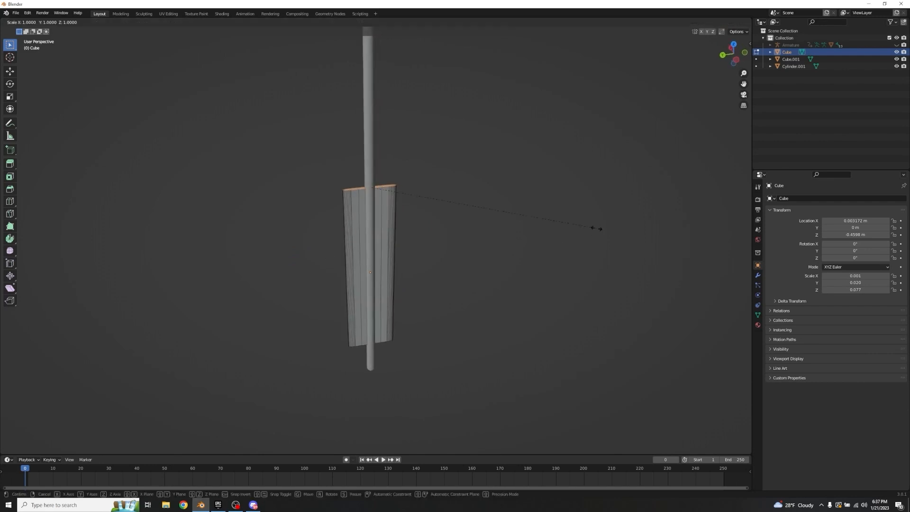
{"action": "key", "text": "y"}
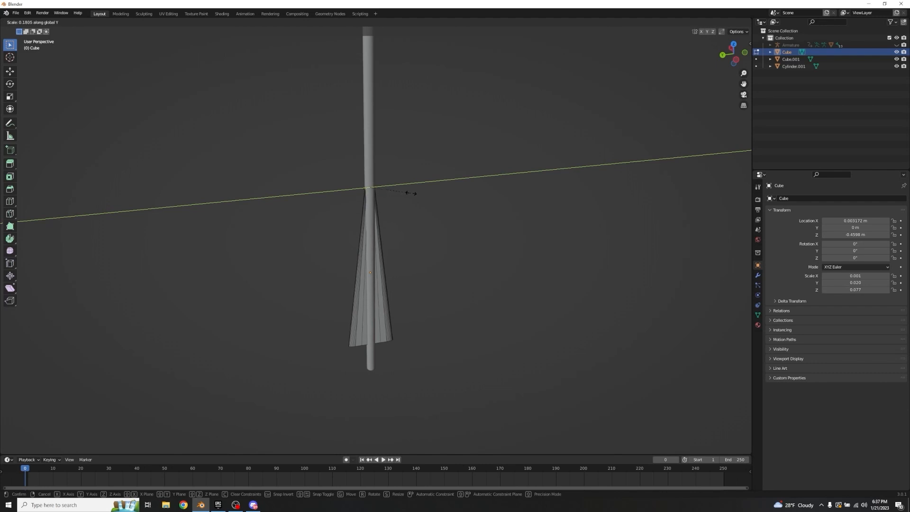
{"action": "left_click", "coordinate": [411, 193]}
Step: Clear the face selection, return to Object Mode and deselect the tapered fletching
{"action": "scroll", "coordinate": [429, 198], "scroll_direction": "up", "scroll_amount": 5}
{"action": "middle_click_drag", "start_coordinate": [443, 191], "coordinate": [286, 183]}
{"action": "left_click", "coordinate": [520, 261]}
{"action": "key", "text": "Tab"}
{"action": "scroll", "coordinate": [493, 296], "scroll_direction": "down", "scroll_amount": 1}
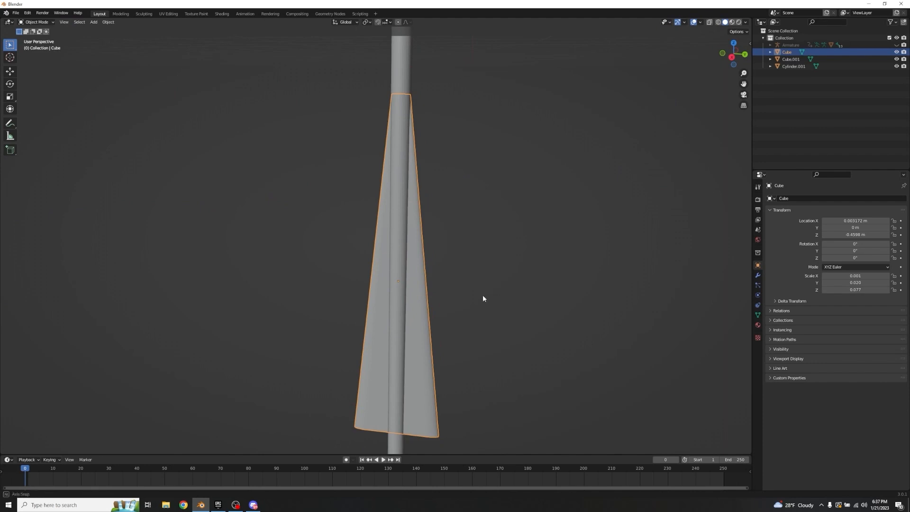
{"action": "left_click", "coordinate": [488, 292]}
Step: Duplicate the fletching in place and rotate the copy 90 degrees about Z to form crossed vanes
{"action": "middle_click_drag", "start_coordinate": [482, 295], "coordinate": [463, 339]}
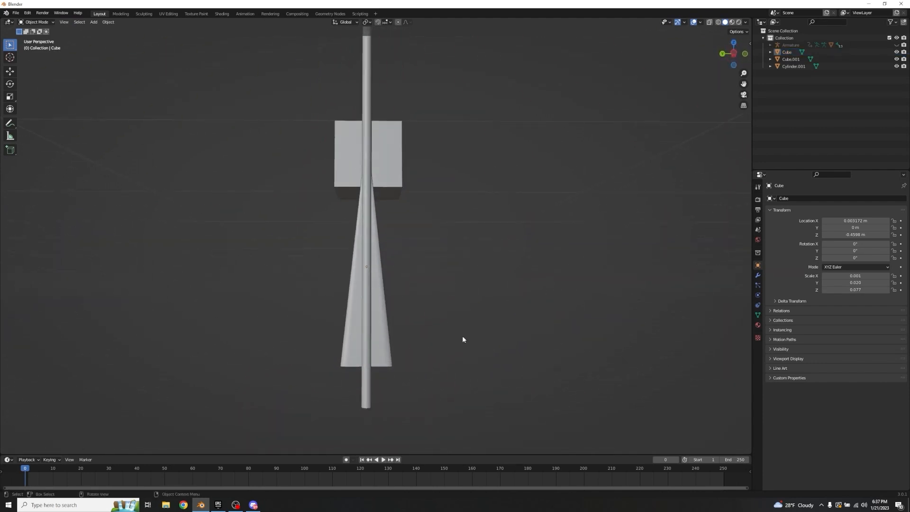
{"action": "middle_click_drag", "start_coordinate": [399, 331], "coordinate": [315, 331]}
{"action": "scroll", "coordinate": [383, 337], "scroll_direction": "up", "scroll_amount": 4}
{"action": "left_click", "coordinate": [314, 331]}
{"action": "middle_click_drag", "start_coordinate": [401, 339], "coordinate": [499, 331]}
{"action": "key", "text": "shift+d"}
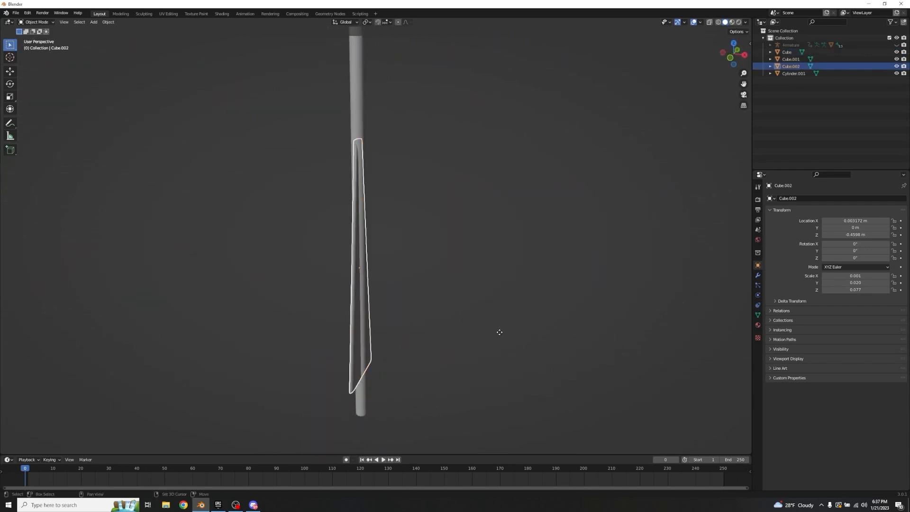
{"action": "right_click", "coordinate": [499, 331]}
{"action": "key", "text": "r"}
{"action": "type", "text": "z"}
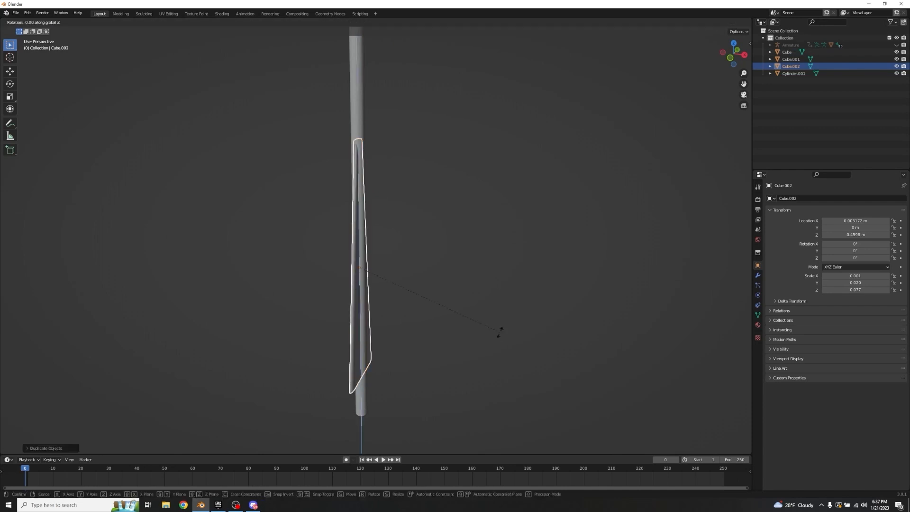
{"action": "type", "text": "90"}
{"action": "key", "text": "Return"}
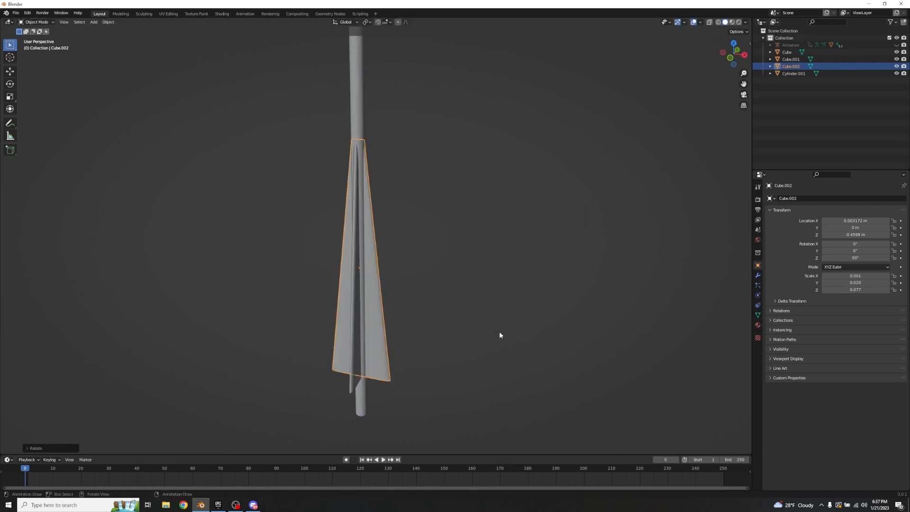
{"action": "left_click", "coordinate": [541, 302]}
Step: Move the spare cube along X to about 0.29 m, beside the arrow
{"action": "middle_click_drag", "start_coordinate": [541, 303], "coordinate": [386, 238]}
{"action": "scroll", "coordinate": [484, 280], "scroll_direction": "down", "scroll_amount": 3}
{"action": "left_click", "coordinate": [153, 169]}
{"action": "key", "text": "g"}
{"action": "key", "text": "x"}
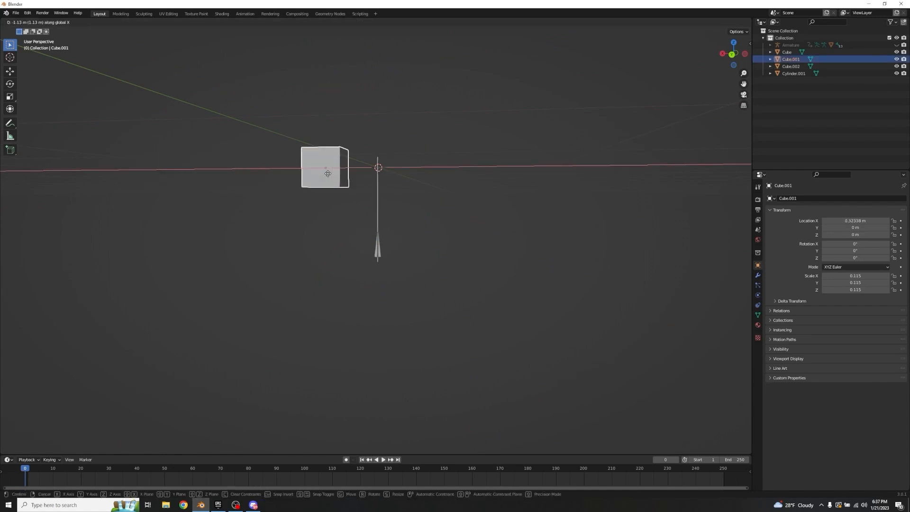
{"action": "left_click", "coordinate": [325, 173]}
Step: Add a cylinder scaled to about 0.059 and place it beyond the cube at X about 0.78 m
{"action": "key", "text": "shift+a"}
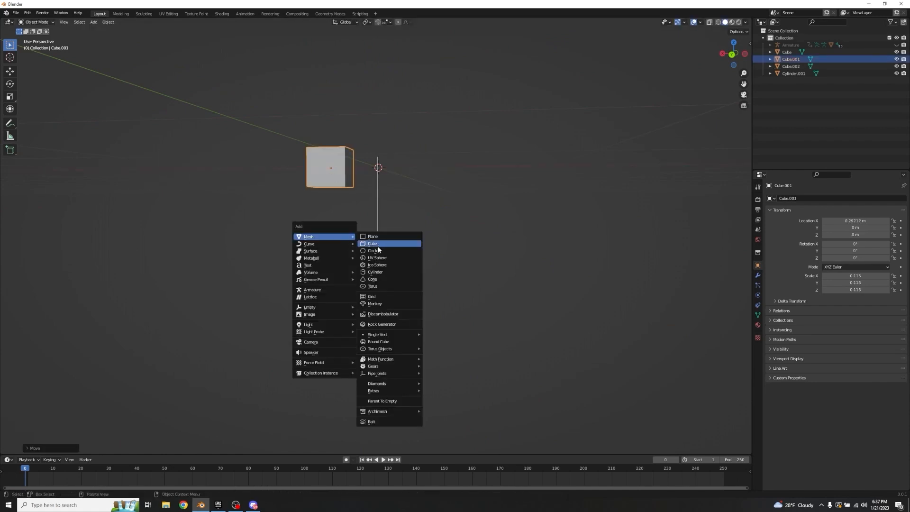
{"action": "left_click", "coordinate": [380, 271]}
{"action": "key", "text": "s"}
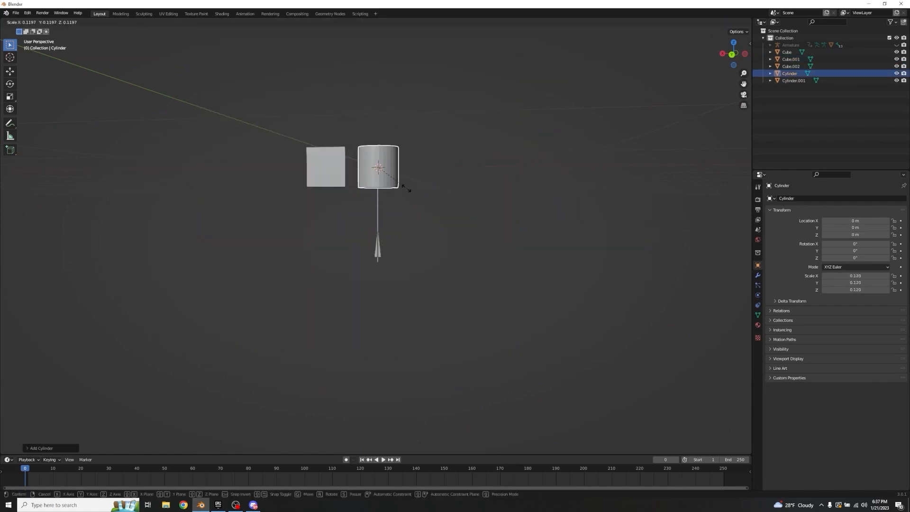
{"action": "left_click", "coordinate": [394, 176]}
{"action": "key", "text": "g"}
{"action": "key", "text": "x"}
{"action": "left_click", "coordinate": [446, 218]}
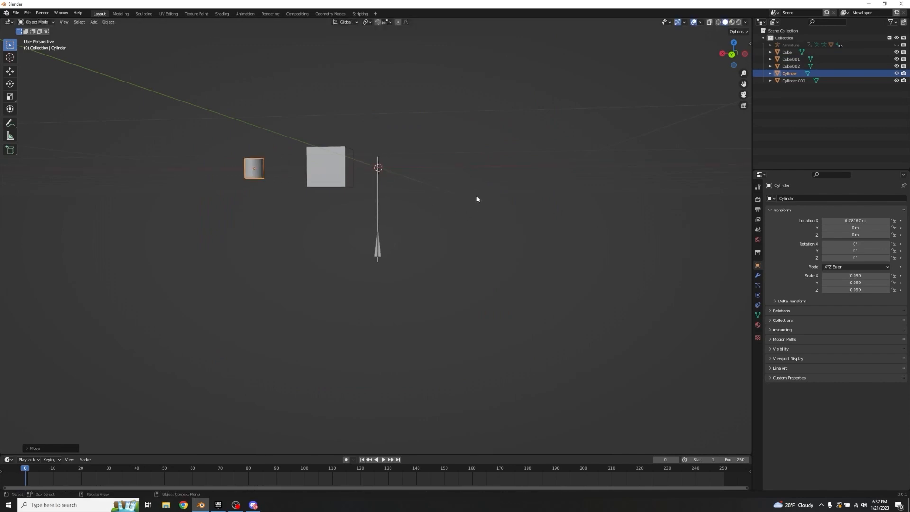
Step: Move the cube above the shaft's upper end, to about X 0.014 m and Z 0.183 m
{"action": "left_click", "coordinate": [335, 163]}
{"action": "scroll", "coordinate": [396, 221], "scroll_direction": "up", "scroll_amount": 5}
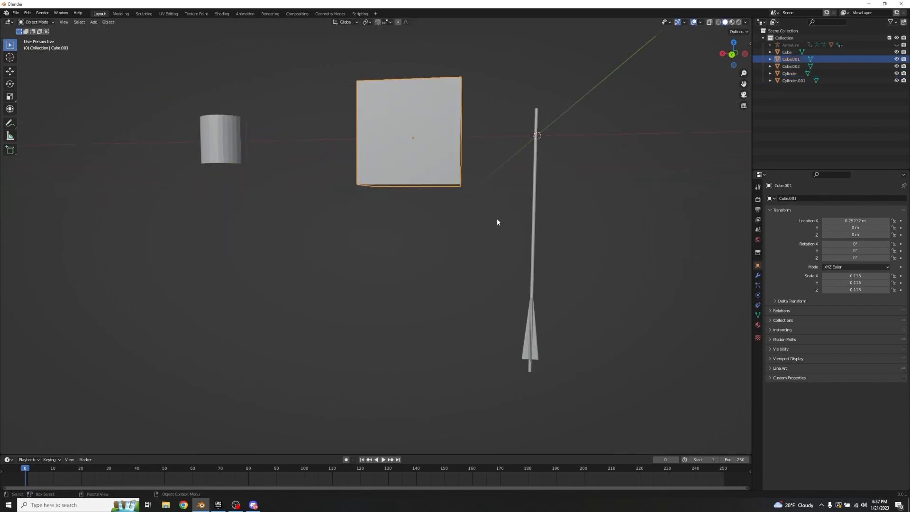
{"action": "key", "text": "g"}
{"action": "key", "text": "z"}
{"action": "left_click", "coordinate": [496, 113]}
{"action": "key", "text": "g"}
{"action": "key", "text": "x"}
{"action": "left_click", "coordinate": [622, 113]}
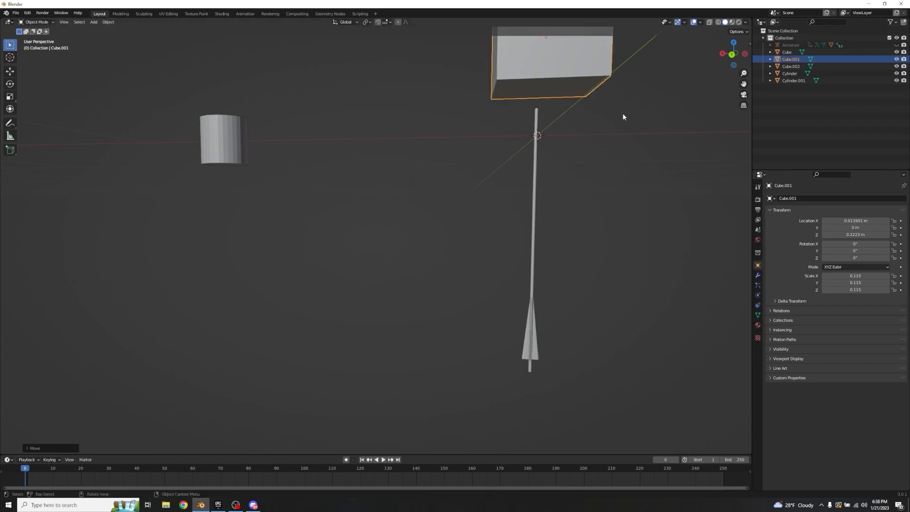
{"action": "key", "text": "g"}
{"action": "key", "text": "z"}
{"action": "left_click", "coordinate": [620, 133]}
Step: Scale the cube down to about 0.041 and center it over the shaft at X about 0.002 m
{"action": "middle_click_drag", "start_coordinate": [621, 133], "coordinate": [516, 215]}
{"action": "key", "text": "s"}
{"action": "left_click", "coordinate": [578, 86]}
{"action": "key", "text": "g"}
{"action": "key", "text": "x"}
{"action": "left_click", "coordinate": [512, 265]}
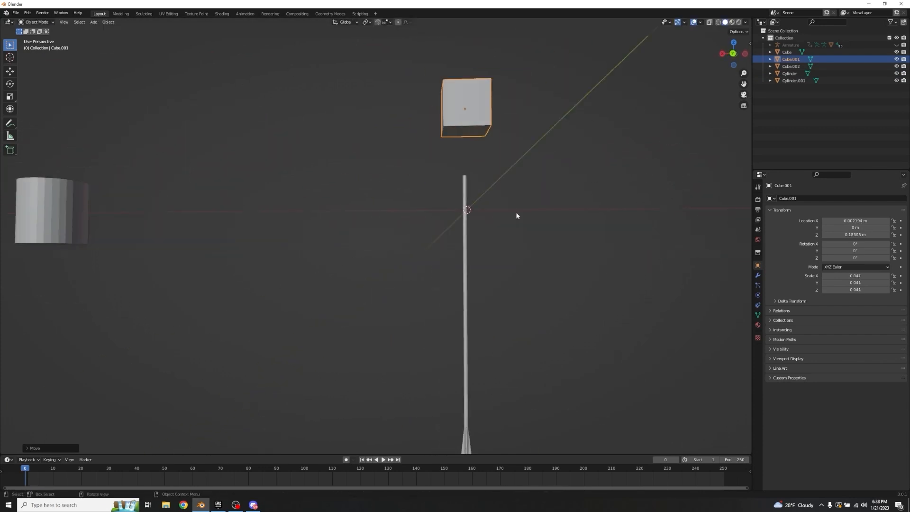
Step: Lower the cube to Z about 0.105 m and flatten it along Y to a scale of about 0.008
{"action": "key", "text": "g"}
{"action": "key", "text": "z"}
{"action": "left_click", "coordinate": [522, 256]}
{"action": "middle_click_drag", "start_coordinate": [522, 256], "coordinate": [466, 228]}
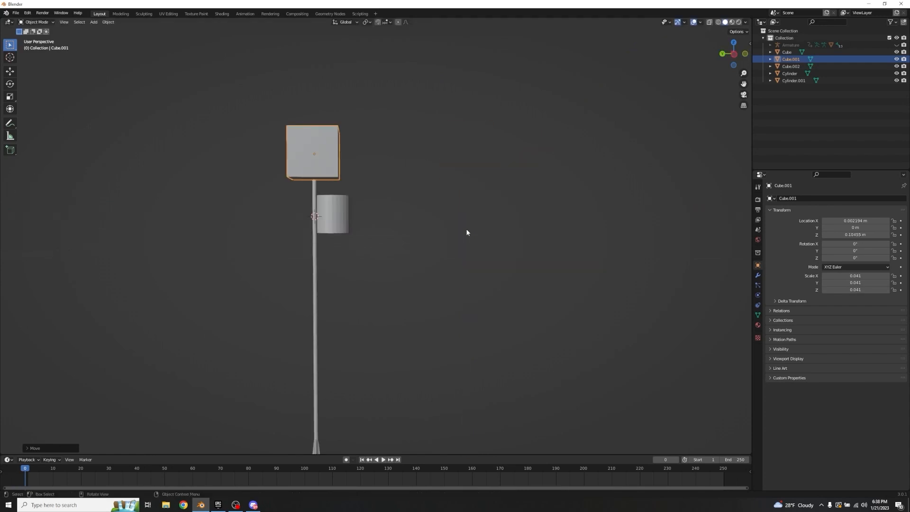
{"action": "key", "text": "s"}
{"action": "key", "text": "y"}
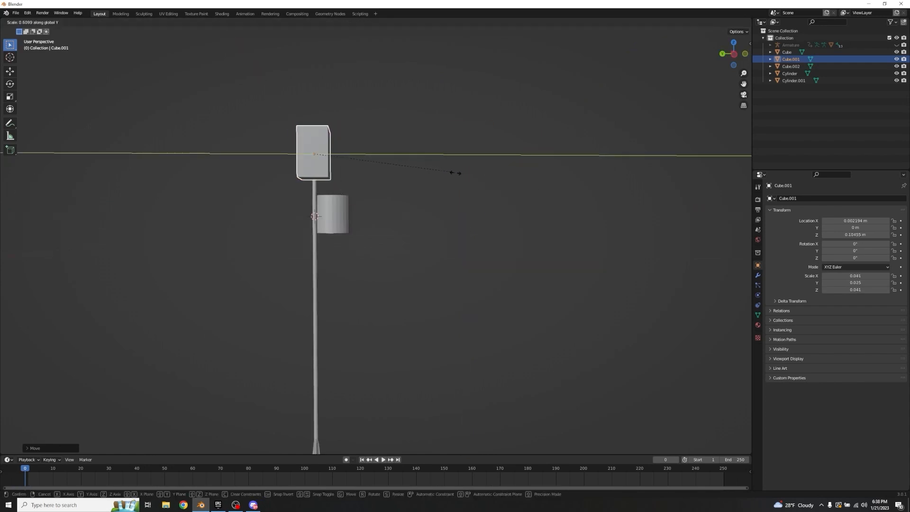
{"action": "left_click", "coordinate": [352, 151]}
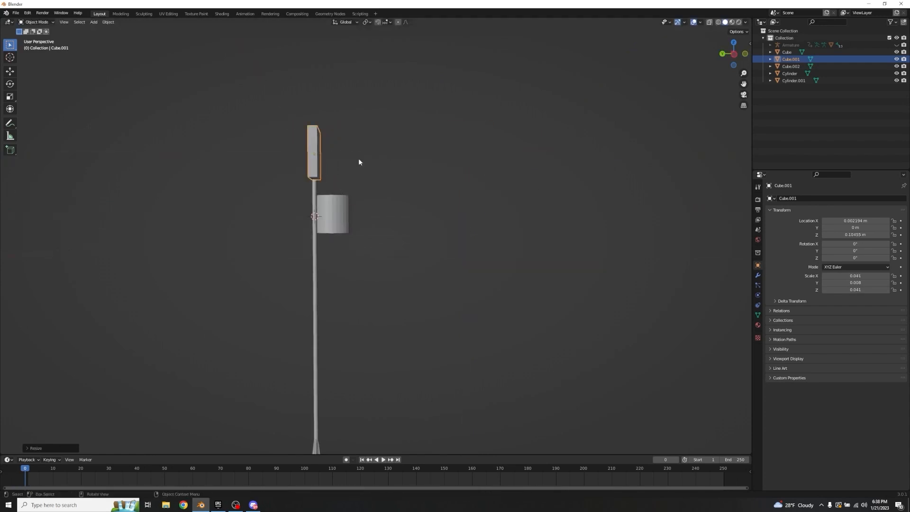
{"action": "middle_click_drag", "start_coordinate": [358, 158], "coordinate": [460, 151]}
{"action": "key", "text": "g"}
{"action": "key", "text": "x"}
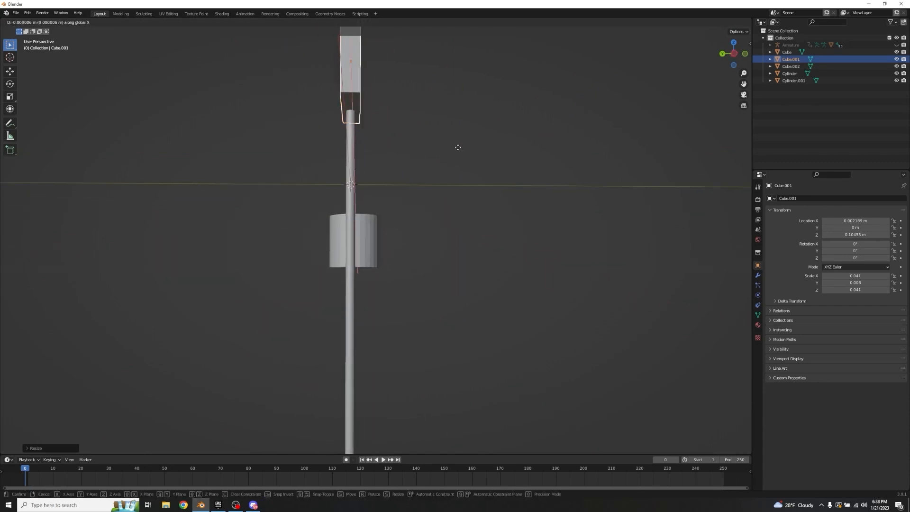
{"action": "left_click", "coordinate": [457, 147]}
{"action": "right_click", "coordinate": [549, 134]}
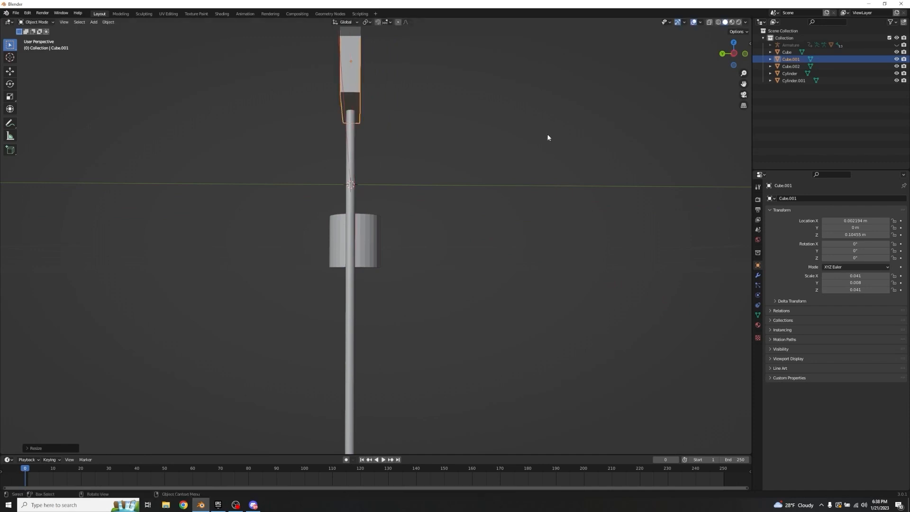
{"action": "middle_click_drag", "start_coordinate": [436, 146], "coordinate": [444, 223], "text": "shift"}
{"action": "scroll", "coordinate": [513, 225], "scroll_direction": "up", "scroll_amount": 5}
{"action": "middle_click_drag", "start_coordinate": [427, 185], "coordinate": [450, 224], "text": "shift"}
{"action": "mouse_move", "coordinate": [450, 225]}
{"action": "middle_mouse_down", "text": "shift"}
{"action": "mouse_move", "coordinate": [448, 235]}
{"action": "mouse_move", "coordinate": [447, 219]}
{"action": "middle_mouse_up", "text": "shift"}
{"action": "key", "text": "g"}
{"action": "key", "text": "x"}
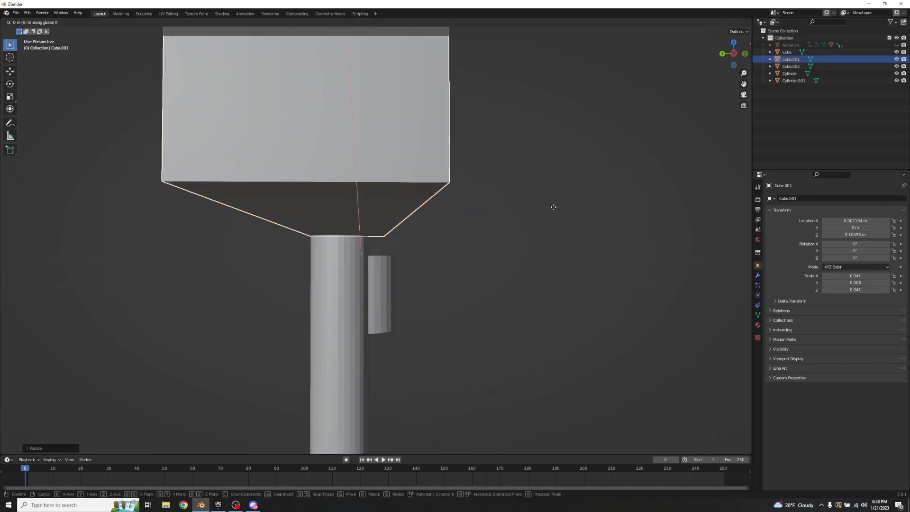
{"action": "right_click", "coordinate": [553, 207]}
Step: Seat the flattened cube on the shaft's end at about Y 0.0004 m and Z 0.103 m
{"action": "key", "text": "g"}
{"action": "key", "text": "y"}
{"action": "left_click", "coordinate": [548, 205]}
{"action": "middle_click_drag", "start_coordinate": [548, 207], "coordinate": [554, 258]}
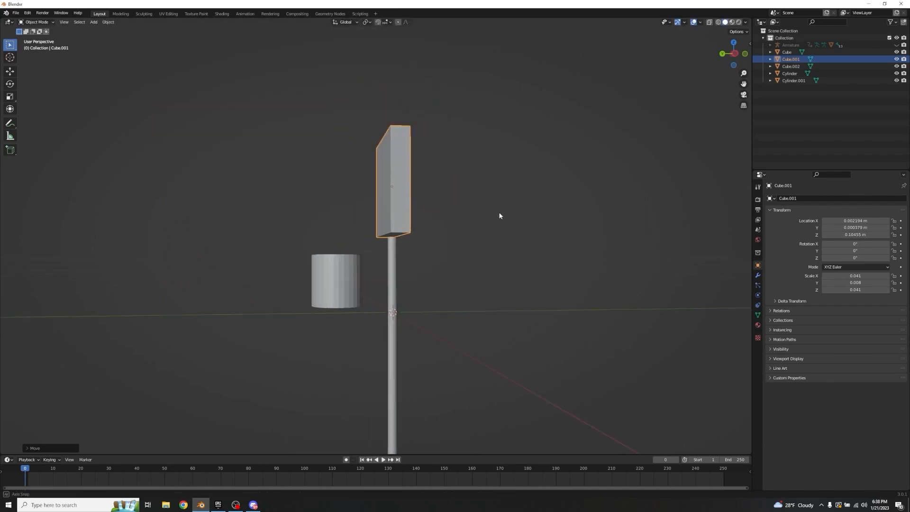
{"action": "middle_click_drag", "start_coordinate": [554, 258], "coordinate": [553, 287]}
Step: Select the flattened cube's top face in Edit Mode and scale it down uniformly to start the arrowhead's taper
{"action": "key", "text": "Tab"}
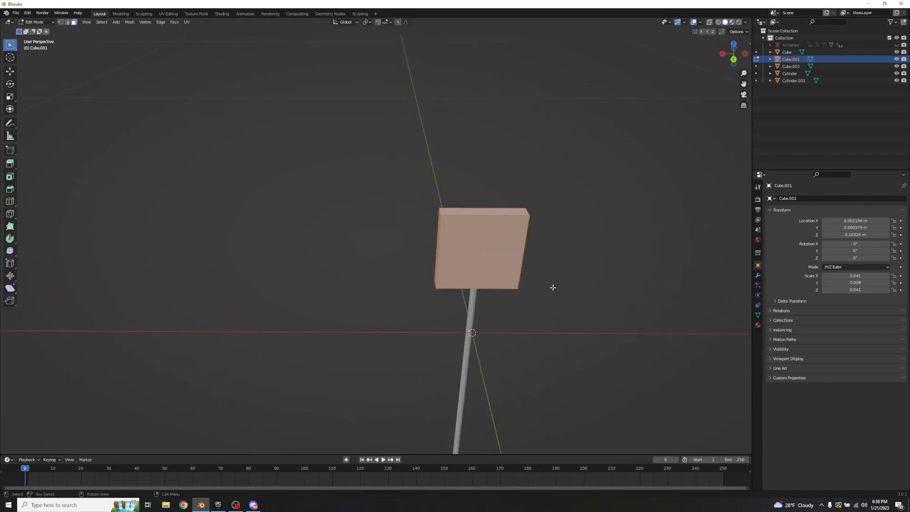
{"action": "left_click", "coordinate": [498, 216]}
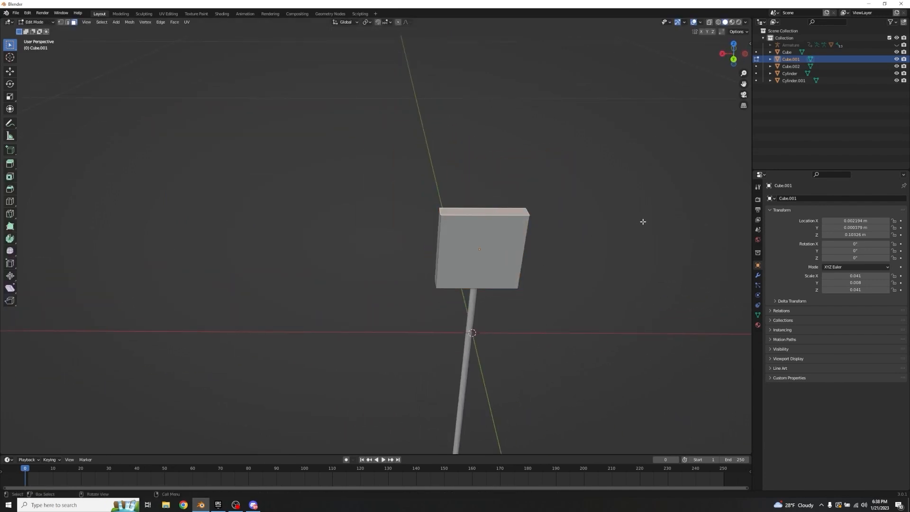
{"action": "key", "text": "s"}
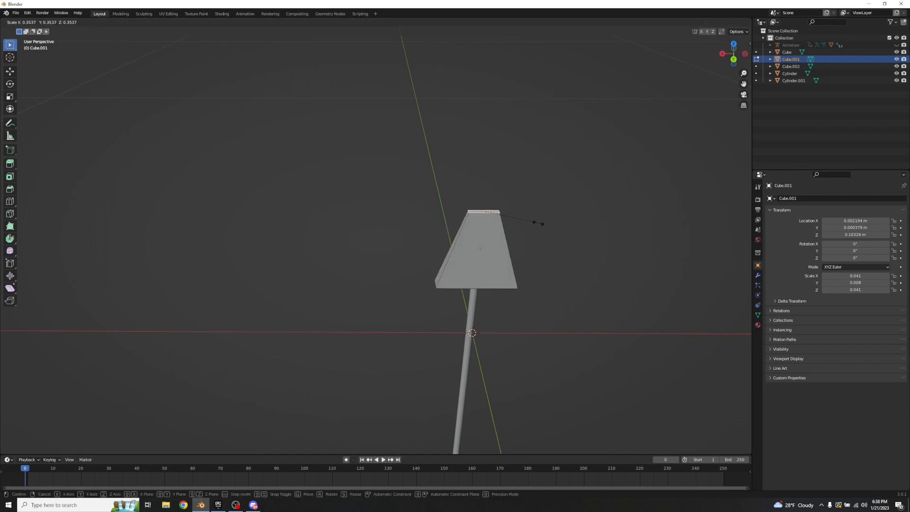
{"action": "left_click", "coordinate": [524, 222]}
Step: Narrow the arrowhead's top face along X until it is roughly square
{"action": "middle_click_drag", "start_coordinate": [524, 222], "coordinate": [490, 207]}
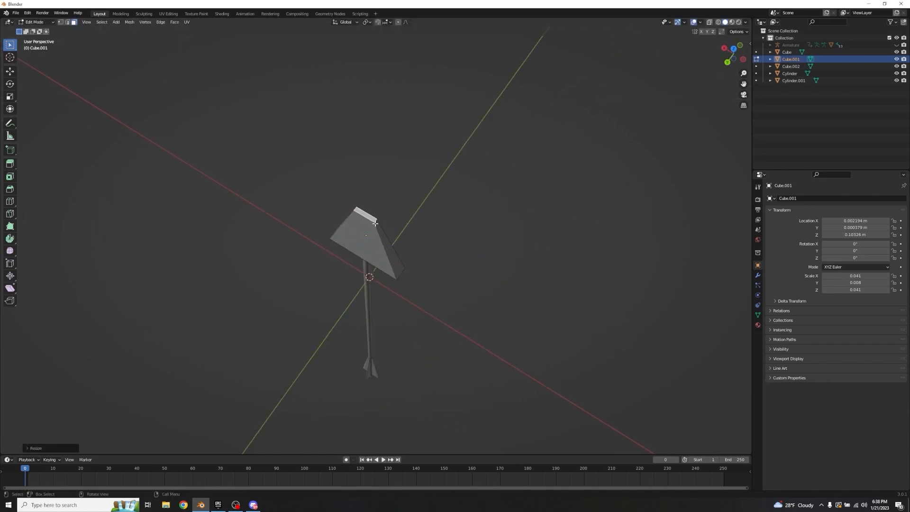
{"action": "key", "text": "s"}
{"action": "key", "text": "x"}
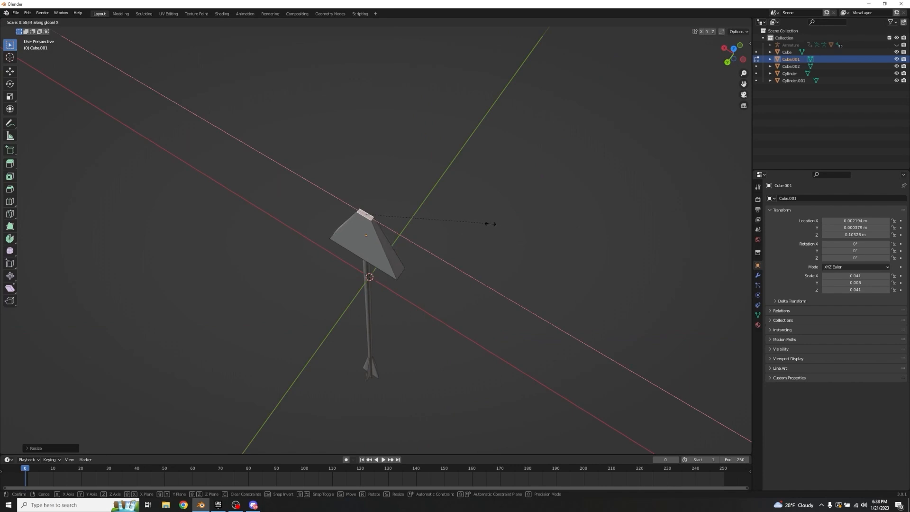
{"action": "left_click", "coordinate": [418, 218]}
{"action": "scroll", "coordinate": [385, 216], "scroll_direction": "up", "scroll_amount": 3}
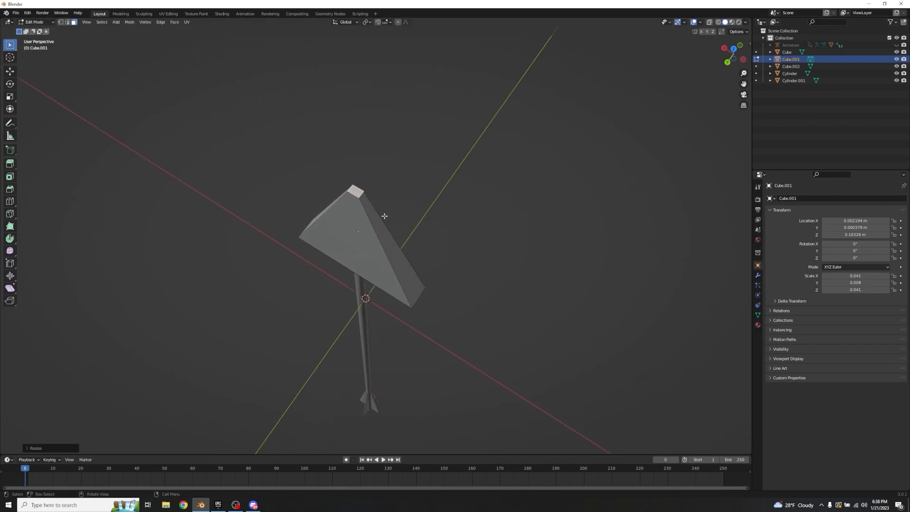
{"action": "middle_click_drag", "start_coordinate": [400, 206], "coordinate": [441, 218]}
{"action": "key", "text": "s"}
{"action": "key", "text": "x"}
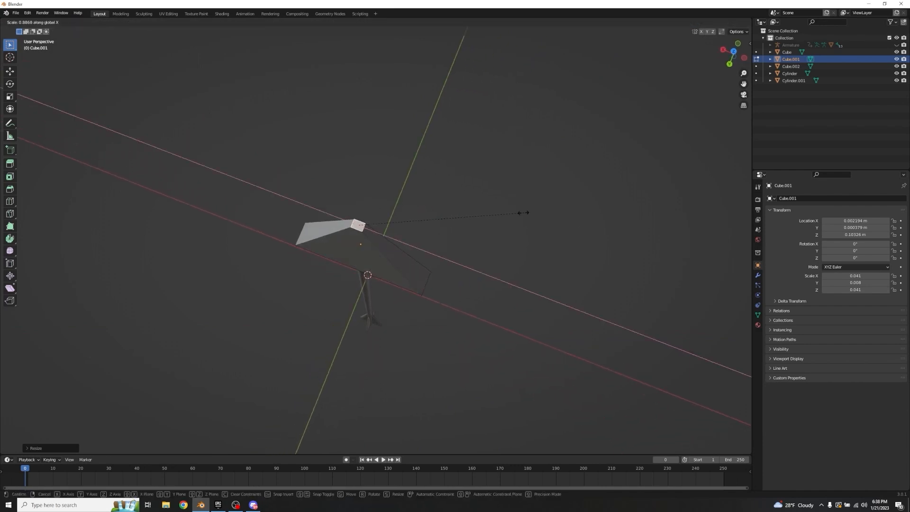
{"action": "left_click", "coordinate": [504, 213]}
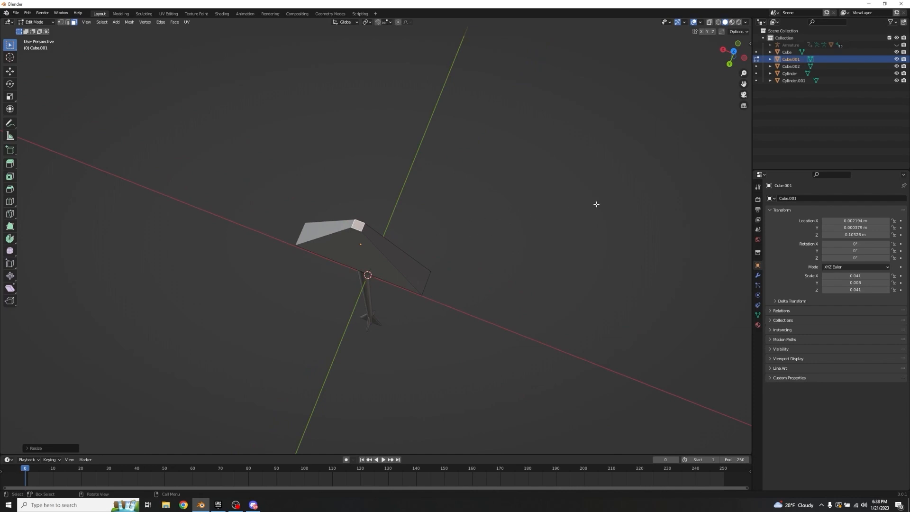
Step: Scale the arrowhead's top face down uniformly to a sharp point and return to Object Mode
{"action": "key", "text": "s"}
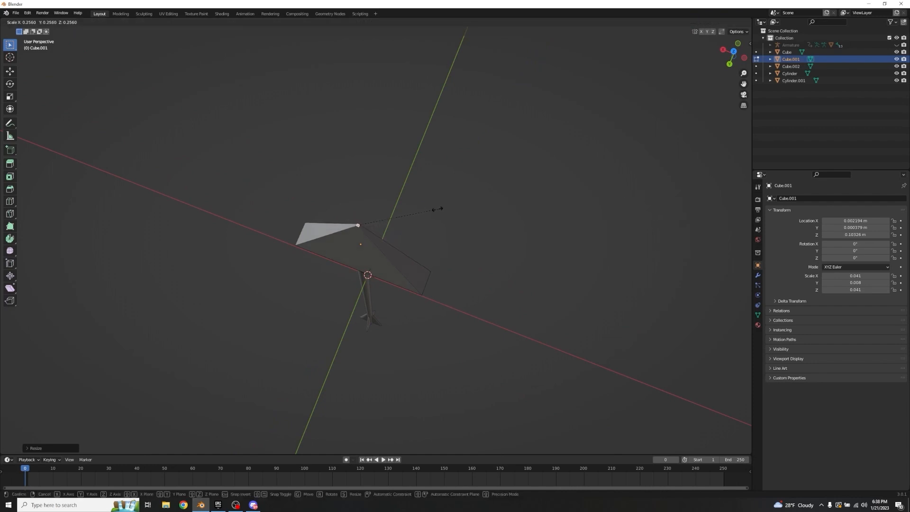
{"action": "left_click", "coordinate": [375, 219]}
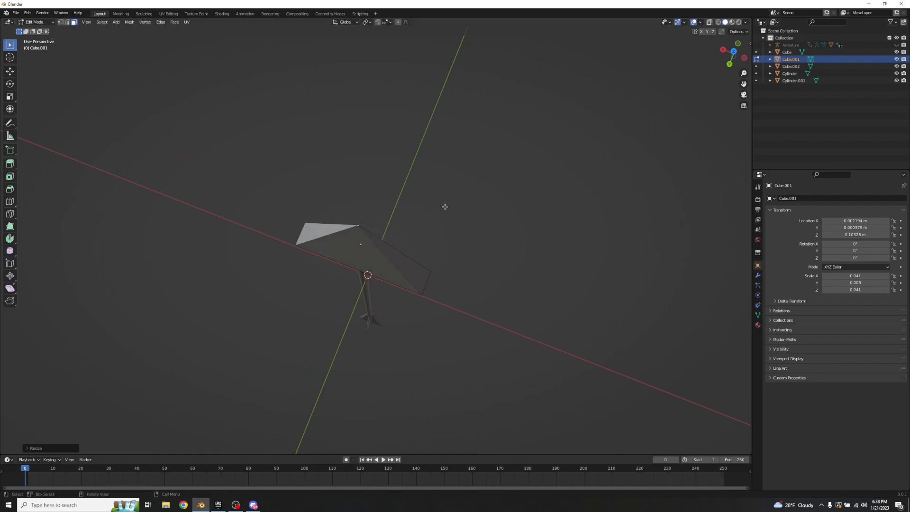
{"action": "middle_click_drag", "start_coordinate": [444, 207], "coordinate": [447, 140]}
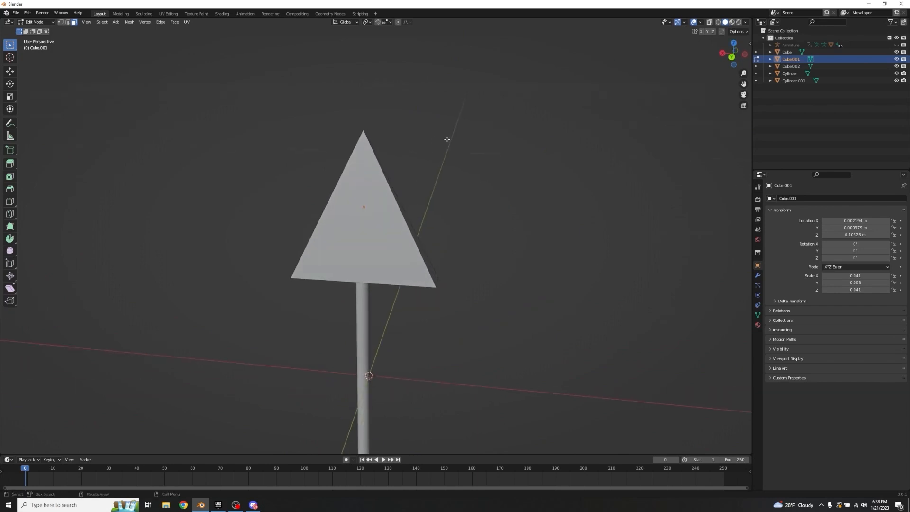
{"action": "scroll", "coordinate": [497, 218], "scroll_direction": "down", "scroll_amount": 6}
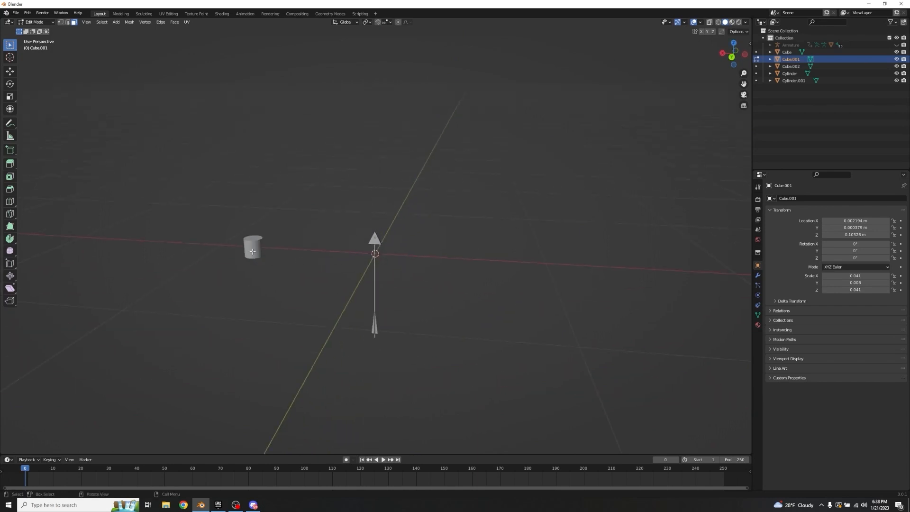
{"action": "key", "text": "x"}
{"action": "right_click", "coordinate": [337, 179]}
{"action": "key", "text": "Tab"}
Step: Move the cylinder along X to about 0.092 m, next to the arrowhead
{"action": "left_click", "coordinate": [253, 249]}
{"action": "key", "text": "g"}
{"action": "key", "text": "x"}
{"action": "left_click", "coordinate": [363, 251]}
Step: Rotate the cylinder beside the arrowhead 90° about the X axis
{"action": "scroll", "coordinate": [401, 249], "scroll_direction": "up", "scroll_amount": 9}
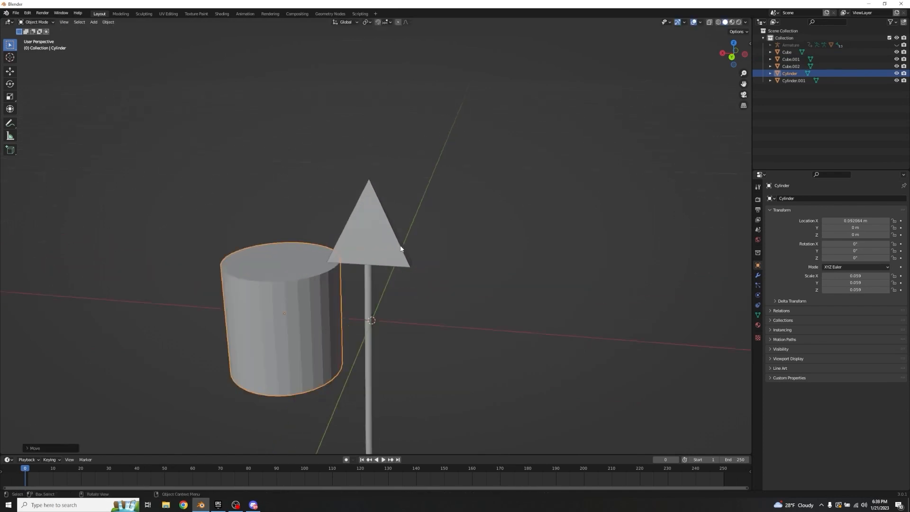
{"action": "scroll", "coordinate": [400, 249], "scroll_direction": "up", "scroll_amount": 3}
{"action": "type", "text": "rx90"}
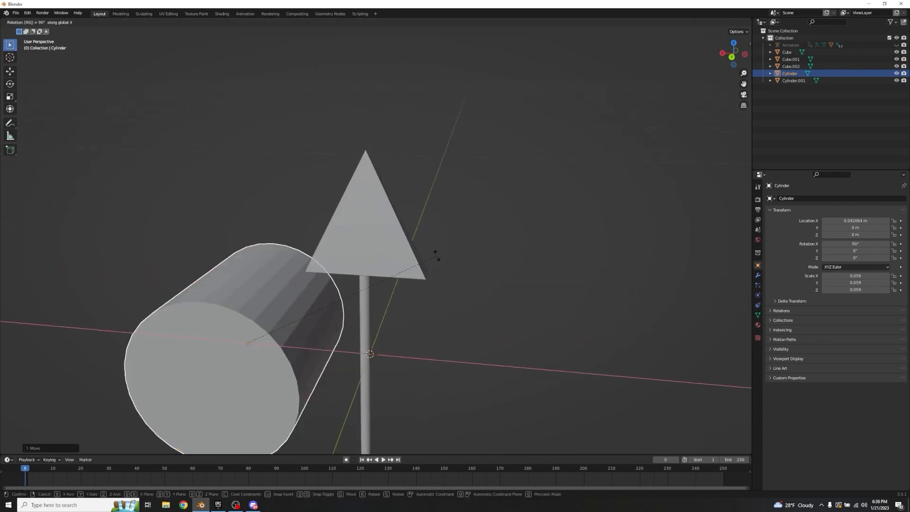
{"action": "left_click", "coordinate": [436, 256]}
Step: Raise the cylinder along Z toward the arrowhead's base and scale it down uniformly to about 0.034
{"action": "middle_click_drag", "start_coordinate": [438, 216], "coordinate": [447, 191]}
{"action": "key", "text": "g"}
{"action": "key", "text": "z"}
{"action": "left_click", "coordinate": [463, 152]}
{"action": "key", "text": "s"}
{"action": "left_click", "coordinate": [420, 214]}
Step: Move the cylinder to about X 0.054 m and Z 0.075 m so it overlaps one side of the arrowhead
{"action": "key", "text": "g"}
{"action": "key", "text": "z"}
{"action": "key", "text": "x"}
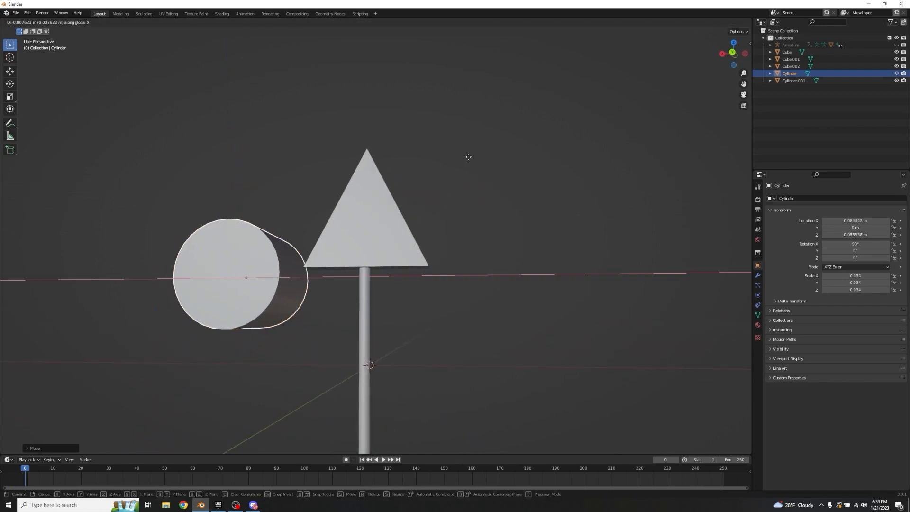
{"action": "left_click", "coordinate": [507, 151]}
{"action": "key", "text": "g"}
{"action": "key", "text": "z"}
{"action": "left_click", "coordinate": [488, 213]}
Step: Fine-tune the cylinder's overlap with the arrowhead to about X 0.052 m and Z 0.078 m
{"action": "scroll", "coordinate": [488, 214], "scroll_direction": "up", "scroll_amount": 3}
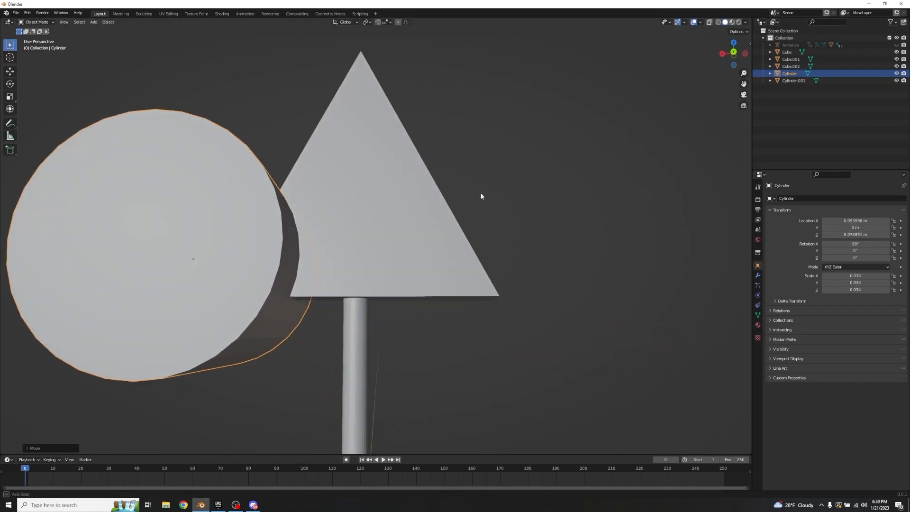
{"action": "middle_click_drag", "start_coordinate": [481, 197], "coordinate": [508, 207]}
{"action": "key", "text": "g"}
{"action": "key", "text": "z"}
{"action": "key", "text": "x"}
{"action": "left_click", "coordinate": [498, 202]}
{"action": "scroll", "coordinate": [488, 205], "scroll_direction": "down", "scroll_amount": 3}
{"action": "scroll", "coordinate": [507, 208], "scroll_direction": "up", "scroll_amount": 2}
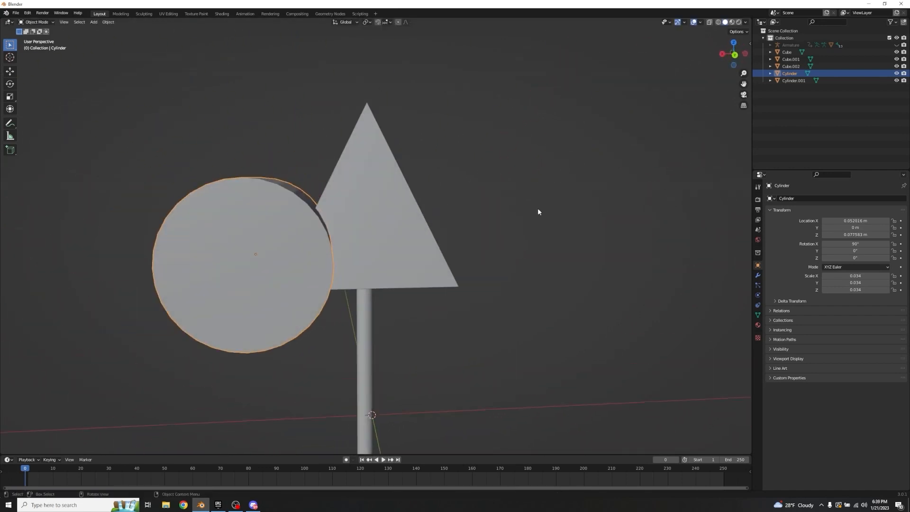
Step: Duplicate the cylinder and move the copy along X to about -0.05 m, on the arrowhead's opposite side
{"action": "key", "text": "shift+d"}
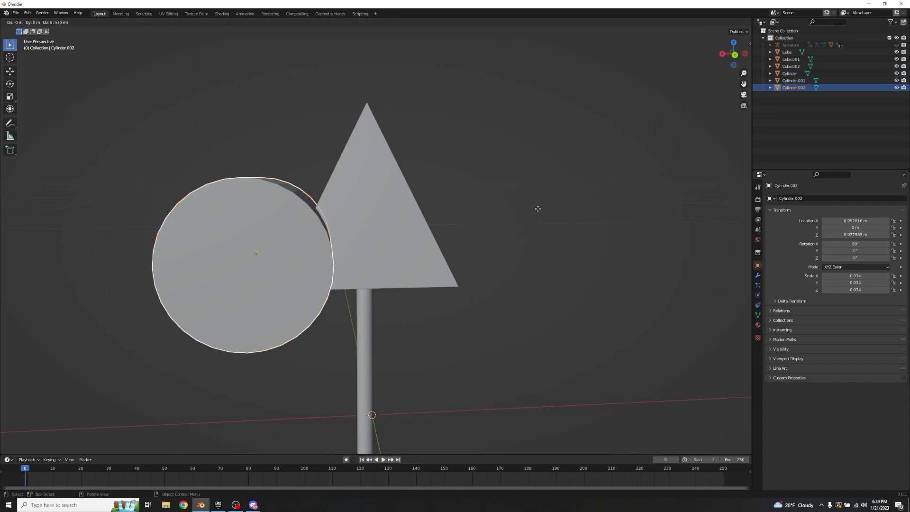
{"action": "key", "text": "Escape"}
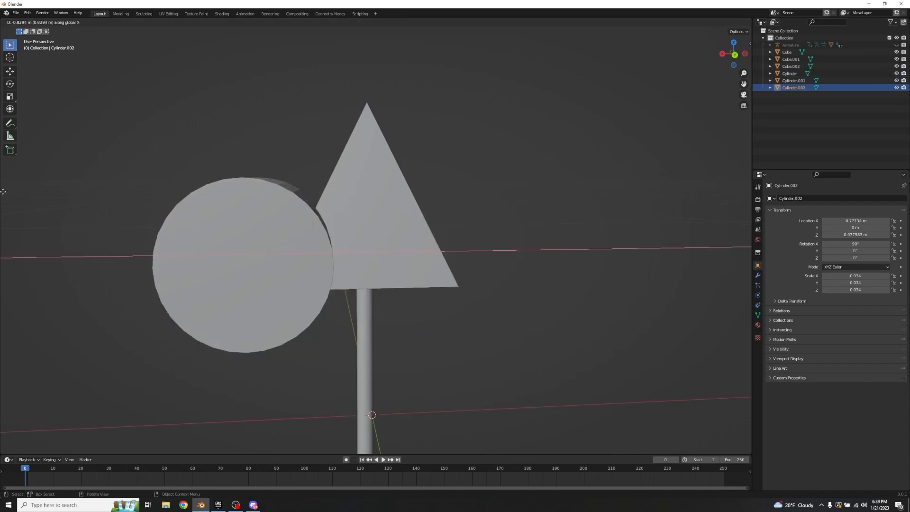
{"action": "key", "text": "g"}
{"action": "key", "text": "x"}
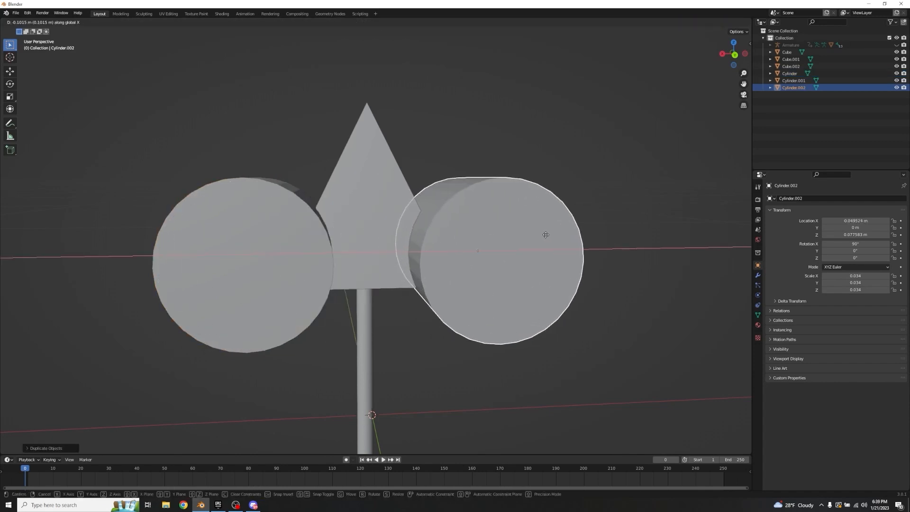
{"action": "left_click", "coordinate": [544, 232]}
{"action": "middle_click_drag", "start_coordinate": [533, 202], "coordinate": [529, 191]}
Step: Adjust the duplicate cylinder along X to about -0.048 m to match the opposite overlap
{"action": "key", "text": "g"}
{"action": "key", "text": "x"}
{"action": "left_click", "coordinate": [511, 194]}
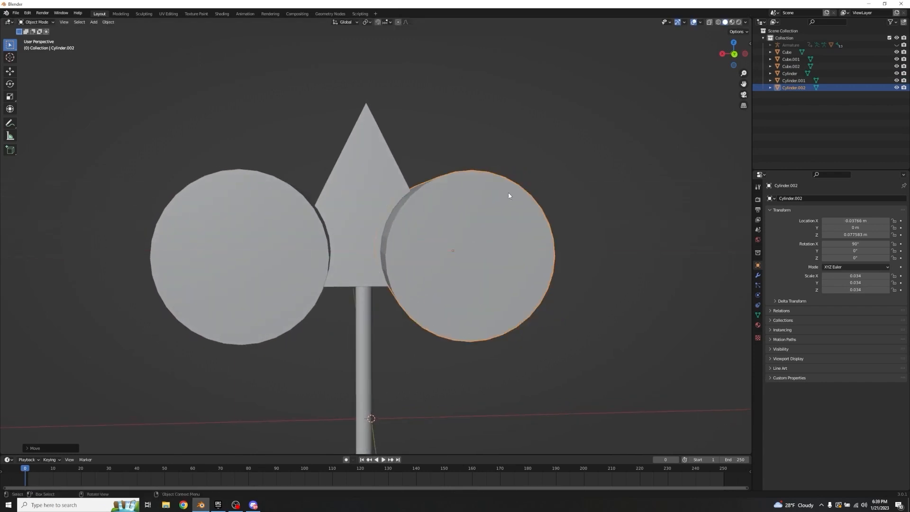
{"action": "right_click", "coordinate": [513, 189]}
{"action": "key", "text": "g"}
{"action": "key", "text": "x"}
{"action": "left_click", "coordinate": [560, 100]}
{"action": "middle_click_drag", "start_coordinate": [559, 100], "coordinate": [541, 98]}
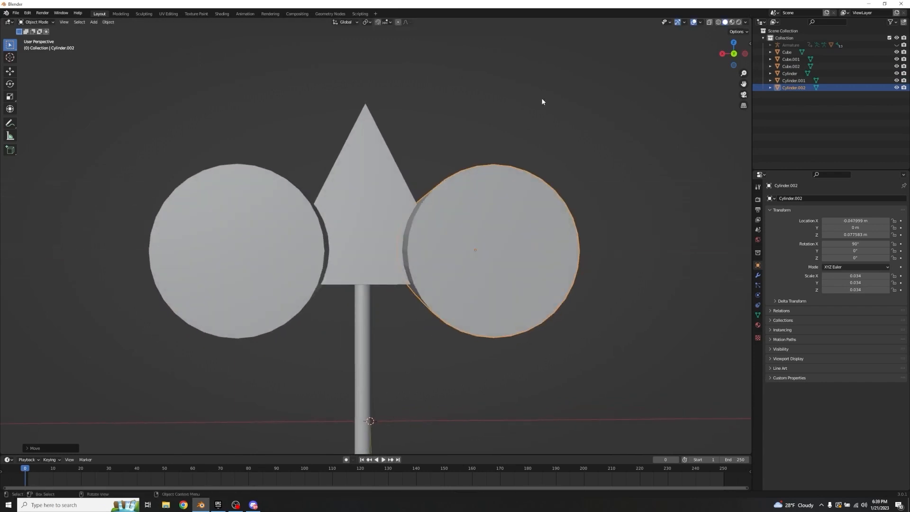
Step: Shift the original cylinder along X to about 0.054 m to balance the cut on its side
{"action": "left_click", "coordinate": [290, 226]}
{"action": "key", "text": "g"}
{"action": "key", "text": "x"}
{"action": "left_click", "coordinate": [455, 156]}
{"action": "middle_click_drag", "start_coordinate": [462, 147], "coordinate": [455, 176]}
{"action": "left_click", "coordinate": [469, 142]}
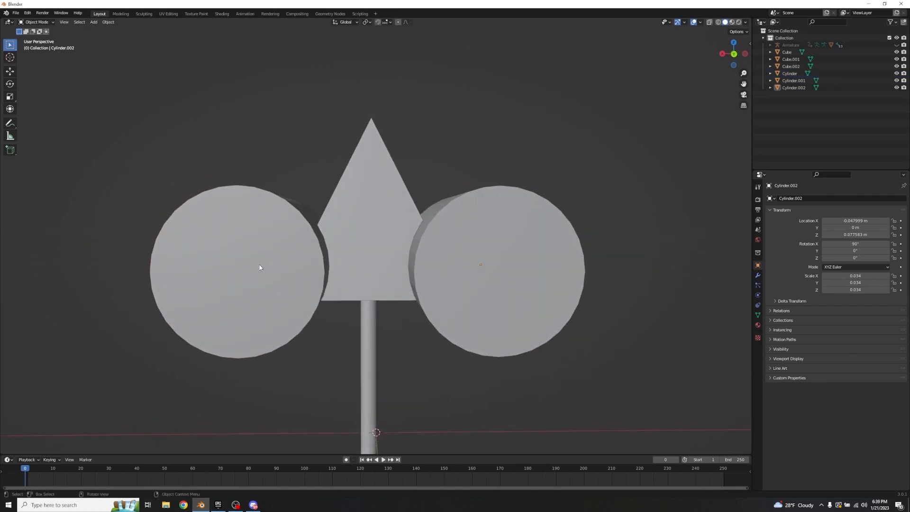
{"action": "left_click", "coordinate": [260, 266]}
{"action": "key", "text": "g"}
{"action": "key", "text": "x"}
{"action": "left_click", "coordinate": [477, 162]}
Step: Nudge the duplicate cylinder along X to about -0.049 m
{"action": "left_click", "coordinate": [493, 234]}
{"action": "key", "text": "g"}
{"action": "key", "text": "x"}
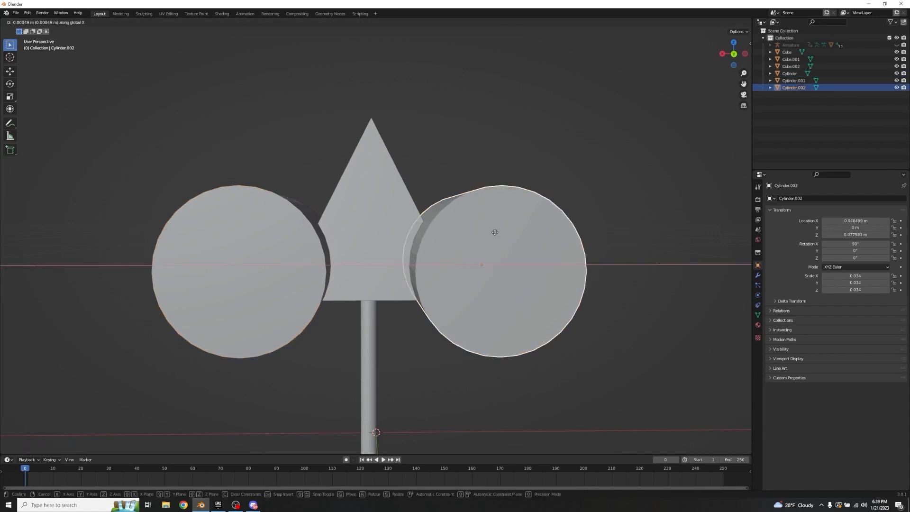
{"action": "left_click", "coordinate": [494, 232]}
Step: Select both cylinders and join them into one cutter object
{"action": "left_click", "coordinate": [458, 168]}
{"action": "left_click", "coordinate": [485, 254]}
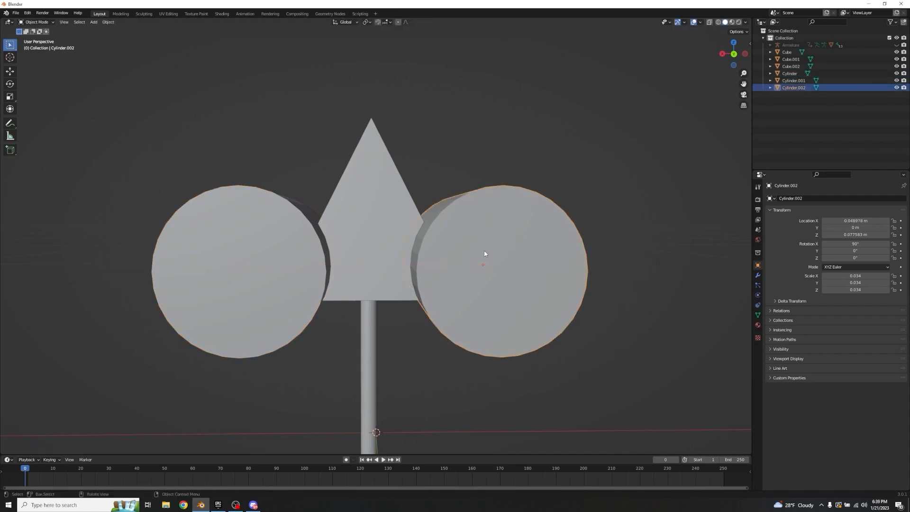
{"action": "left_click", "coordinate": [234, 265], "text": "shift"}
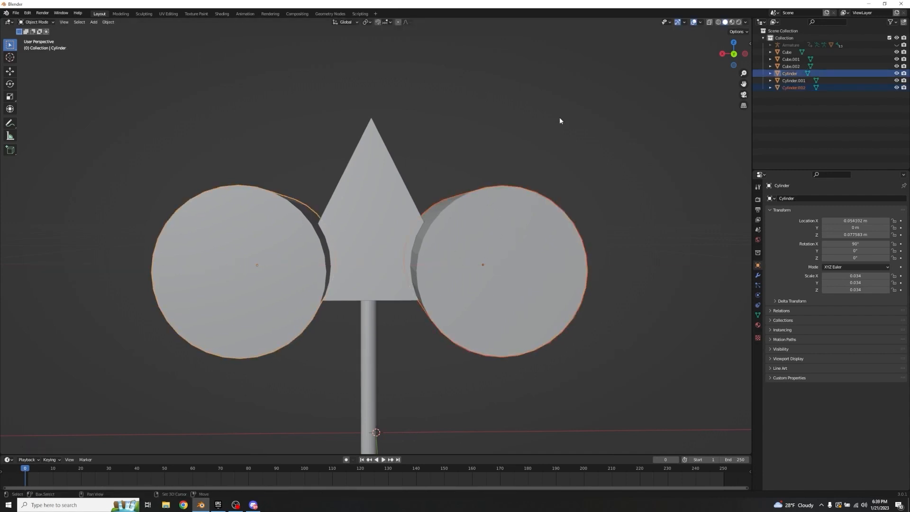
{"action": "key", "text": "ctrl+j"}
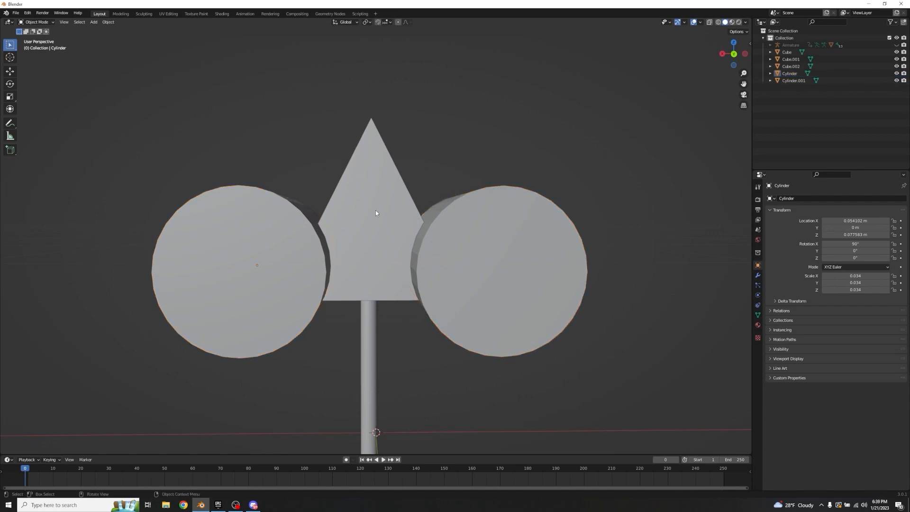
Step: Add a Boolean modifier in Difference mode to the arrowhead with the joined Cylinder as its object
{"action": "left_click", "coordinate": [376, 213], "text": "shift"}
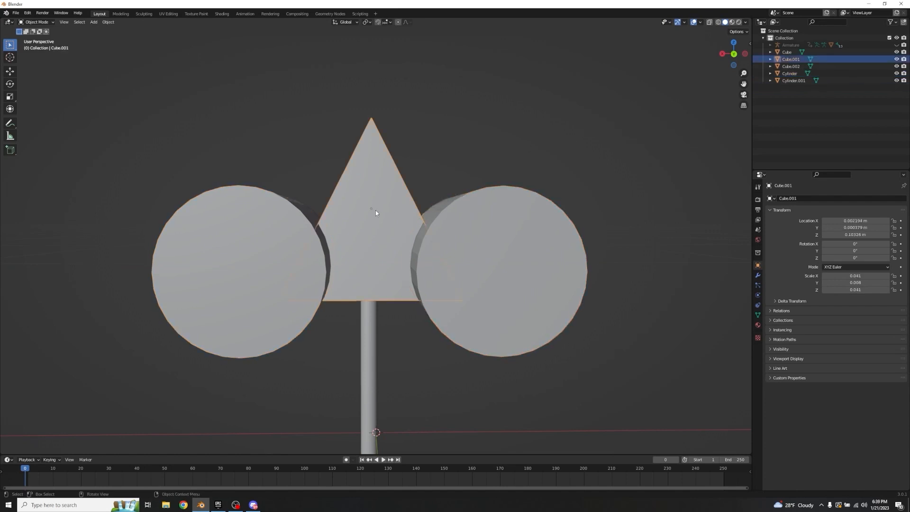
{"action": "left_click", "coordinate": [758, 277]}
{"action": "left_click", "coordinate": [782, 199]}
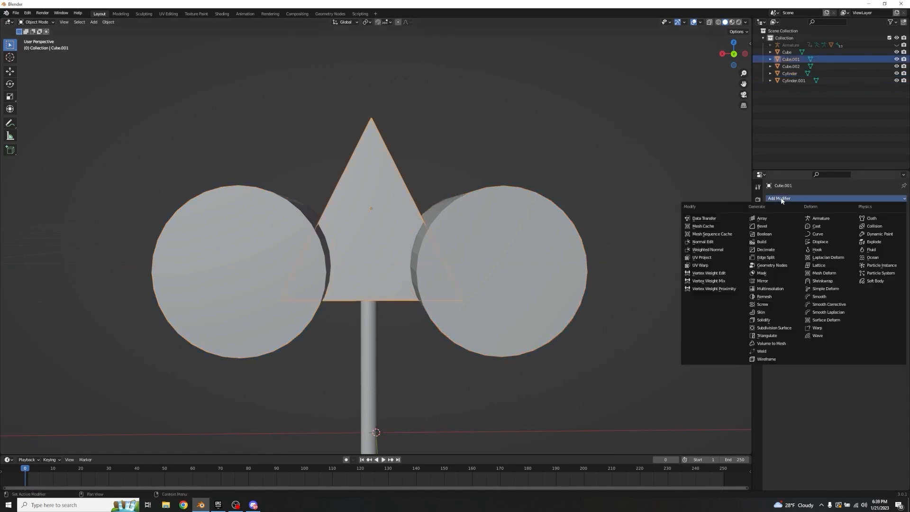
{"action": "left_click", "coordinate": [776, 234]}
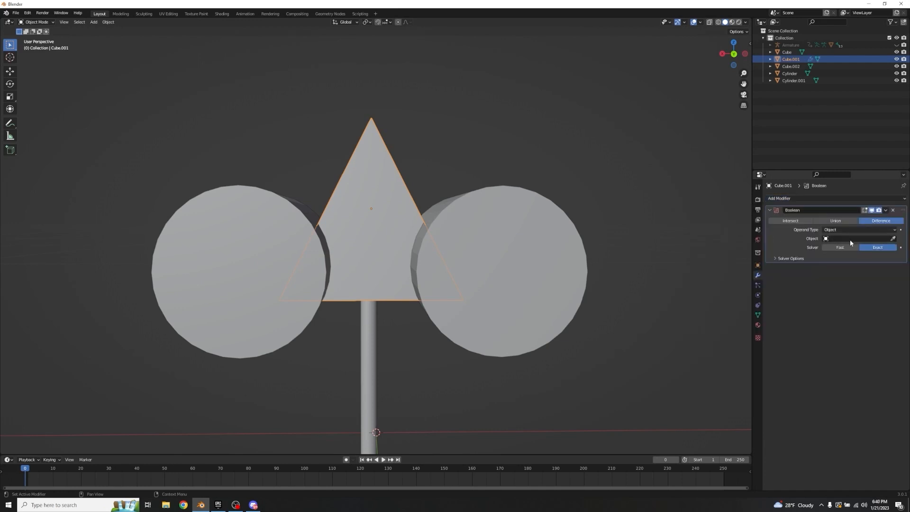
{"action": "left_click", "coordinate": [894, 239]}
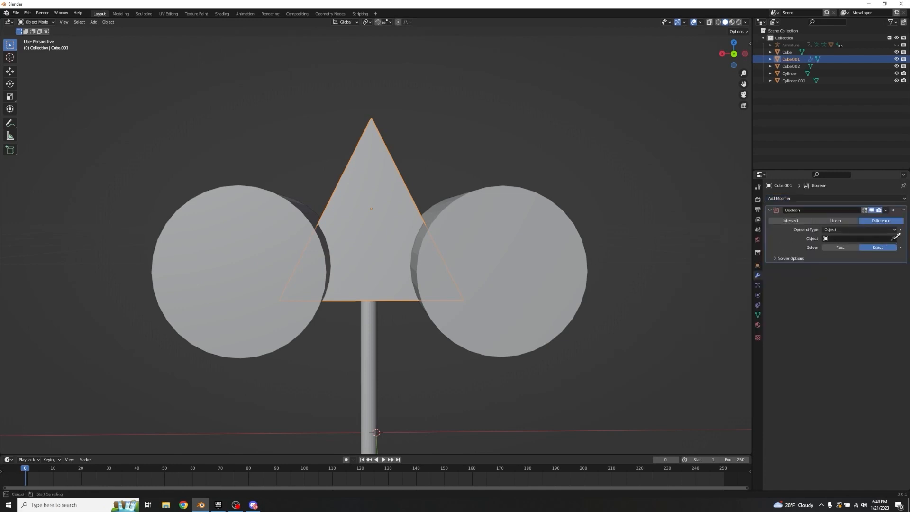
{"action": "left_click", "coordinate": [513, 249]}
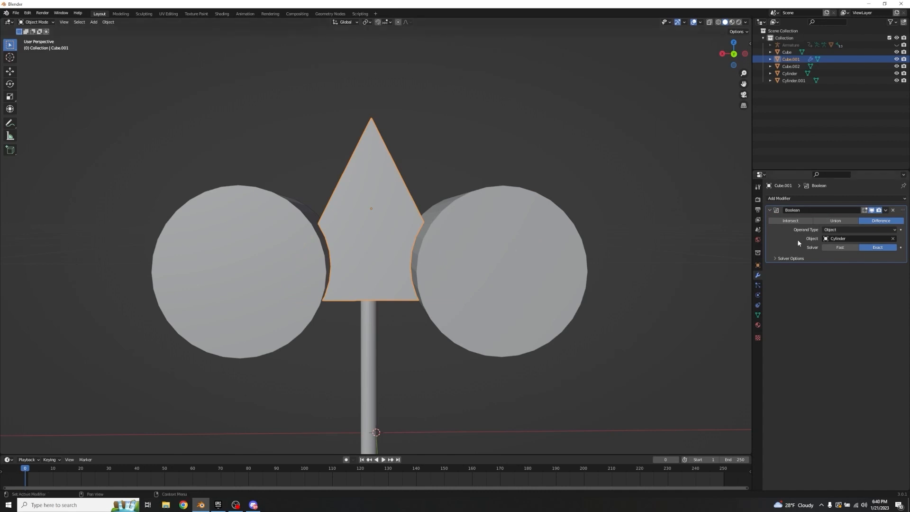
Step: Apply the arrowhead's Boolean modifier and delete the joined cutter cylinders
{"action": "key", "text": "ctrl+a"}
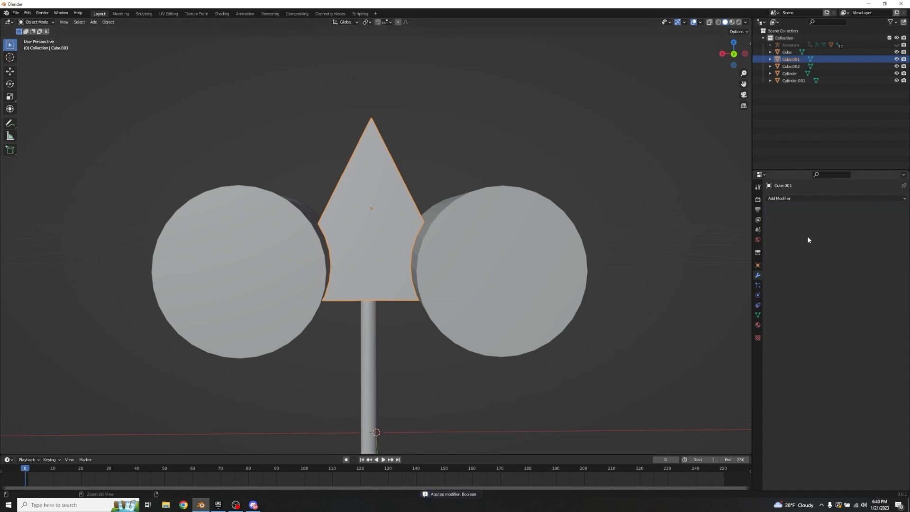
{"action": "left_click", "coordinate": [539, 265]}
{"action": "key", "text": "x"}
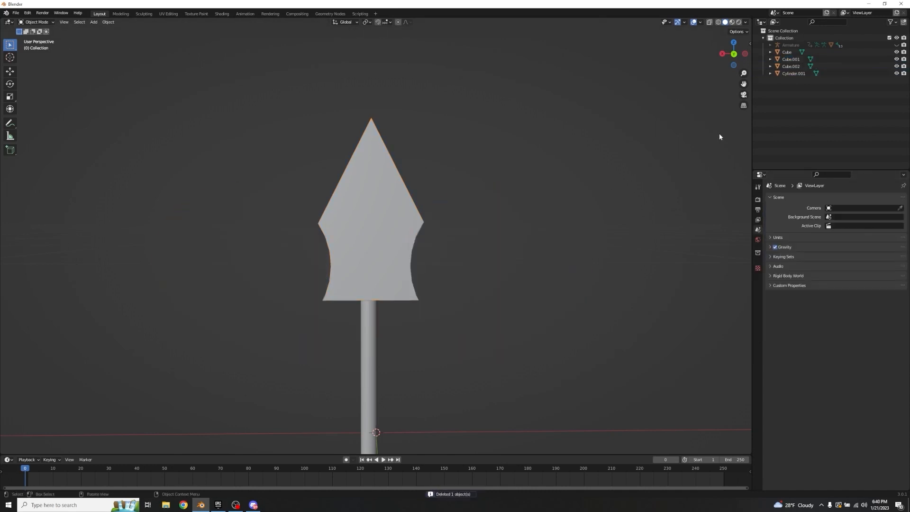
Step: Move the arrowhead along Y to centre it on the arrow shaft
{"action": "middle_click_drag", "start_coordinate": [473, 213], "coordinate": [596, 207]}
{"action": "left_click", "coordinate": [355, 248]}
{"action": "key", "text": "g"}
{"action": "key", "text": "y"}
{"action": "left_click", "coordinate": [604, 209]}
Step: Scale the arrowhead down along Y to make it thinner
{"action": "key", "text": "s"}
{"action": "right_click", "coordinate": [595, 208]}
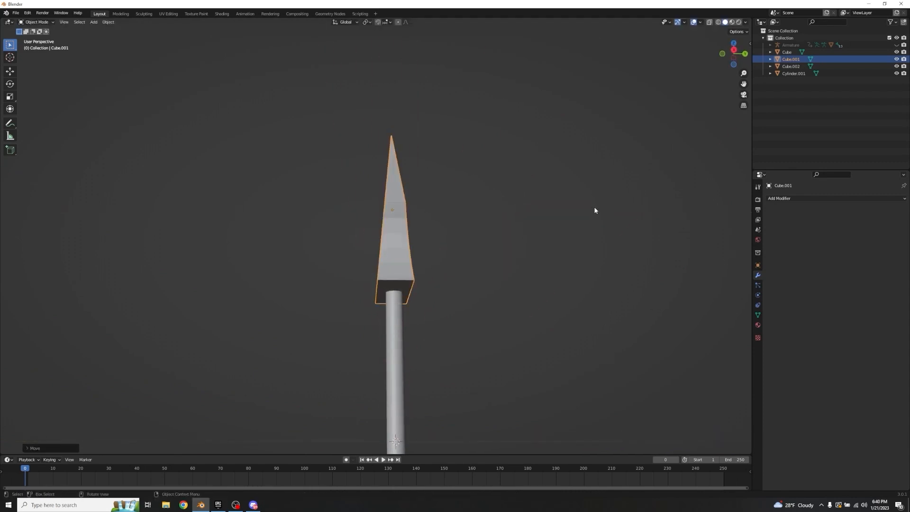
{"action": "key", "text": "s"}
{"action": "key", "text": "y"}
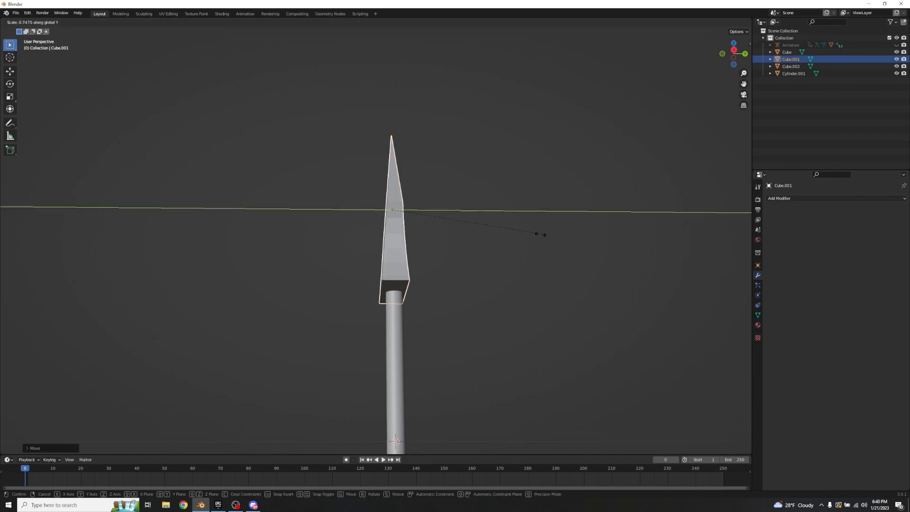
{"action": "left_click", "coordinate": [521, 246]}
Step: Scale the arrowhead along X to about half its width, ending in Object Mode with nothing selected
{"action": "middle_click_drag", "start_coordinate": [524, 232], "coordinate": [603, 248]}
{"action": "key", "text": "s"}
{"action": "key", "text": "z"}
{"action": "key", "text": "z"}
{"action": "key", "text": "z"}
{"action": "key", "text": "x"}
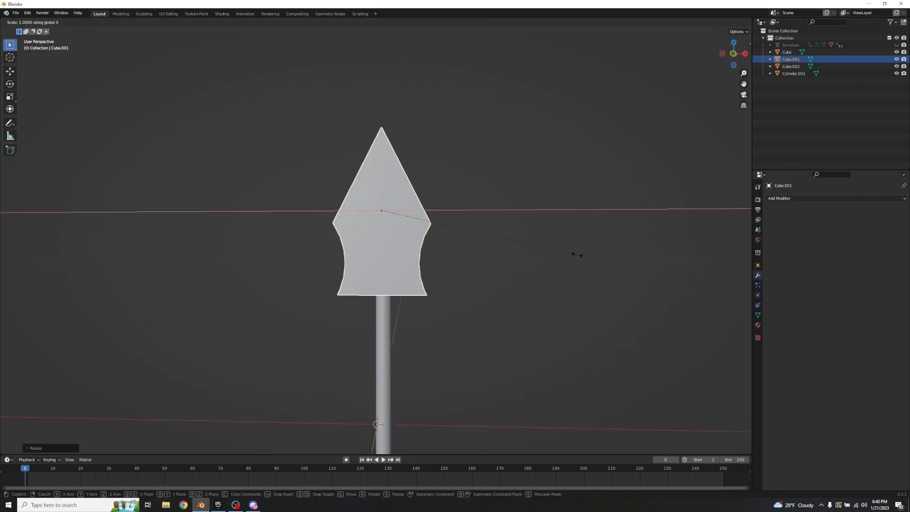
{"action": "left_click", "coordinate": [485, 261]}
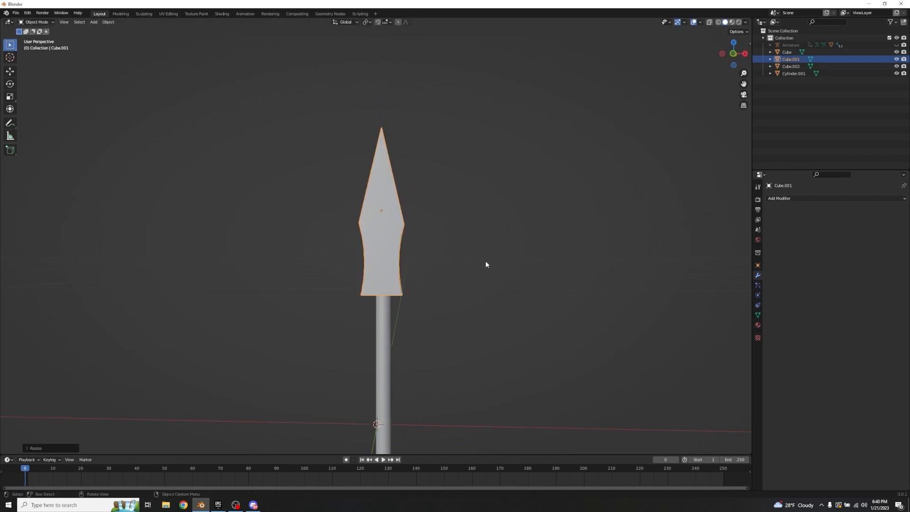
{"action": "key", "text": "Tab"}
{"action": "middle_click_drag", "start_coordinate": [541, 239], "coordinate": [482, 233]}
{"action": "key", "text": "Tab"}
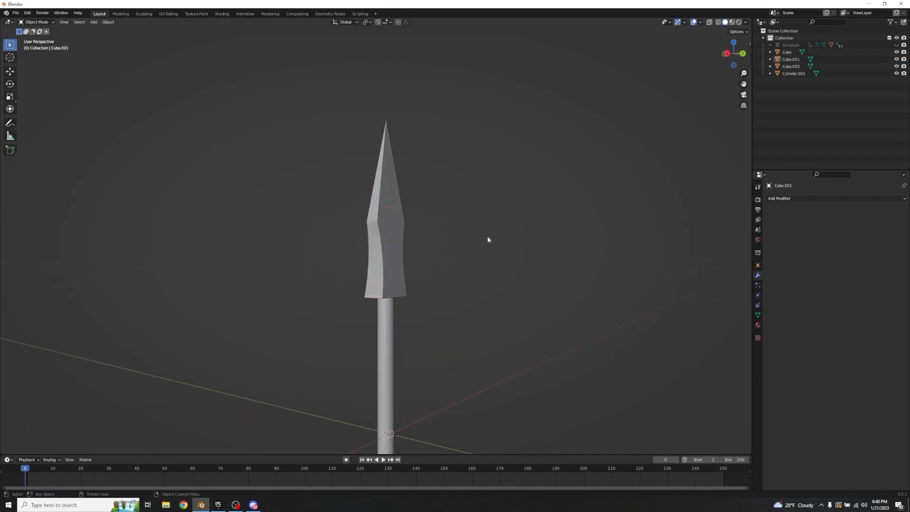
Step: Unhide all hidden objects, then hide only the armature so the bow, string and arrow are shown together
{"action": "scroll", "coordinate": [493, 246], "scroll_direction": "down", "scroll_amount": 5}
{"action": "middle_click_drag", "start_coordinate": [501, 264], "coordinate": [469, 210]}
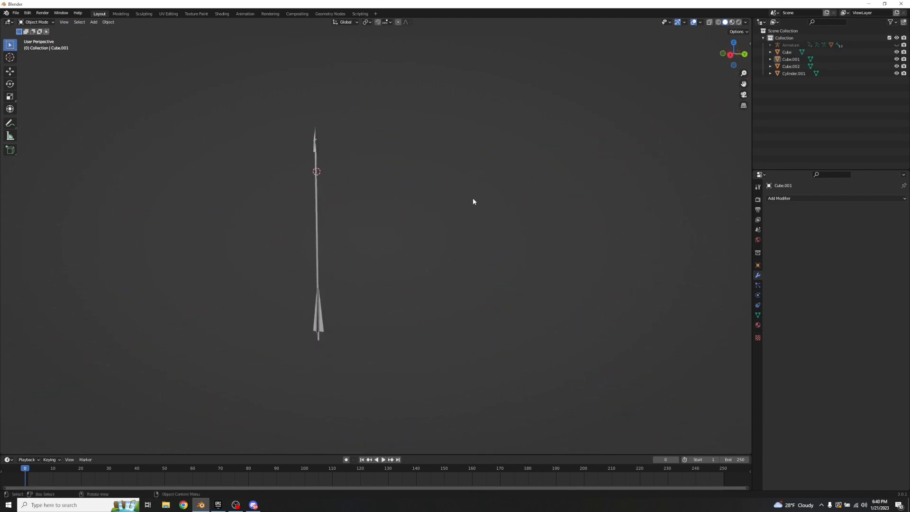
{"action": "key", "text": "alt+h"}
{"action": "left_click", "coordinate": [468, 218]}
{"action": "middle_click_drag", "start_coordinate": [420, 262], "coordinate": [523, 247]}
{"action": "left_click", "coordinate": [340, 265]}
{"action": "key", "text": "h"}
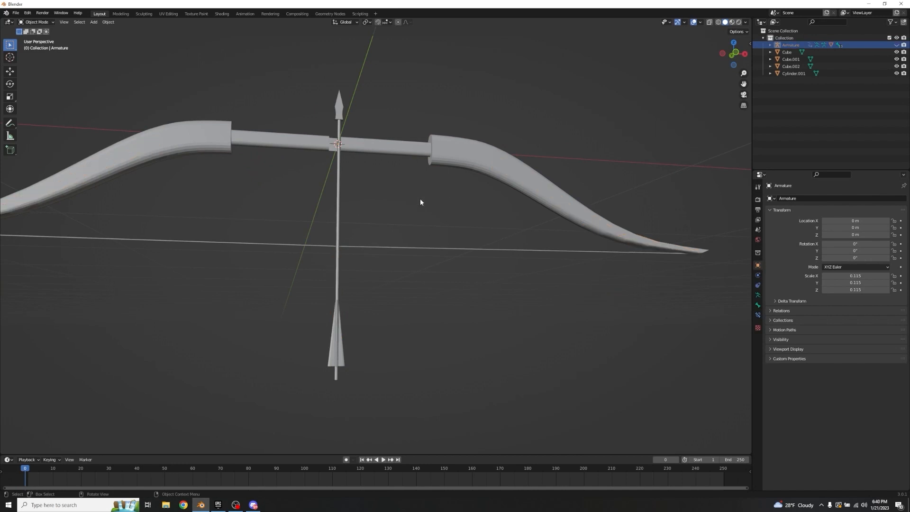
{"action": "middle_click_drag", "start_coordinate": [430, 209], "coordinate": [406, 221]}
{"action": "middle_click_drag", "start_coordinate": [350, 234], "coordinate": [374, 227]}
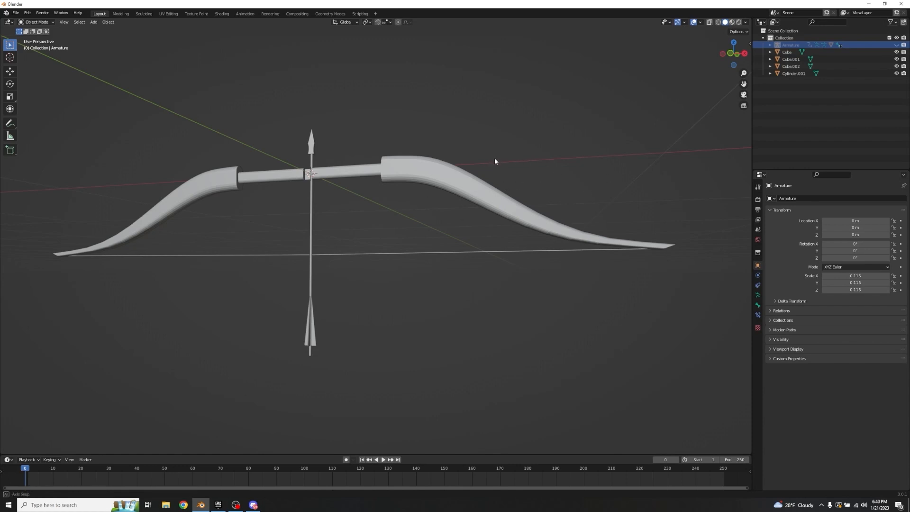
Step: Add a mesh cylinder at the bow's centre and scale it down uniformly until it is smaller than the bow
{"action": "middle_click_drag", "start_coordinate": [494, 160], "coordinate": [416, 189]}
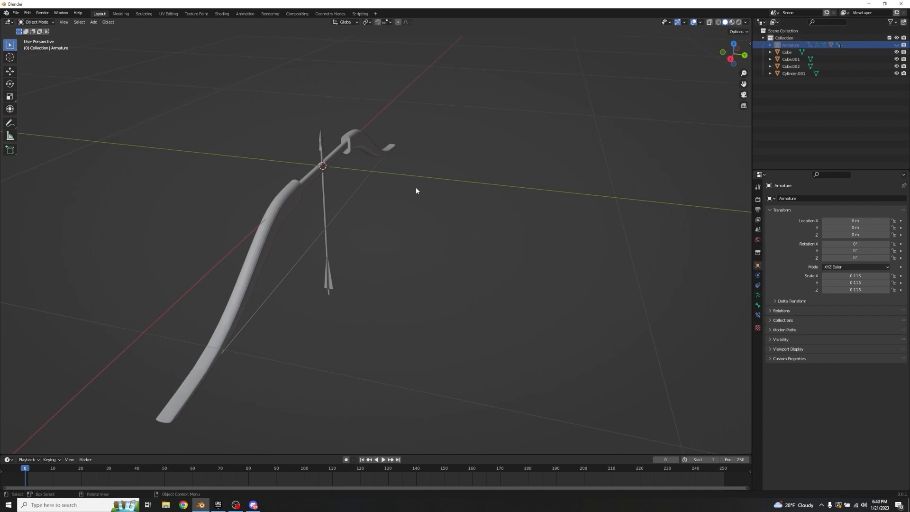
{"action": "scroll", "coordinate": [416, 189], "scroll_direction": "down", "scroll_amount": 3}
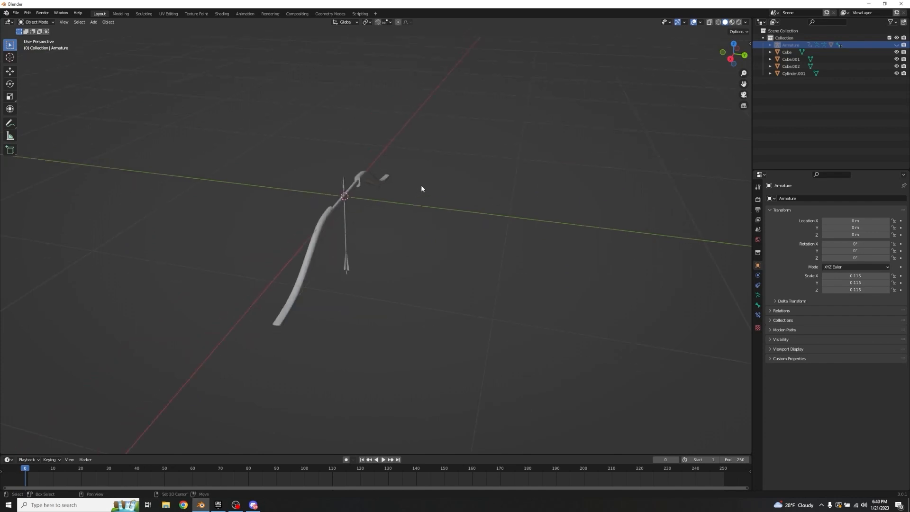
{"action": "key", "text": "shift+a"}
{"action": "mouse_move", "coordinate": [421, 186]}
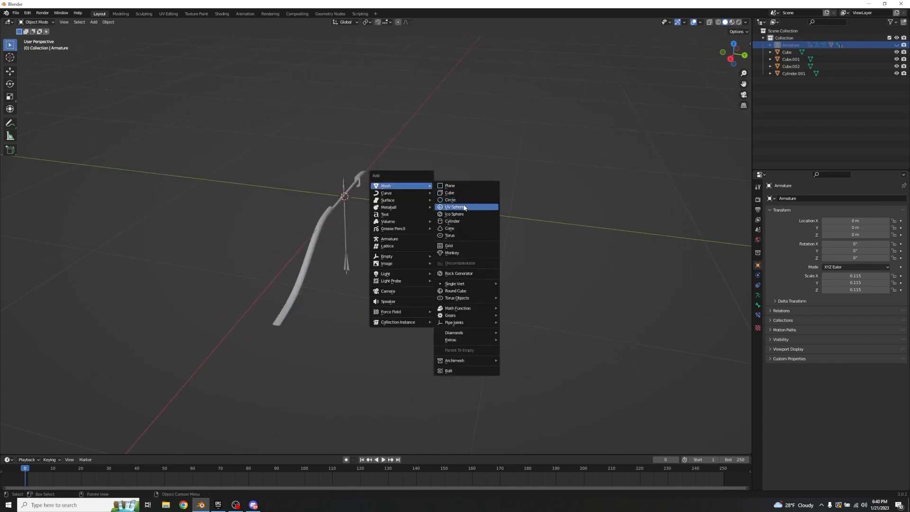
{"action": "left_click", "coordinate": [463, 221]}
{"action": "scroll", "coordinate": [493, 216], "scroll_direction": "down", "scroll_amount": 5}
{"action": "key", "text": "s"}
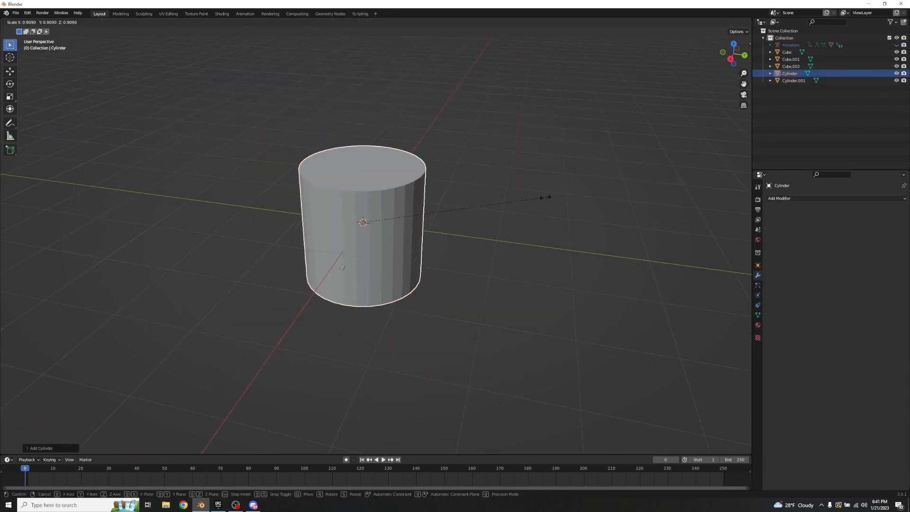
{"action": "left_click", "coordinate": [379, 230]}
Step: Move the small cylinder about 1.3 m along Y, away from the bow
{"action": "key", "text": "g"}
{"action": "key", "text": "x"}
{"action": "key", "text": "y"}
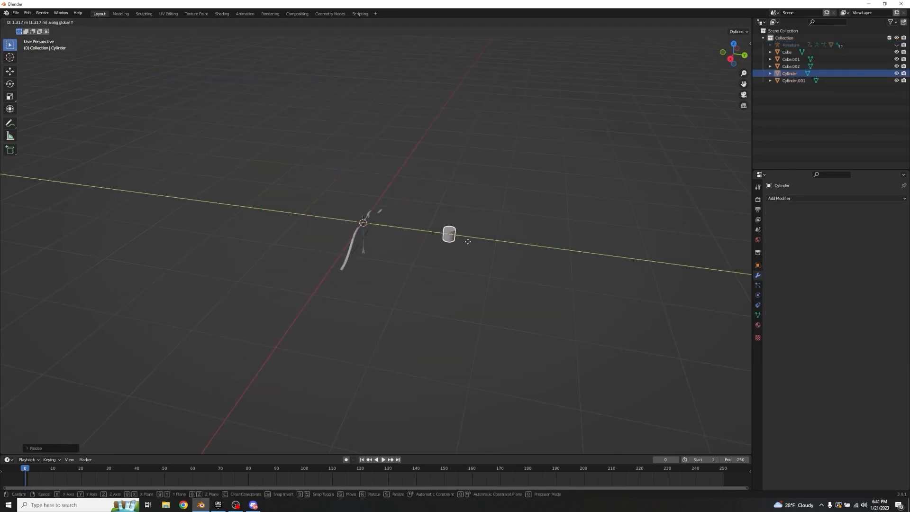
{"action": "left_click", "coordinate": [468, 241]}
Step: Join both fletching pieces, the arrowhead and the shaft into one arrow object, with the shaft as the active object
{"action": "scroll", "coordinate": [399, 239], "scroll_direction": "up", "scroll_amount": 2}
{"action": "left_click", "coordinate": [357, 235]}
{"action": "scroll", "coordinate": [374, 227], "scroll_direction": "up", "scroll_amount": 5}
{"action": "middle_click_drag", "start_coordinate": [436, 224], "coordinate": [375, 194]}
{"action": "scroll", "coordinate": [391, 302], "scroll_direction": "up", "scroll_amount": 5}
{"action": "middle_click_drag", "start_coordinate": [406, 406], "coordinate": [478, 353]}
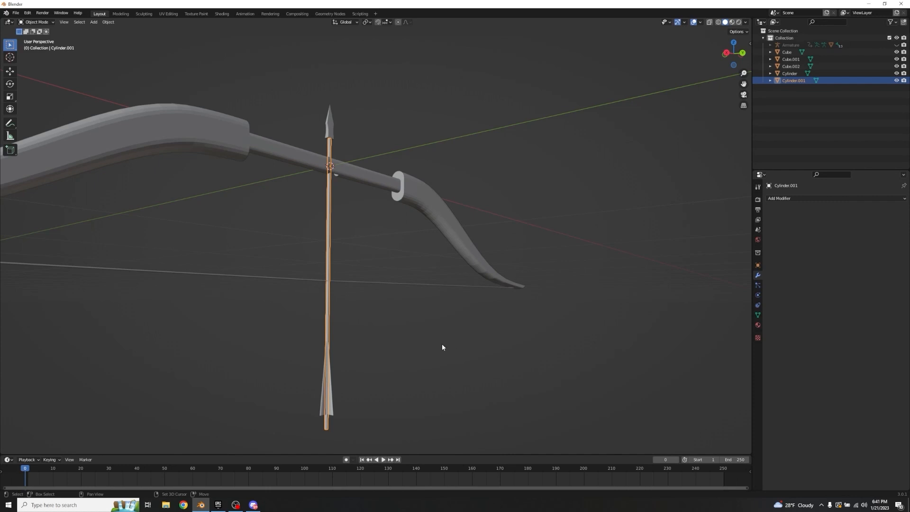
{"action": "left_click", "coordinate": [332, 402]}
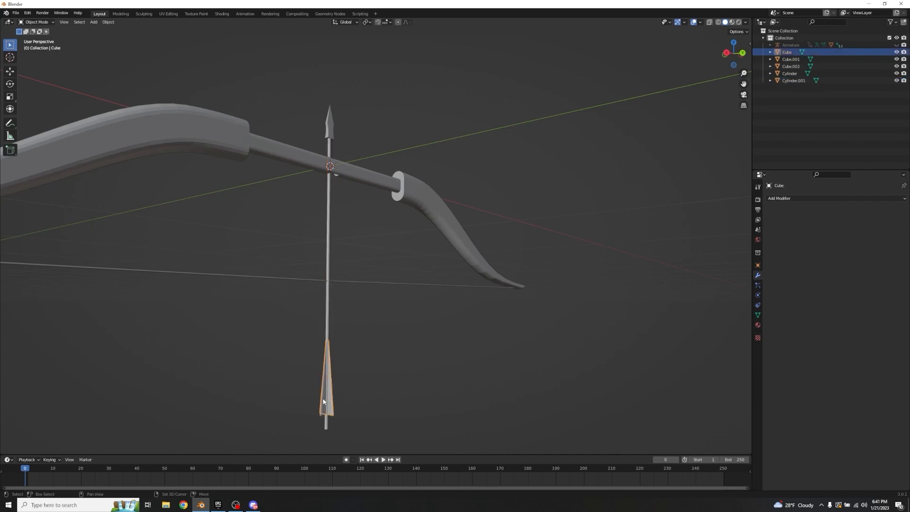
{"action": "left_click", "coordinate": [323, 402], "text": "shift"}
{"action": "left_click", "coordinate": [327, 317], "text": "shift"}
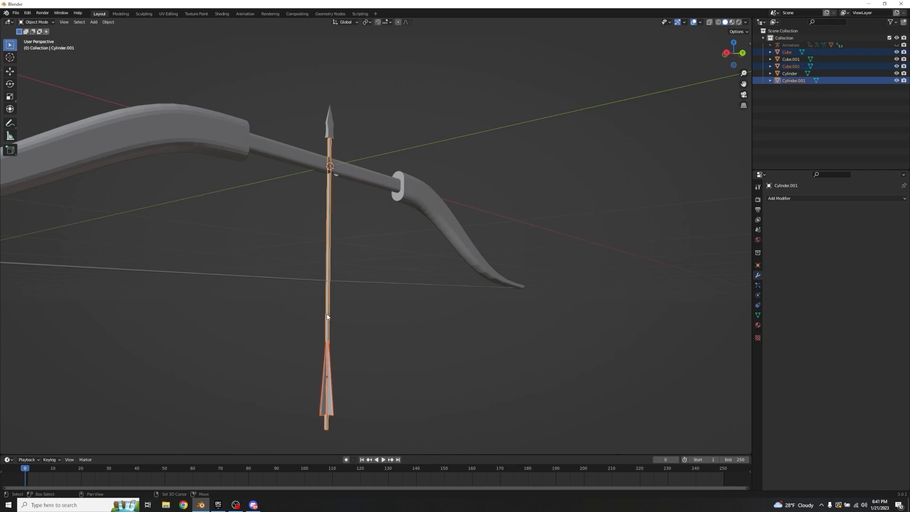
{"action": "left_click", "coordinate": [330, 135], "text": "shift"}
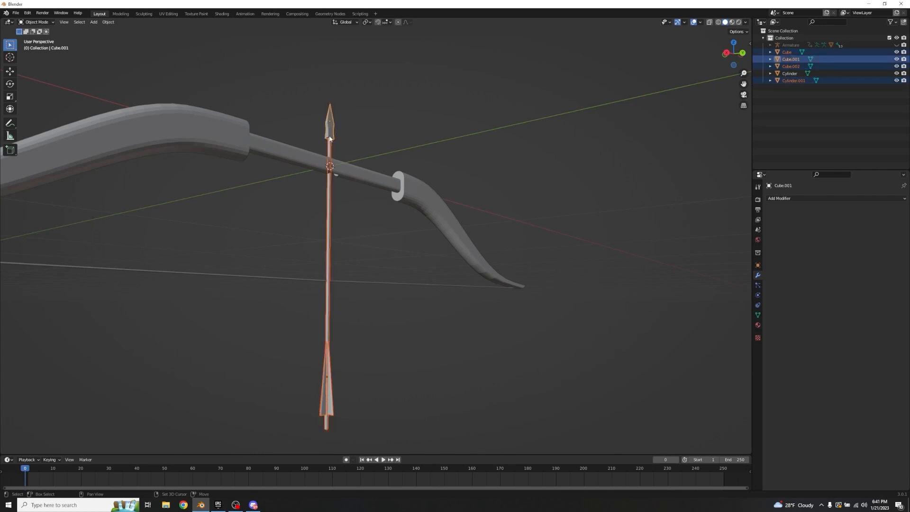
{"action": "left_click", "coordinate": [327, 212], "text": "shift"}
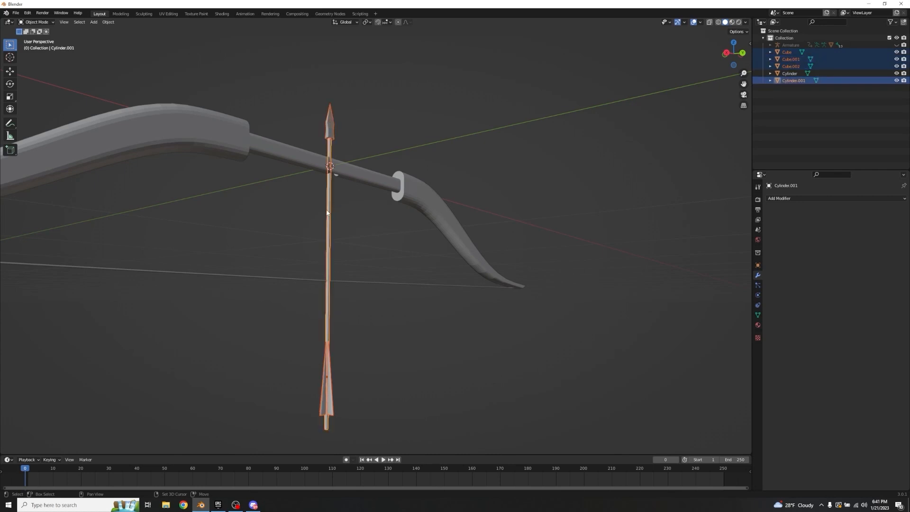
{"action": "left_click", "coordinate": [360, 374]}
{"action": "left_click", "coordinate": [323, 392]}
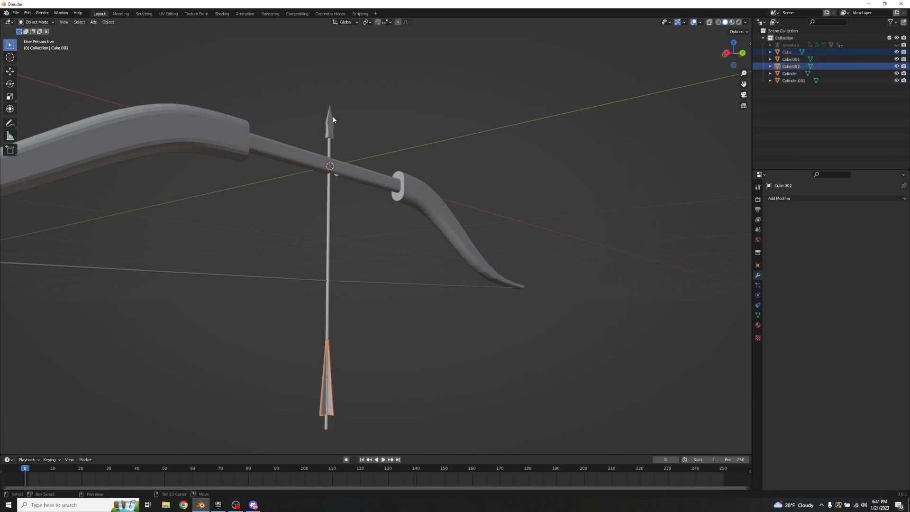
{"action": "left_click", "coordinate": [331, 123], "text": "shift"}
{"action": "left_click", "coordinate": [328, 234], "text": "shift"}
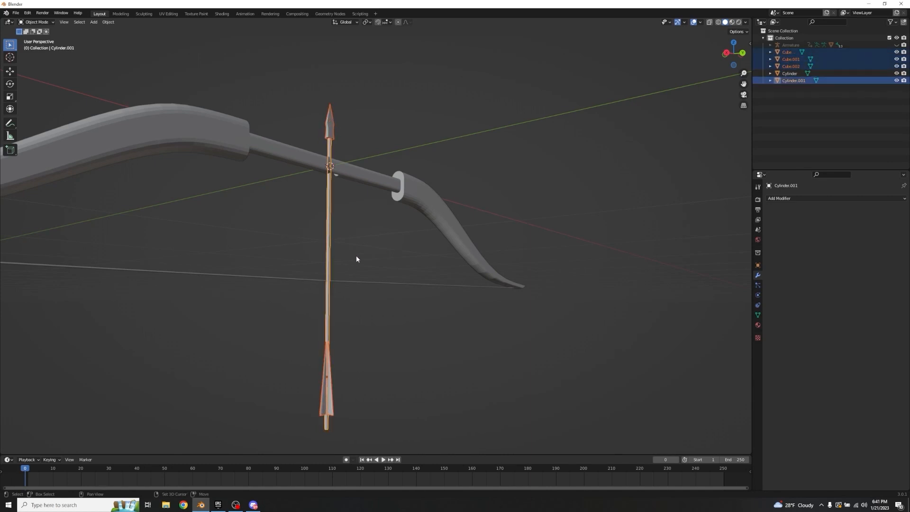
{"action": "key", "text": "ctrl+j"}
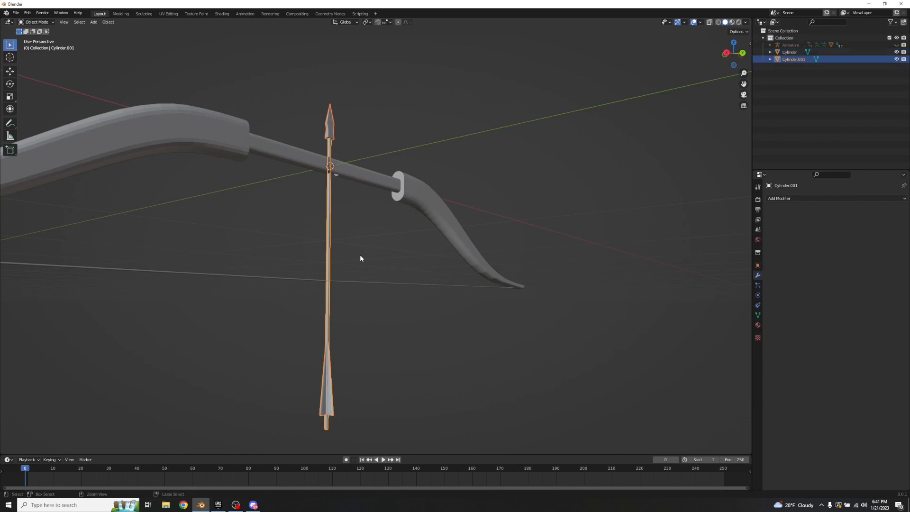
Step: Duplicate the joined arrow and place the copy about 1.1 m along Y, beside the cylinder
{"action": "scroll", "coordinate": [360, 254], "scroll_direction": "down", "scroll_amount": 5}
{"action": "middle_click_drag", "start_coordinate": [360, 254], "coordinate": [446, 328]}
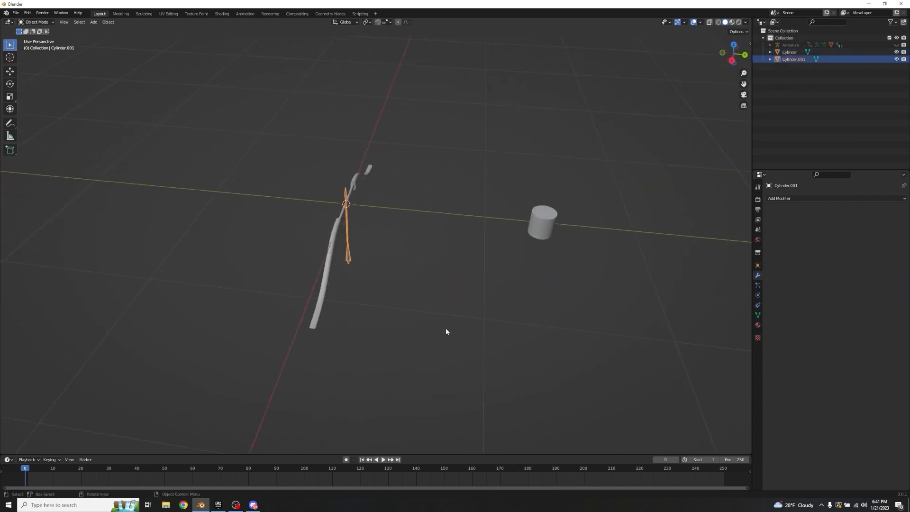
{"action": "key", "text": "shift+d"}
{"action": "key", "text": "y"}
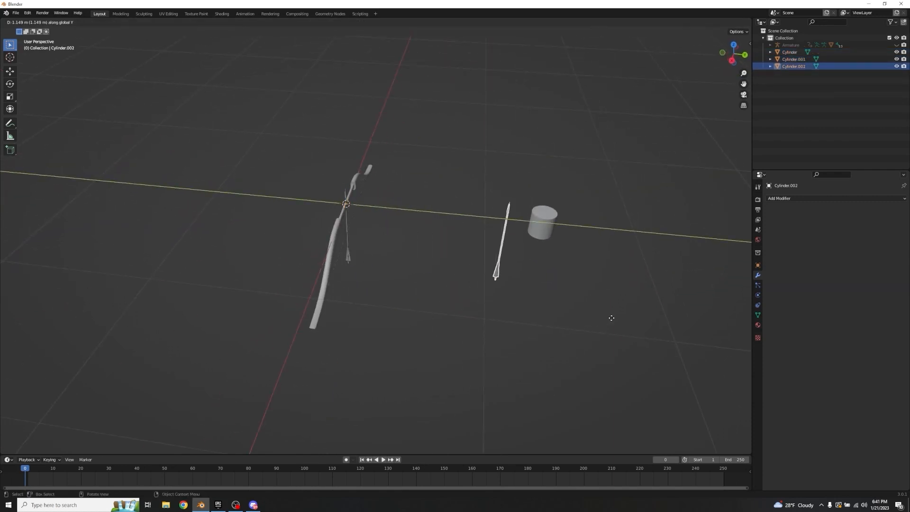
{"action": "left_click", "coordinate": [607, 310]}
Step: Lower the cylinder along Z until it sits beside the duplicated arrow's shaft
{"action": "middle_click_drag", "start_coordinate": [607, 310], "coordinate": [518, 271]}
{"action": "left_click", "coordinate": [451, 256]}
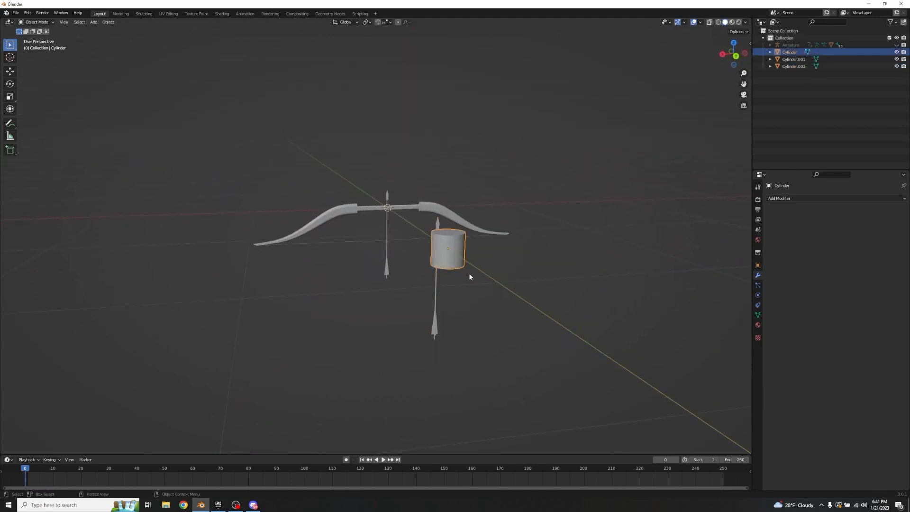
{"action": "key", "text": "g"}
{"action": "key", "text": "z"}
{"action": "left_click", "coordinate": [469, 308]}
Step: Stretch the cylinder along Z to nearly the arrow's length and shift it along Z to line up beside the arrow
{"action": "middle_click_drag", "start_coordinate": [469, 309], "coordinate": [547, 292]}
{"action": "key", "text": "s"}
{"action": "key", "text": "z"}
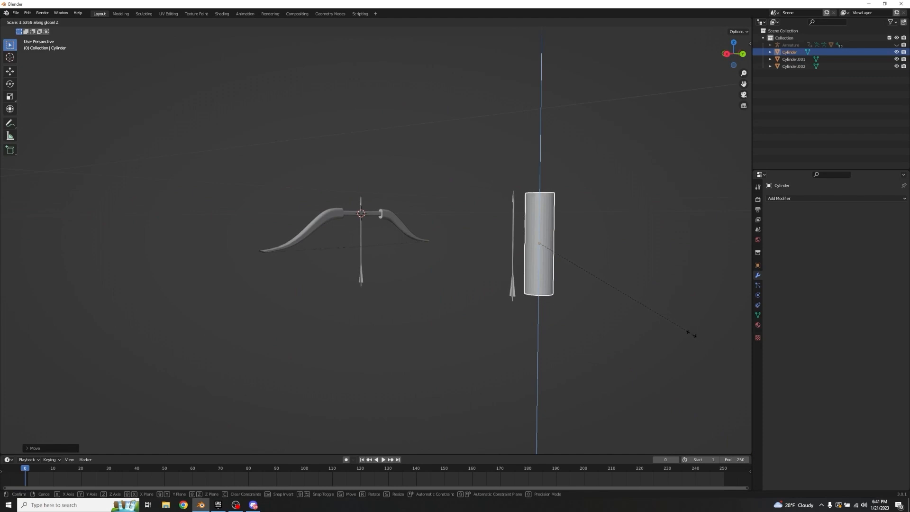
{"action": "left_click", "coordinate": [686, 330]}
{"action": "key", "text": "g"}
{"action": "key", "text": "z"}
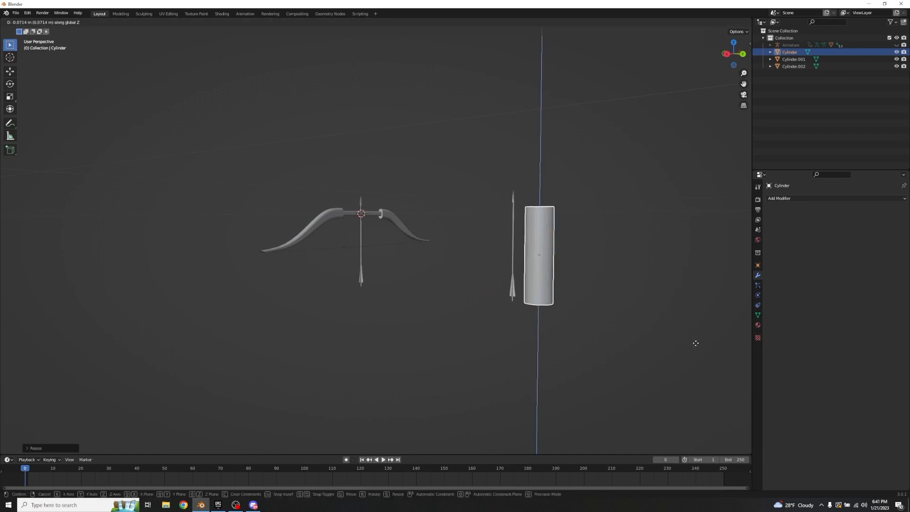
{"action": "left_click", "coordinate": [652, 333]}
Step: Move the duplicated arrow along Y into the cylinder
{"action": "left_click", "coordinate": [508, 289]}
{"action": "key", "text": "g"}
{"action": "key", "text": "x"}
{"action": "key", "text": "y"}
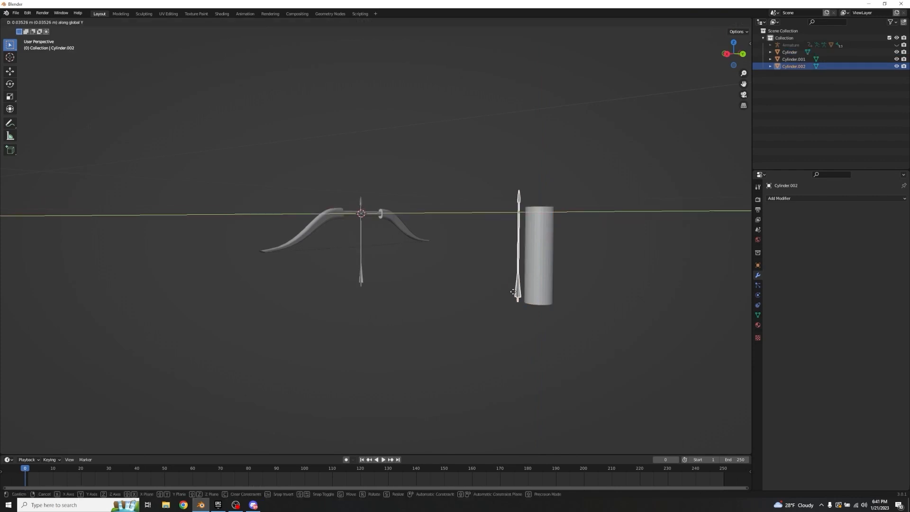
{"action": "left_click", "coordinate": [547, 297]}
Step: Shift the duplicated arrow along Z, leaving its arrowhead sticking out above the cylinder
{"action": "middle_click_drag", "start_coordinate": [546, 293], "coordinate": [504, 317]}
{"action": "middle_click_drag", "start_coordinate": [385, 316], "coordinate": [555, 262], "text": "shift"}
{"action": "scroll", "coordinate": [479, 311], "scroll_direction": "up", "scroll_amount": 3}
{"action": "key", "text": "g"}
{"action": "key", "text": "z"}
{"action": "left_click", "coordinate": [548, 278]}
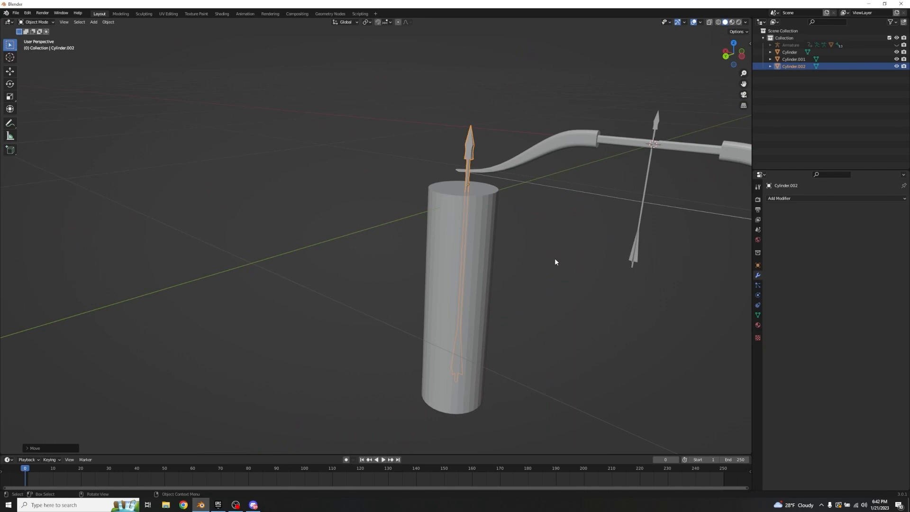
Step: Rotate the duplicated arrow 180° about Y and lower it along Z so only its fletched end protrudes from the cylinder
{"action": "type", "text": "ry180"}
{"action": "key", "text": "Return"}
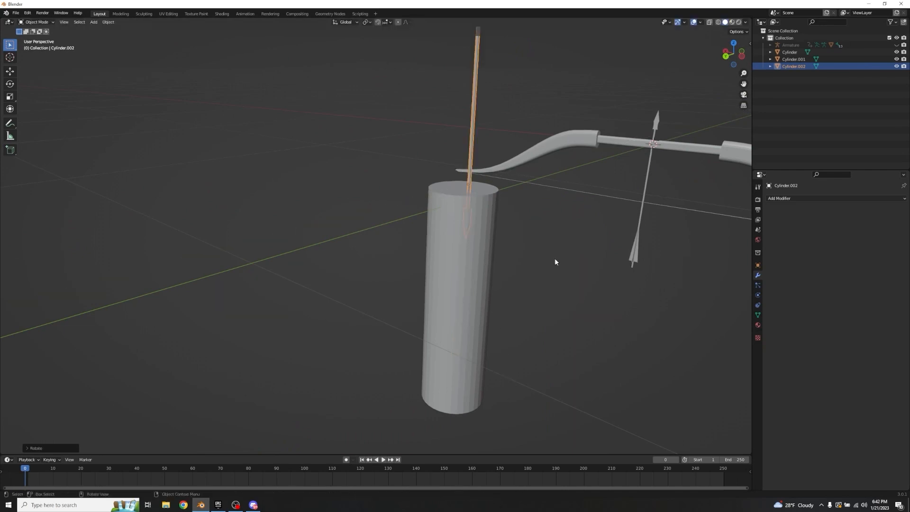
{"action": "key", "text": "g"}
{"action": "key", "text": "z"}
{"action": "left_click", "coordinate": [552, 330]}
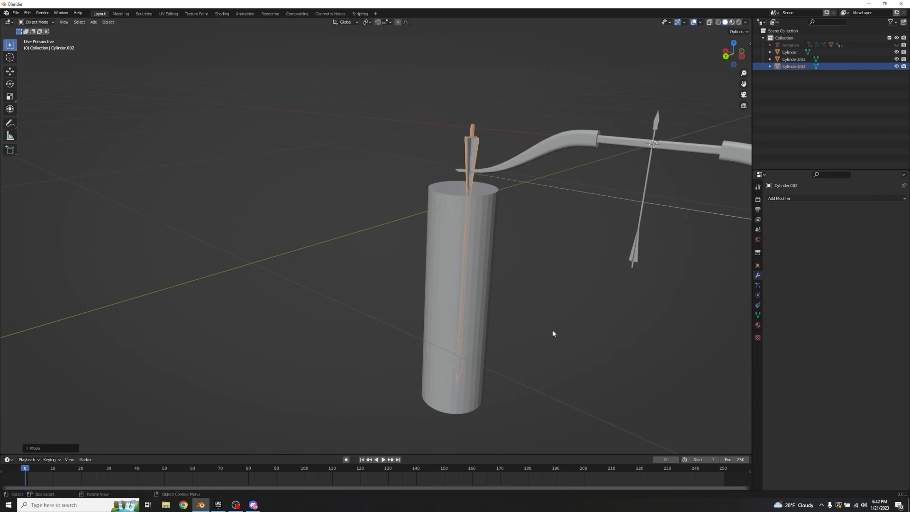
{"action": "left_click", "coordinate": [553, 328]}
Step: Widen the cylinder by a factor of about 1.15 in X and Y, keeping its Z scale locked
{"action": "middle_click_drag", "start_coordinate": [559, 284], "coordinate": [542, 280]}
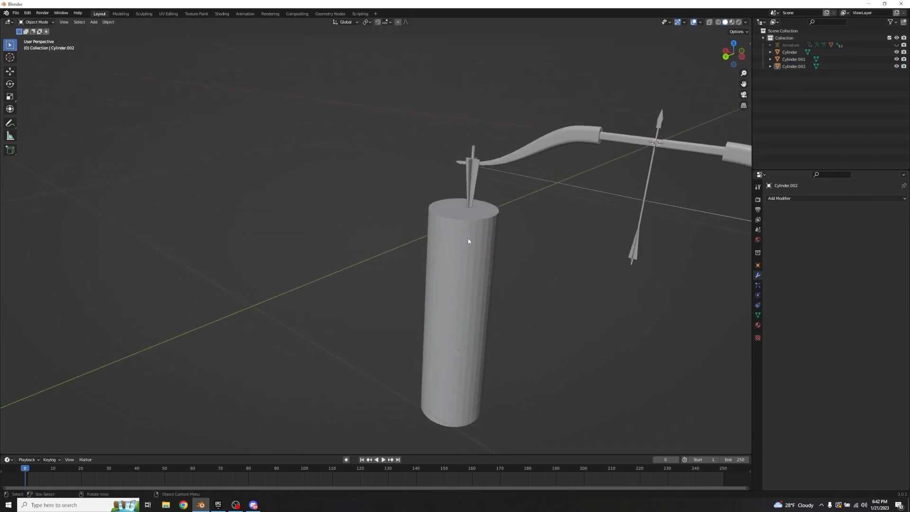
{"action": "left_click", "coordinate": [469, 241]}
{"action": "left_click", "coordinate": [468, 176]}
{"action": "middle_click_drag", "start_coordinate": [469, 175], "coordinate": [434, 234]}
{"action": "left_click", "coordinate": [517, 204]}
{"action": "scroll", "coordinate": [443, 260], "scroll_direction": "down", "scroll_amount": 4}
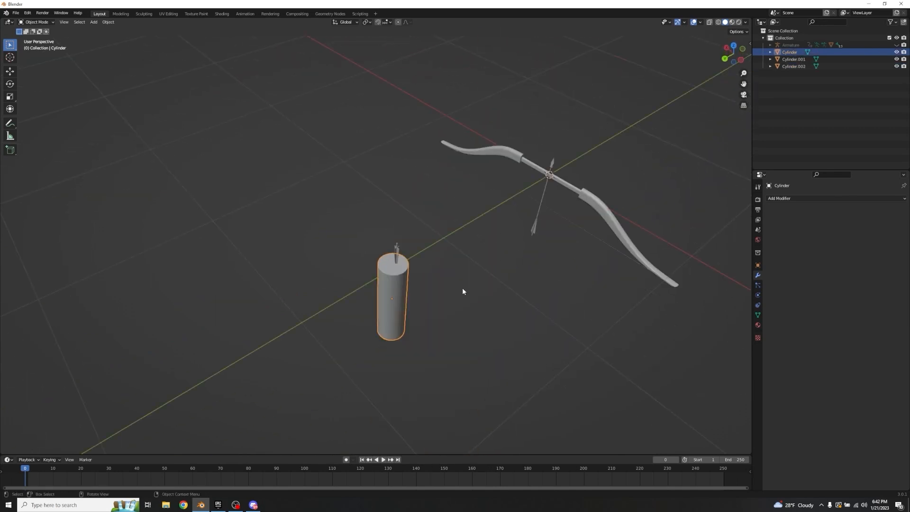
{"action": "scroll", "coordinate": [461, 285], "scroll_direction": "up", "scroll_amount": 3}
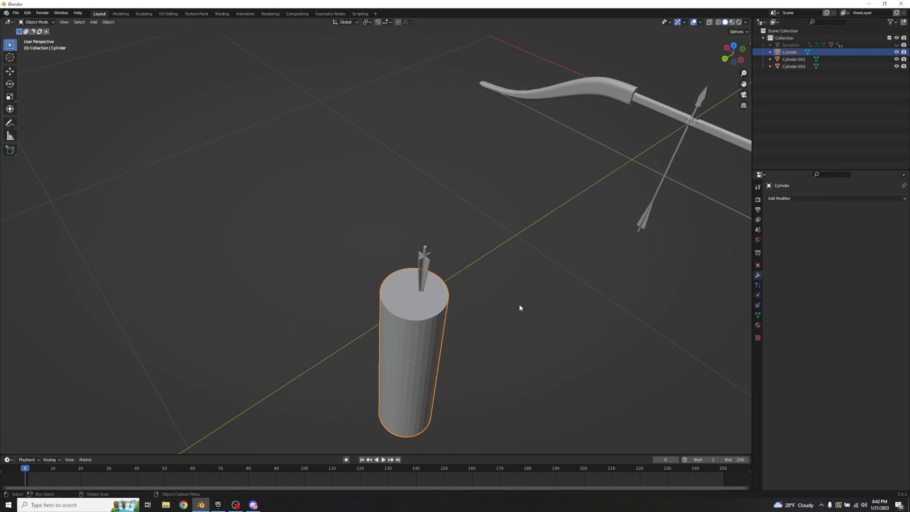
{"action": "key", "text": "s"}
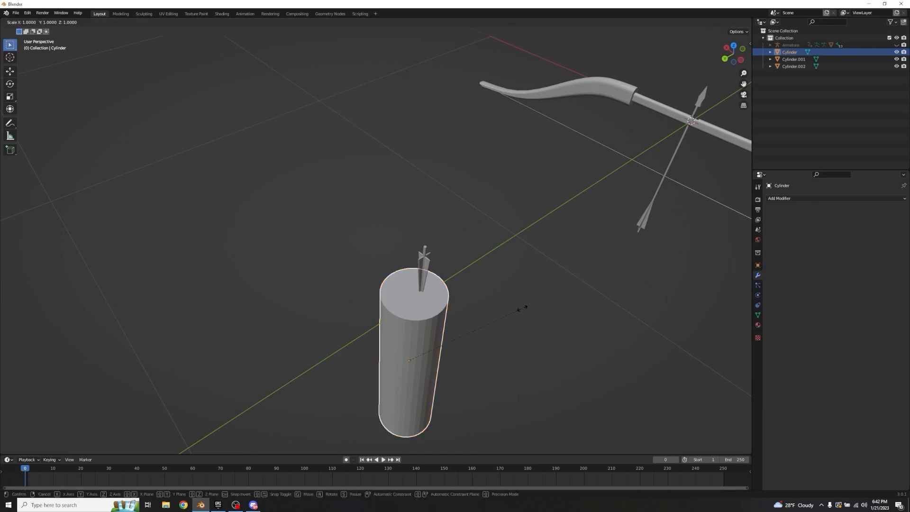
{"action": "key", "text": "shift+z"}
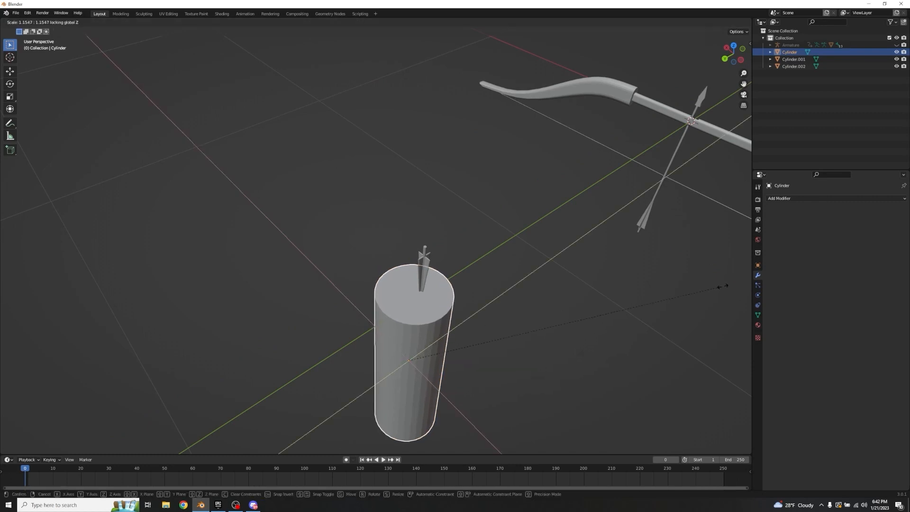
{"action": "left_click", "coordinate": [723, 286]}
Step: Add a horizontal loop cut to the cylinder in Edit Mode and slide it close to the upper rim
{"action": "middle_click_drag", "start_coordinate": [505, 271], "coordinate": [531, 273]}
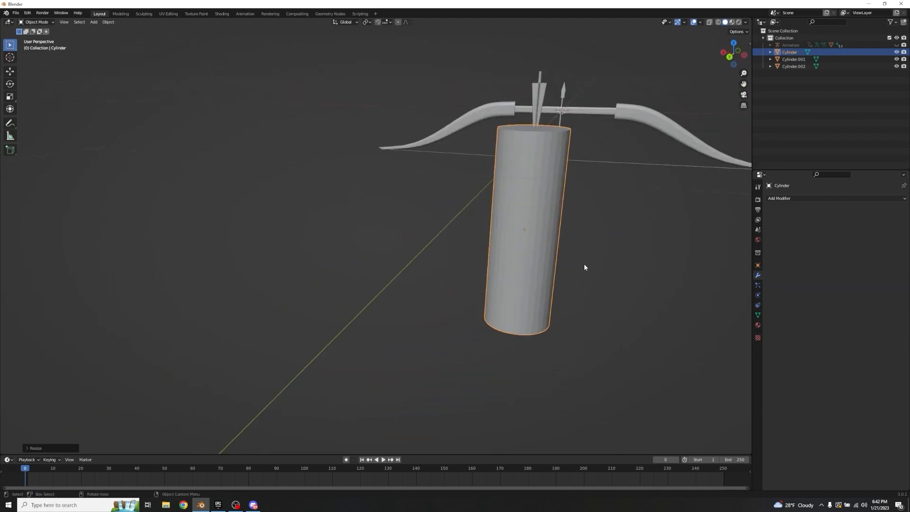
{"action": "mouse_move", "coordinate": [591, 259]}
{"action": "middle_mouse_down"}
{"action": "mouse_move", "coordinate": [569, 258]}
{"action": "mouse_move", "coordinate": [577, 265]}
{"action": "middle_mouse_up"}
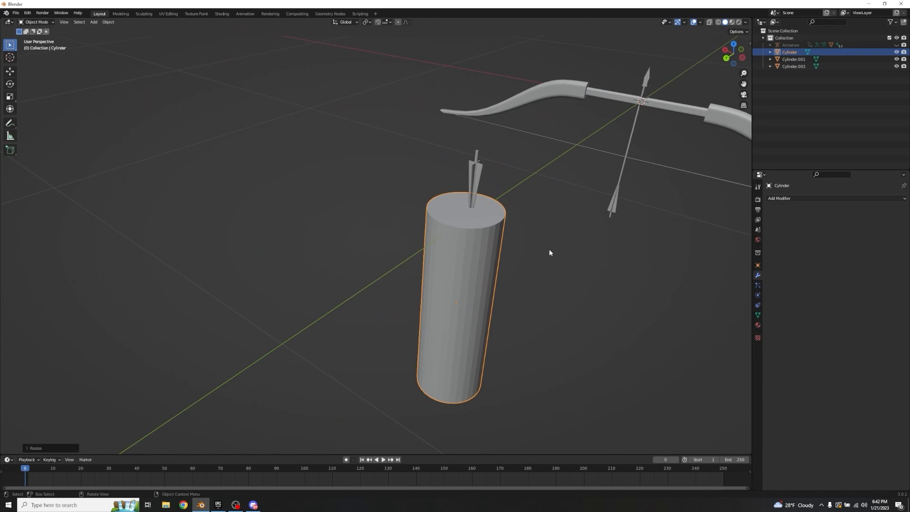
{"action": "key", "text": "Tab"}
{"action": "key", "text": "ctrl+r"}
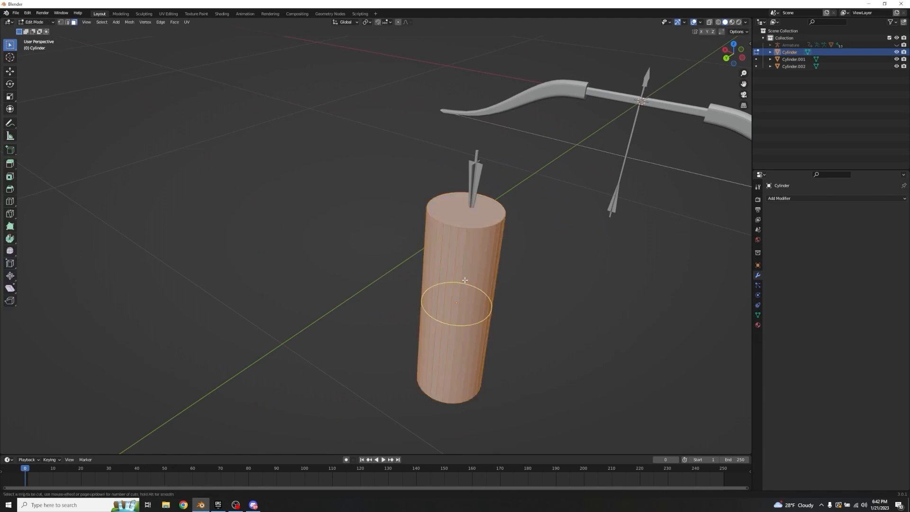
{"action": "left_click", "coordinate": [465, 280]}
{"action": "left_click", "coordinate": [490, 247]}
Step: Add a second horizontal loop cut and slide it close to the cylinder's lower end
{"action": "middle_click_drag", "start_coordinate": [490, 248], "coordinate": [542, 226]}
{"action": "key", "text": "ctrl+r"}
{"action": "left_click", "coordinate": [465, 244]}
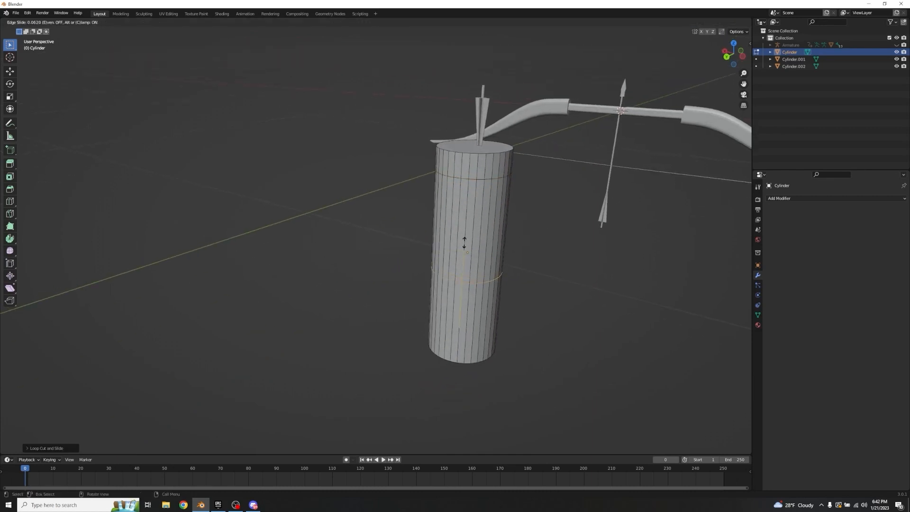
{"action": "left_click", "coordinate": [494, 308]}
Step: Add a Solidify modifier to the cylinder and set its thickness to 0.2 m
{"action": "middle_click_drag", "start_coordinate": [532, 267], "coordinate": [419, 138]}
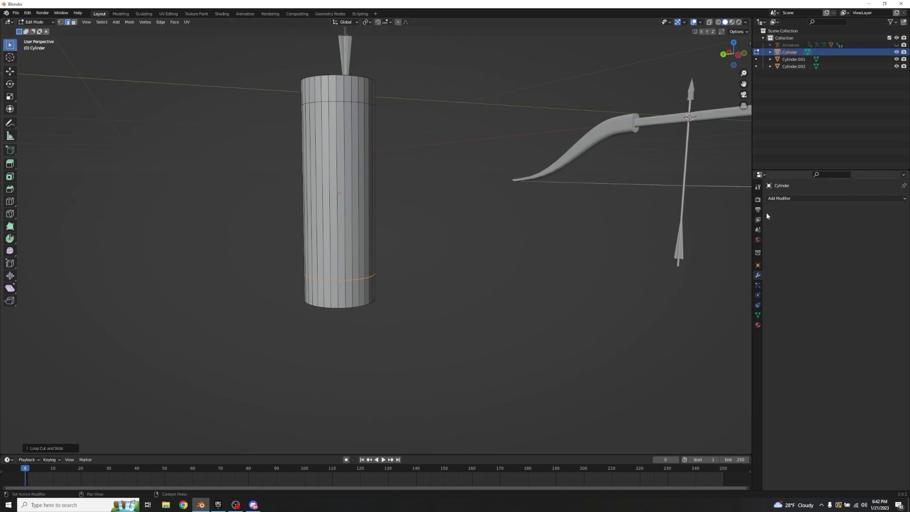
{"action": "left_click", "coordinate": [772, 199]}
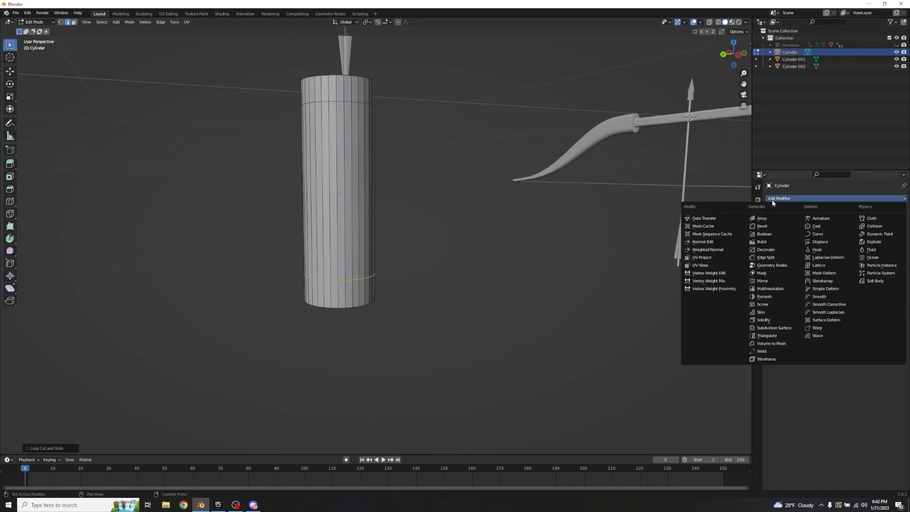
{"action": "left_click", "coordinate": [766, 320]}
{"action": "left_click", "coordinate": [855, 230]}
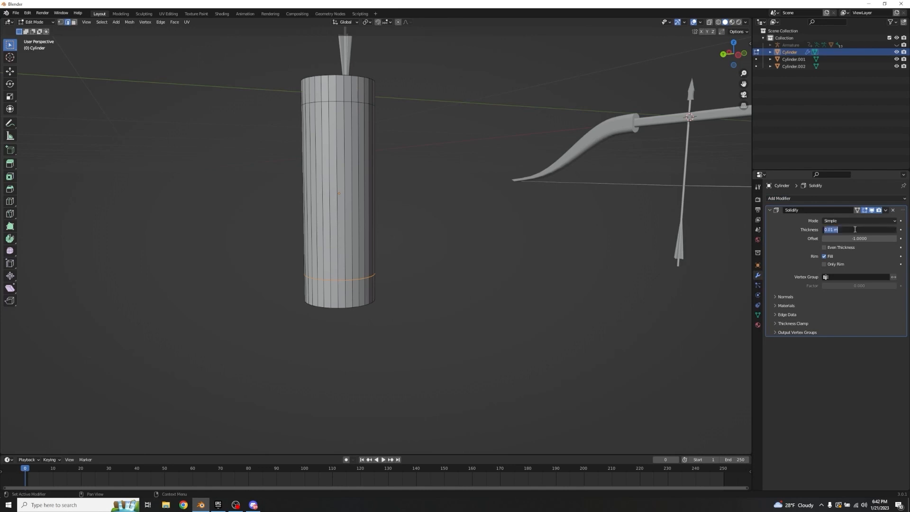
{"action": "key", "text": "BackSpace"}
{"action": "type", "text": ".2"}
{"action": "key", "text": "Return"}
Step: Delete the cylinder's top cap face to open the quiver
{"action": "middle_click_drag", "start_coordinate": [524, 248], "coordinate": [405, 249]}
{"action": "key", "text": "3"}
{"action": "left_click", "coordinate": [341, 264]}
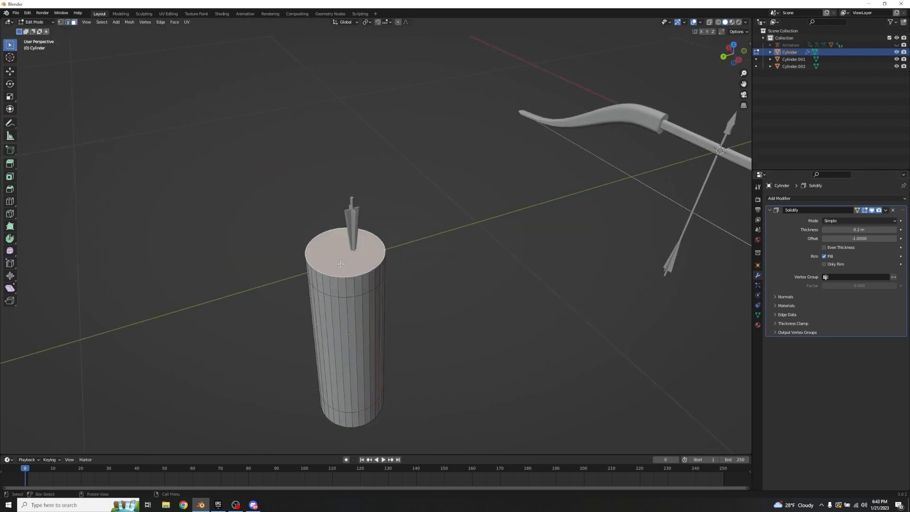
{"action": "key", "text": "x"}
{"action": "left_click", "coordinate": [495, 246]}
{"action": "middle_click_drag", "start_coordinate": [467, 243], "coordinate": [414, 234]}
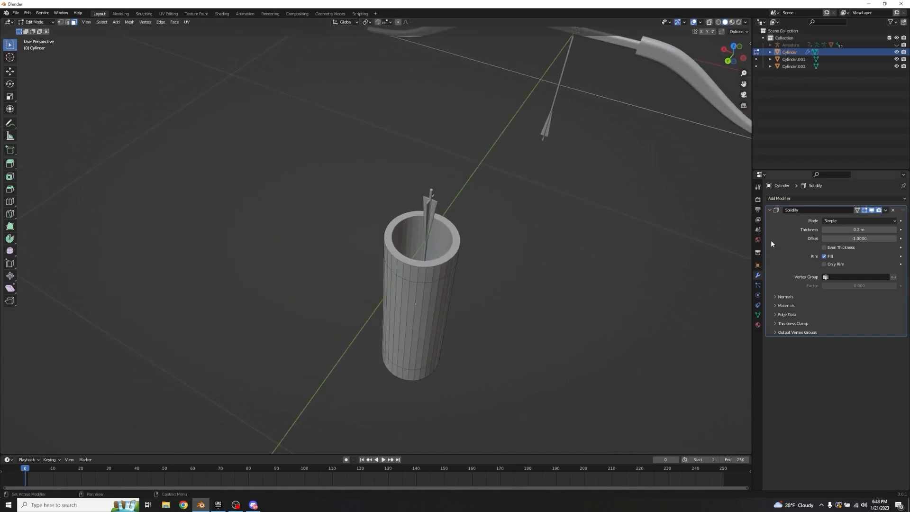
Step: Apply the Solidify modifier to the cylinder in Object Mode
{"action": "key", "text": "Tab"}
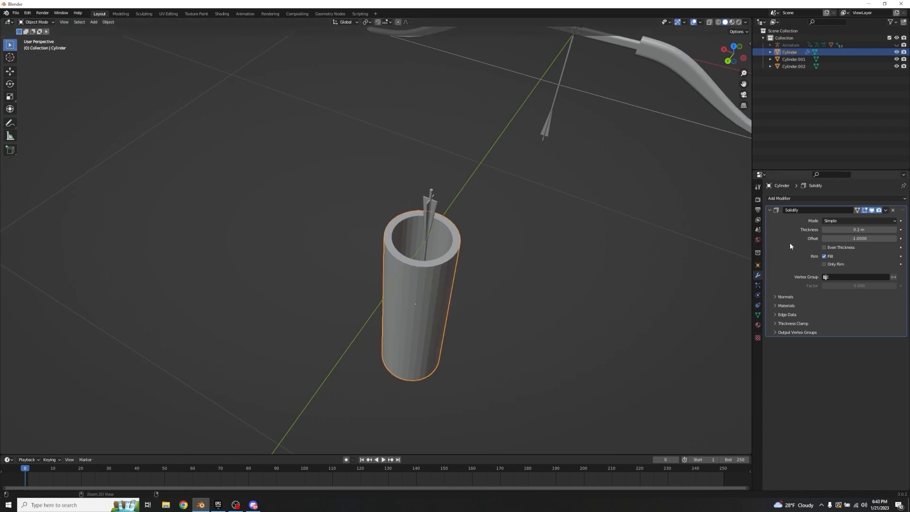
{"action": "key", "text": "ctrl+a"}
{"action": "left_click", "coordinate": [621, 268]}
{"action": "left_click", "coordinate": [422, 297]}
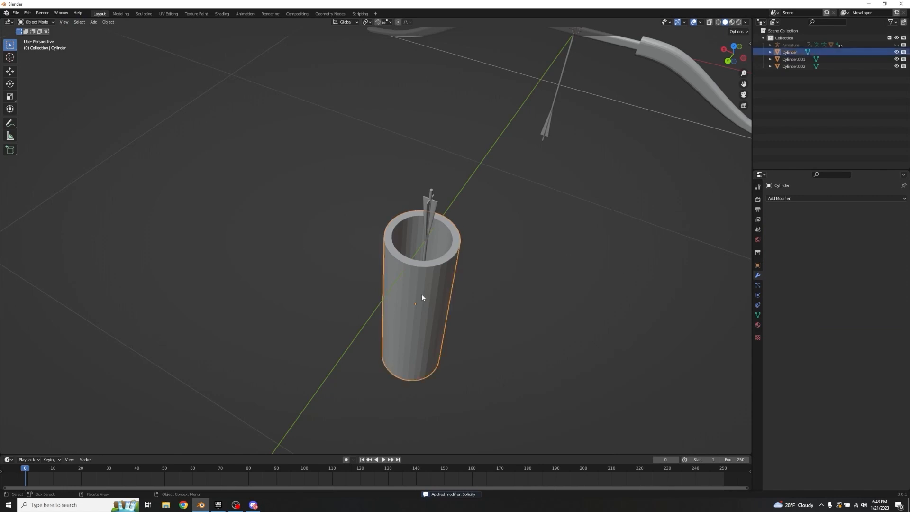
Step: Extrude the outer face loops at the cylinder's upper and lower ends and scale them outward by about 1.11, locking Z
{"action": "key", "text": "Tab"}
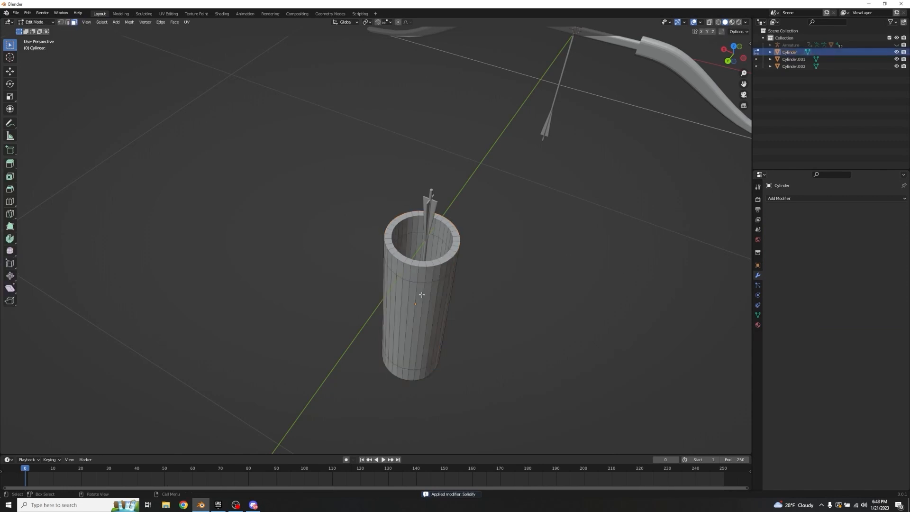
{"action": "middle_click_drag", "start_coordinate": [489, 289], "coordinate": [509, 258]}
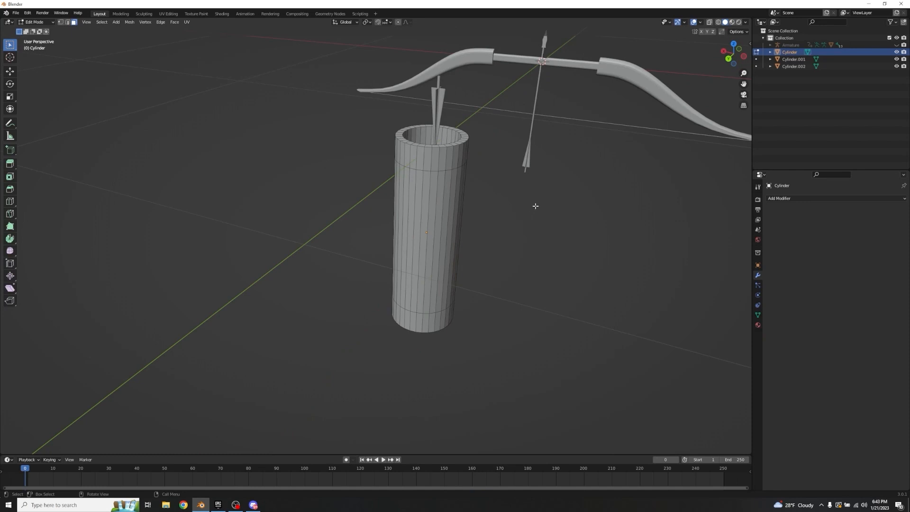
{"action": "left_click", "coordinate": [435, 161], "text": "alt"}
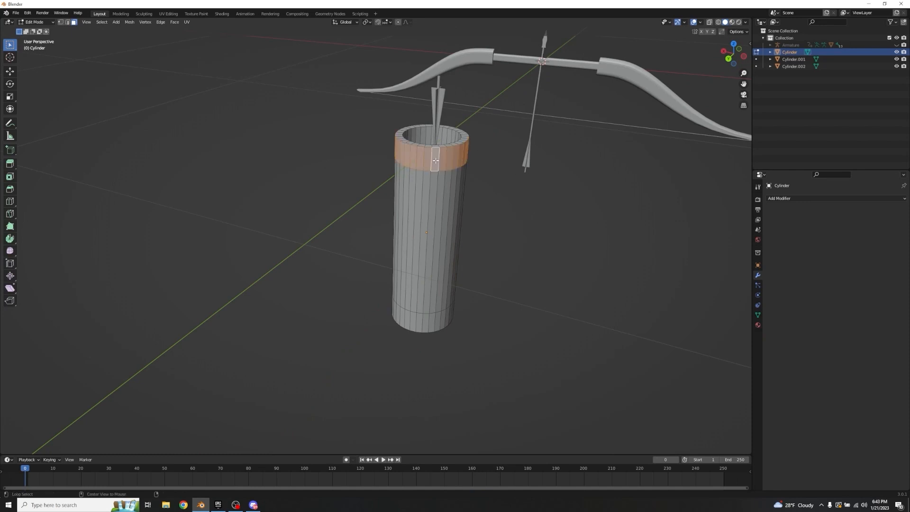
{"action": "left_click", "coordinate": [420, 324], "text": "alt+shift"}
{"action": "middle_click_drag", "start_coordinate": [420, 324], "coordinate": [459, 223]}
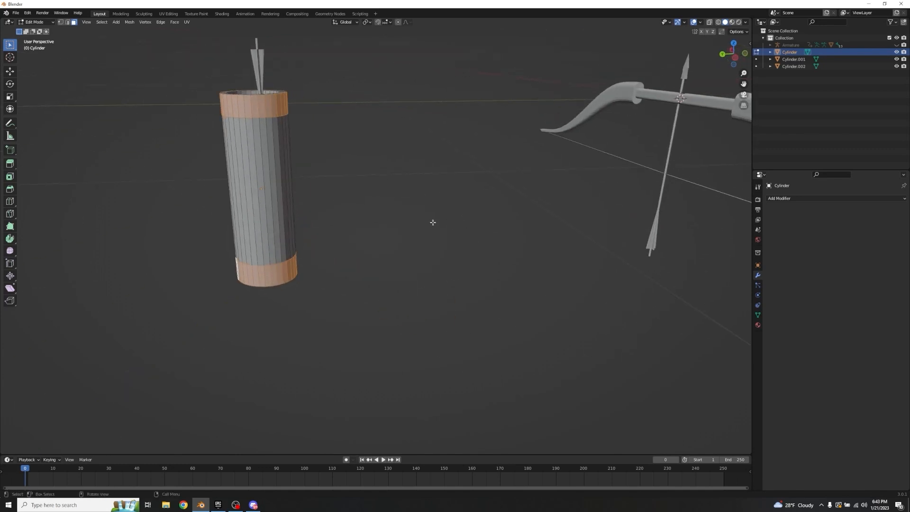
{"action": "key", "text": "e"}
{"action": "key", "text": "Escape"}
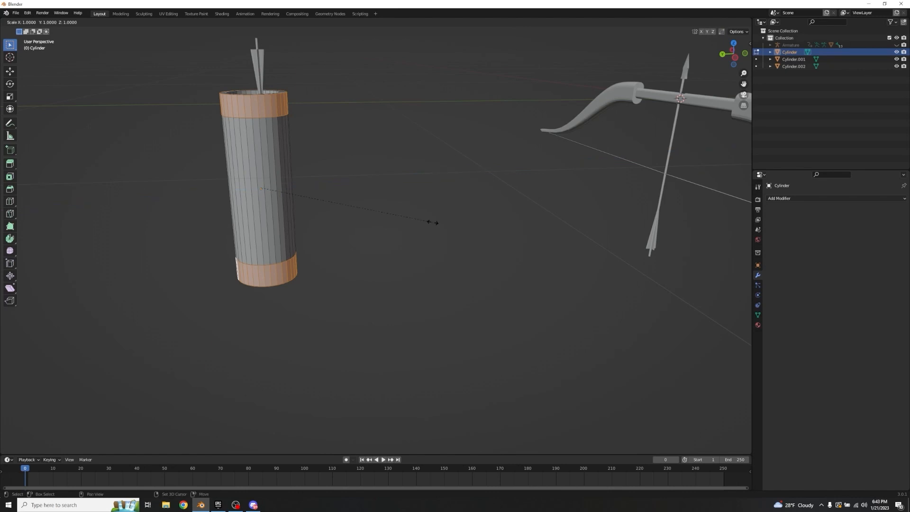
{"action": "key", "text": "s"}
{"action": "key", "text": "shift+z"}
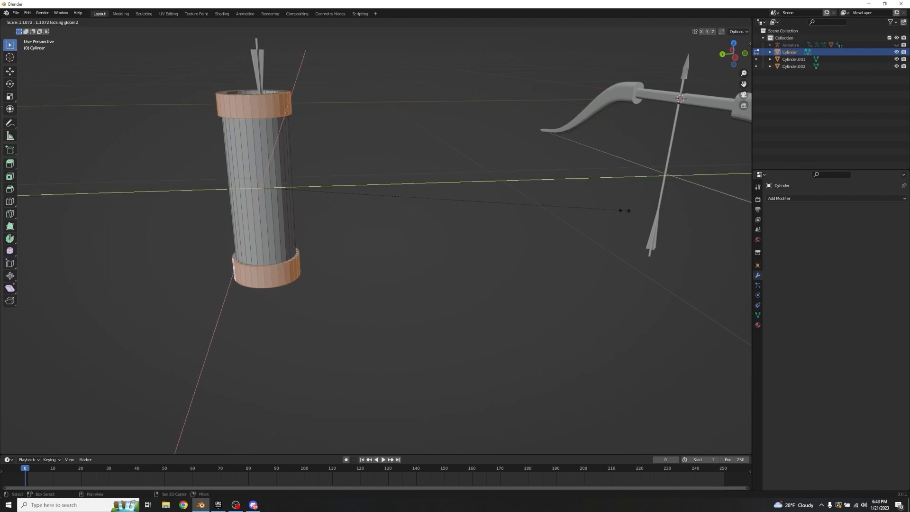
{"action": "key", "text": "Escape"}
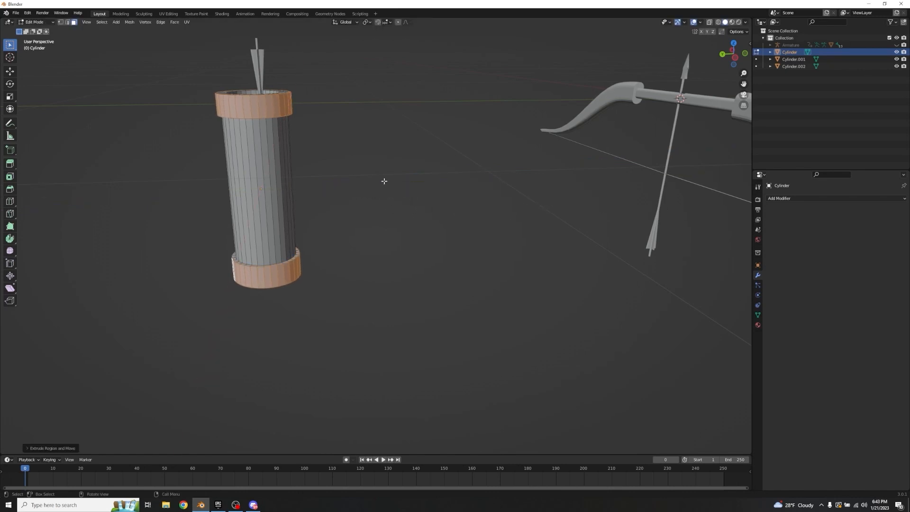
{"action": "key", "text": "Tab"}
{"action": "middle_click_drag", "start_coordinate": [384, 181], "coordinate": [407, 222]}
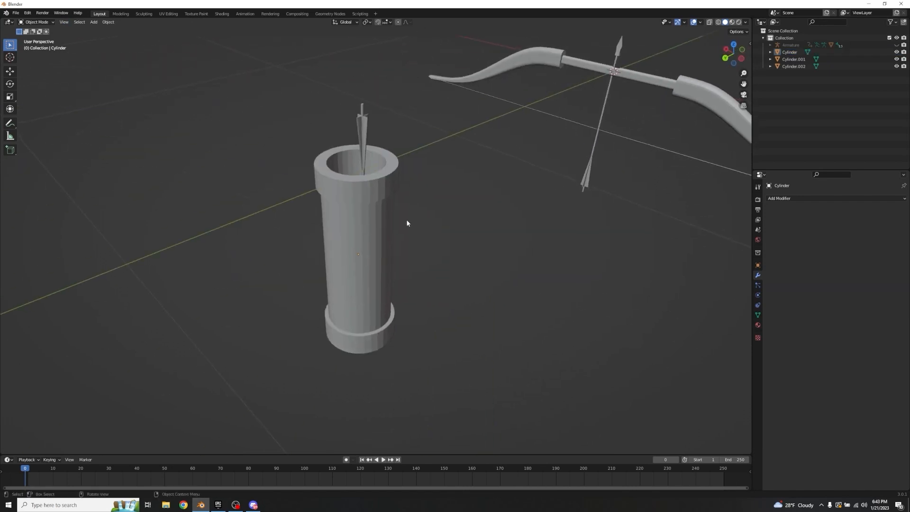
Step: Bevel the upper outer edge loop of the quiver's lower band by about 0.12 m with 11 segments
{"action": "left_click", "coordinate": [350, 290]}
{"action": "key", "text": "Tab"}
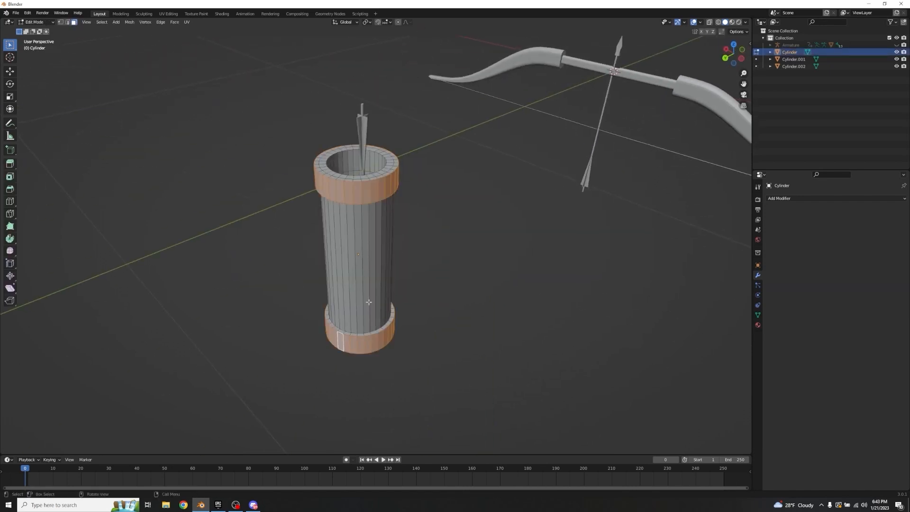
{"action": "left_click", "coordinate": [363, 335]}
{"action": "scroll", "coordinate": [435, 309], "scroll_direction": "up", "scroll_amount": 4}
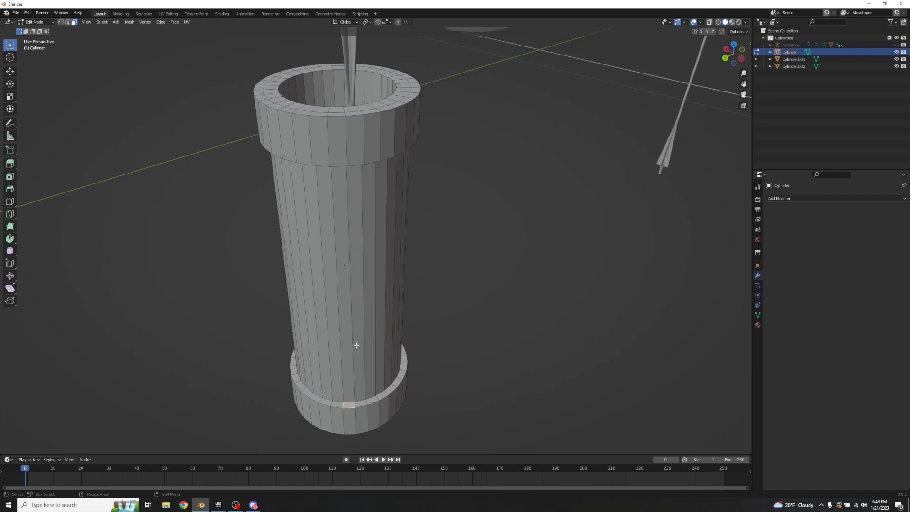
{"action": "key", "text": "2"}
{"action": "left_click", "coordinate": [349, 408], "text": "alt"}
{"action": "middle_click_drag", "start_coordinate": [488, 321], "coordinate": [490, 258]}
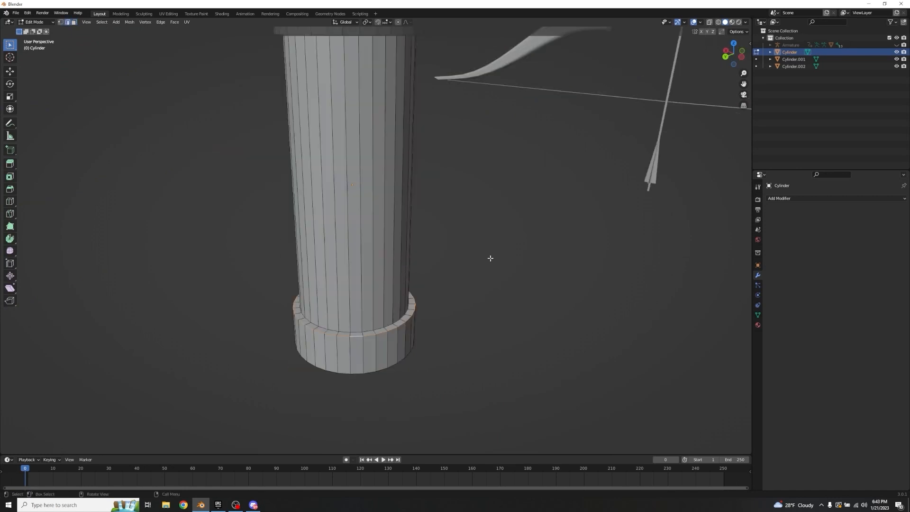
{"action": "key", "text": "ctrl+b"}
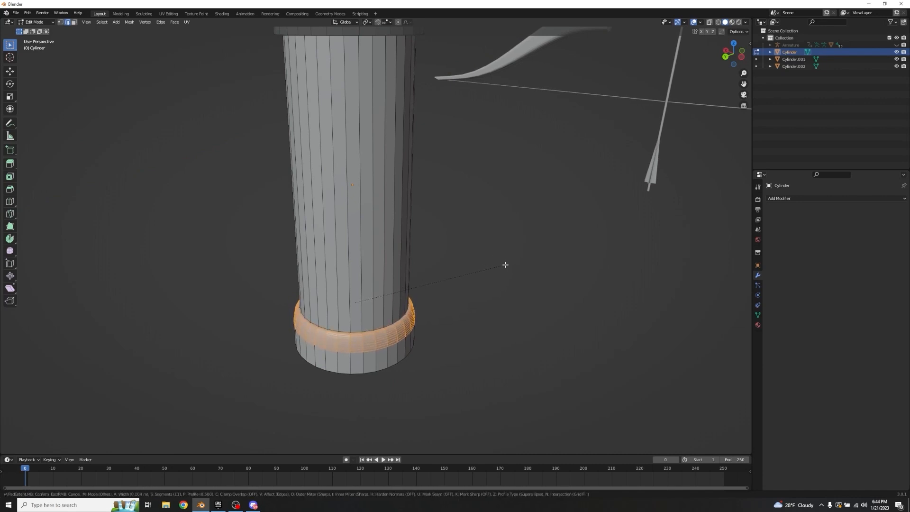
{"action": "left_click", "coordinate": [503, 262]}
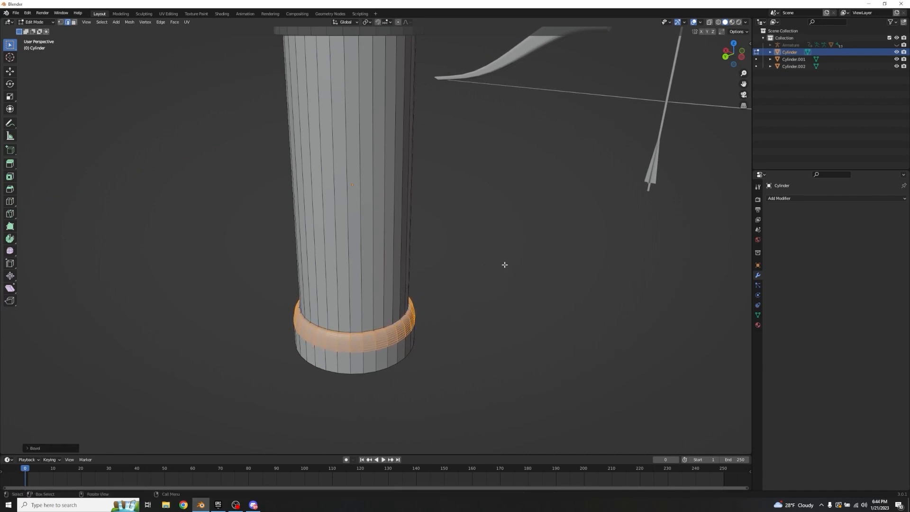
Step: Bevel the bottom outer edge loop of the quiver's lower band to round its underside
{"action": "middle_click_drag", "start_coordinate": [504, 264], "coordinate": [491, 246]}
{"action": "left_click", "coordinate": [322, 233], "text": "alt"}
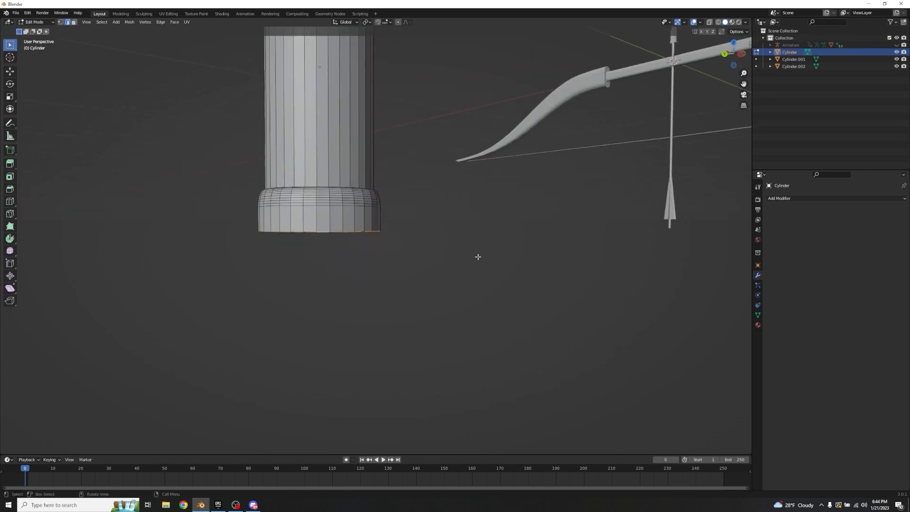
{"action": "key", "text": "ctrl+b"}
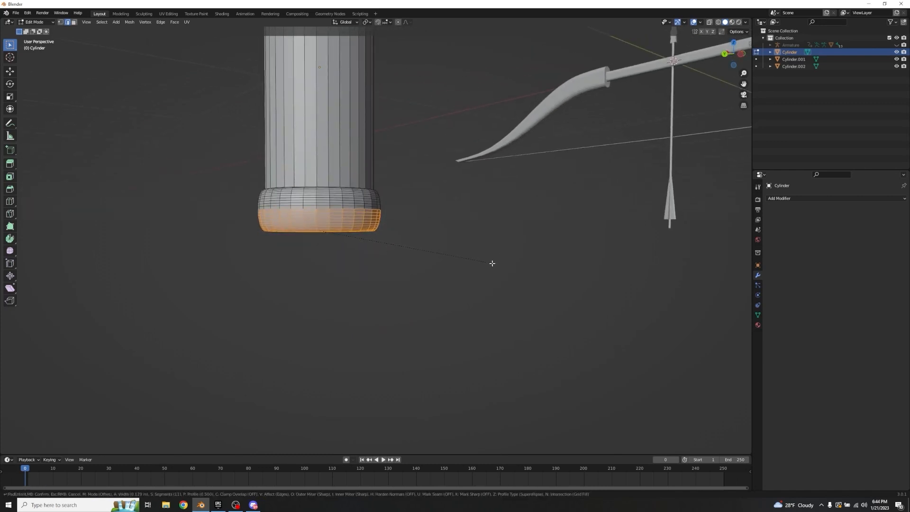
{"action": "left_click", "coordinate": [492, 263]}
Step: Examine the rounded lower band up close and clear the mesh selection
{"action": "left_click", "coordinate": [418, 249]}
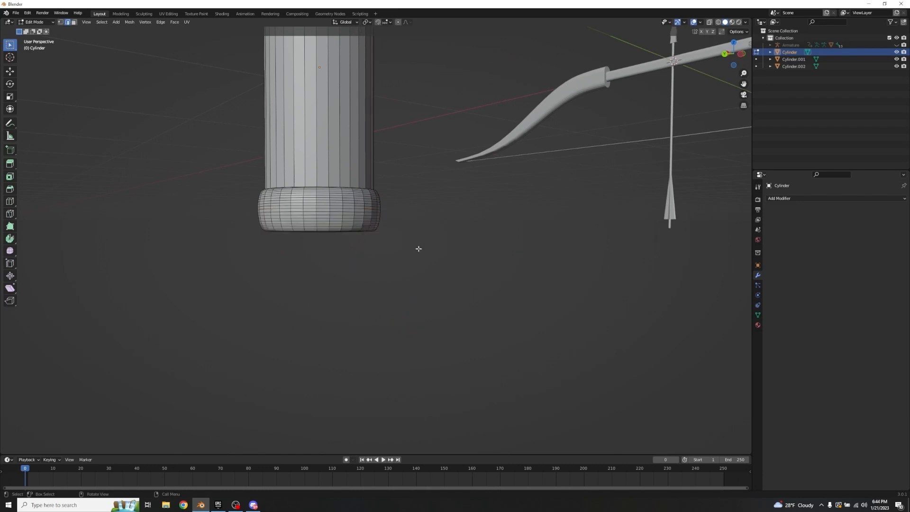
{"action": "scroll", "coordinate": [377, 242], "scroll_direction": "up", "scroll_amount": 4}
{"action": "scroll", "coordinate": [377, 242], "scroll_direction": "down", "scroll_amount": 2}
{"action": "middle_click_drag", "start_coordinate": [376, 243], "coordinate": [398, 233]}
{"action": "scroll", "coordinate": [403, 272], "scroll_direction": "up", "scroll_amount": 3}
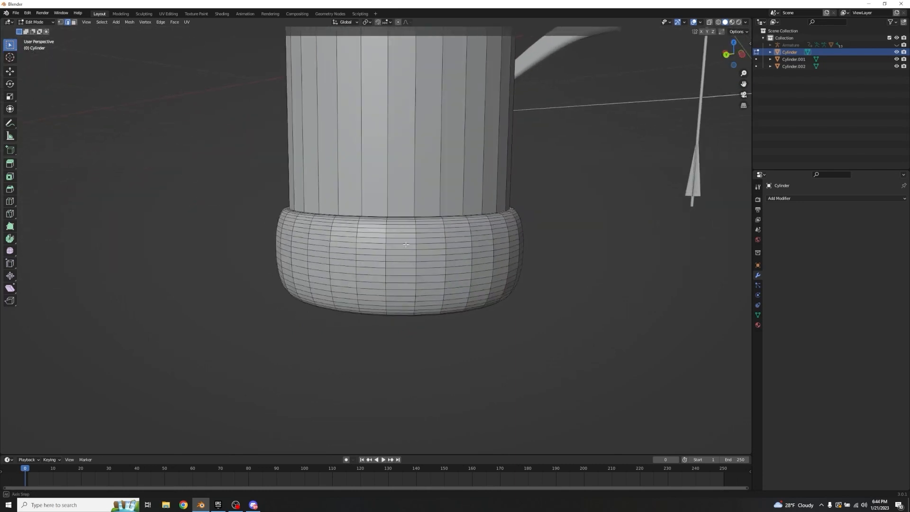
{"action": "left_click", "coordinate": [404, 273]}
{"action": "left_click", "coordinate": [528, 242]}
{"action": "scroll", "coordinate": [530, 223], "scroll_direction": "down", "scroll_amount": 4}
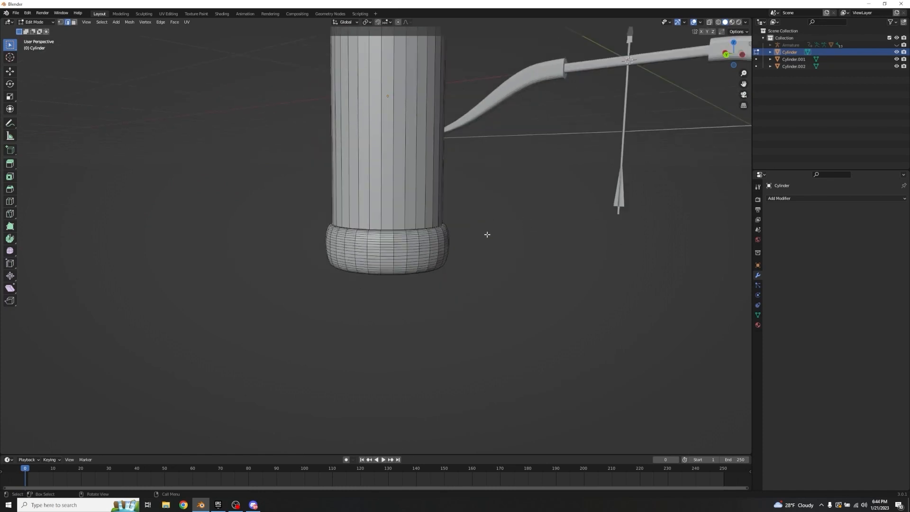
{"action": "key", "text": "a"}
{"action": "key", "text": "alt+a"}
Step: Bevel the lower outer edge loop of the quiver's upper band by about 0.12 m with 11 segments
{"action": "middle_click_drag", "start_coordinate": [484, 218], "coordinate": [413, 197]}
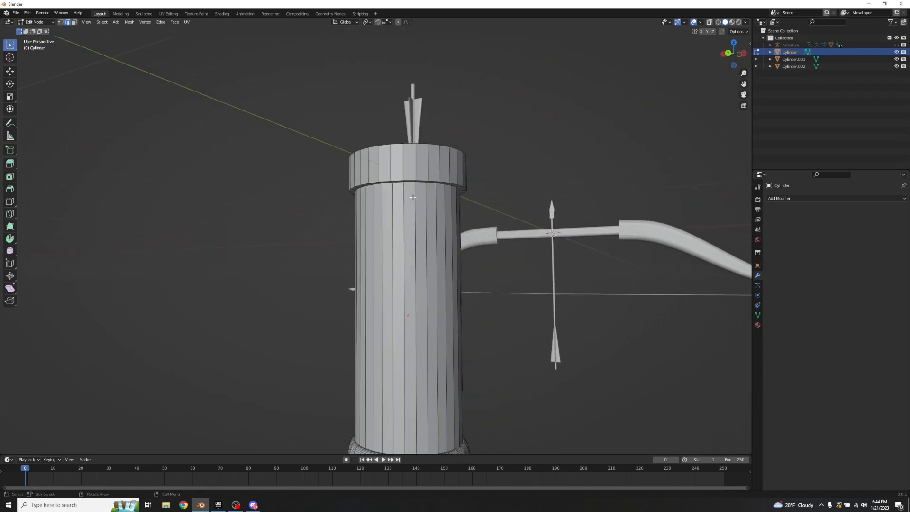
{"action": "left_click", "coordinate": [388, 182], "text": "alt"}
{"action": "key", "text": "ctrl+b"}
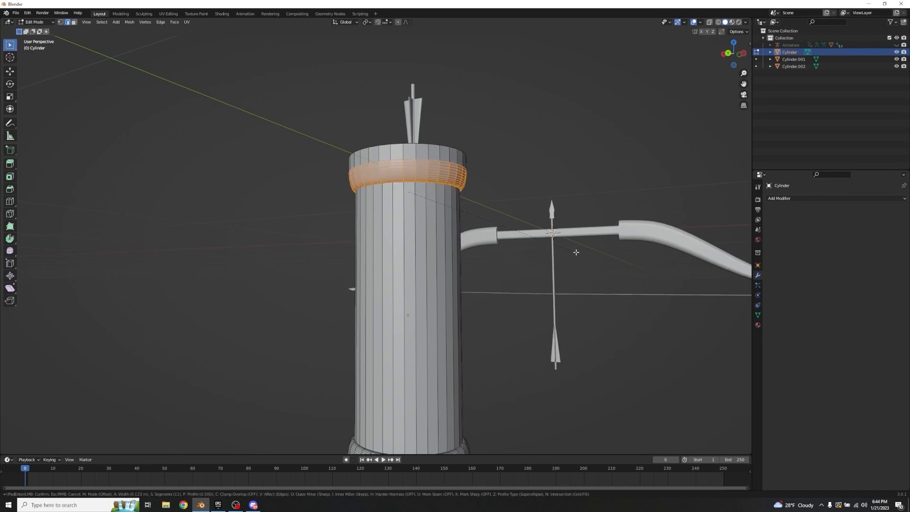
{"action": "left_click", "coordinate": [576, 252]}
Step: Bevel the top outer edge loop of the quiver's upper band to round its rim
{"action": "middle_click_drag", "start_coordinate": [575, 251], "coordinate": [469, 248]}
{"action": "left_click", "coordinate": [421, 229]}
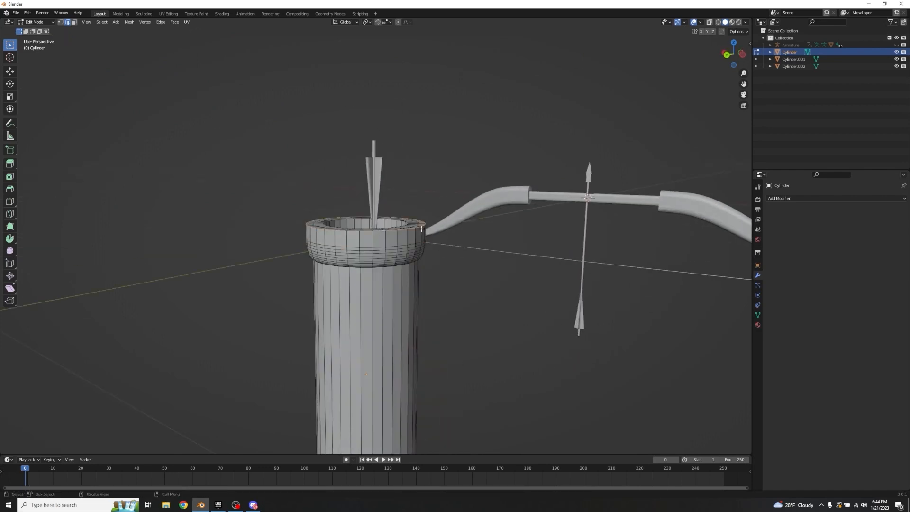
{"action": "key", "text": "ctrl+b"}
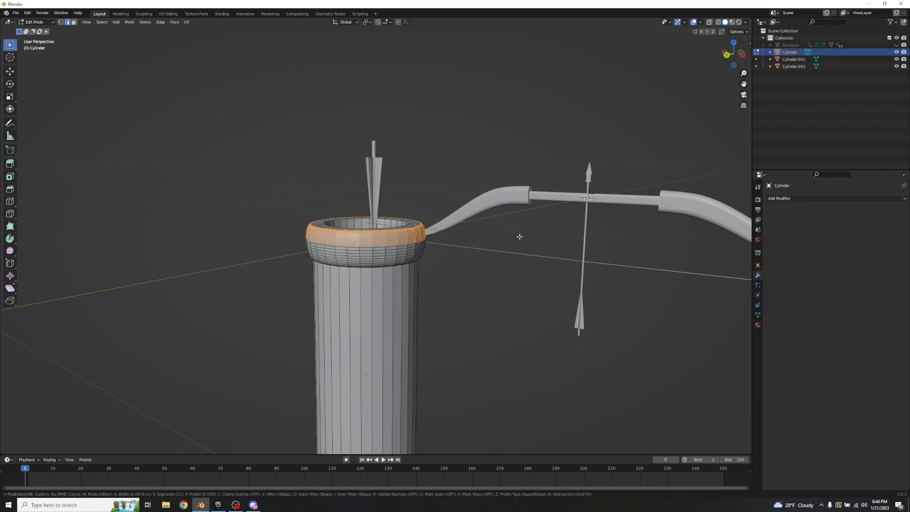
{"action": "left_click", "coordinate": [472, 259]}
Step: Bevel the inner edge loop around the quiver's opening with 11 segments
{"action": "middle_click_drag", "start_coordinate": [473, 259], "coordinate": [459, 307]}
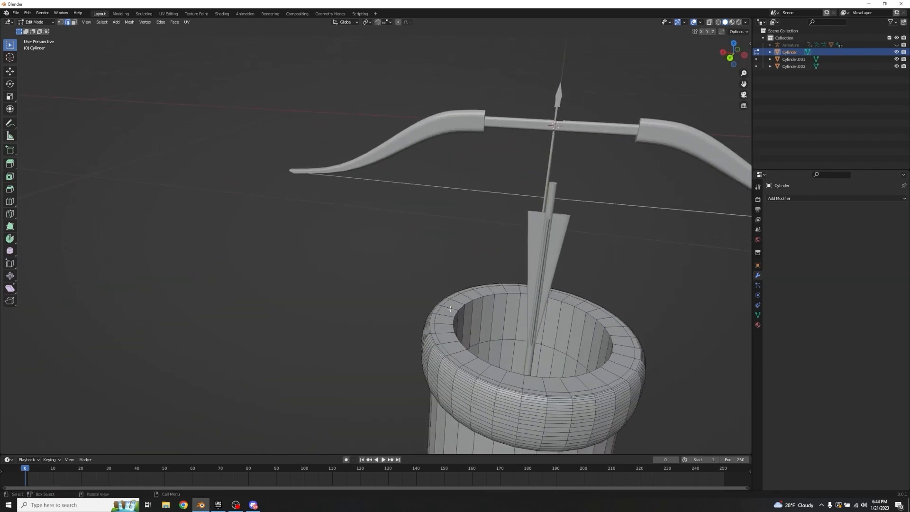
{"action": "left_click", "coordinate": [459, 307], "text": "alt"}
{"action": "left_click", "coordinate": [459, 308], "text": "alt"}
{"action": "scroll", "coordinate": [634, 265], "scroll_direction": "down", "scroll_amount": 3}
{"action": "middle_click_drag", "start_coordinate": [632, 263], "coordinate": [511, 240]}
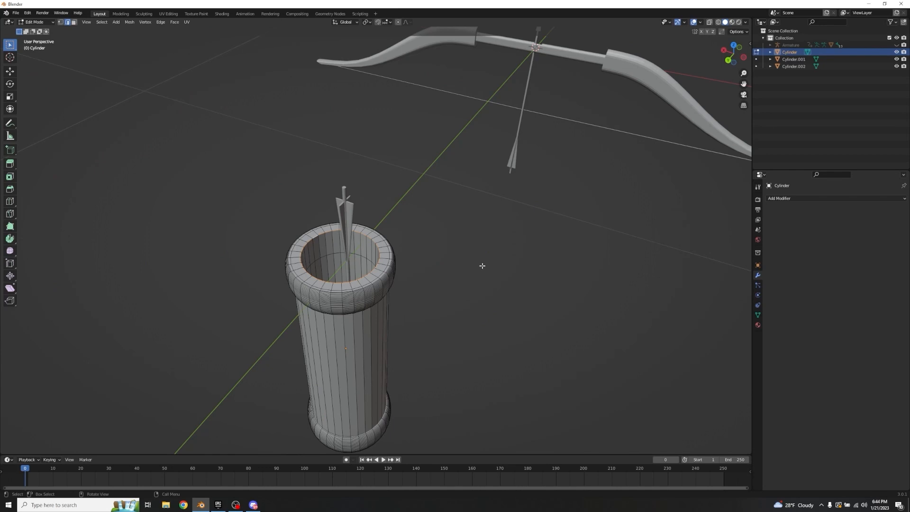
{"action": "key", "text": "ctrl+b"}
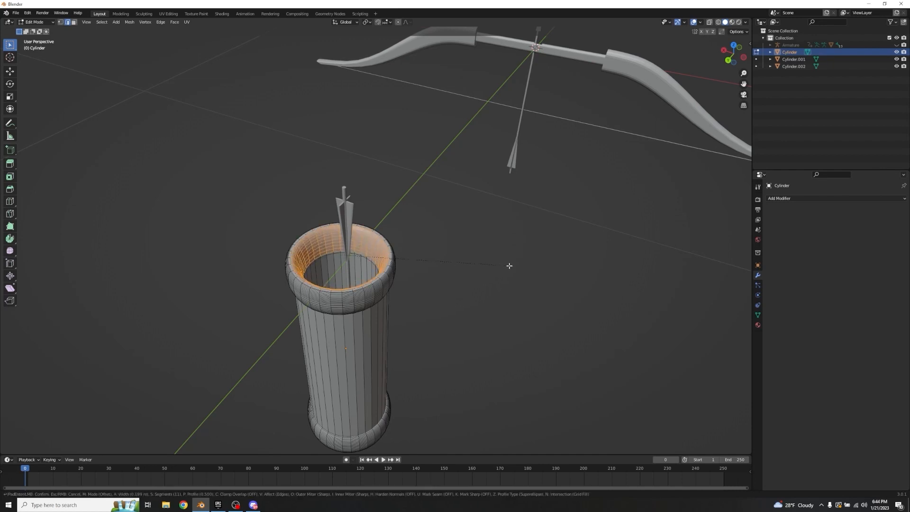
{"action": "left_click", "coordinate": [504, 267]}
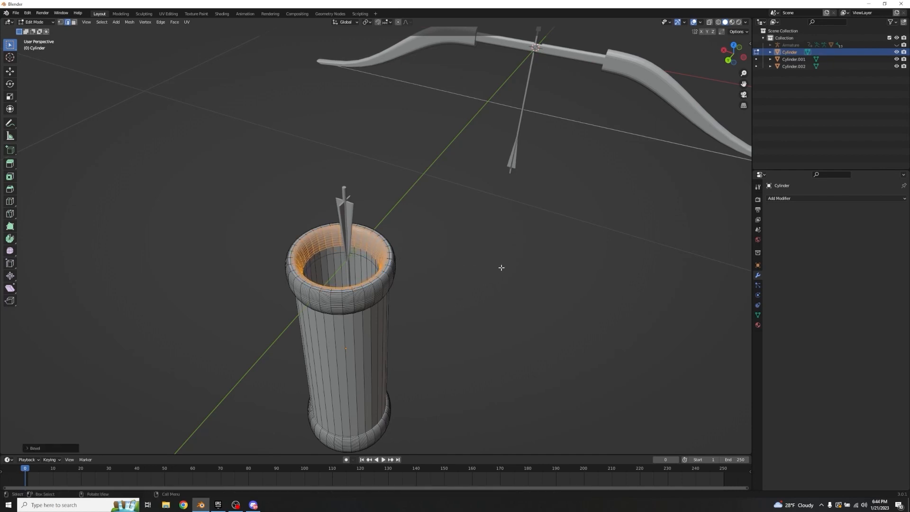
Step: Apply smooth shading to the quiver in Object Mode
{"action": "scroll", "coordinate": [499, 268], "scroll_direction": "up", "scroll_amount": 5}
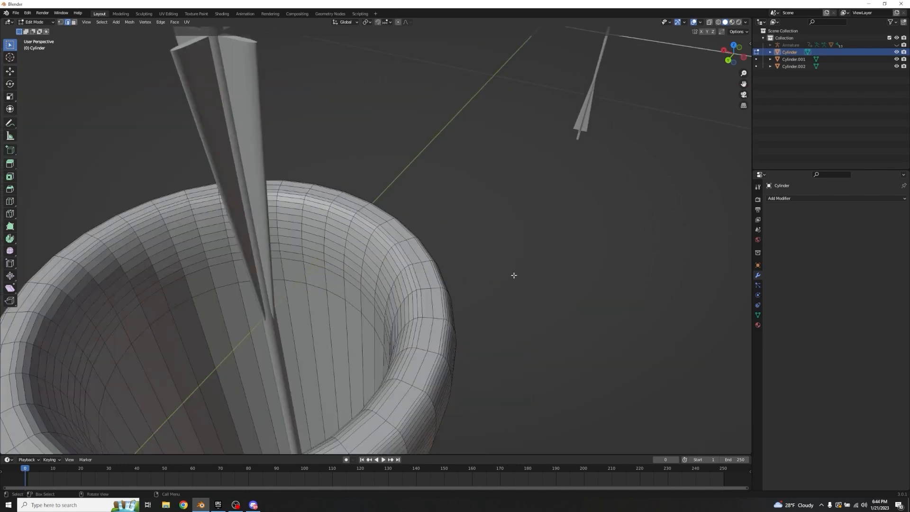
{"action": "key", "text": "Tab"}
{"action": "scroll", "coordinate": [547, 274], "scroll_direction": "down", "scroll_amount": 5}
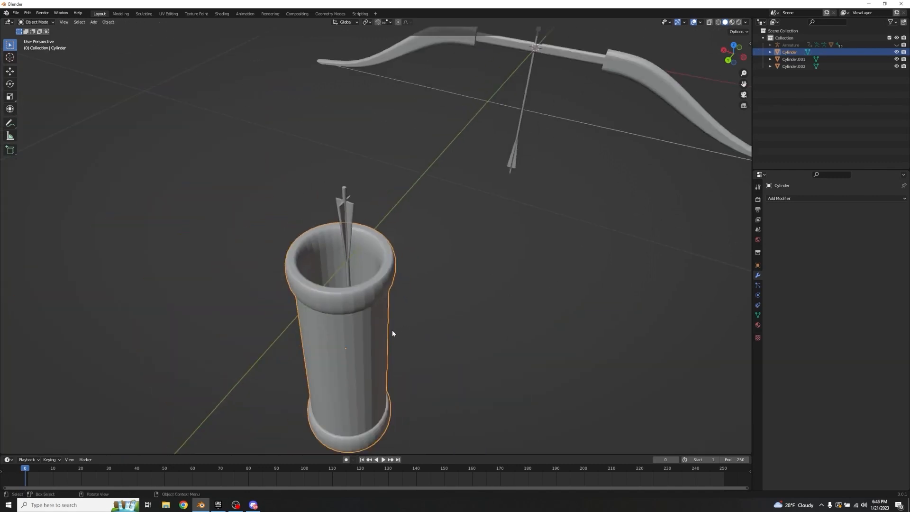
{"action": "right_click", "coordinate": [354, 327]}
{"action": "left_click", "coordinate": [349, 322]}
Step: Merge all of the quiver's vertices by distance at 0.005 m to clean up the mesh, and return to Object Mode
{"action": "middle_click_drag", "start_coordinate": [349, 322], "coordinate": [497, 238]}
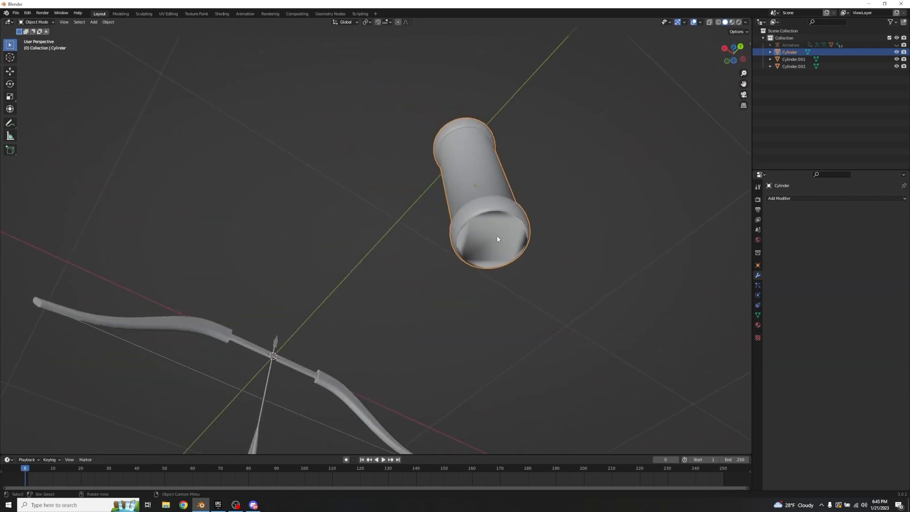
{"action": "key", "text": "Tab"}
{"action": "scroll", "coordinate": [498, 246], "scroll_direction": "up", "scroll_amount": 2}
{"action": "key", "text": "3"}
{"action": "left_click", "coordinate": [564, 231]}
{"action": "scroll", "coordinate": [565, 233], "scroll_direction": "up", "scroll_amount": 2}
{"action": "middle_click_drag", "start_coordinate": [570, 234], "coordinate": [539, 242]}
{"action": "right_click", "coordinate": [482, 189]}
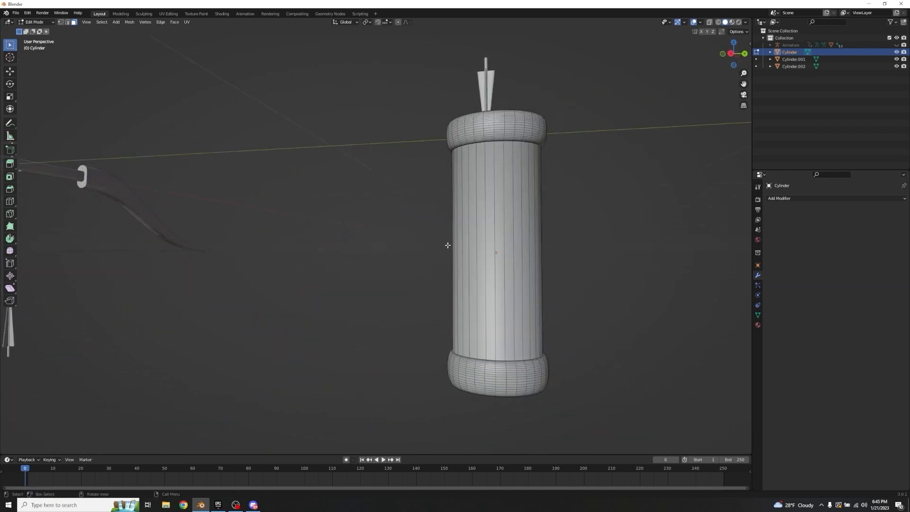
{"action": "key", "text": "a"}
{"action": "key", "text": "m"}
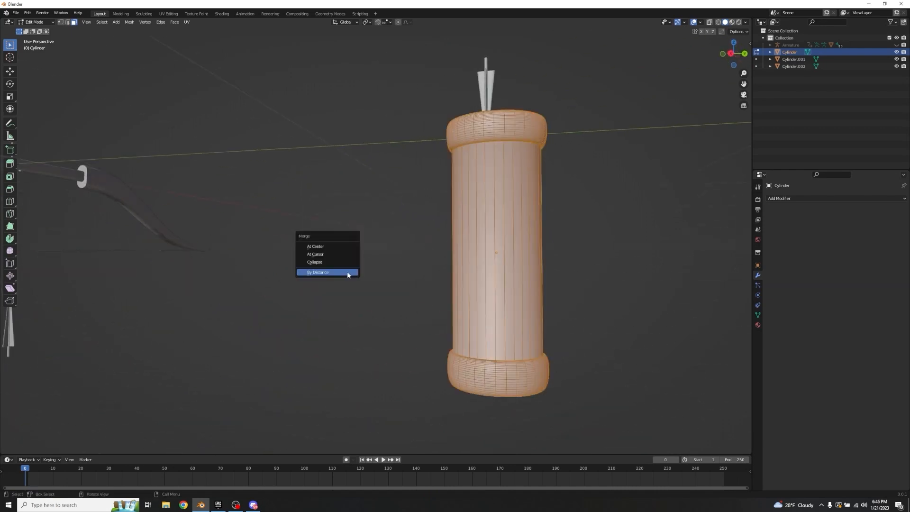
{"action": "left_click", "coordinate": [348, 274]}
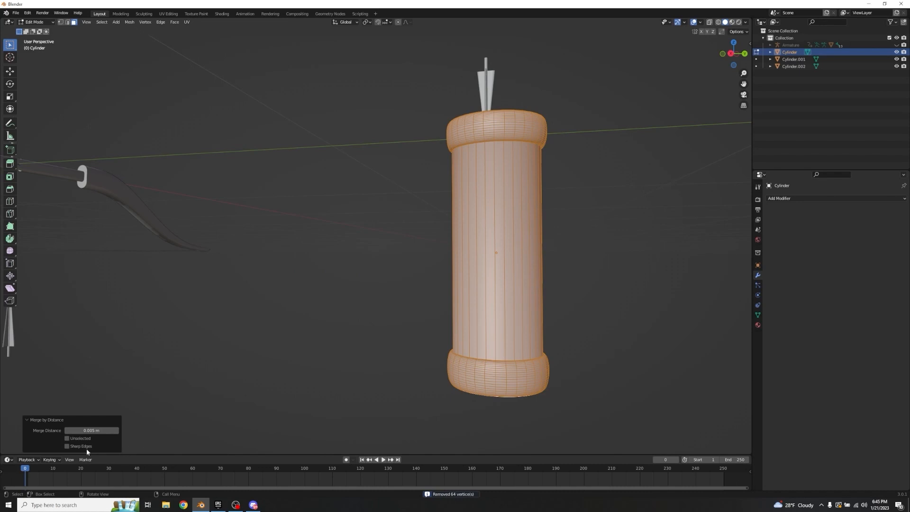
{"action": "left_click", "coordinate": [90, 430]}
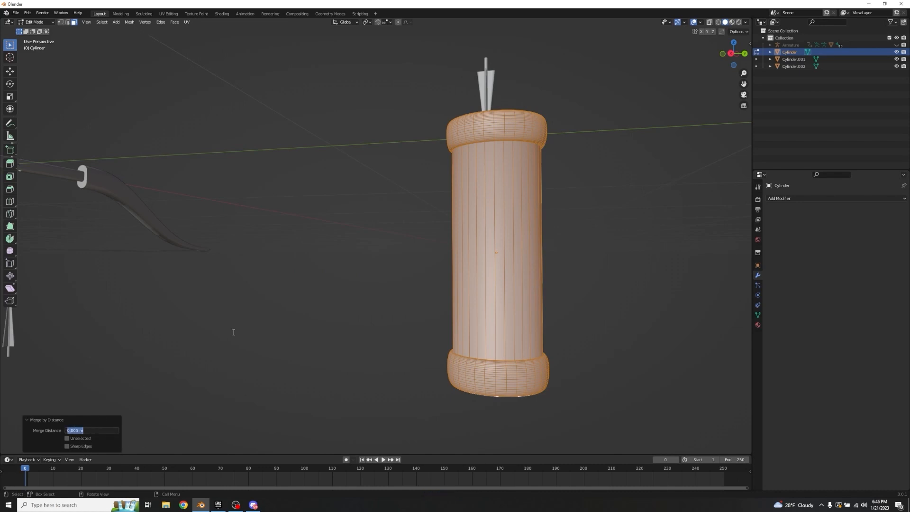
{"action": "key", "text": "Return"}
{"action": "key", "text": "Tab"}
{"action": "middle_click_drag", "start_coordinate": [350, 361], "coordinate": [347, 302]}
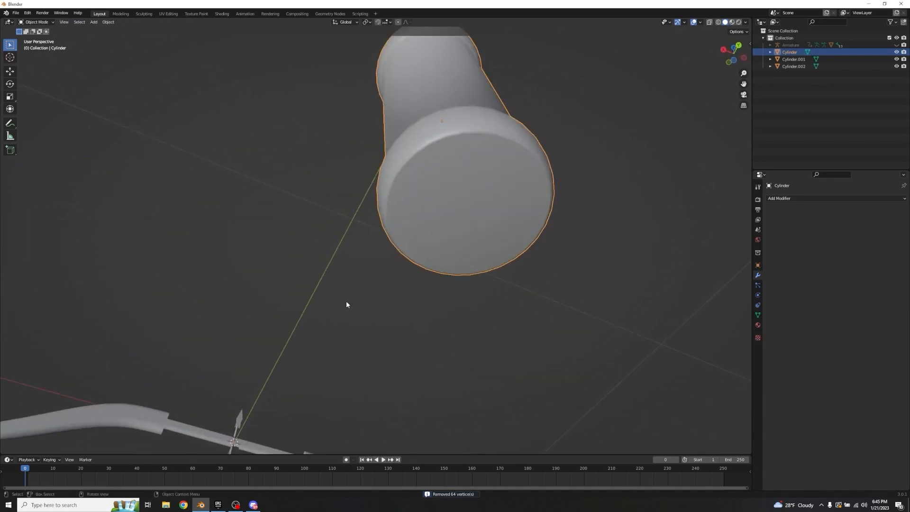
Step: Move the arrow inside the quiver about -0.038 m along the Y axis
{"action": "middle_click_drag", "start_coordinate": [504, 215], "coordinate": [488, 235]}
{"action": "left_click", "coordinate": [428, 270]}
{"action": "middle_click_drag", "start_coordinate": [332, 320], "coordinate": [382, 301]}
{"action": "left_click", "coordinate": [313, 195]}
{"action": "middle_click_drag", "start_coordinate": [405, 198], "coordinate": [387, 226]}
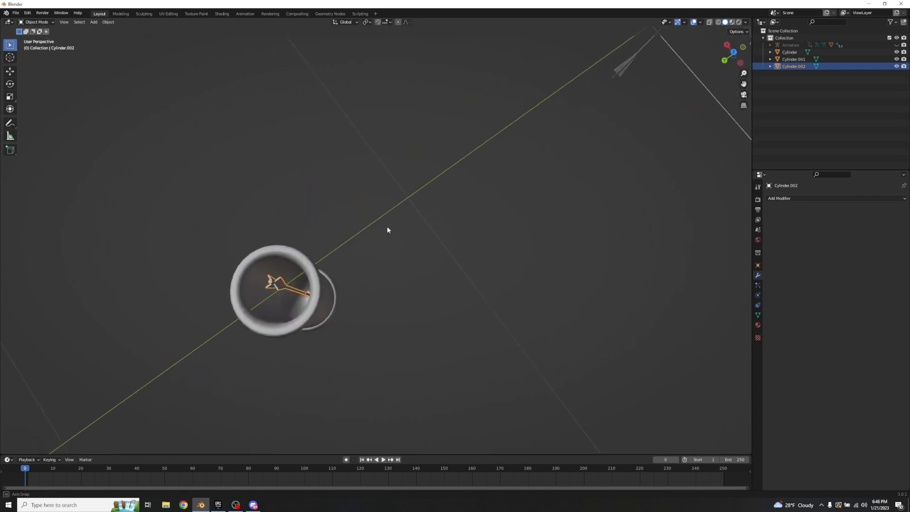
{"action": "key", "text": "g"}
{"action": "key", "text": "x"}
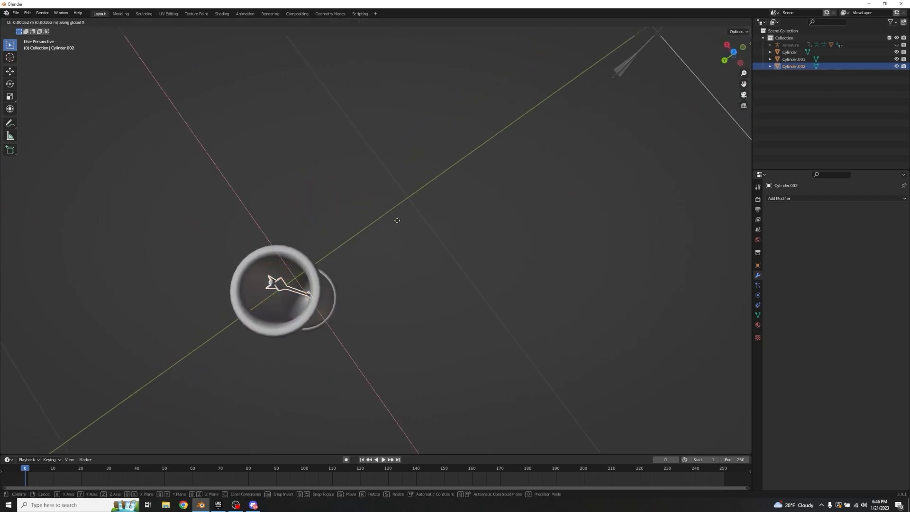
{"action": "key", "text": "y"}
{"action": "left_click", "coordinate": [395, 220]}
Step: Duplicate the quiver's arrow along Y to form a row of three arrows
{"action": "key", "text": "shift+d"}
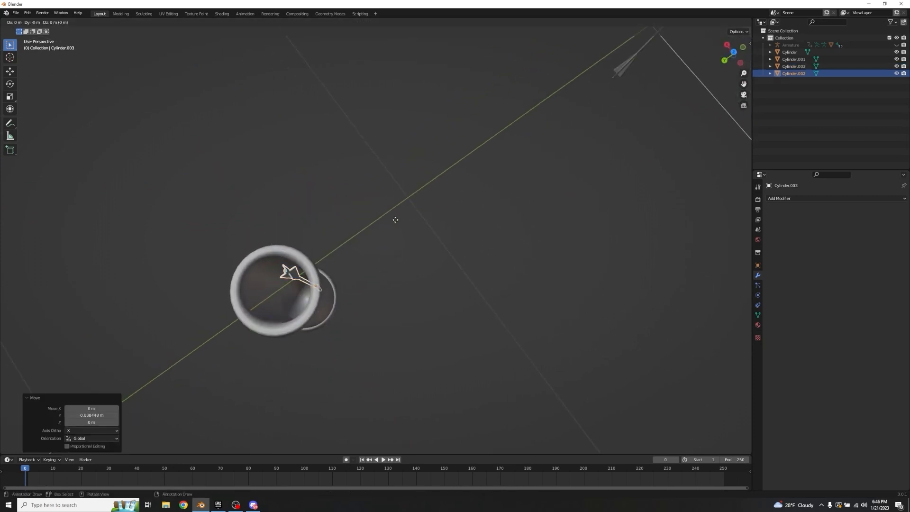
{"action": "key", "text": "y"}
{"action": "left_click", "coordinate": [379, 221]}
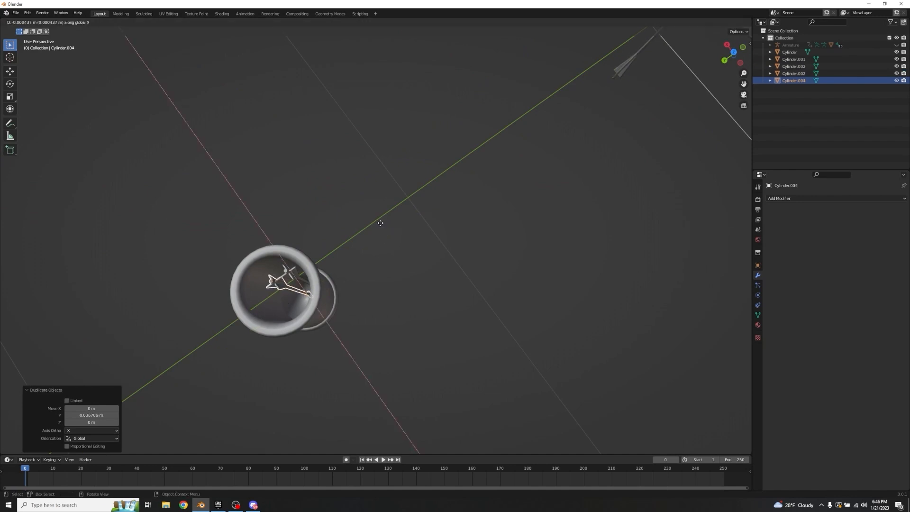
Step: Duplicate the row of three arrows along X to place a second row beside it in the quiver
{"action": "left_click", "coordinate": [272, 282], "text": "shift"}
{"action": "left_click", "coordinate": [286, 270], "text": "shift"}
{"action": "left_click", "coordinate": [311, 267], "text": "shift"}
{"action": "left_click", "coordinate": [287, 271]}
{"action": "left_click", "coordinate": [273, 285], "text": "shift"}
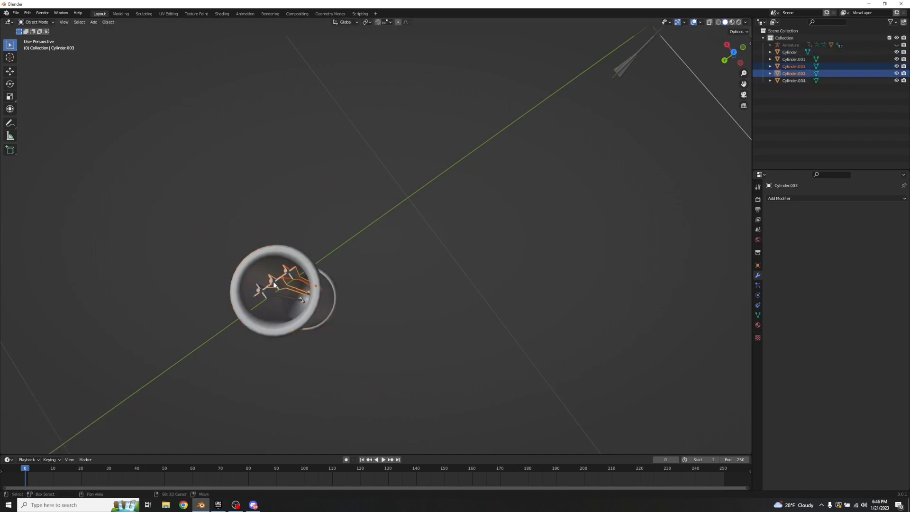
{"action": "left_click", "coordinate": [281, 278], "text": "shift"}
{"action": "middle_click_drag", "start_coordinate": [383, 245], "coordinate": [433, 234]}
{"action": "key", "text": "shift+d"}
{"action": "key", "text": "x"}
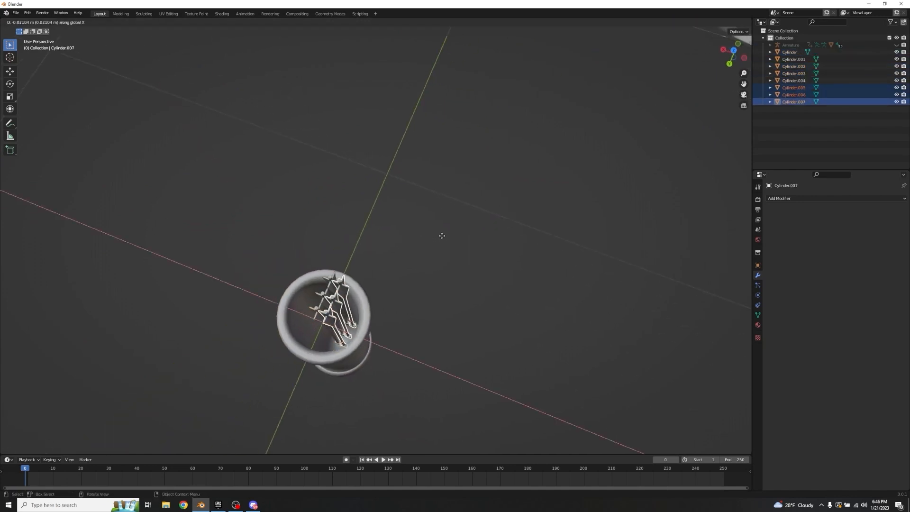
{"action": "left_click", "coordinate": [441, 236]}
Step: Shift the second row of arrows about 0.017 m along Y so the rows are staggered
{"action": "key", "text": "g"}
{"action": "key", "text": "z"}
{"action": "key", "text": "y"}
{"action": "left_click", "coordinate": [436, 239]}
Step: Duplicate all six arrows about 0.04 m along X and offset the copies along Y inside the quiver
{"action": "middle_click_drag", "start_coordinate": [436, 240], "coordinate": [446, 250]}
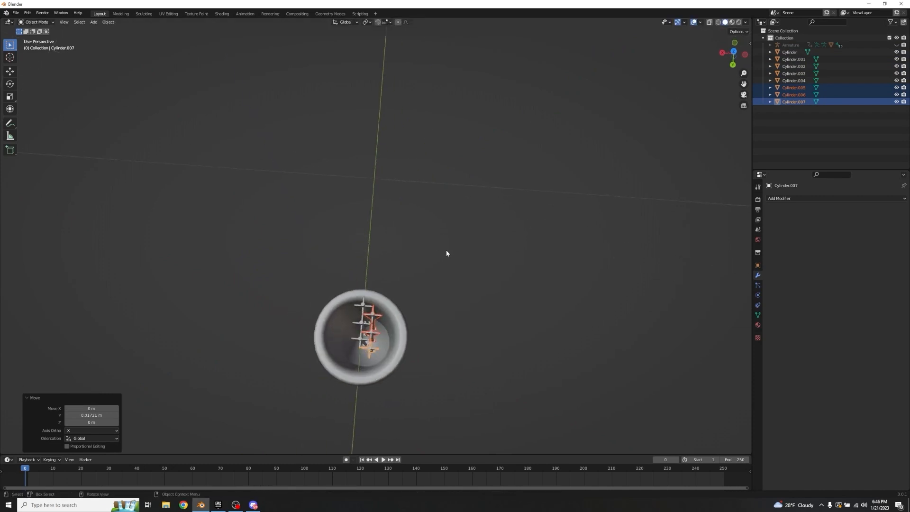
{"action": "left_click", "coordinate": [361, 340], "text": "shift"}
{"action": "left_click", "coordinate": [361, 324], "text": "shift"}
{"action": "left_click", "coordinate": [363, 305], "text": "shift"}
{"action": "key", "text": "shift+d"}
{"action": "key", "text": "x"}
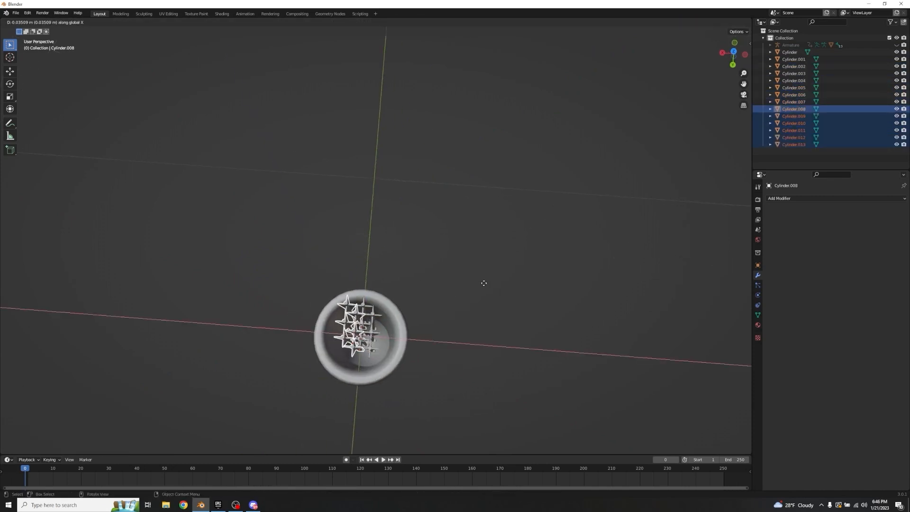
{"action": "left_click", "coordinate": [483, 284]}
{"action": "key", "text": "y"}
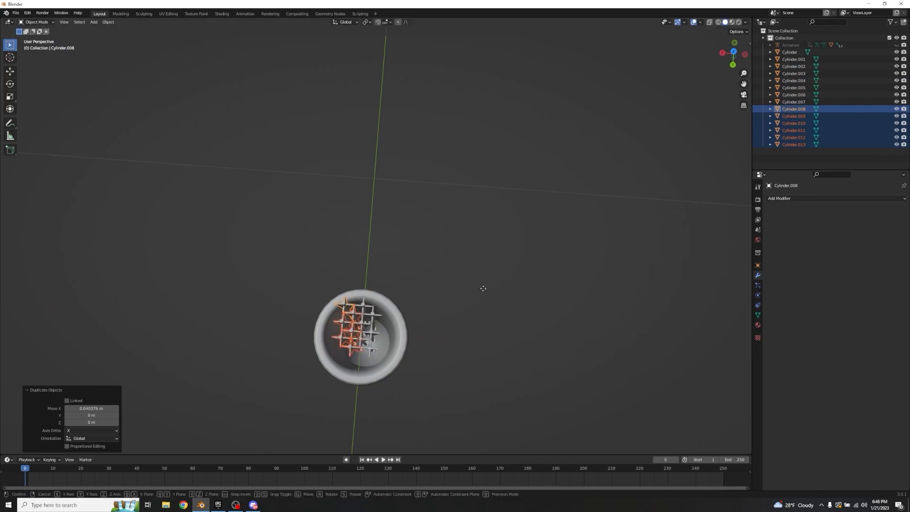
{"action": "left_click", "coordinate": [440, 309]}
Step: Duplicate five of the arrows along negative X to fill the quiver's empty side, and shift the copies about 0.016 m along Y
{"action": "key", "text": "shift+d"}
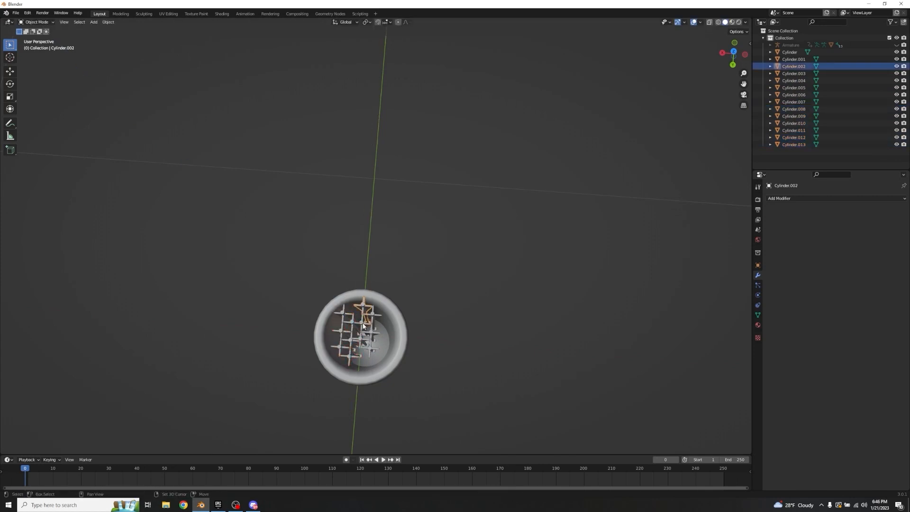
{"action": "key", "text": "x"}
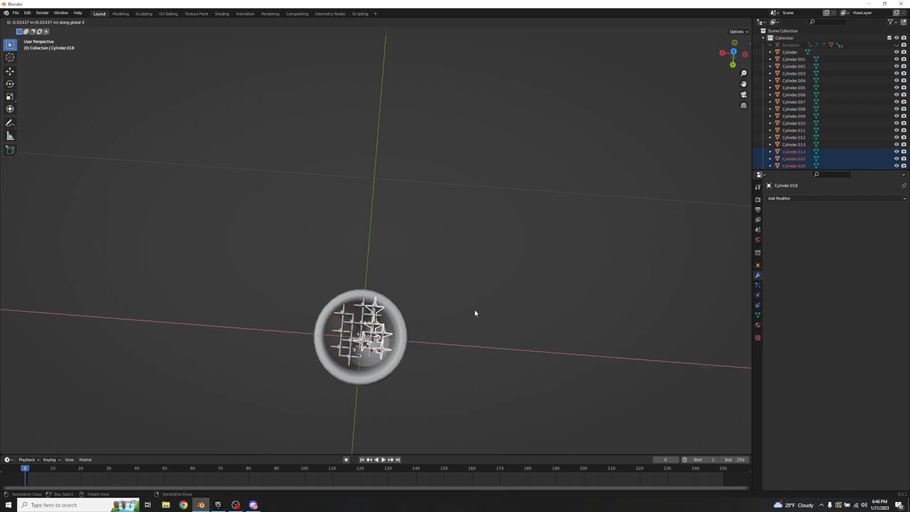
{"action": "left_click", "coordinate": [474, 311]}
{"action": "key", "text": "g"}
{"action": "key", "text": "z"}
{"action": "right_click", "coordinate": [474, 316]}
{"action": "key", "text": "g"}
{"action": "key", "text": "y"}
{"action": "left_click", "coordinate": [473, 316]}
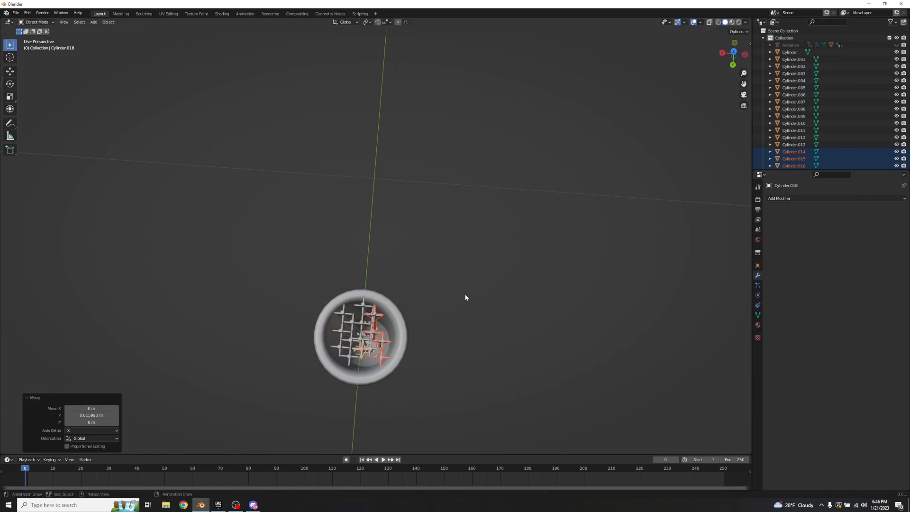
{"action": "left_click", "coordinate": [464, 293]}
Step: Try to join all the arrows in the quiver into one object
{"action": "middle_click_drag", "start_coordinate": [450, 283], "coordinate": [401, 259]}
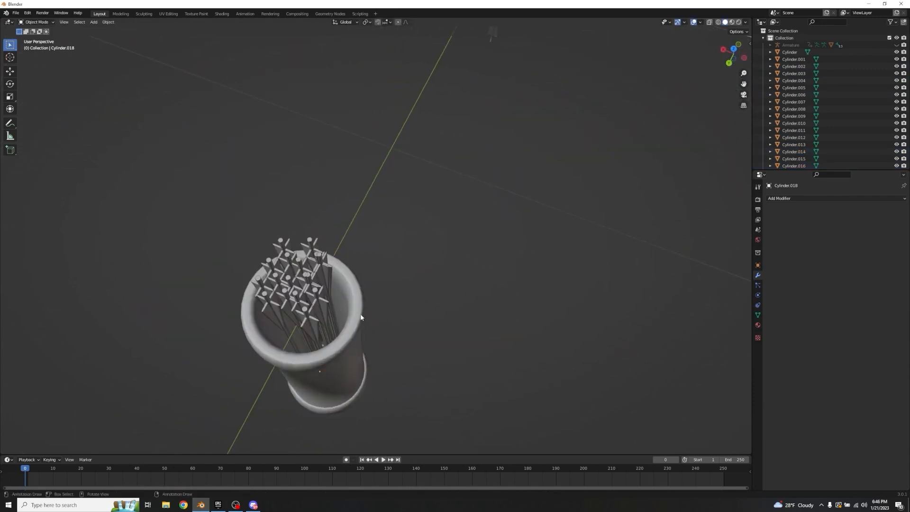
{"action": "middle_click_drag", "start_coordinate": [352, 320], "coordinate": [367, 134]}
{"action": "left_click", "coordinate": [419, 296]}
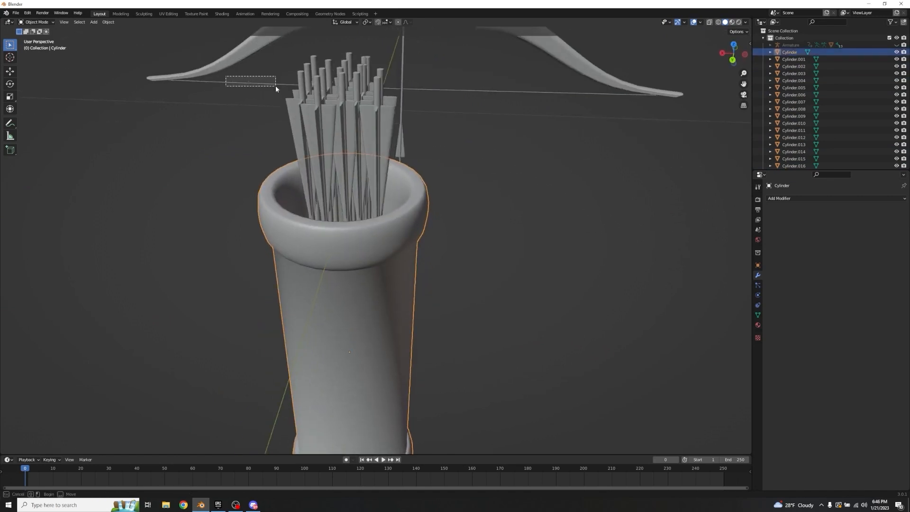
{"action": "middle_click_drag", "start_coordinate": [282, 119], "coordinate": [491, 241]}
{"action": "left_click", "coordinate": [491, 241]}
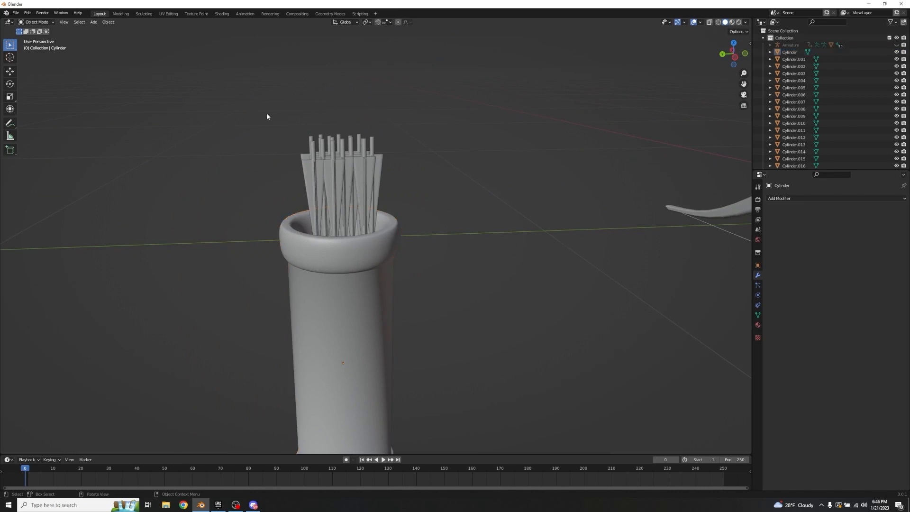
{"action": "left_click_drag", "start_coordinate": [266, 114], "coordinate": [412, 180]}
{"action": "middle_click_drag", "start_coordinate": [412, 179], "coordinate": [435, 201]}
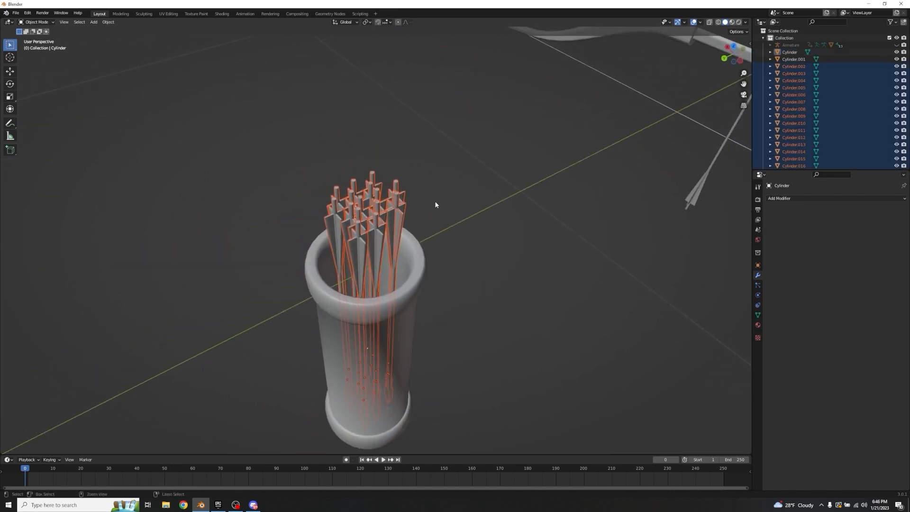
{"action": "key", "text": "ctrl+j"}
Step: Select every arrow in the quiver, make one of them active, and join them into a single object
{"action": "left_click", "coordinate": [285, 175]}
{"action": "middle_click_drag", "start_coordinate": [285, 179], "coordinate": [432, 143]}
{"action": "left_click_drag", "start_coordinate": [278, 136], "coordinate": [454, 189]}
{"action": "left_click", "coordinate": [344, 204], "text": "shift"}
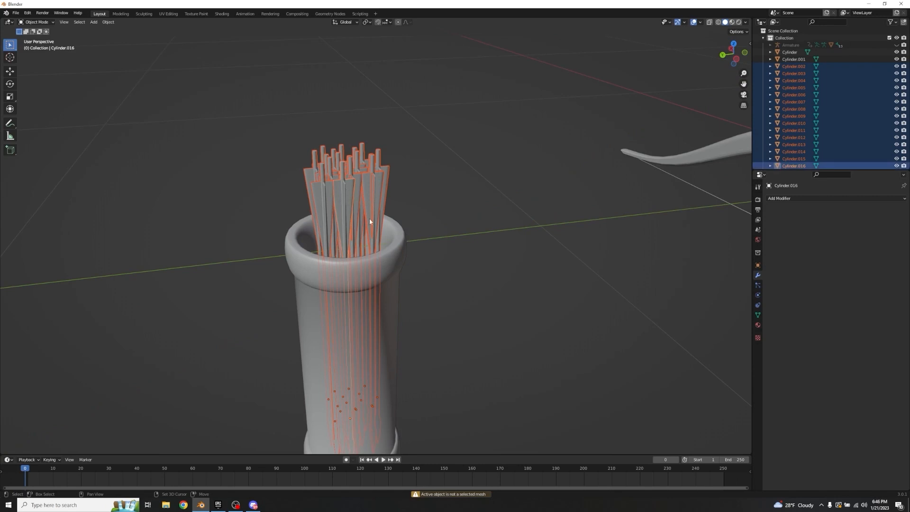
{"action": "key", "text": "ctrl+j"}
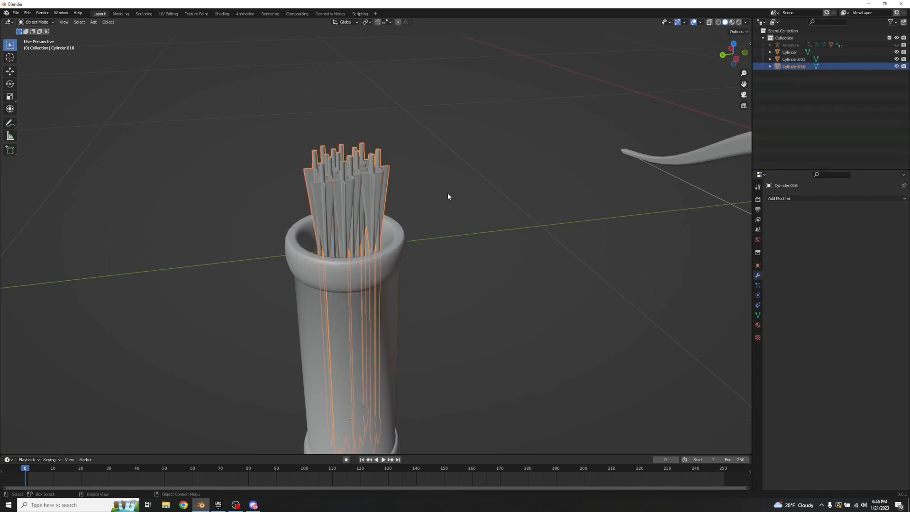
Step: Try raising the joined arrow bundle out of the quiver along the Z axis
{"action": "left_click", "coordinate": [448, 193]}
{"action": "left_click", "coordinate": [362, 184]}
{"action": "key", "text": "g"}
{"action": "key", "text": "z"}
{"action": "right_click", "coordinate": [460, 164]}
{"action": "middle_click_drag", "start_coordinate": [461, 166], "coordinate": [510, 226]}
{"action": "key", "text": "g"}
{"action": "key", "text": "z"}
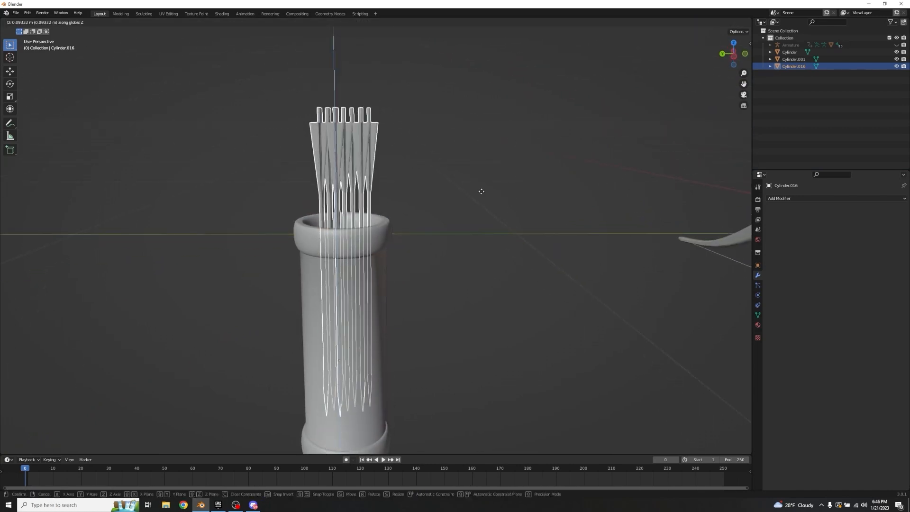
{"action": "right_click", "coordinate": [438, 199]}
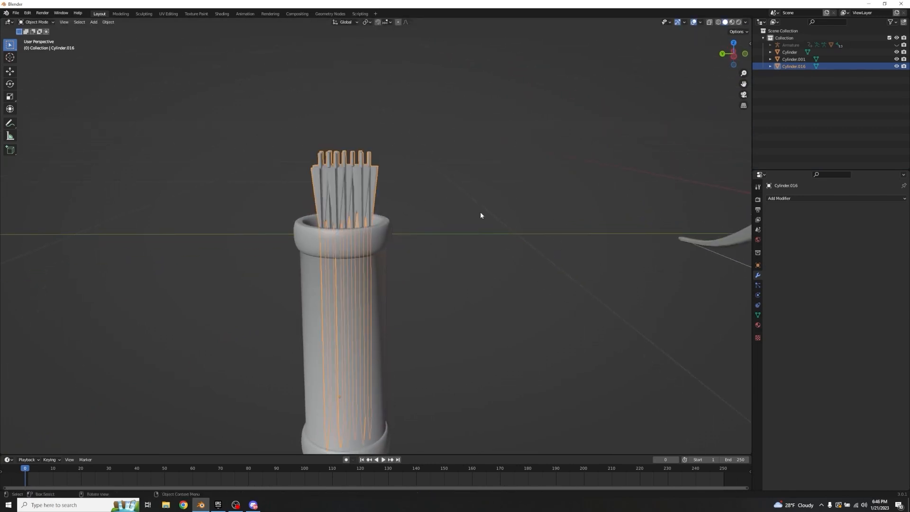
{"action": "middle_click_drag", "start_coordinate": [481, 216], "coordinate": [403, 215]}
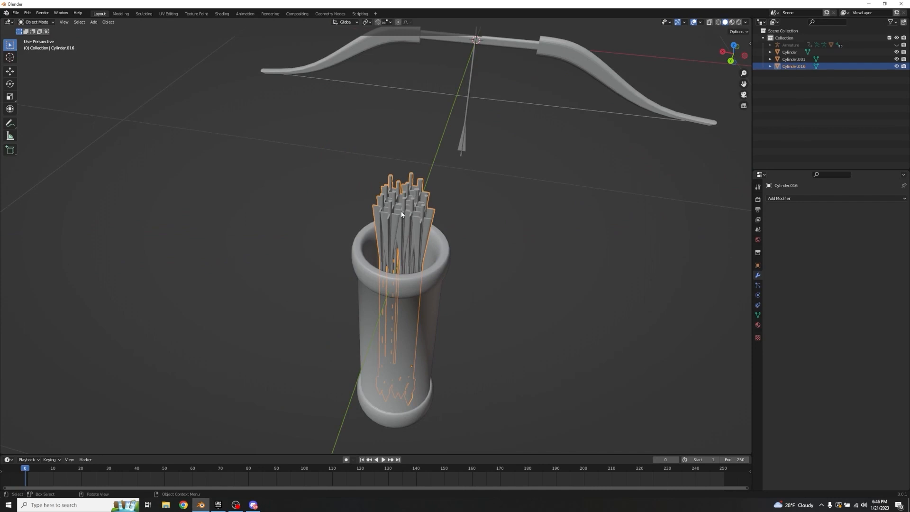
{"action": "key", "text": "g"}
{"action": "key", "text": "z"}
{"action": "right_click", "coordinate": [438, 115]}
Step: Unhide the bow's armature and inspect the rigged bow alongside the filled quiver
{"action": "left_click", "coordinate": [435, 122]}
{"action": "middle_click_drag", "start_coordinate": [434, 122], "coordinate": [510, 131]}
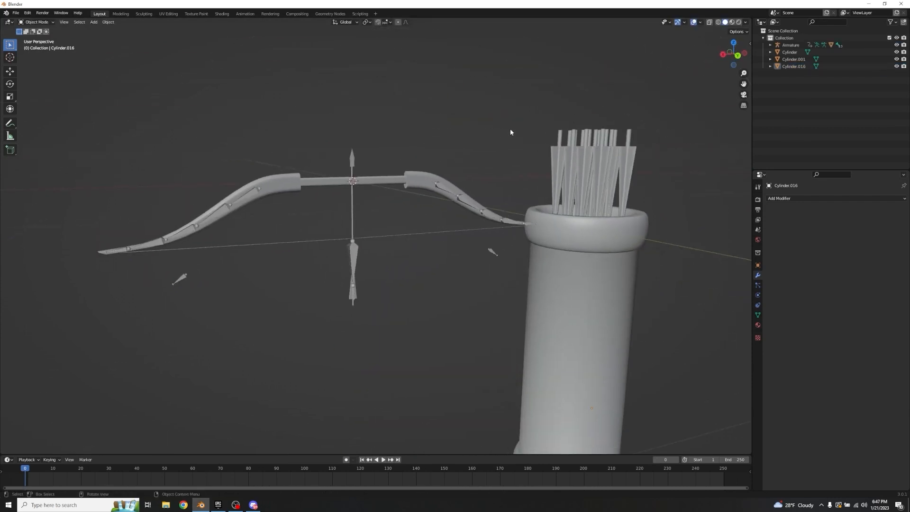
{"action": "scroll", "coordinate": [478, 151], "scroll_direction": "down", "scroll_amount": 3}
{"action": "left_click", "coordinate": [363, 232]}
{"action": "left_click", "coordinate": [315, 203]}
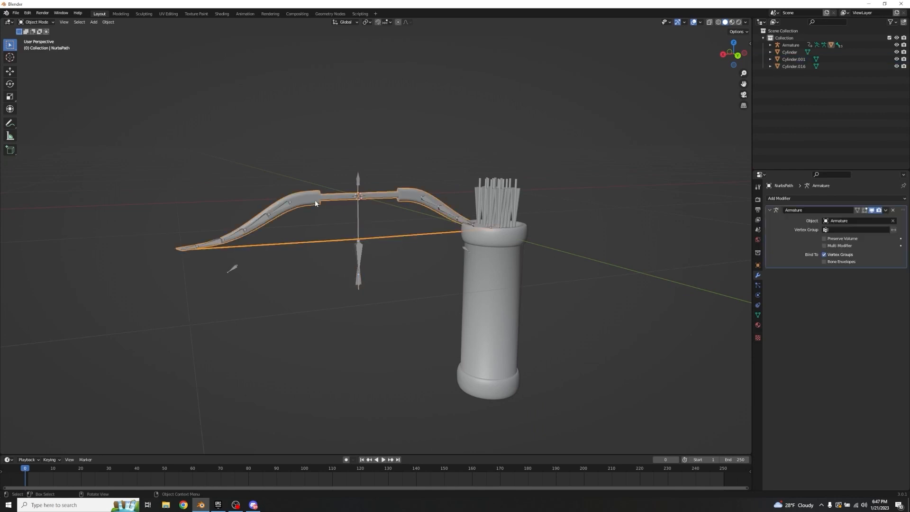
{"action": "left_click", "coordinate": [477, 306]}
{"action": "middle_click_drag", "start_coordinate": [477, 307], "coordinate": [465, 277]}
Step: Try moving the bundle of arrows upward along Z once more
{"action": "left_click", "coordinate": [488, 198]}
{"action": "key", "text": "g"}
{"action": "key", "text": "z"}
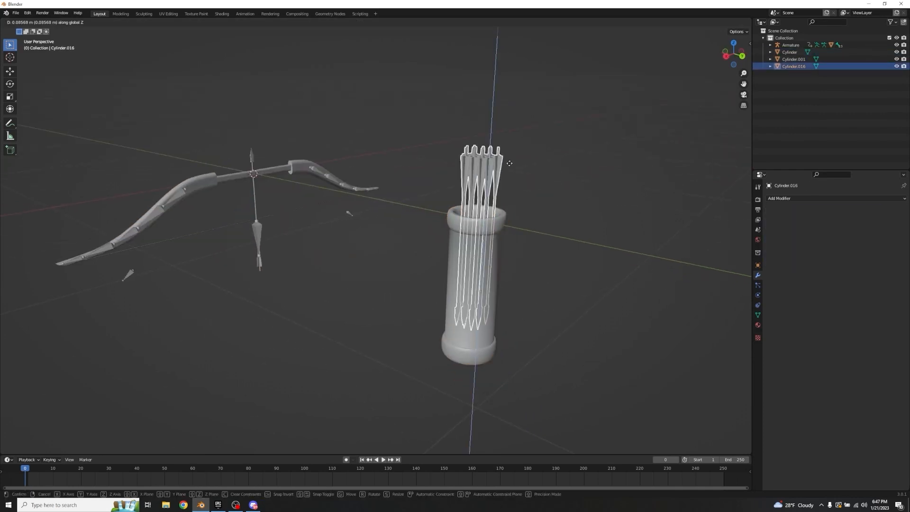
{"action": "key", "text": "Escape"}
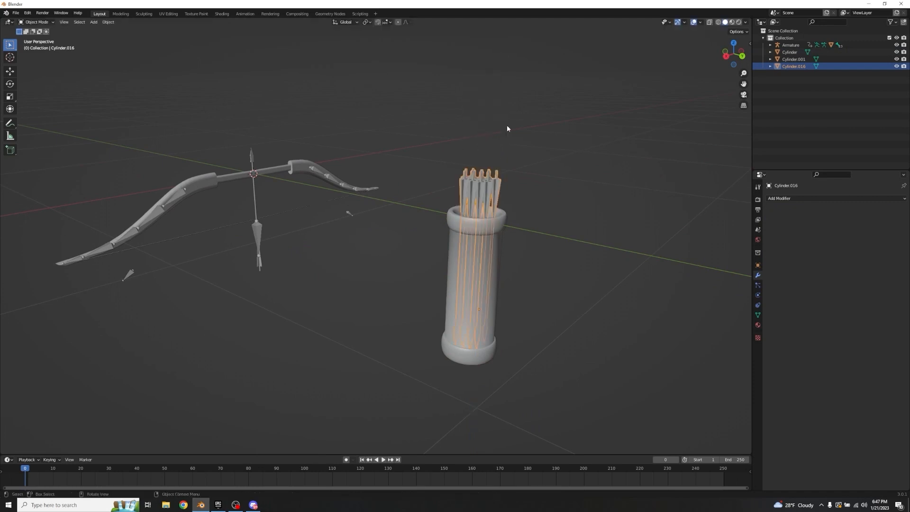
{"action": "left_click", "coordinate": [360, 164]}
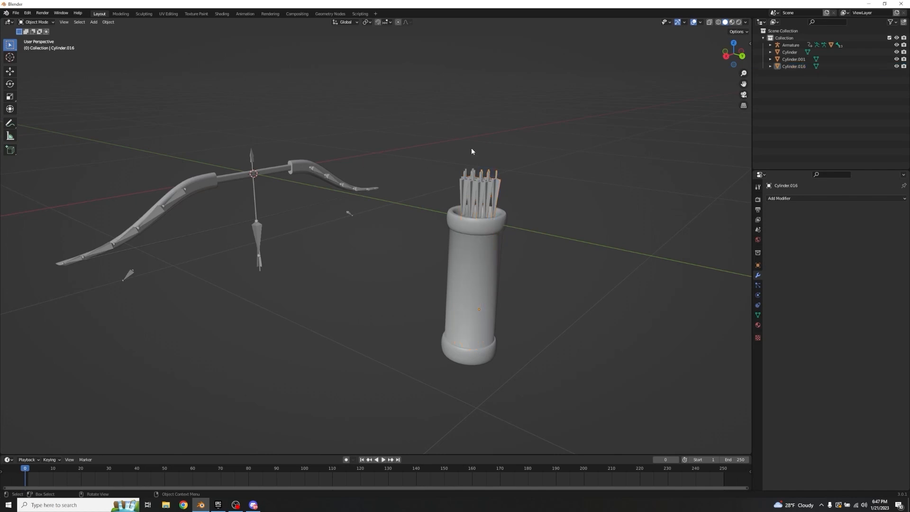
Step: Examine the bow's object transform properties and view the finished bow and quiver together
{"action": "middle_click_drag", "start_coordinate": [471, 151], "coordinate": [443, 163]}
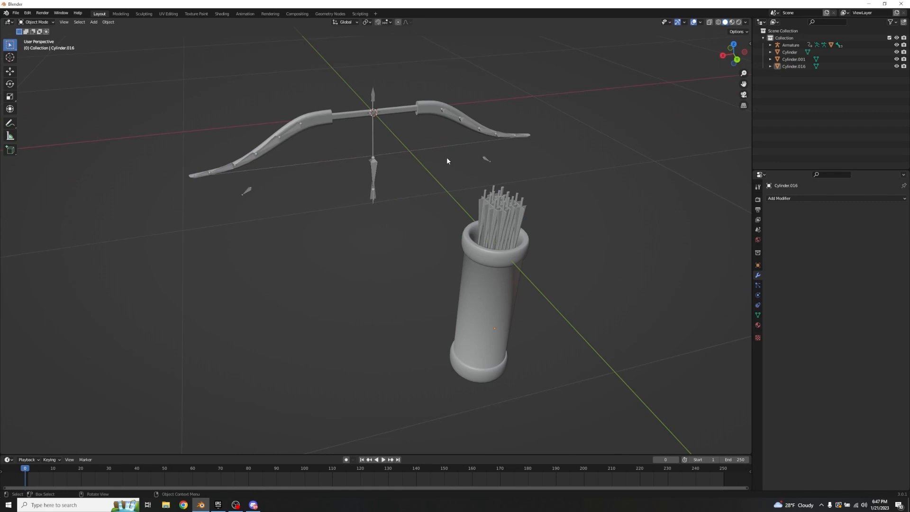
{"action": "left_click", "coordinate": [758, 265]}
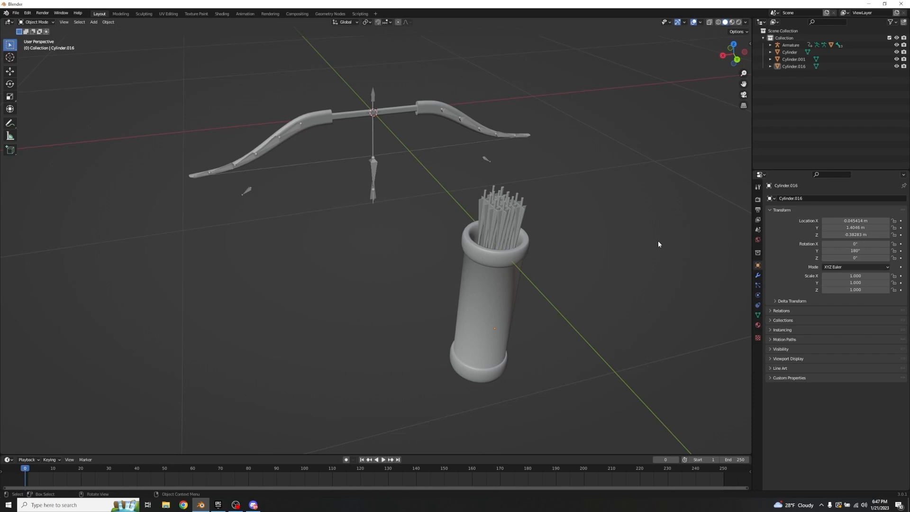
{"action": "left_click", "coordinate": [422, 110]}
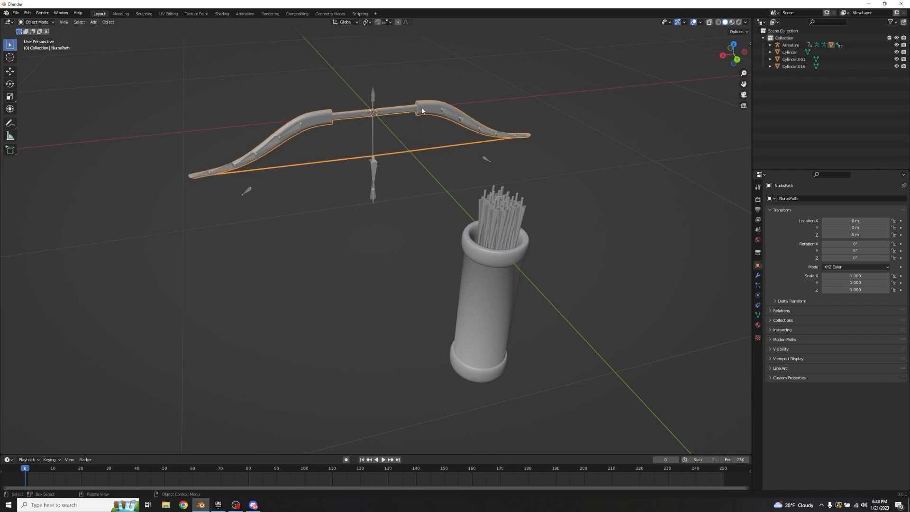
{"action": "left_click", "coordinate": [532, 75]}
{"action": "middle_click_drag", "start_coordinate": [532, 75], "coordinate": [511, 67]}
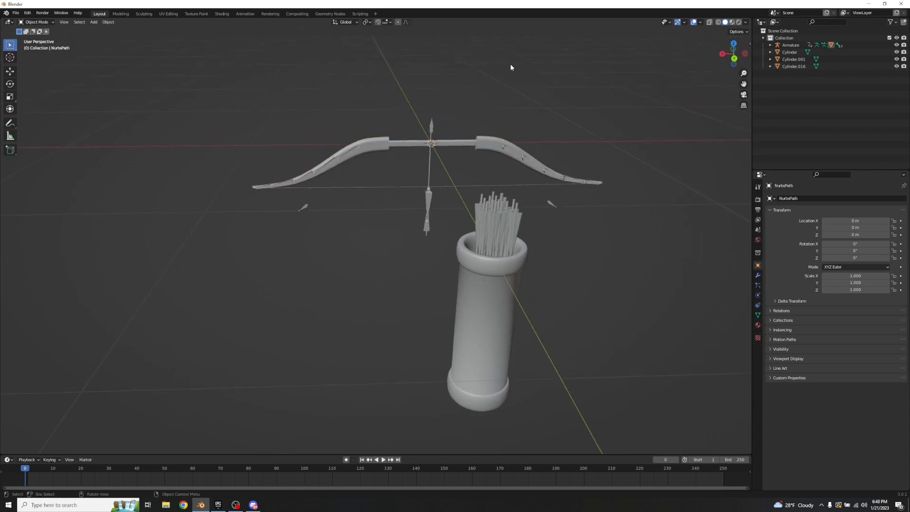